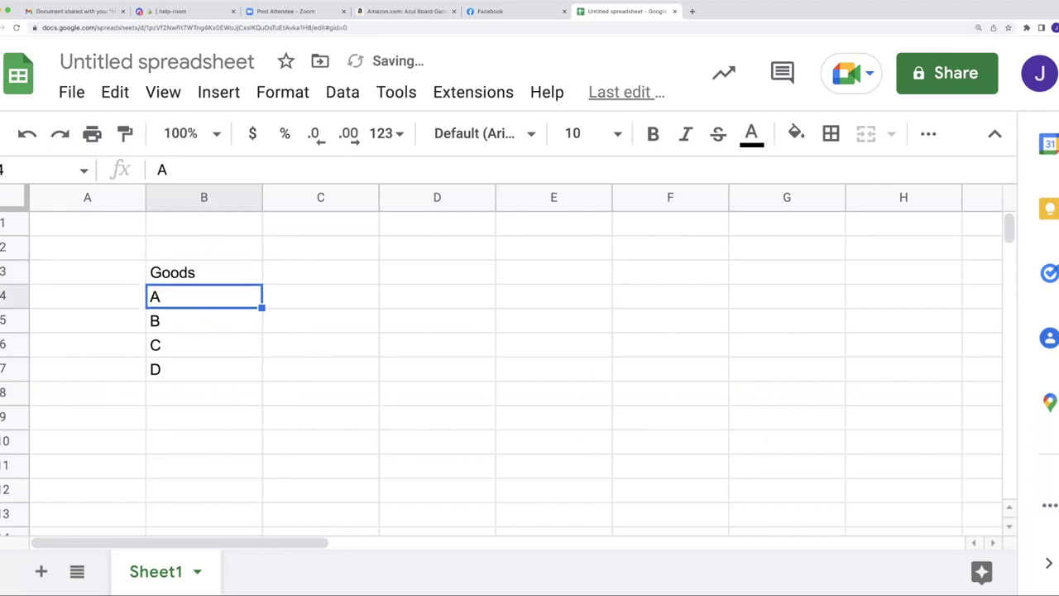
Enter a 'Prices' heading in D3 with the pairs AB, AC and AD below it
{"action": "left_click", "coordinate": [306, 324]}
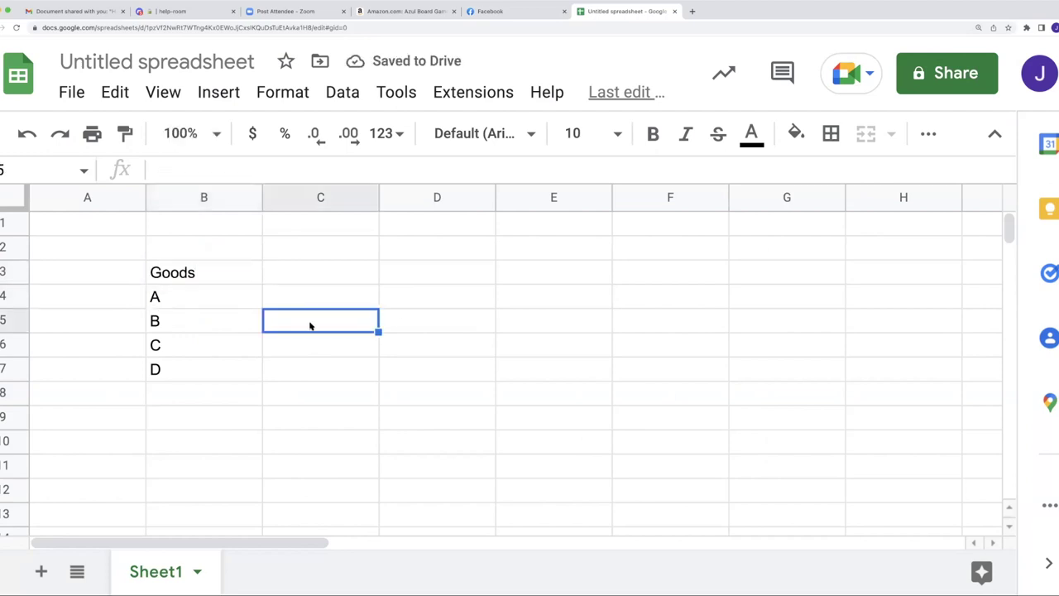
{"action": "left_click", "coordinate": [455, 271]}
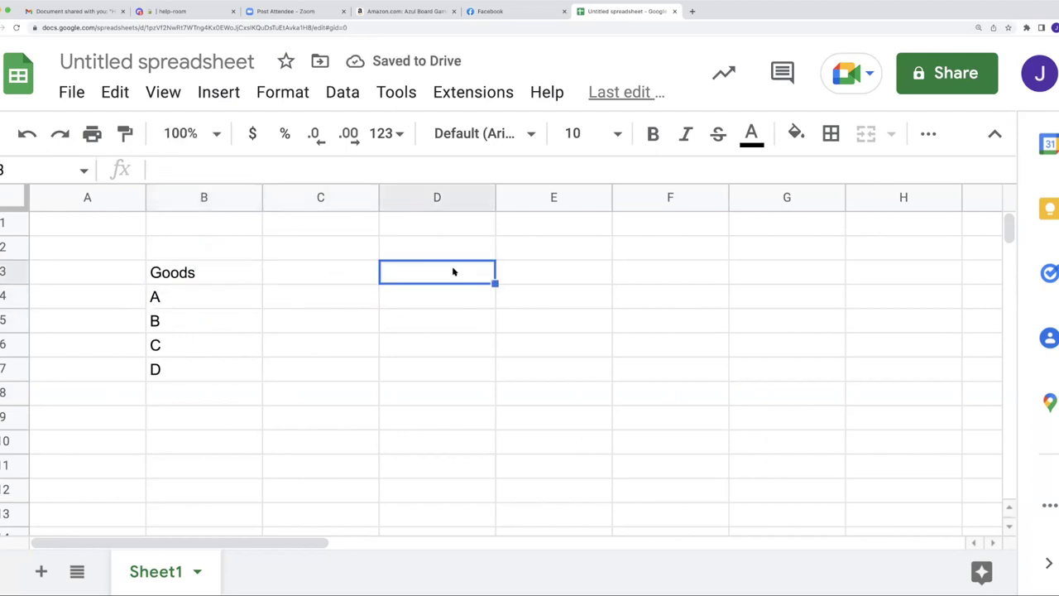
{"action": "type", "text": "Prices"}
{"action": "key", "text": "Return"}
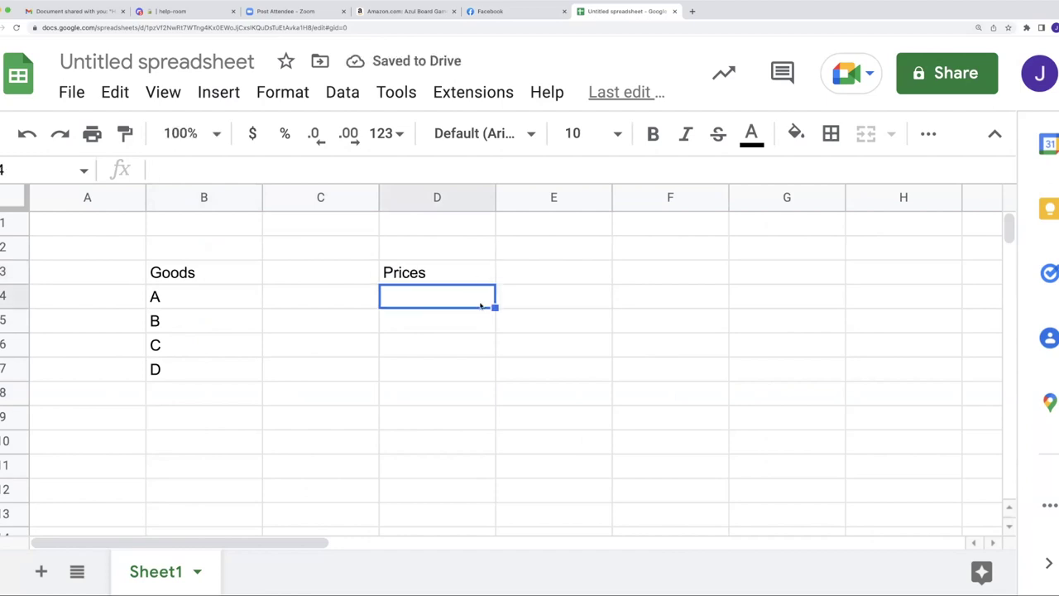
{"action": "type", "text": "A"}
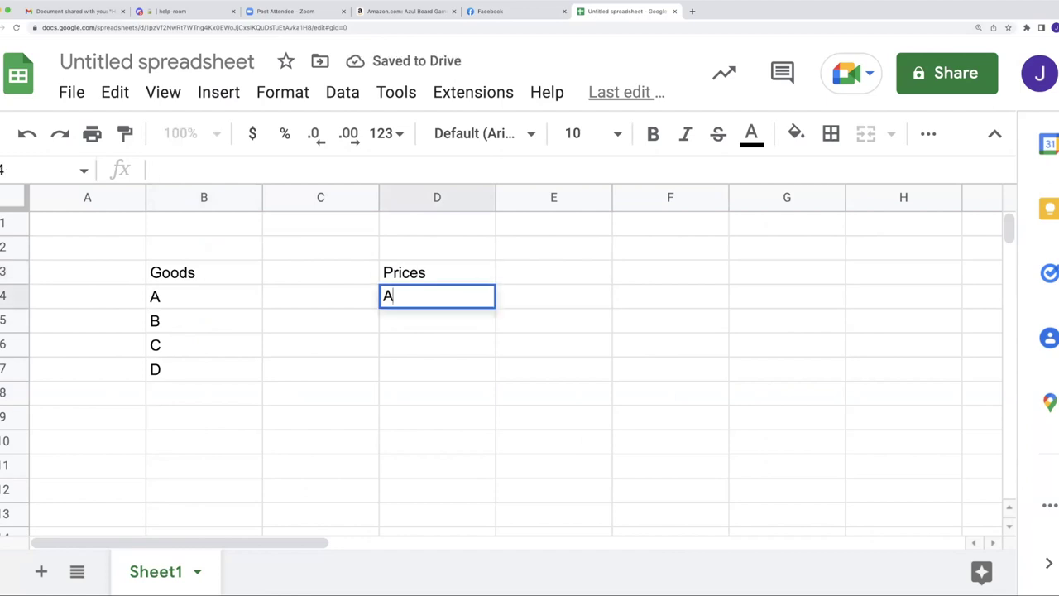
{"action": "type", "text": "B"}
{"action": "key", "text": "Return"}
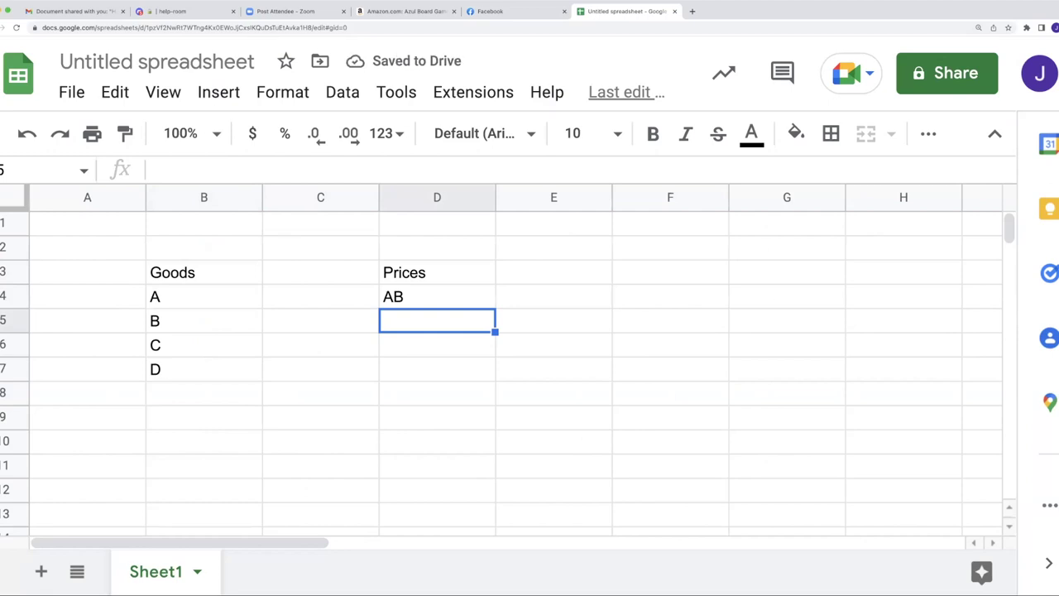
{"action": "type", "text": "AC"}
{"action": "key", "text": "Return"}
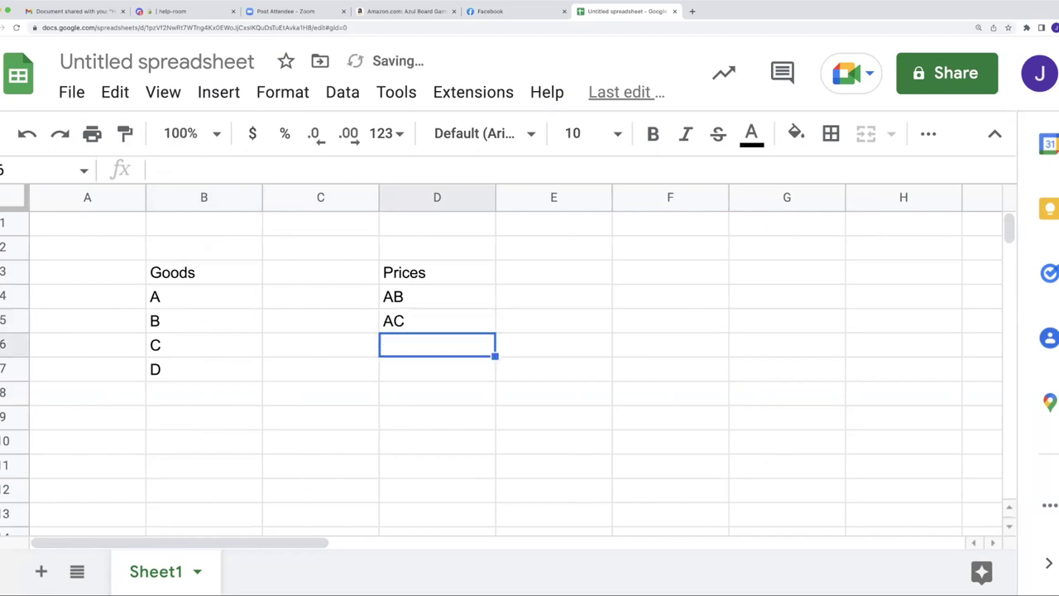
{"action": "type", "text": "AD"}
{"action": "key", "text": "Return"}
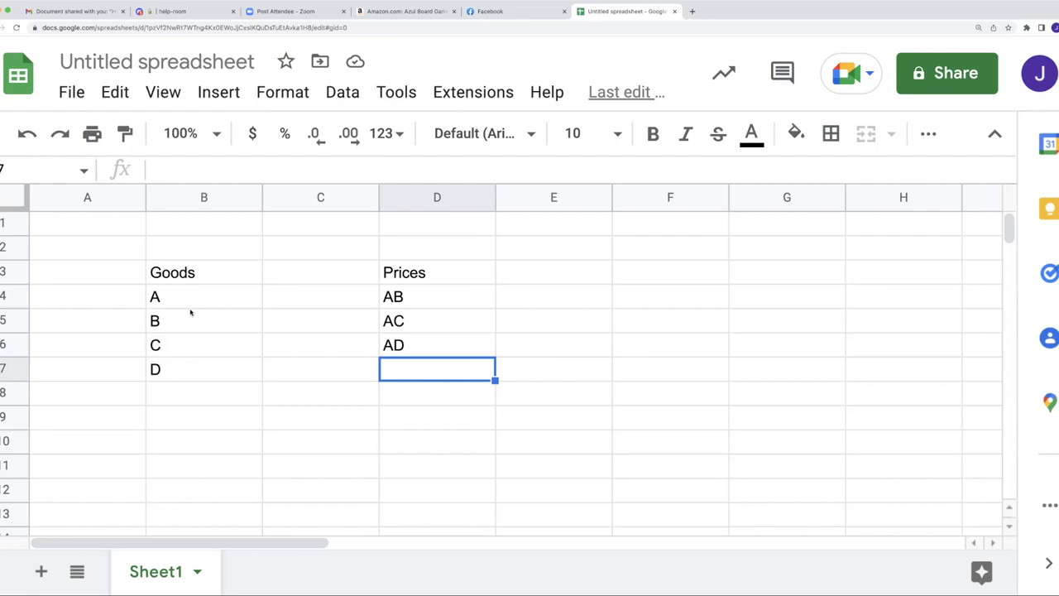
Add the remaining pairs BC, BD and CD below AD
{"action": "left_click", "coordinate": [434, 296]}
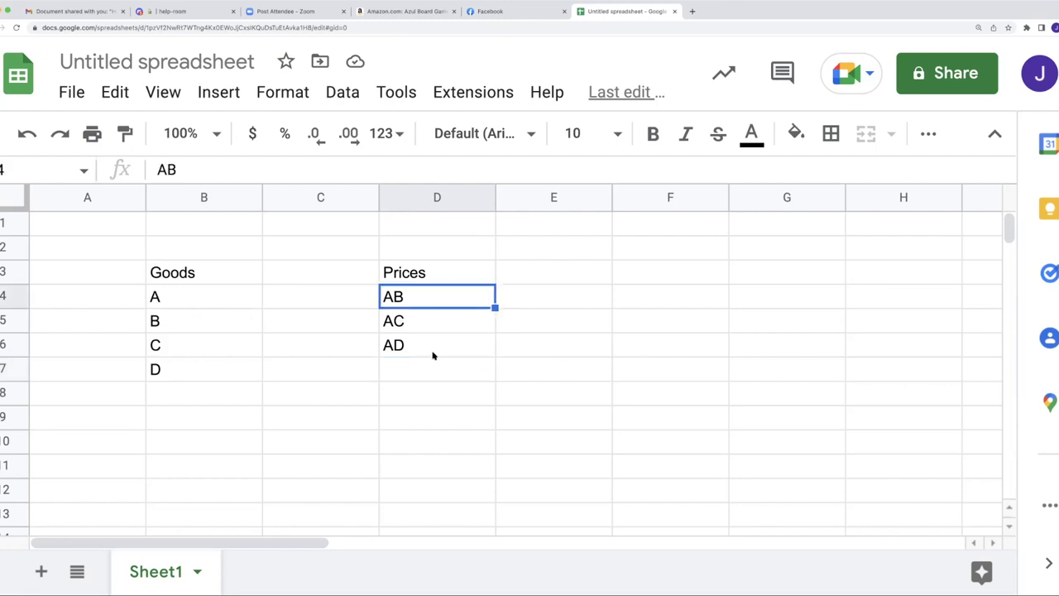
{"action": "left_click", "coordinate": [436, 365]}
{"action": "left_click", "coordinate": [187, 320]}
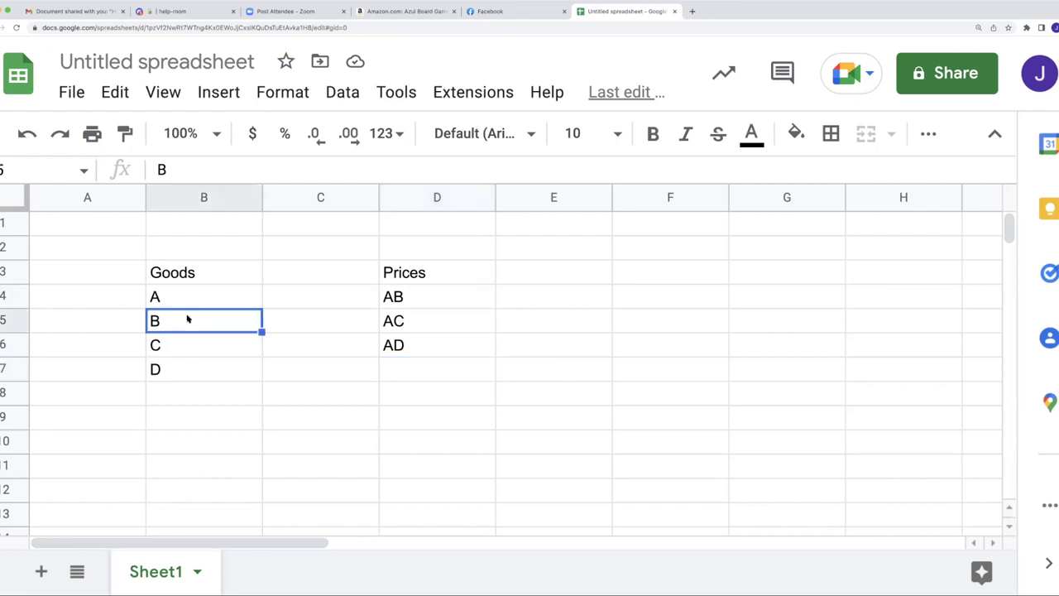
{"action": "left_click", "coordinate": [432, 365]}
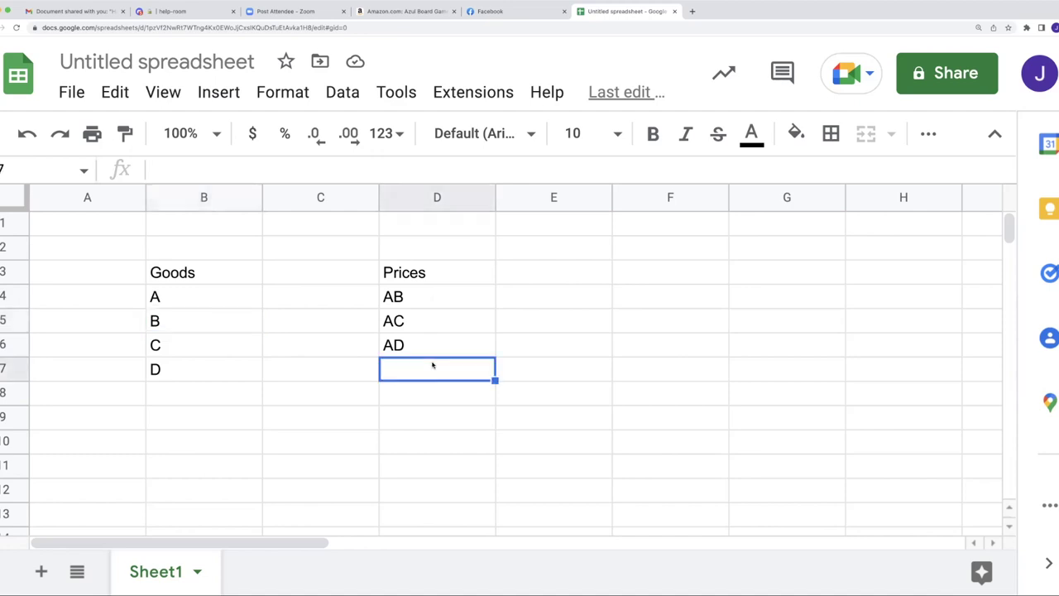
{"action": "type", "text": "BC"}
{"action": "key", "text": "Return"}
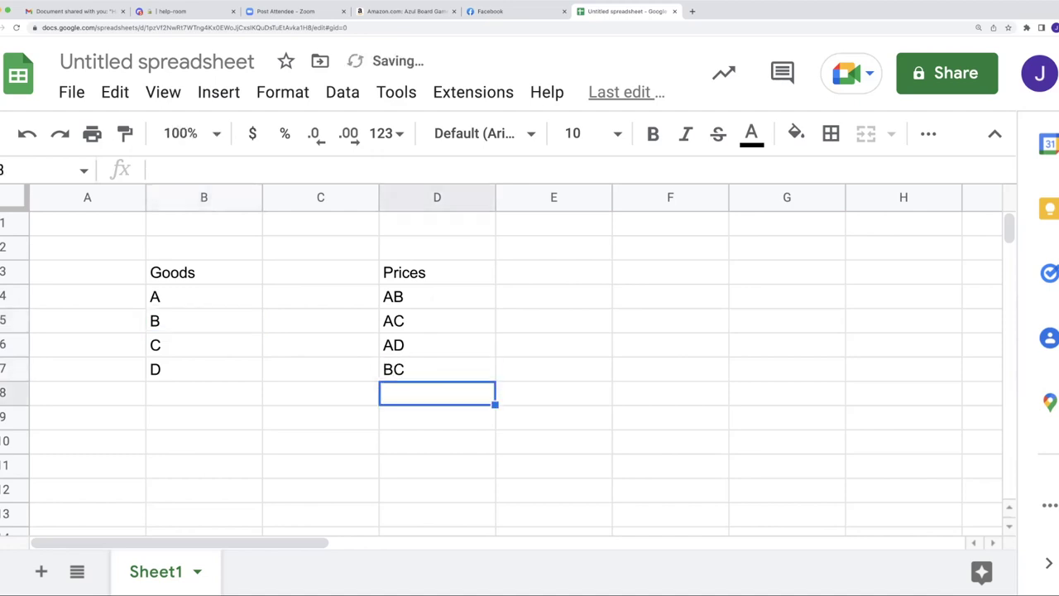
{"action": "type", "text": "BD"}
{"action": "key", "text": "Return"}
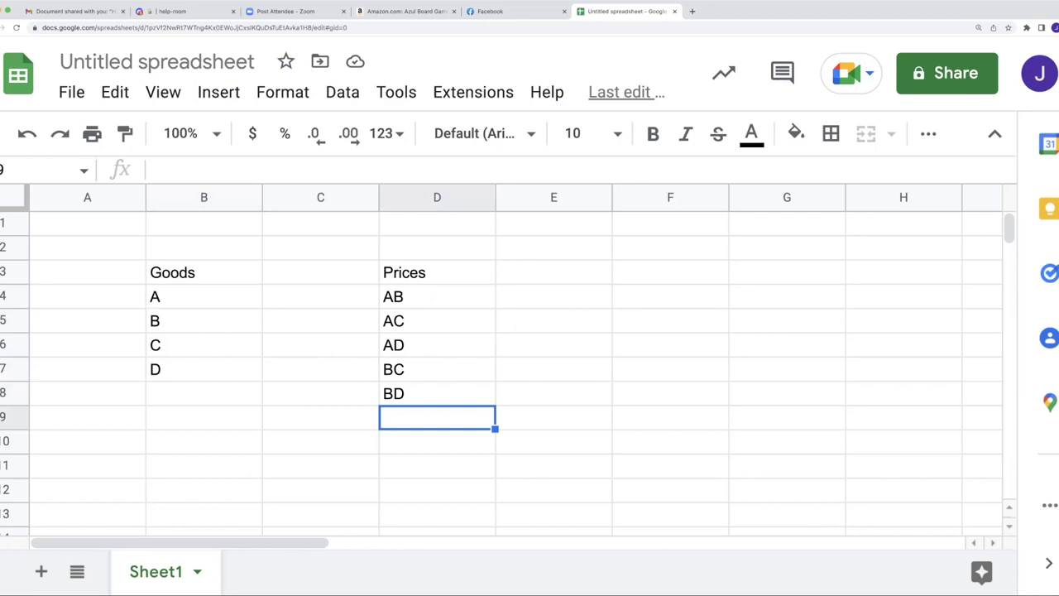
{"action": "type", "text": "CD"}
{"action": "key", "text": "Return"}
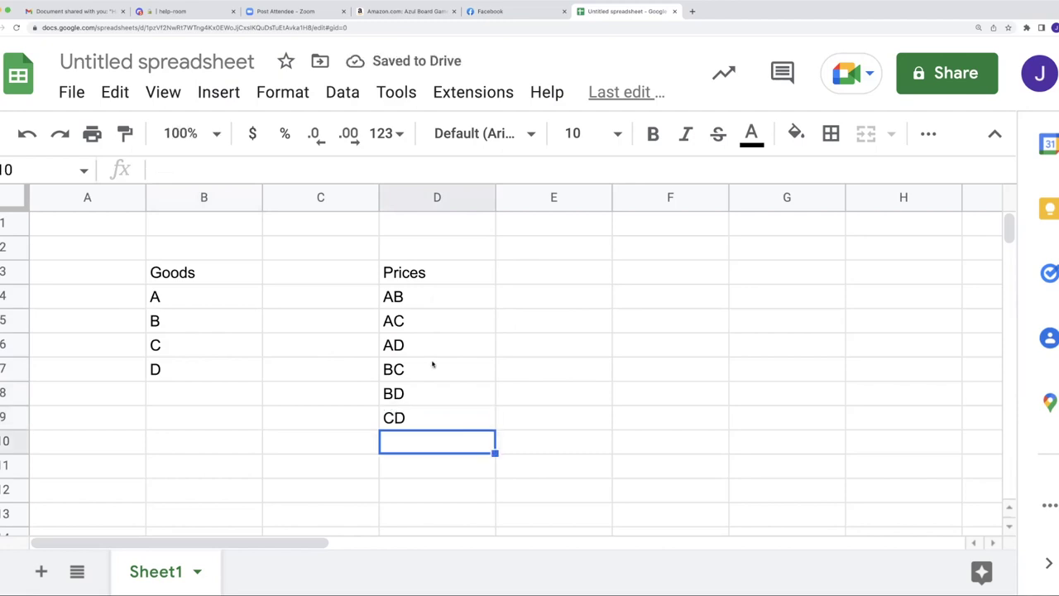
Extend the D3 heading to 'Prices with 4 Goods' and widen column D to fit it
{"action": "double_click", "coordinate": [455, 270]}
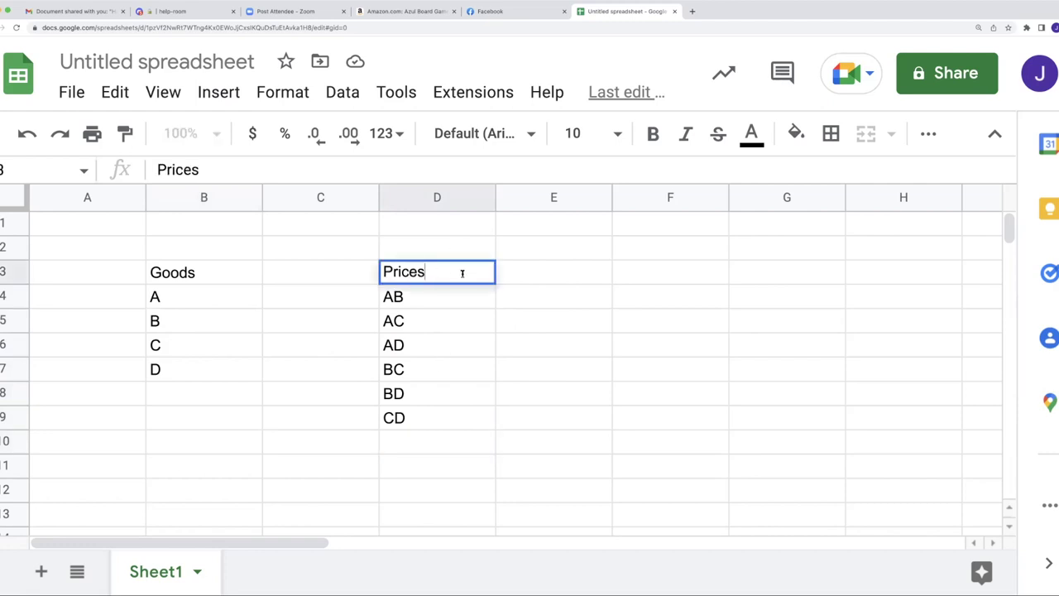
{"action": "type", "text": "with 4 Goods"}
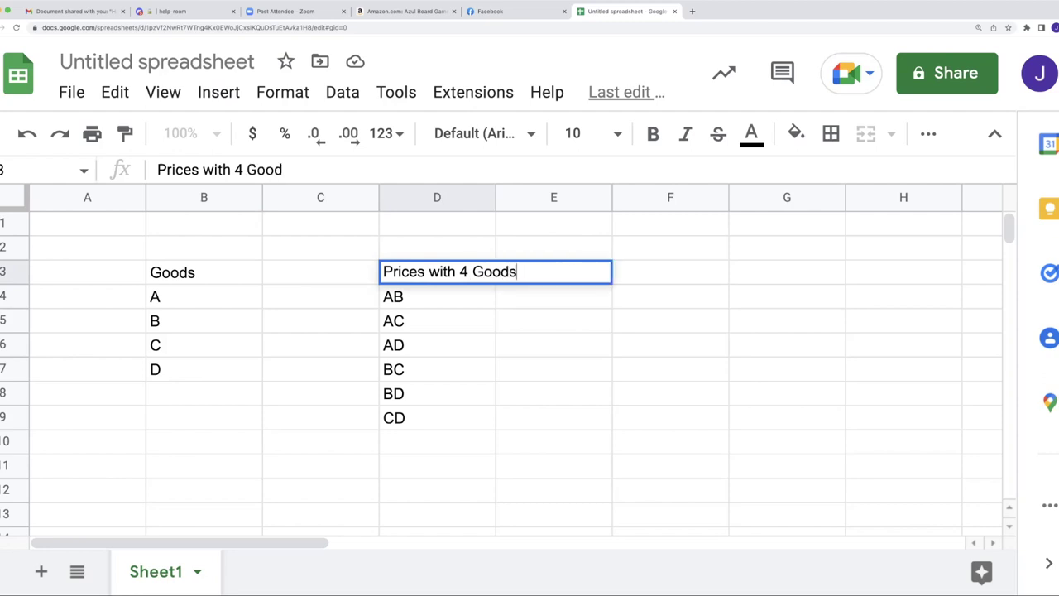
{"action": "key", "text": "Return"}
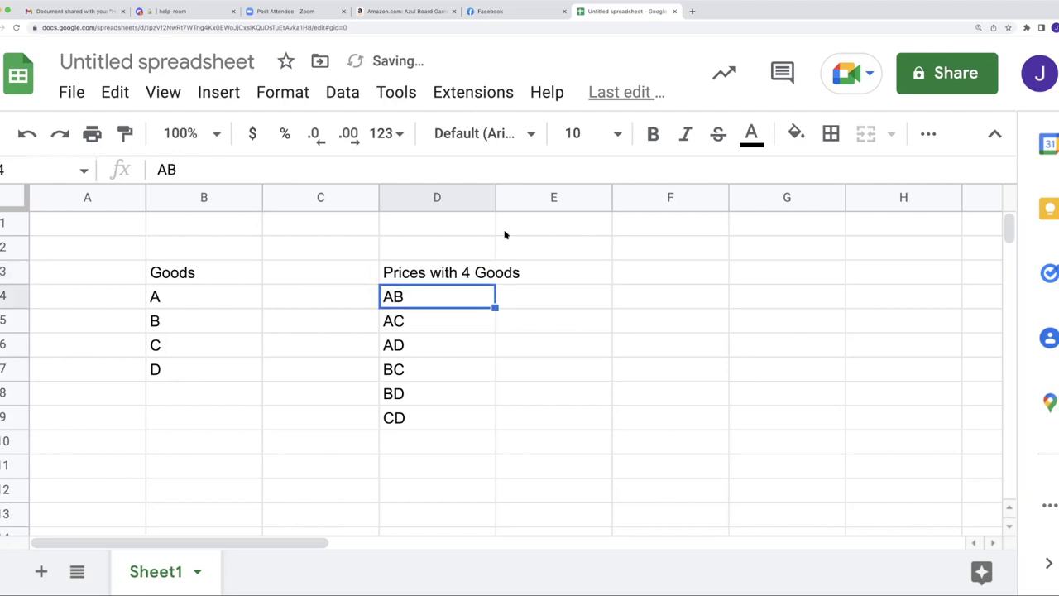
{"action": "left_click_drag", "start_coordinate": [494, 192], "coordinate": [540, 192]}
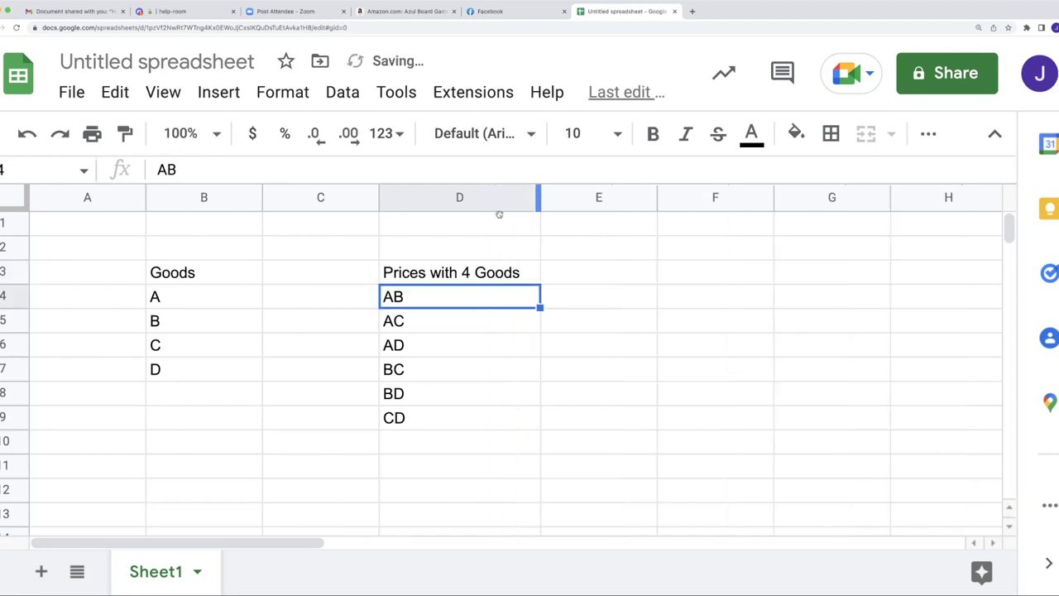
Label good A in B4 as 'A - Apple', correcting the earlier mistyped versions
{"action": "left_click", "coordinate": [220, 395]}
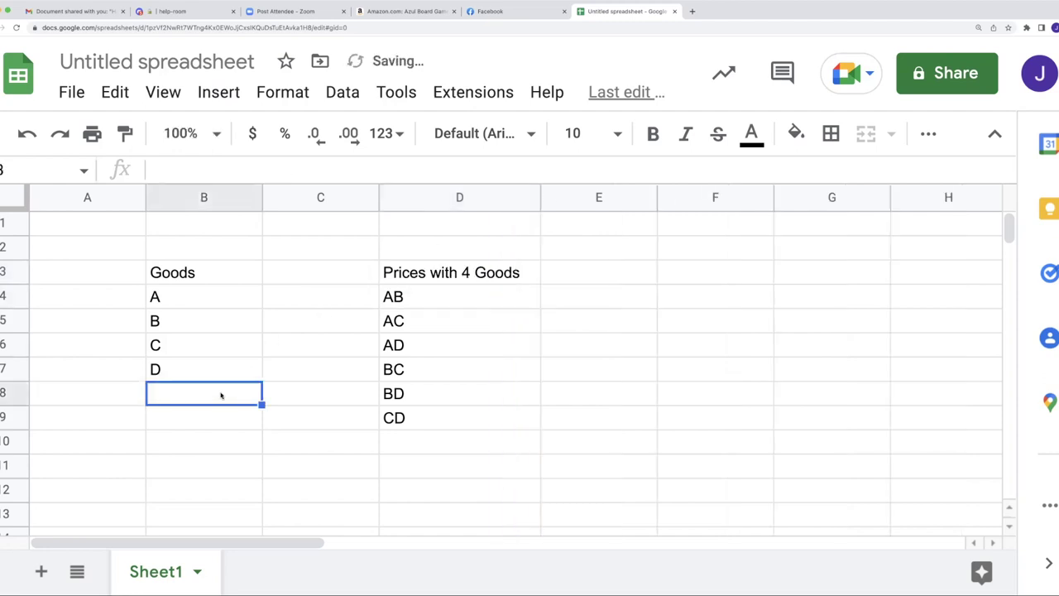
{"action": "double_click", "coordinate": [219, 296]}
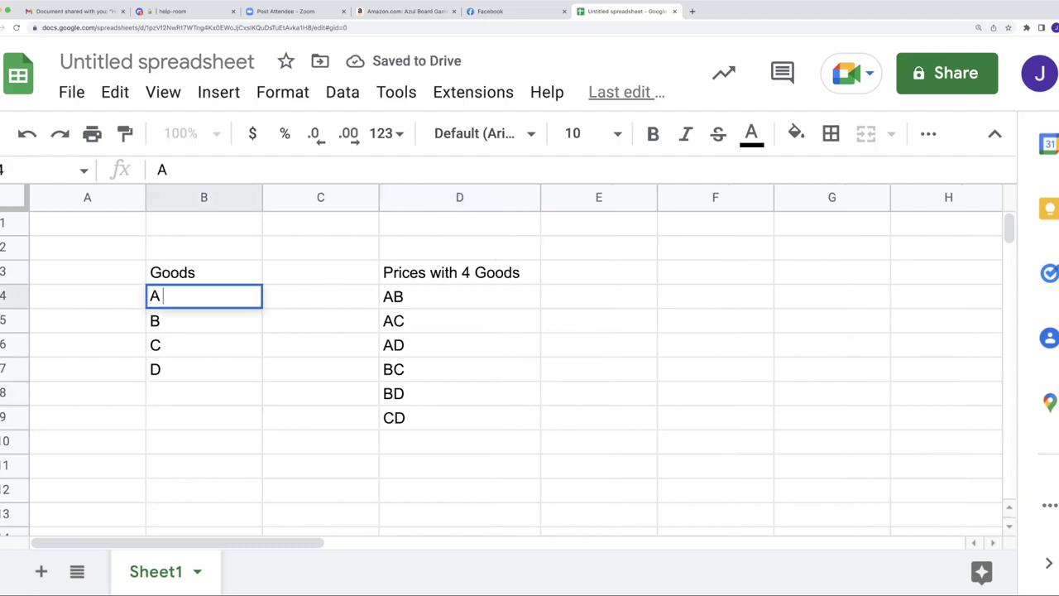
{"action": "type", "text": "- Chickens"}
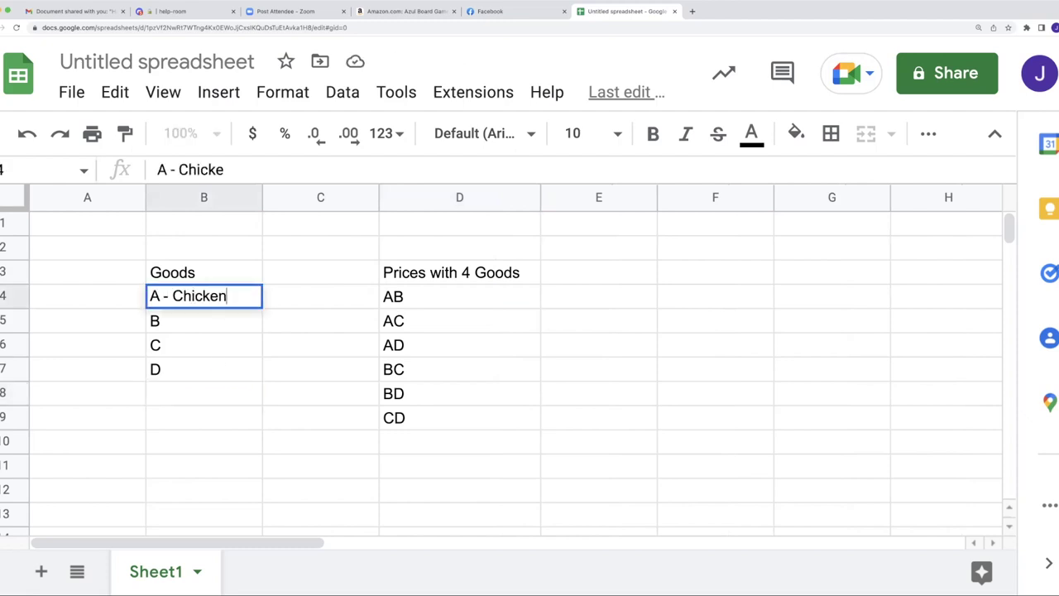
{"action": "key", "text": "Return"}
{"action": "double_click", "coordinate": [185, 323]}
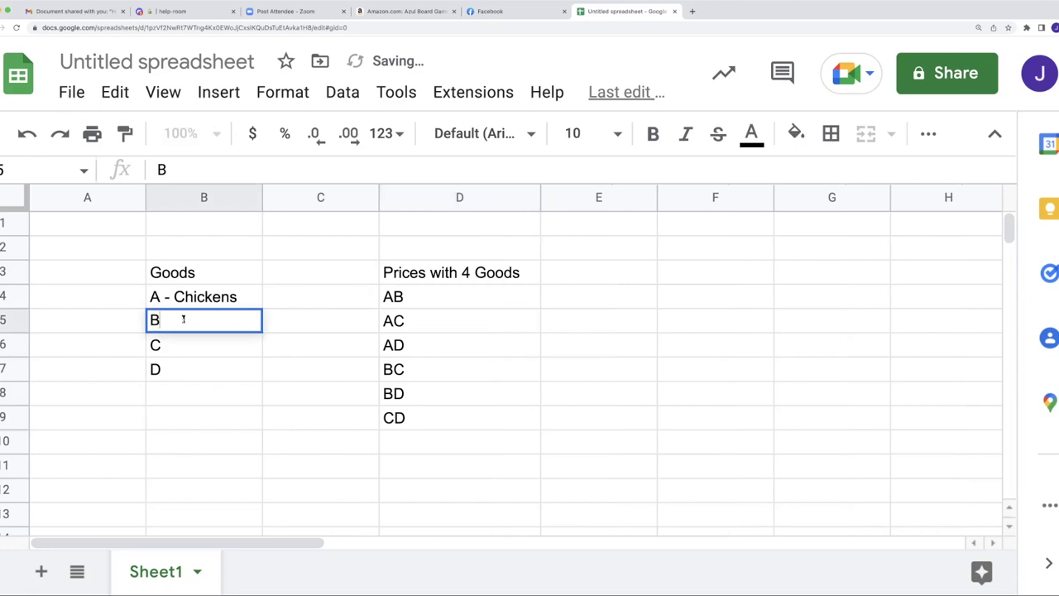
{"action": "double_click", "coordinate": [237, 296]}
{"action": "key", "text": "BackSpace"}
{"action": "key", "text": "BackSpace"}
{"action": "key", "text": "BackSpace"}
{"action": "key", "text": "BackSpace"}
{"action": "key", "text": "BackSpace"}
{"action": "key", "text": "BackSpace"}
{"action": "key", "text": "BackSpace"}
{"action": "key", "text": "BackSpace"}
{"action": "type", "text": "Apppl"}
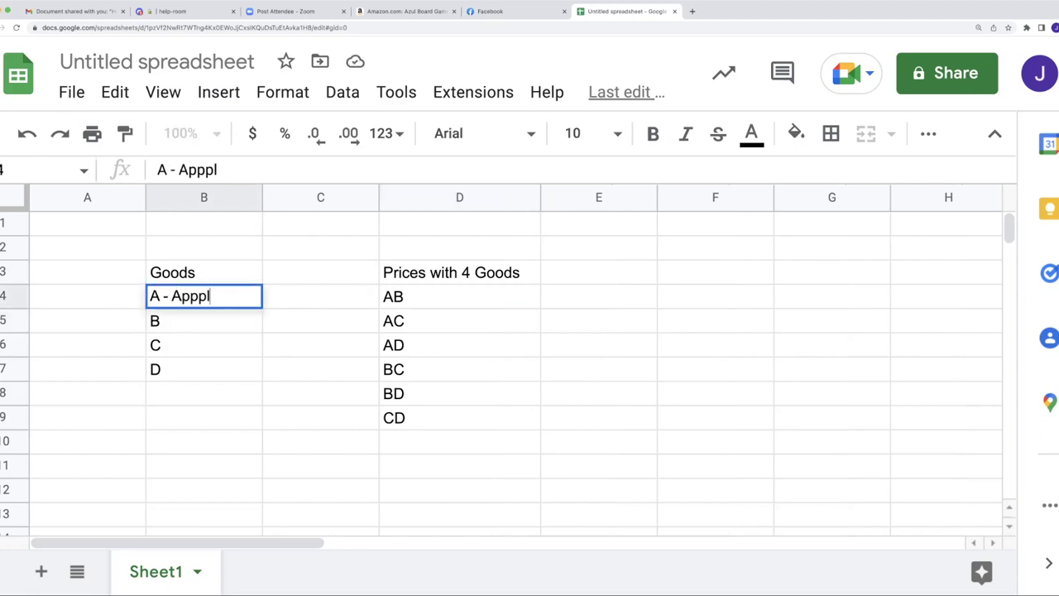
{"action": "type", "text": "e"}
{"action": "key", "text": "Return"}
{"action": "left_click", "coordinate": [210, 295]}
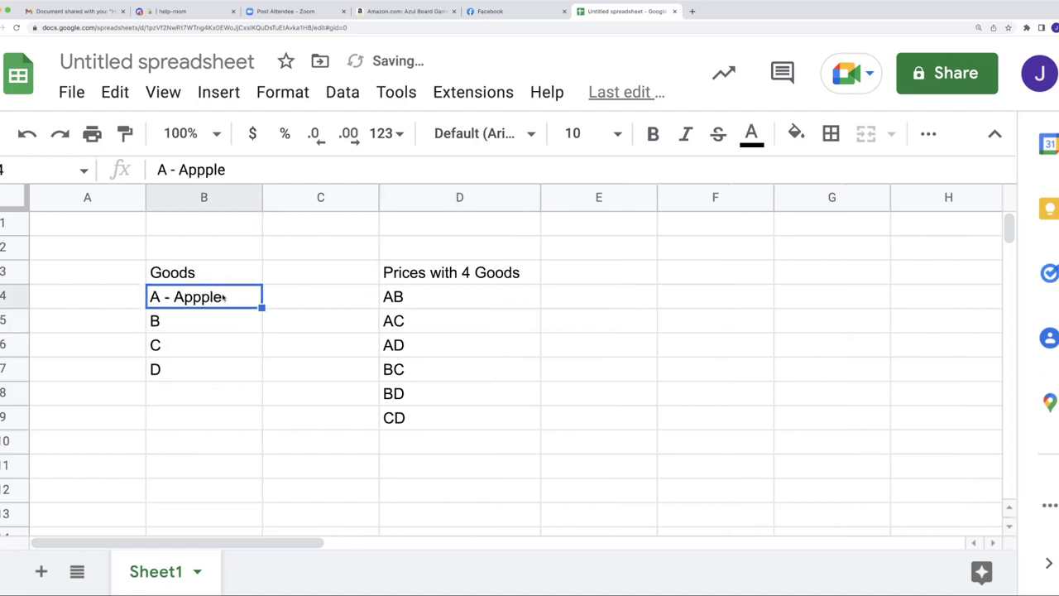
{"action": "double_click", "coordinate": [208, 295]}
{"action": "key", "text": "BackSpace"}
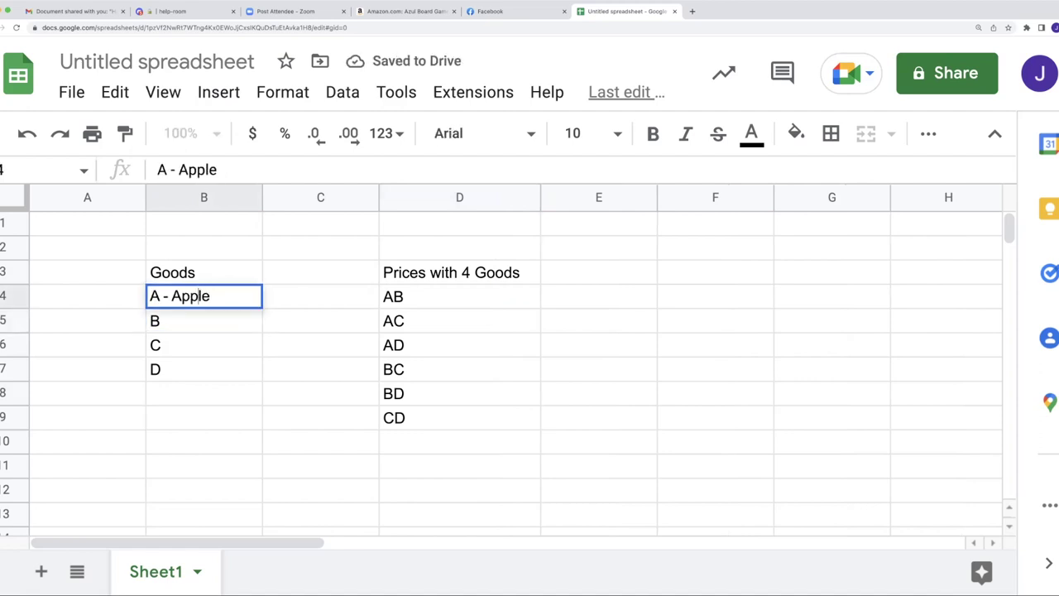
{"action": "key", "text": "Return"}
Label goods B and C as 'B - Banana' and 'C - Chicken'
{"action": "double_click", "coordinate": [219, 322]}
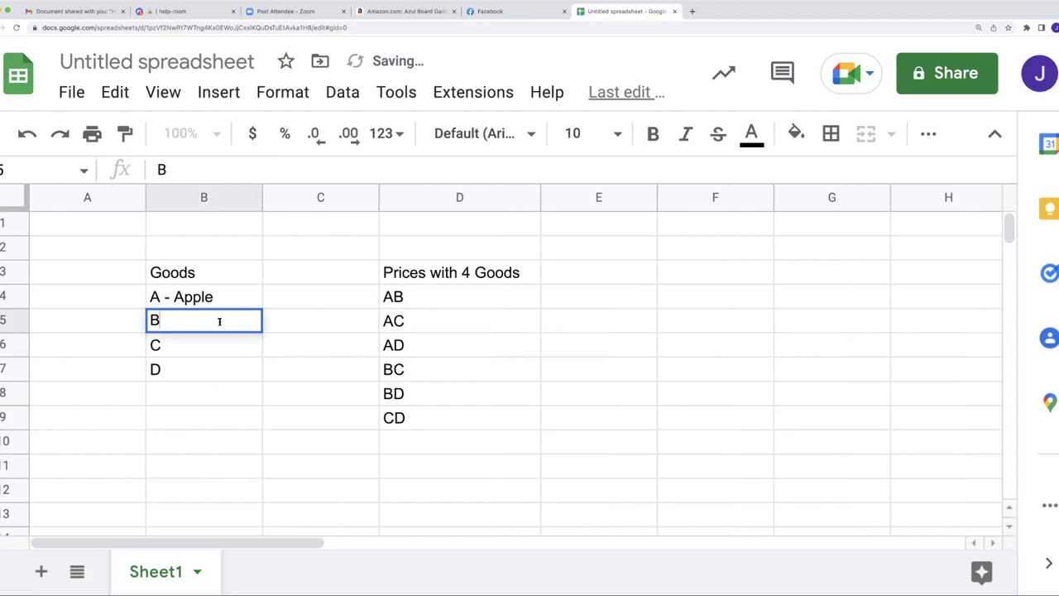
{"action": "type", "text": "- Banana"}
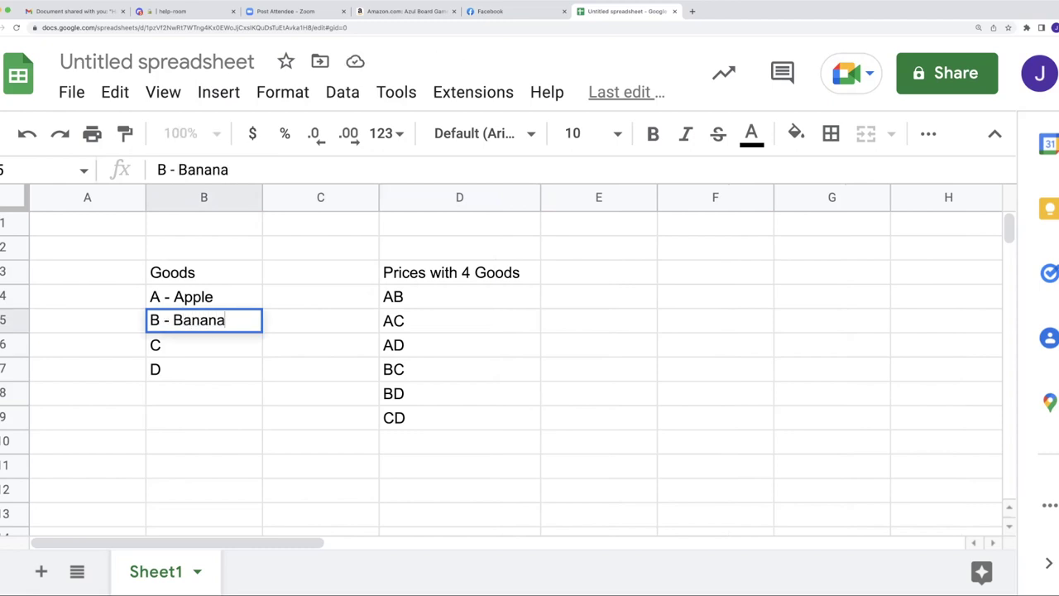
{"action": "key", "text": "Return"}
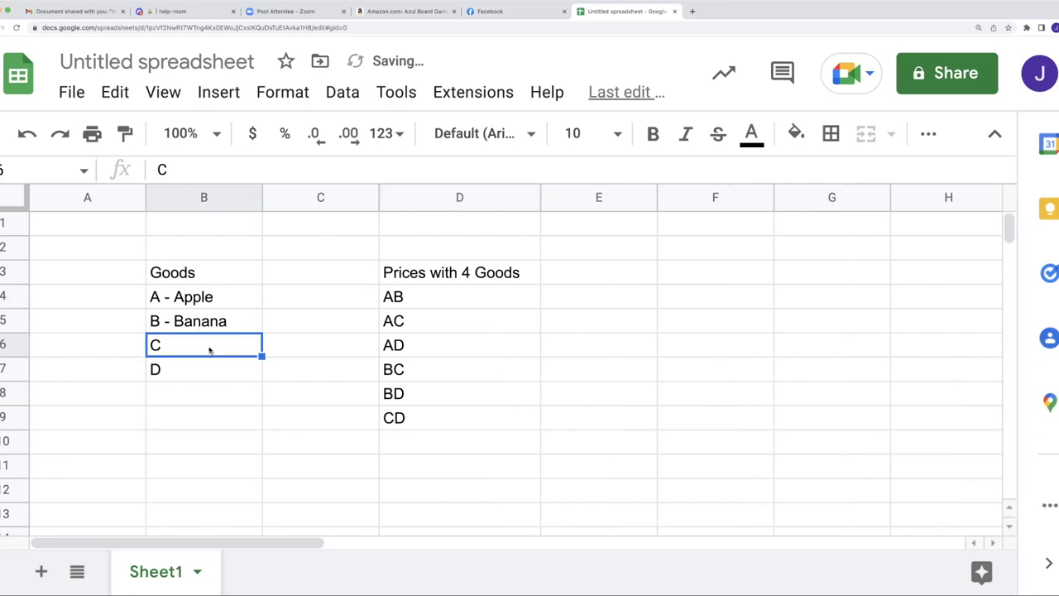
{"action": "double_click", "coordinate": [210, 346]}
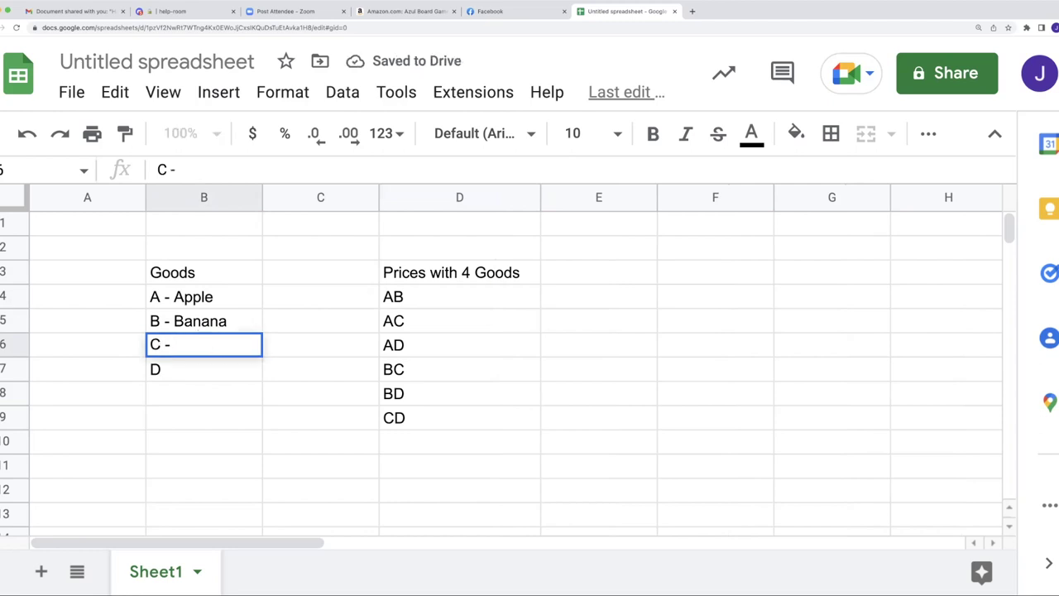
{"action": "type", "text": "- Chicken"}
{"action": "key", "text": "Return"}
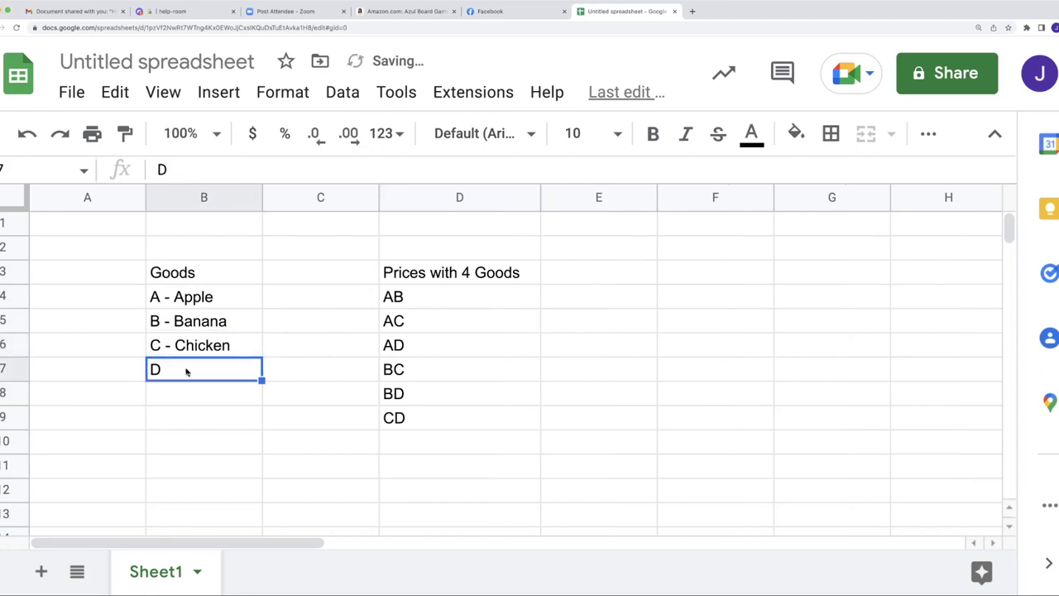
Add 'D - Donuts' in B7 and 'E - Elephants' in B8
{"action": "double_click", "coordinate": [188, 370]}
{"action": "type", "text": "- "}
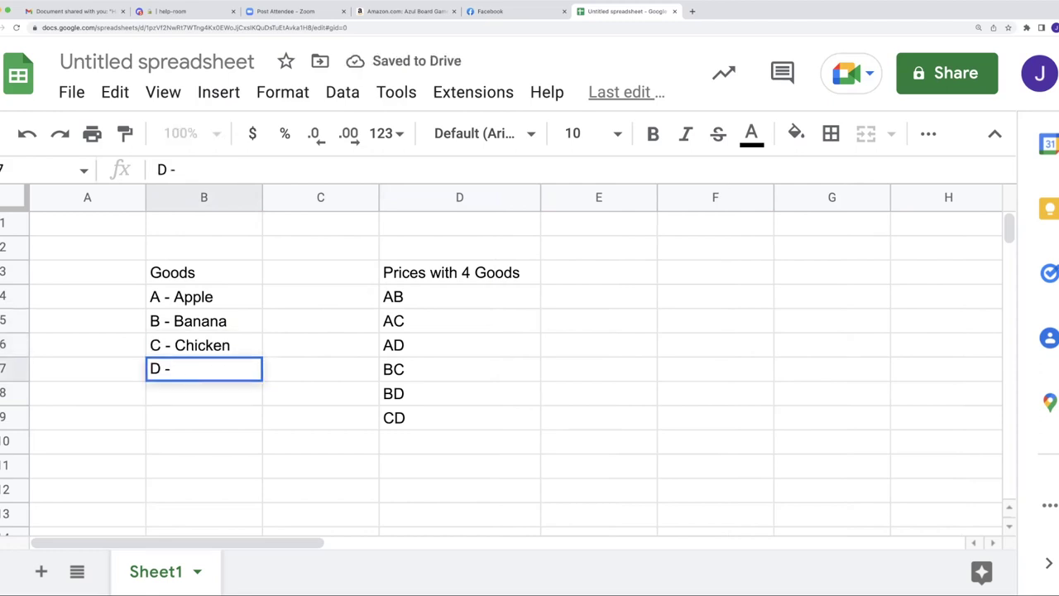
{"action": "type", "text": "Donuts"}
{"action": "key", "text": "Return"}
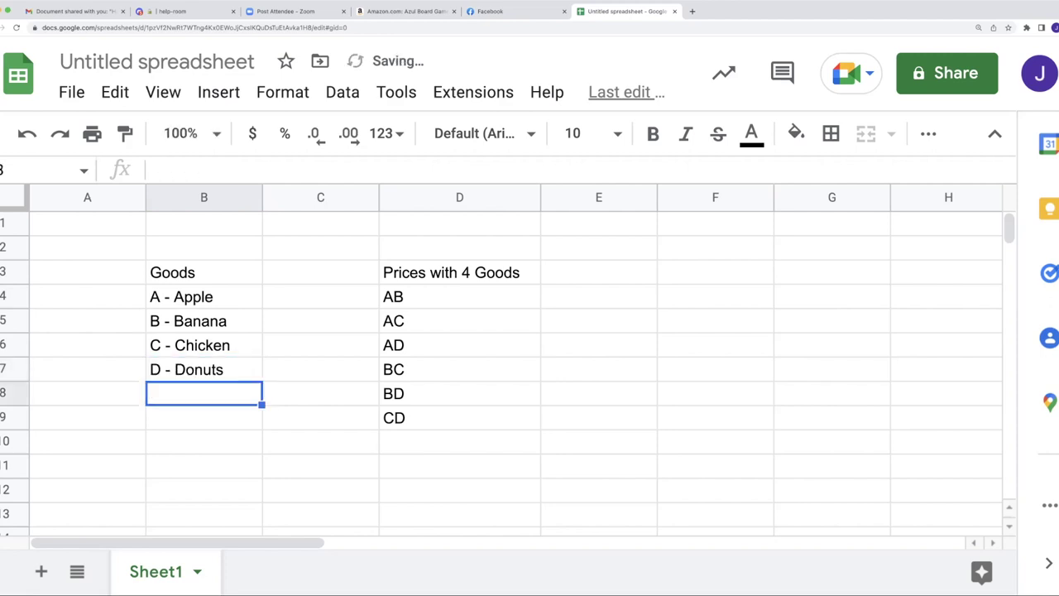
{"action": "double_click", "coordinate": [189, 395]}
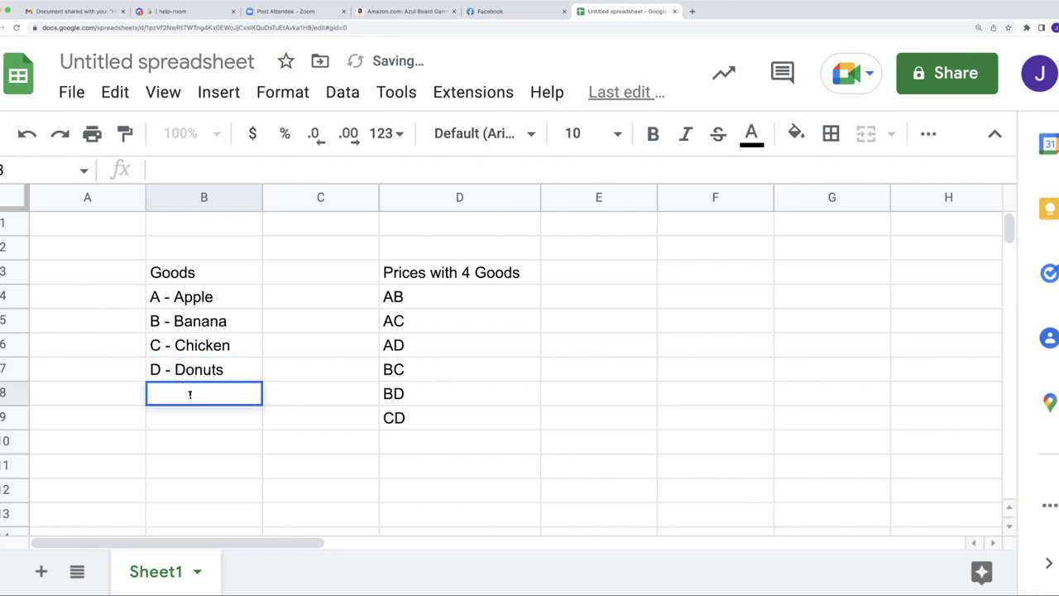
{"action": "type", "text": "E "}
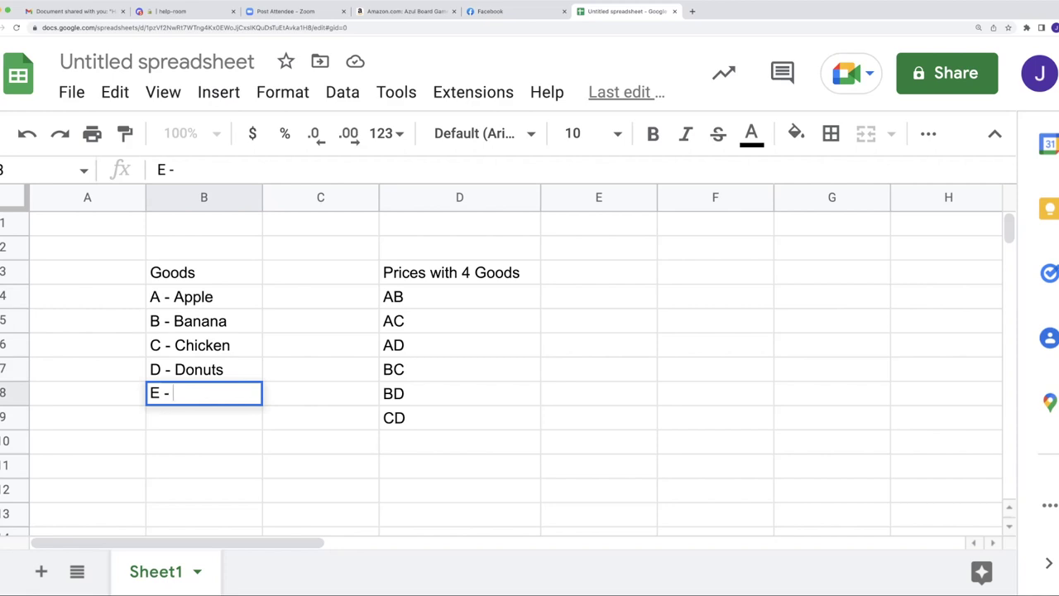
{"action": "type", "text": "- Elephants"}
{"action": "key", "text": "Return"}
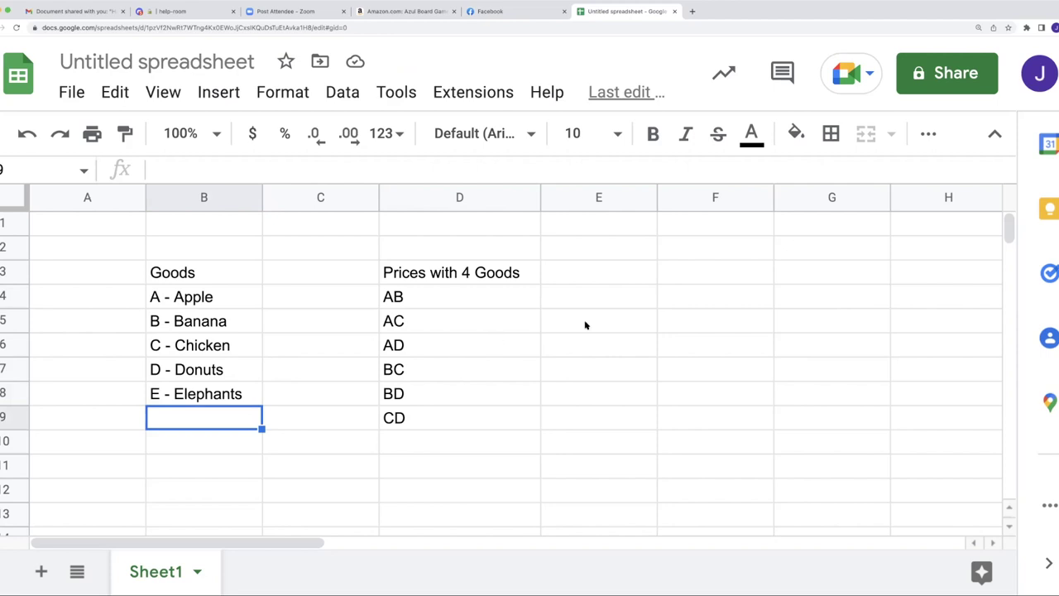
Put the title 'Exchange Rates' in D2
{"action": "left_click", "coordinate": [618, 272]}
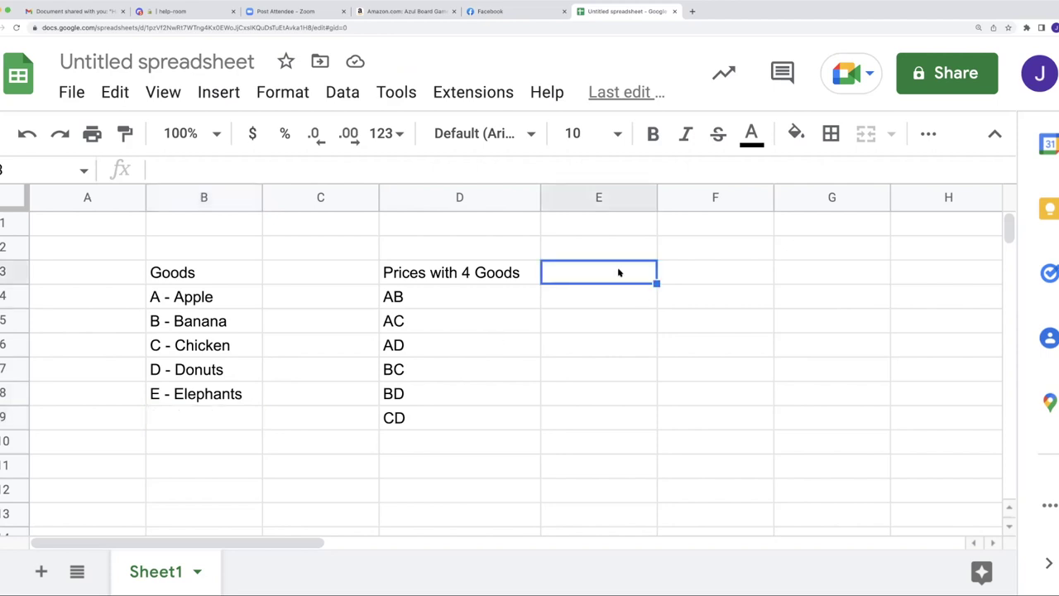
{"action": "left_click", "coordinate": [510, 248]}
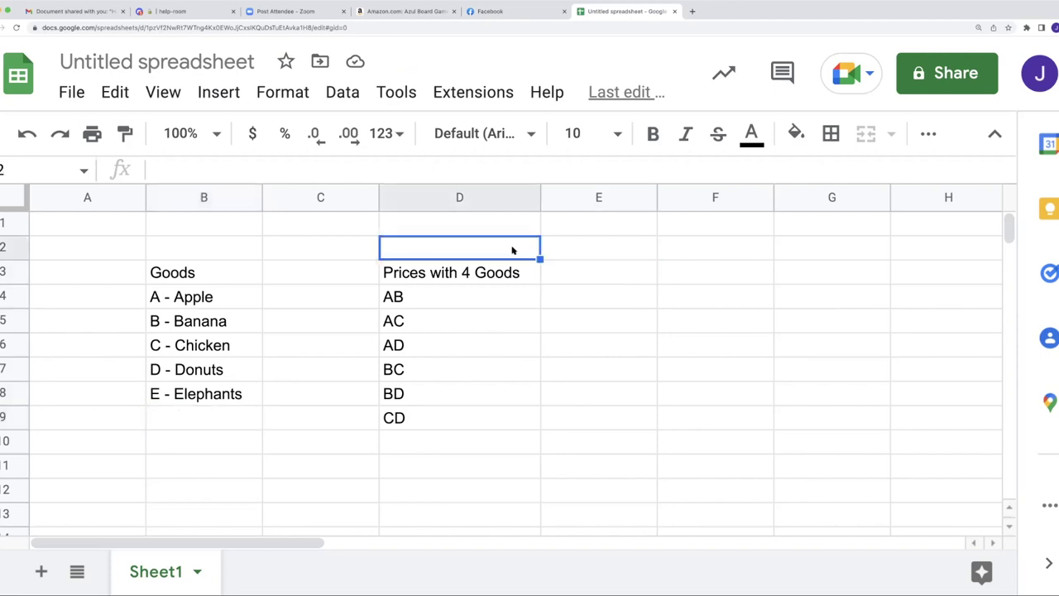
{"action": "type", "text": "Prices"}
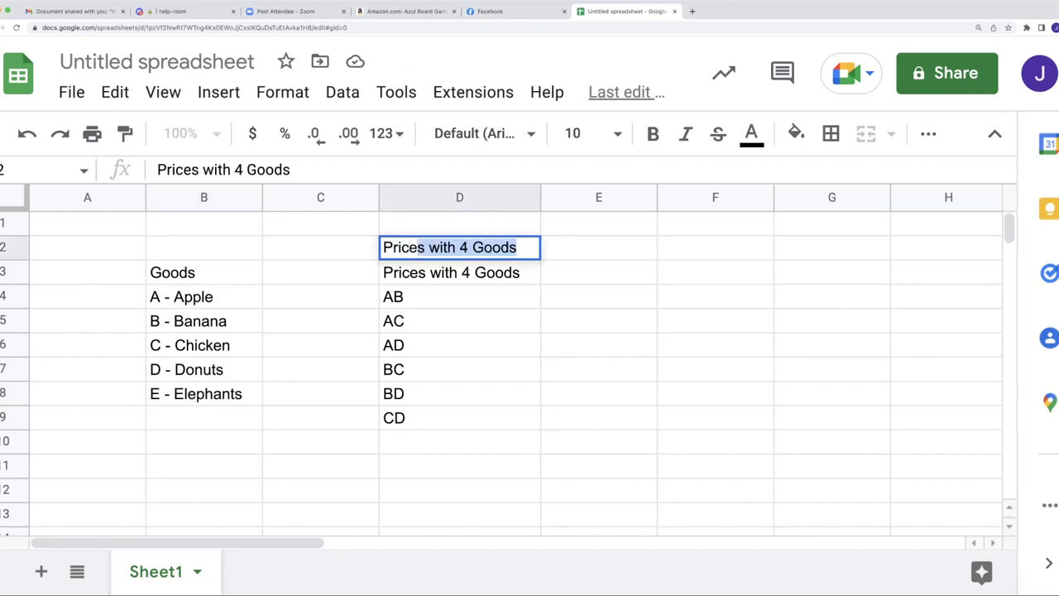
{"action": "key", "text": "BackSpace"}
{"action": "key", "text": "BackSpace"}
{"action": "key", "text": "BackSpace"}
{"action": "key", "text": "BackSpace"}
{"action": "key", "text": "BackSpace"}
{"action": "key", "text": "BackSpace"}
{"action": "key", "text": "BackSpace"}
{"action": "type", "text": "Exc"}
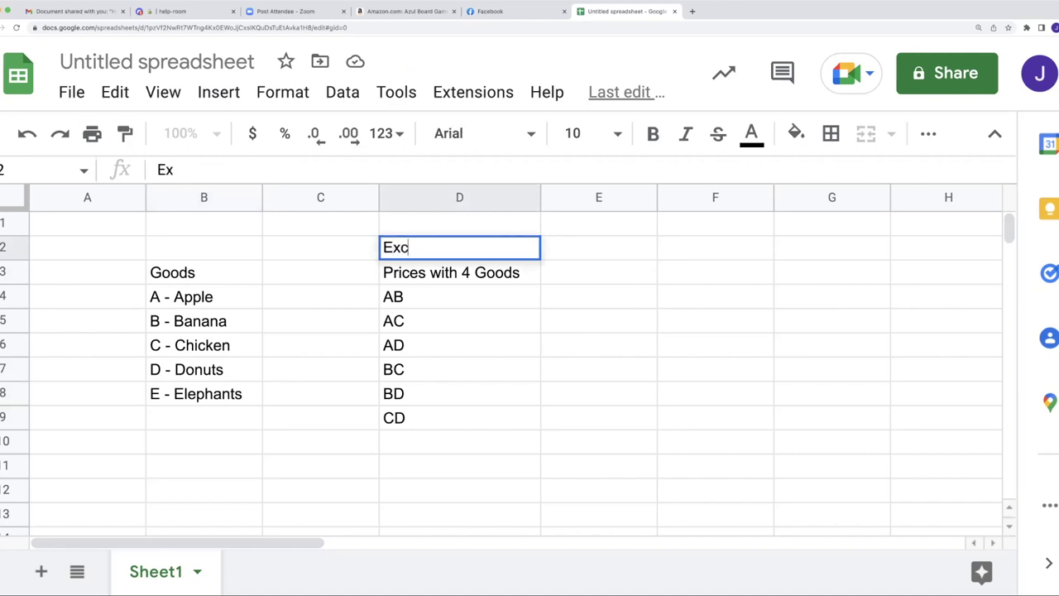
{"action": "type", "text": "hange Rates"}
{"action": "key", "text": "Return"}
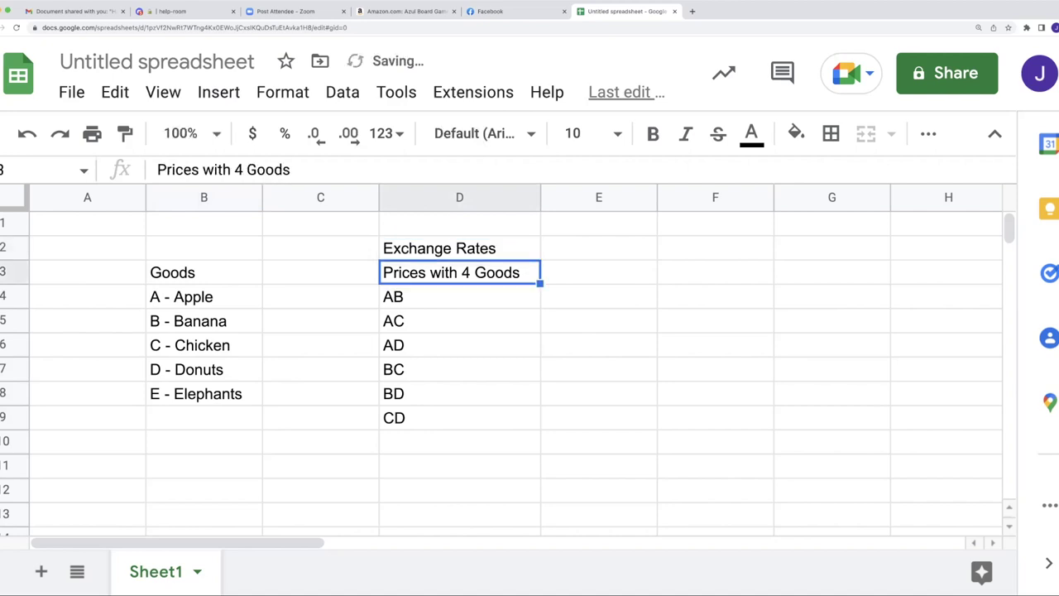
Rename the D3 header to '4 Goods' and enter '5 Goods' in E3
{"action": "type", "text": "4 Goods"}
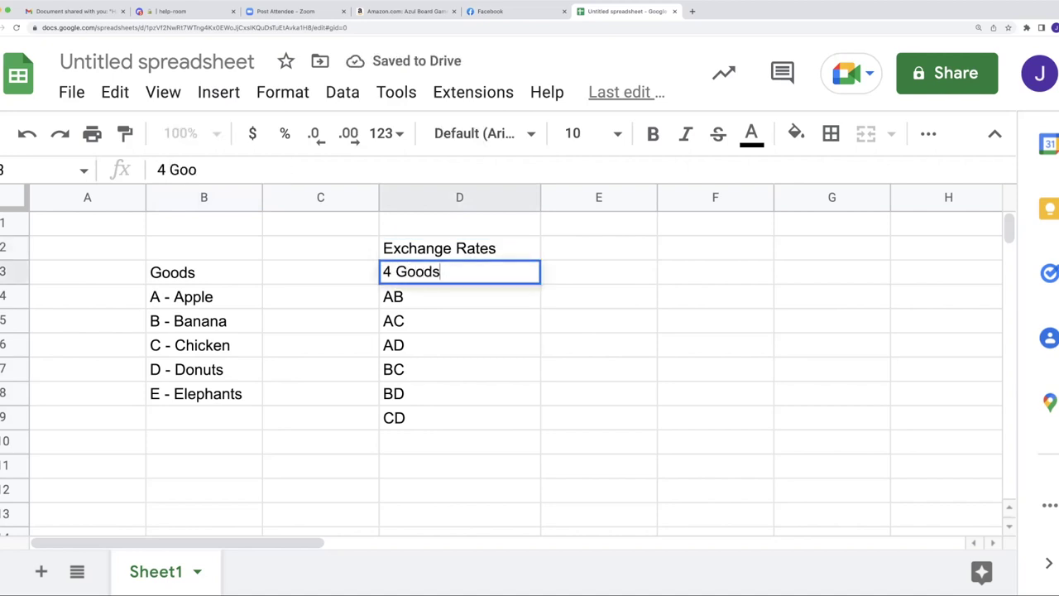
{"action": "key", "text": "Return"}
{"action": "left_click", "coordinate": [563, 263]}
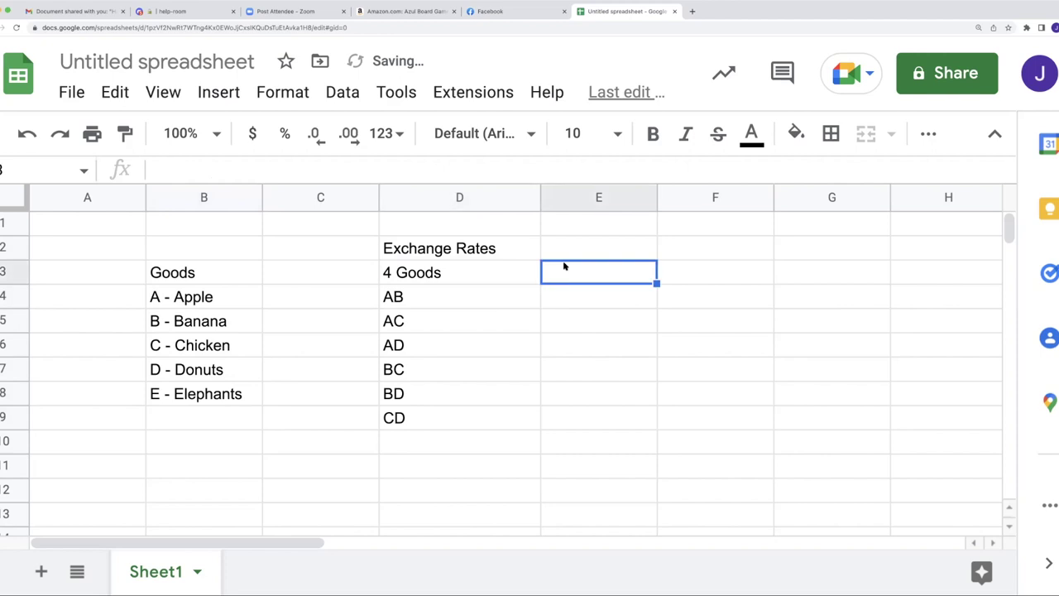
{"action": "type", "text": "5 Goods"}
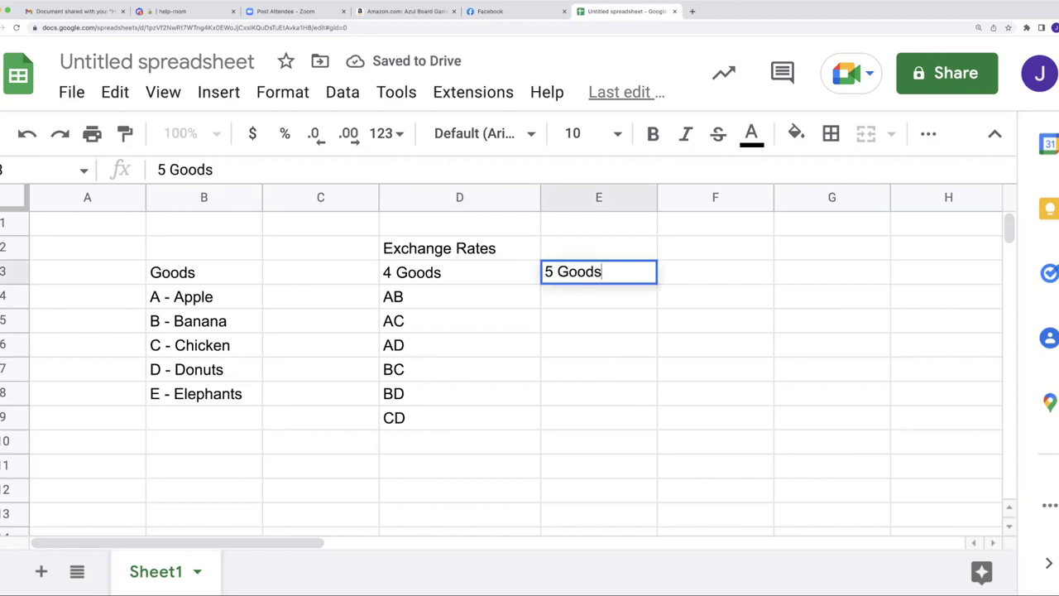
{"action": "key", "text": "Return"}
Insert a blank column left of column C and move the Exchange Rates title into C2
{"action": "left_click", "coordinate": [357, 202]}
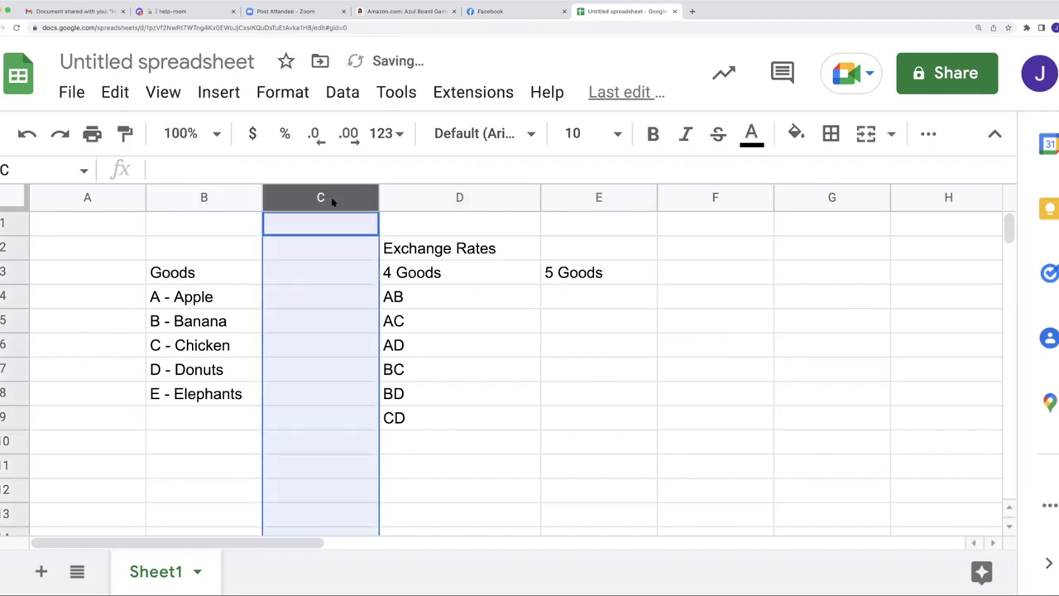
{"action": "right_click", "coordinate": [334, 201]}
{"action": "left_click", "coordinate": [506, 324]}
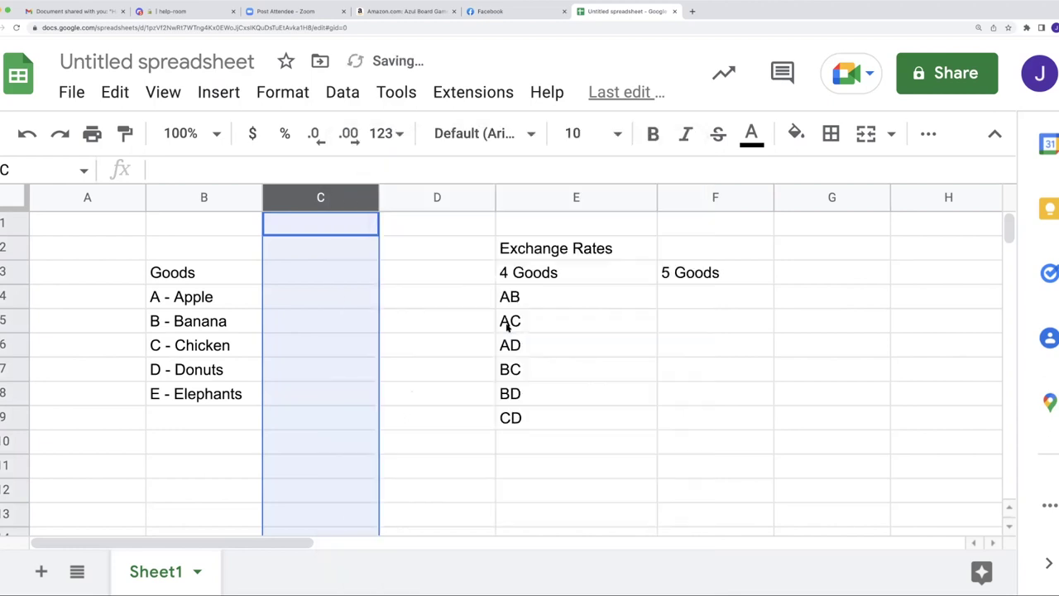
{"action": "left_click", "coordinate": [678, 379]}
{"action": "left_click", "coordinate": [548, 248]}
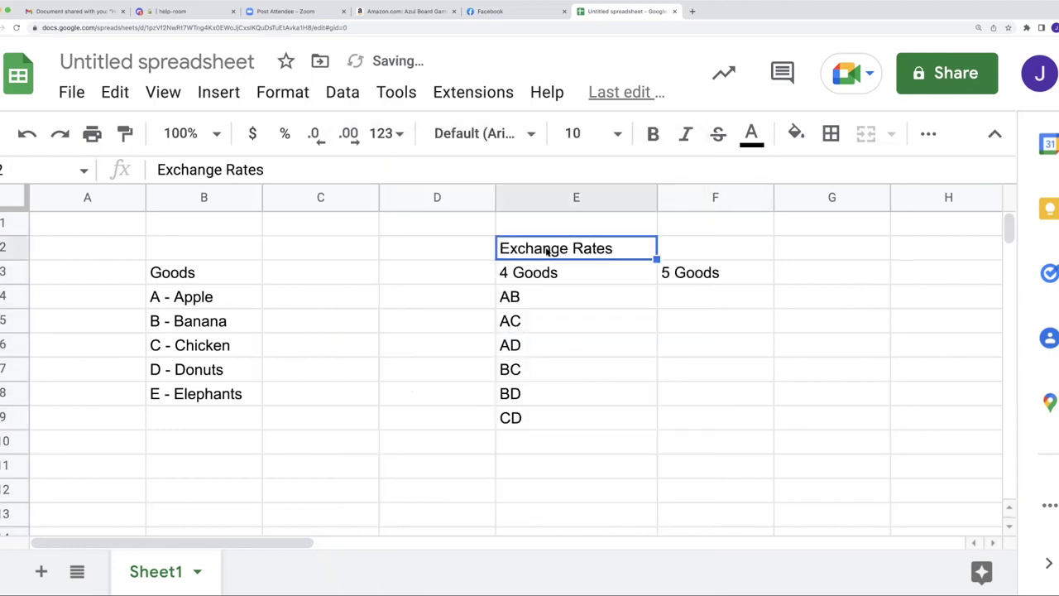
{"action": "key", "text": "ctrl+c"}
{"action": "left_click", "coordinate": [359, 249]}
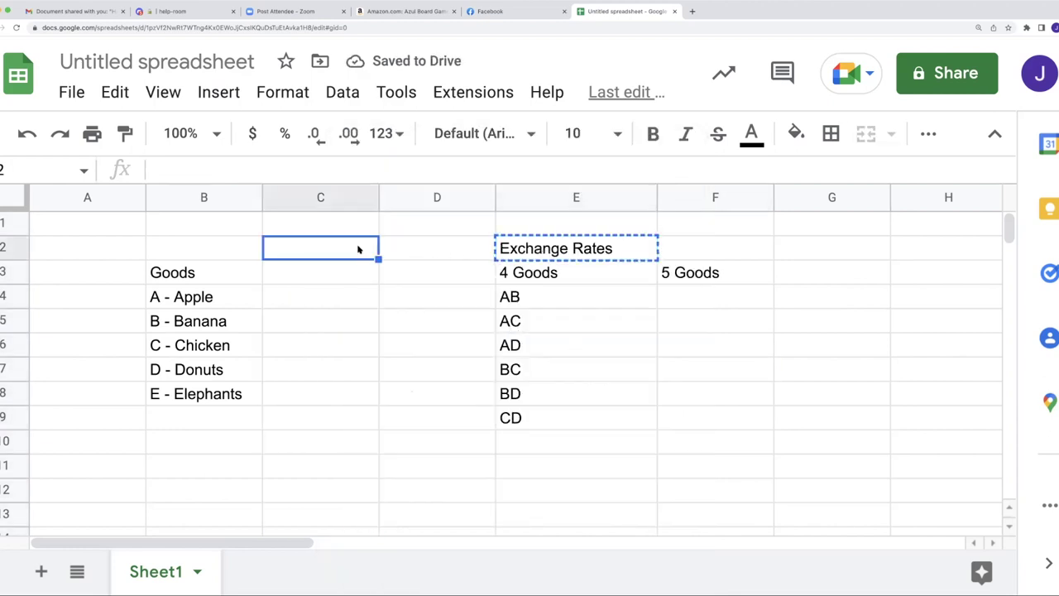
{"action": "key", "text": "ctrl+v"}
{"action": "left_click", "coordinate": [637, 324]}
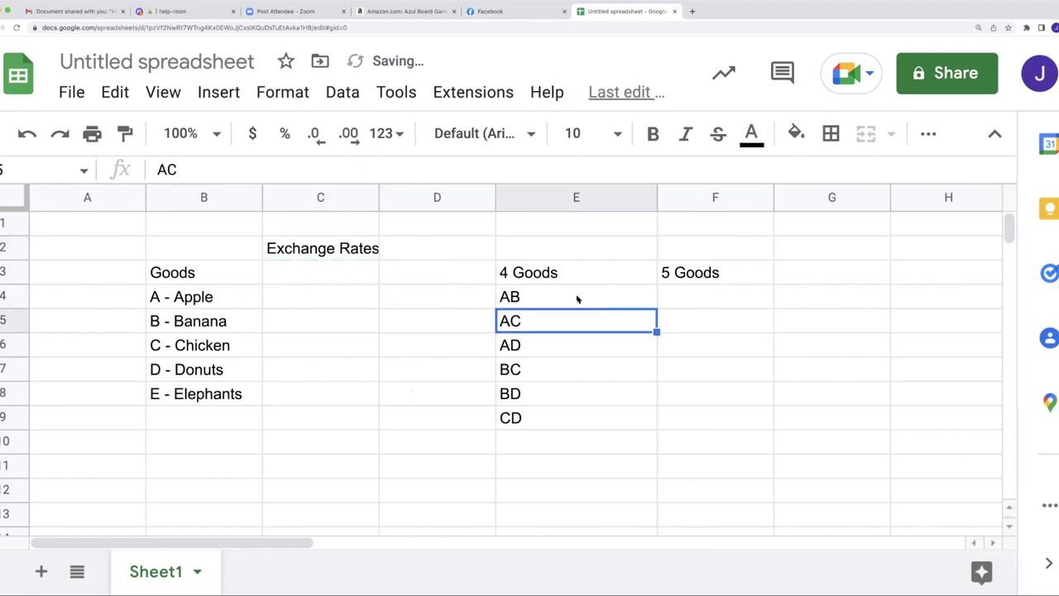
Insert a second blank column and extend the title to 'Exchange Rates given number of goods'
{"action": "left_click", "coordinate": [465, 267]}
{"action": "right_click", "coordinate": [465, 267]}
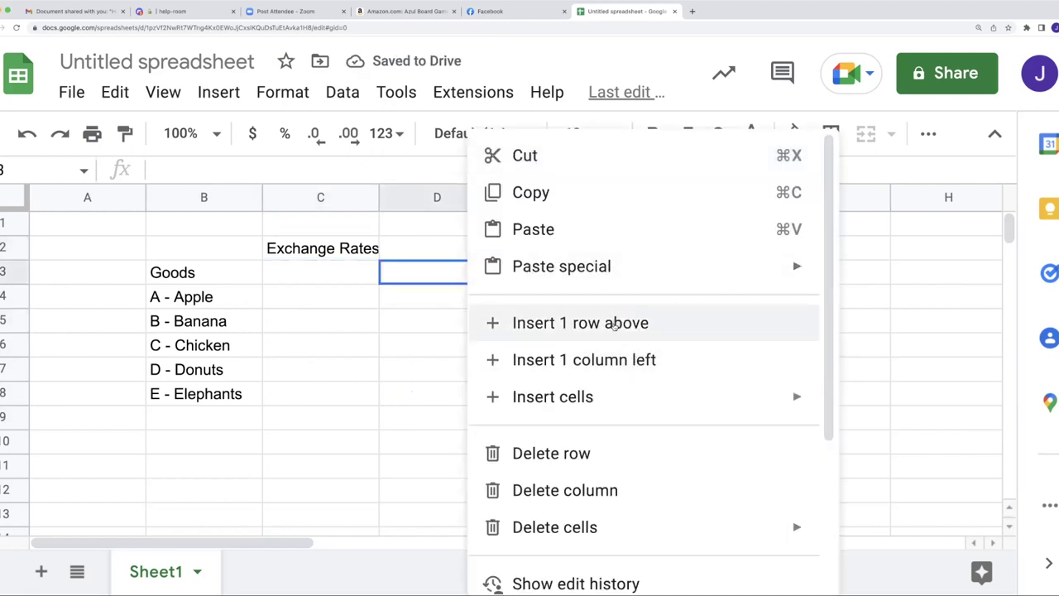
{"action": "left_click", "coordinate": [613, 360]}
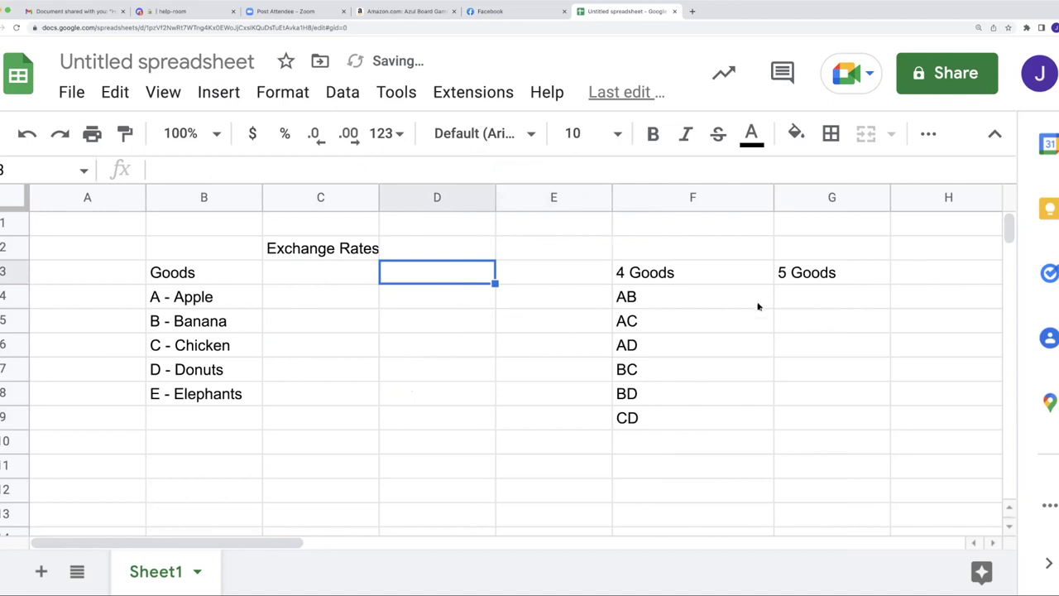
{"action": "left_click", "coordinate": [761, 296]}
{"action": "left_click", "coordinate": [356, 246]}
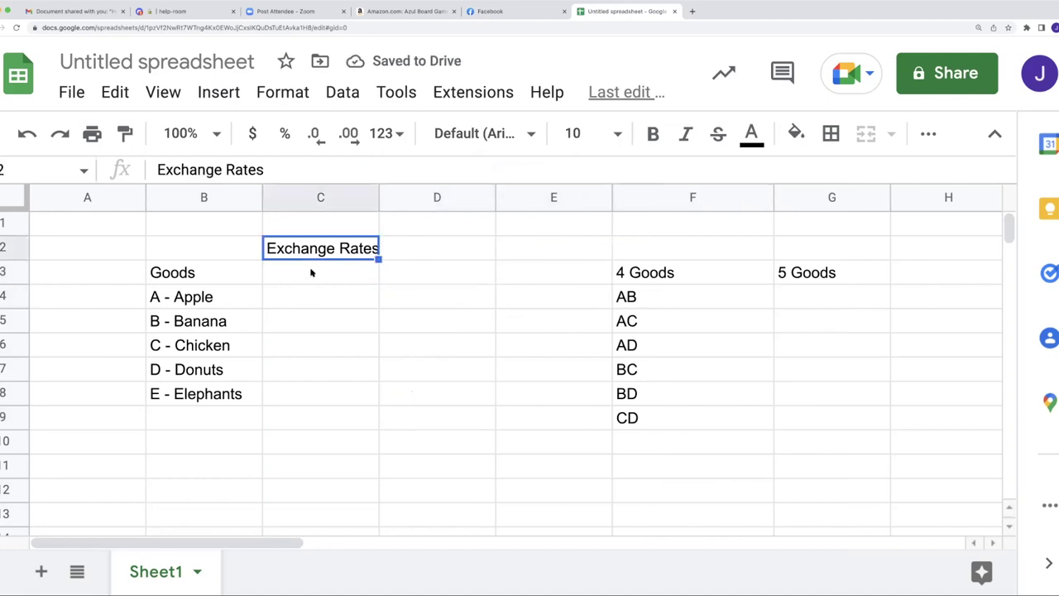
{"action": "left_click", "coordinate": [345, 272]}
{"action": "left_click", "coordinate": [354, 249]}
{"action": "left_click", "coordinate": [354, 166]}
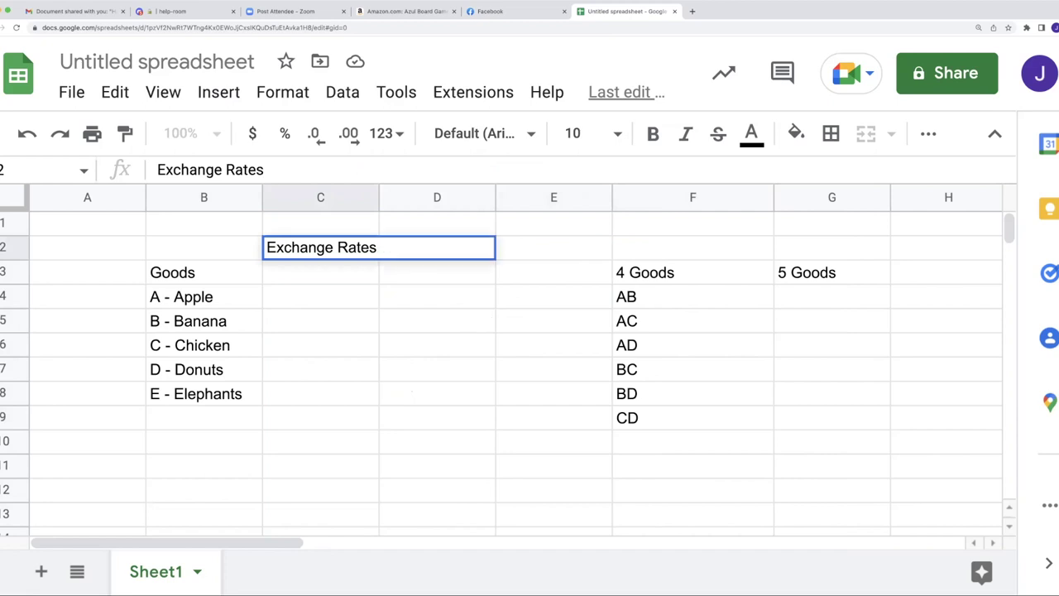
{"action": "type", "text": "given number of goods"}
{"action": "key", "text": "Return"}
Start numbering the row 3 headers from C3, entering 12, 3, 4, 5
{"action": "left_click", "coordinate": [694, 266]}
{"action": "left_click", "coordinate": [343, 274]}
{"action": "type", "text": "1"}
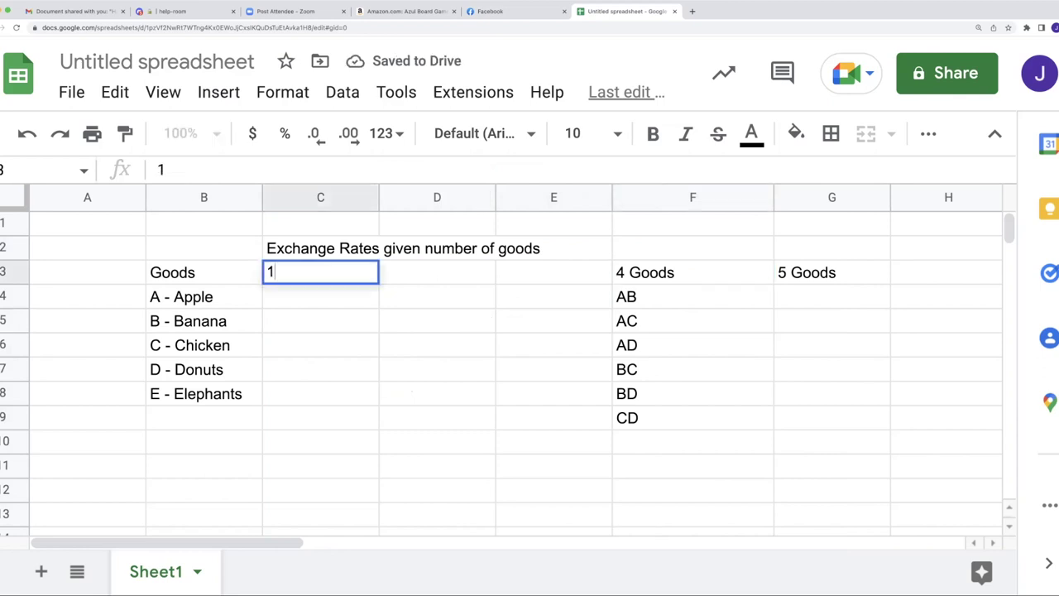
{"action": "type", "text": "2"}
{"action": "key", "text": "Tab"}
{"action": "type", "text": "3"}
{"action": "key", "text": "Tab"}
{"action": "type", "text": "4"}
{"action": "key", "text": "Tab"}
{"action": "type", "text": "5"}
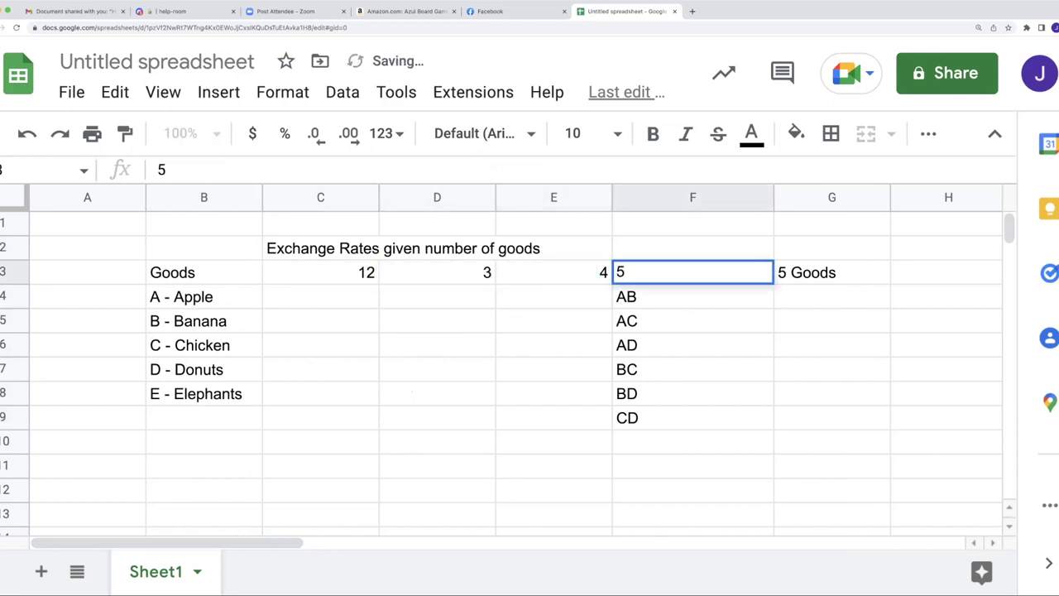
Re-enter 1, 2, 3, 4, 5 across C3:G3 to fix the mistaken first value
{"action": "left_click", "coordinate": [324, 278]}
{"action": "type", "text": "1"}
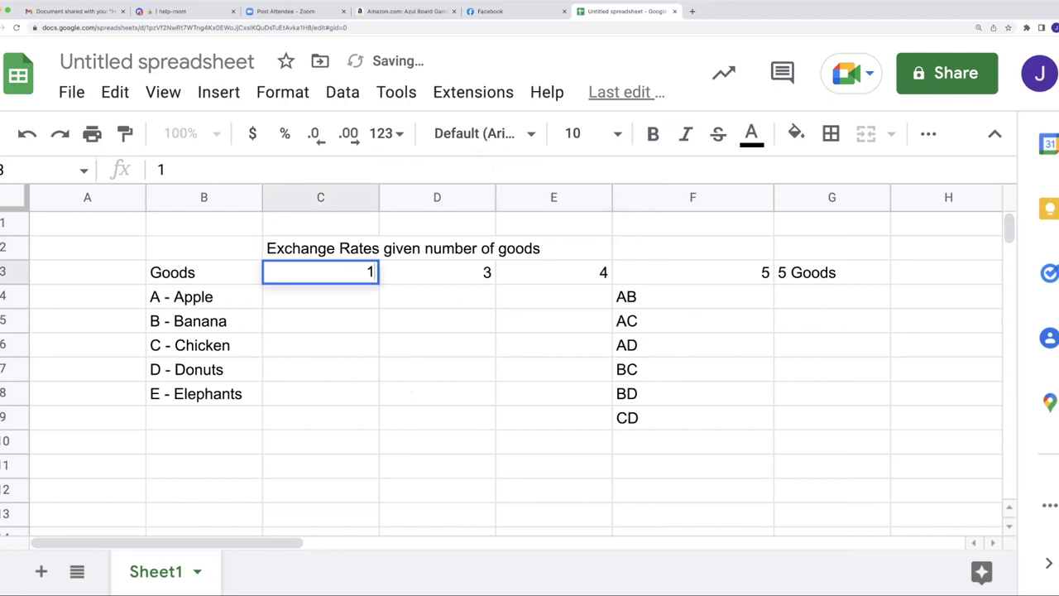
{"action": "key", "text": "Tab"}
{"action": "type", "text": "2"}
{"action": "key", "text": "Tab"}
{"action": "type", "text": "3"}
{"action": "key", "text": "Tab"}
{"action": "type", "text": "4"}
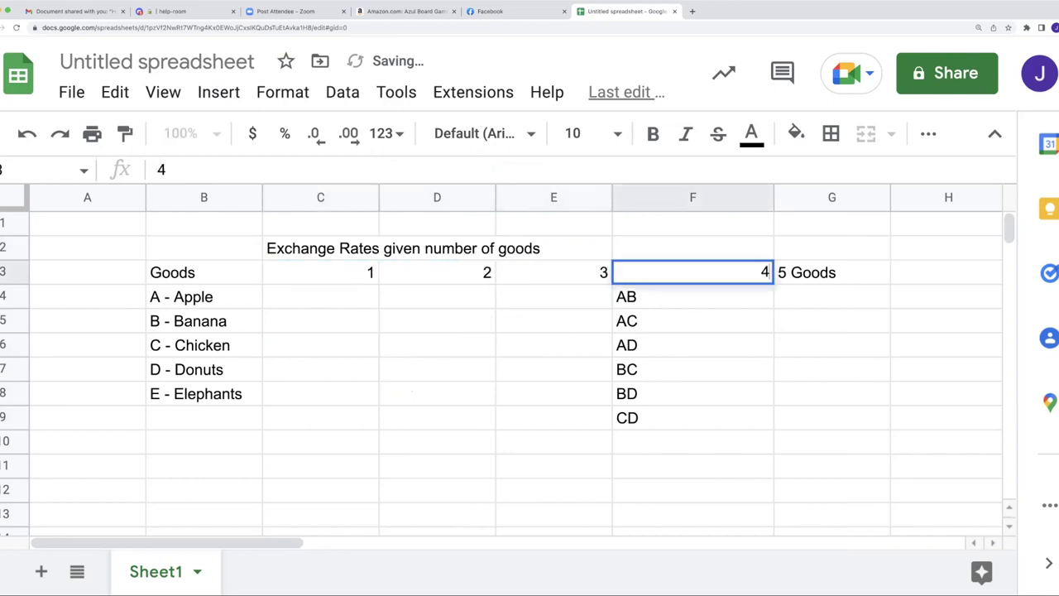
{"action": "key", "text": "Tab"}
{"action": "type", "text": "5"}
{"action": "key", "text": "Tab"}
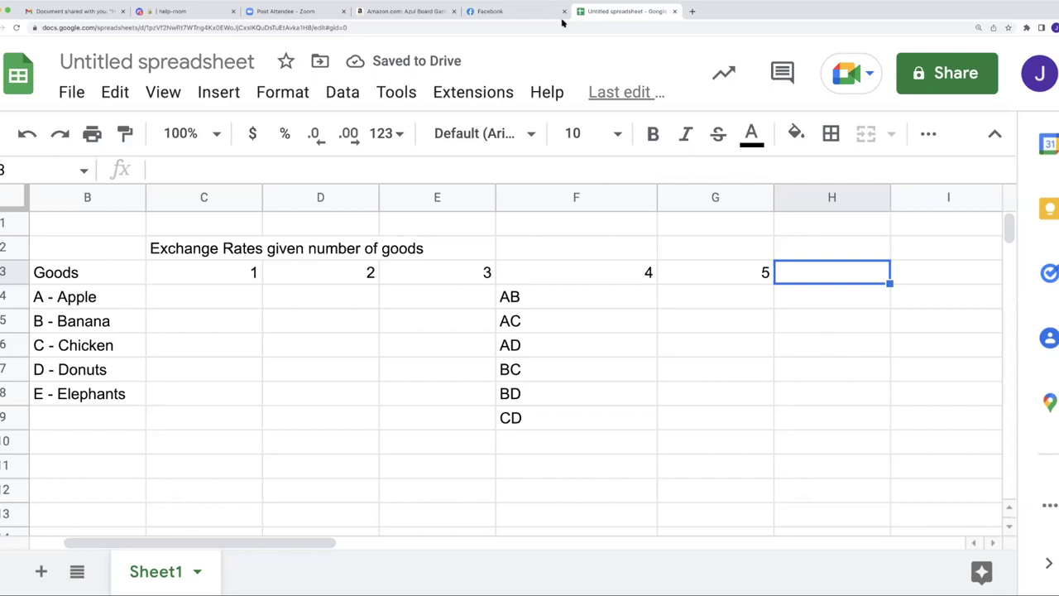
{"action": "left_click", "coordinate": [771, 317]}
Enter the single pair AB in D4 under the 2 heading
{"action": "left_click", "coordinate": [587, 304]}
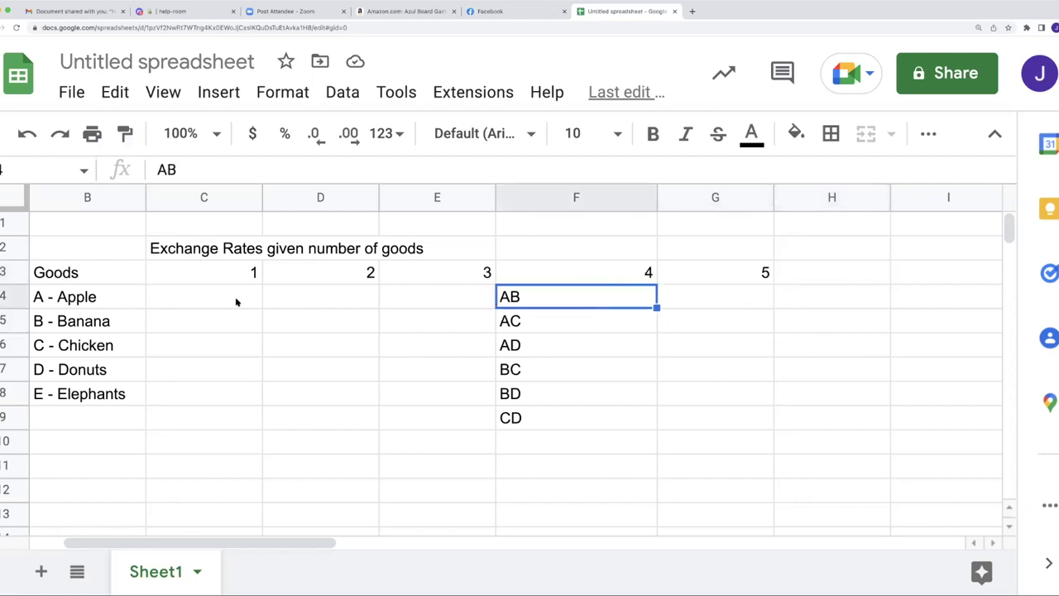
{"action": "left_click", "coordinate": [236, 302]}
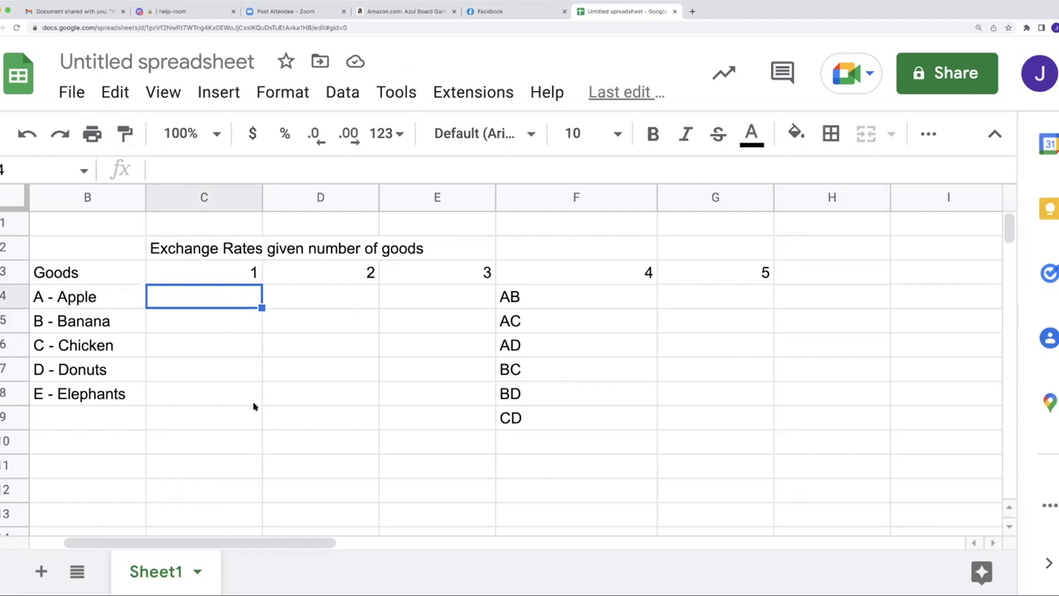
{"action": "left_click", "coordinate": [326, 303]}
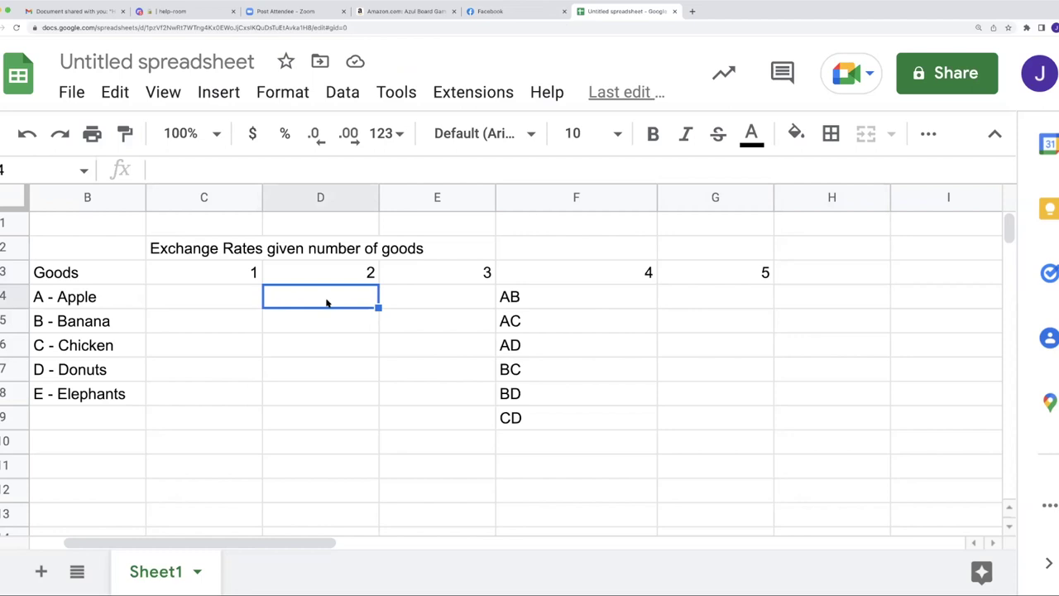
{"action": "left_click_drag", "start_coordinate": [110, 298], "coordinate": [111, 323]}
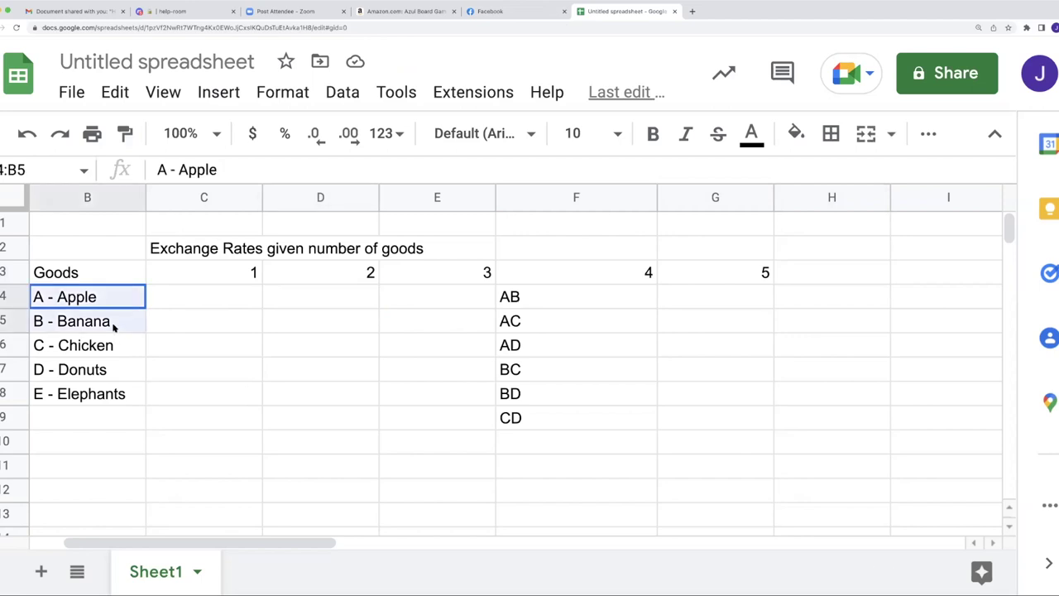
{"action": "left_click", "coordinate": [301, 304]}
{"action": "type", "text": "AB"}
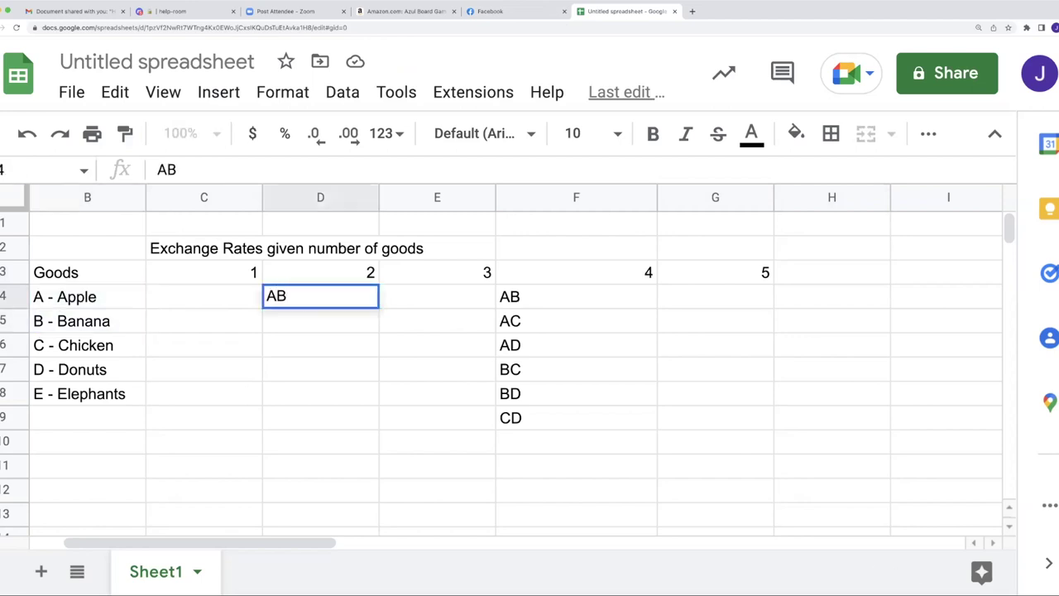
{"action": "key", "text": "Return"}
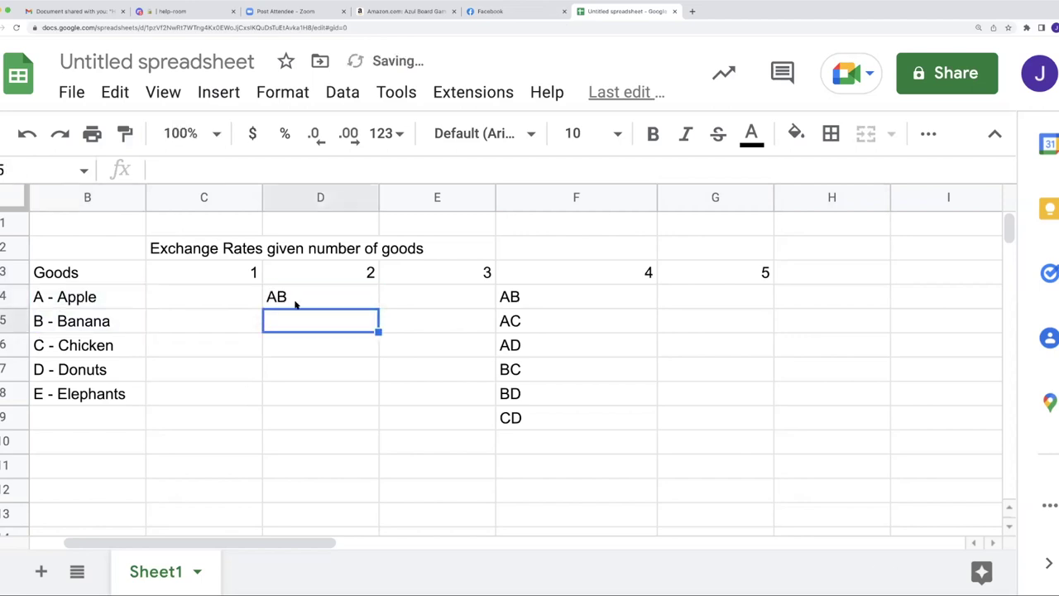
List the pairs AB, AC and BC under the 3 heading
{"action": "left_click", "coordinate": [434, 299]}
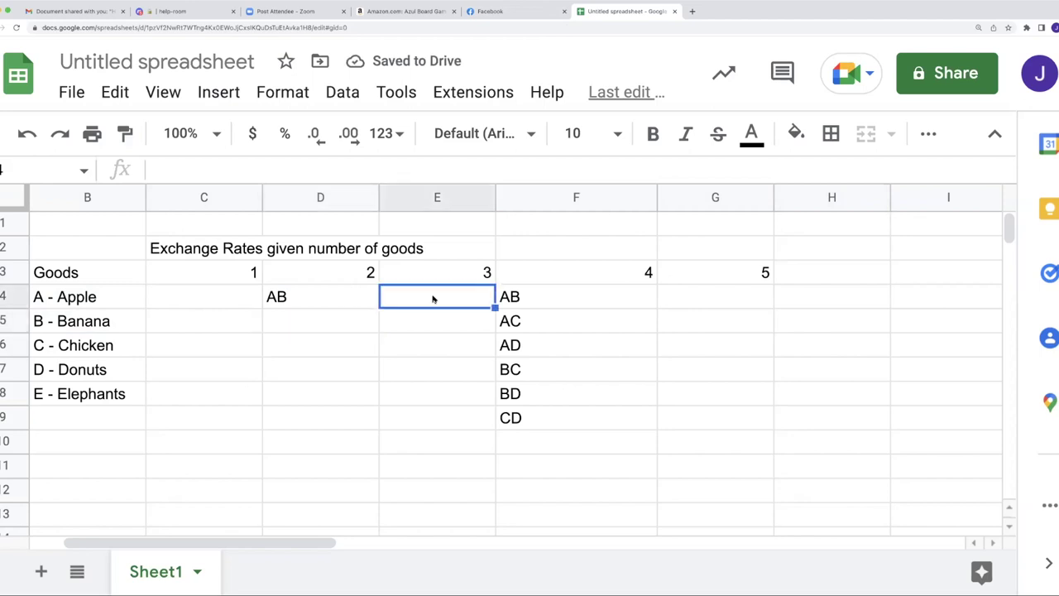
{"action": "type", "text": "AB"}
{"action": "key", "text": "Return"}
{"action": "type", "text": "AC"}
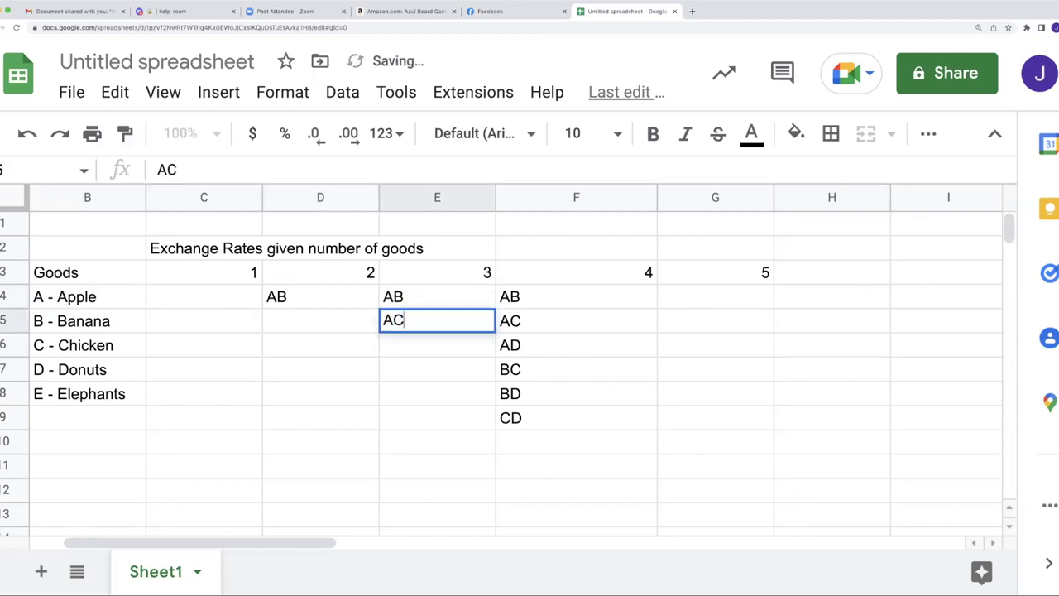
{"action": "key", "text": "Return"}
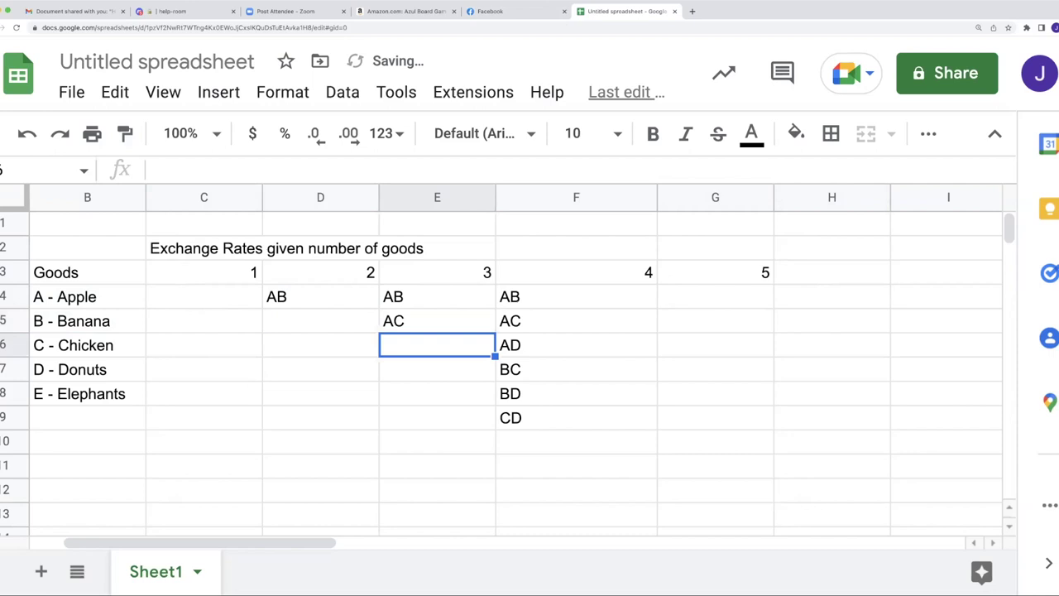
{"action": "type", "text": "BC"}
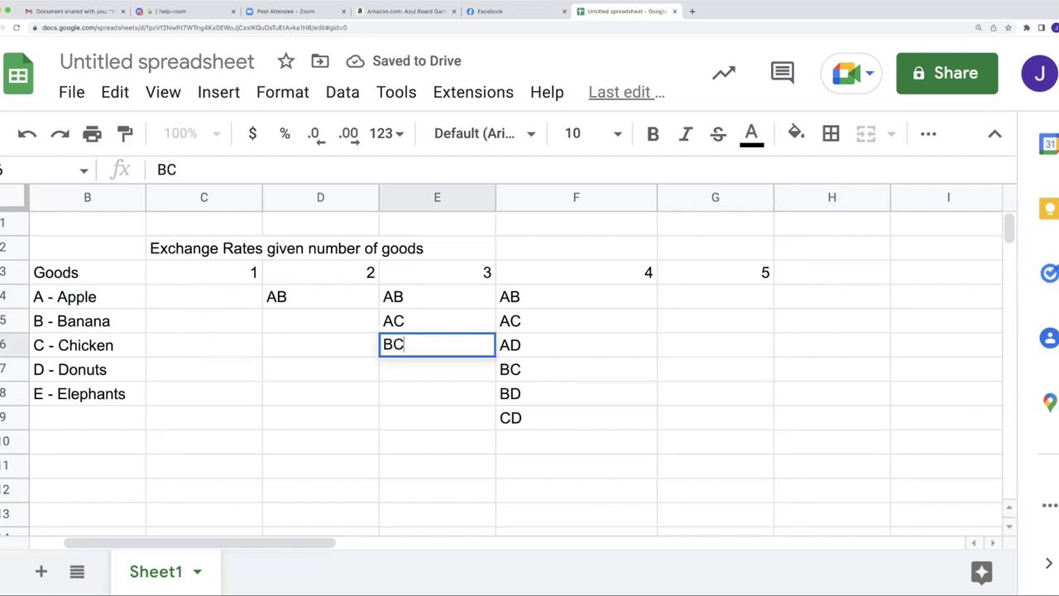
{"action": "key", "text": "Return"}
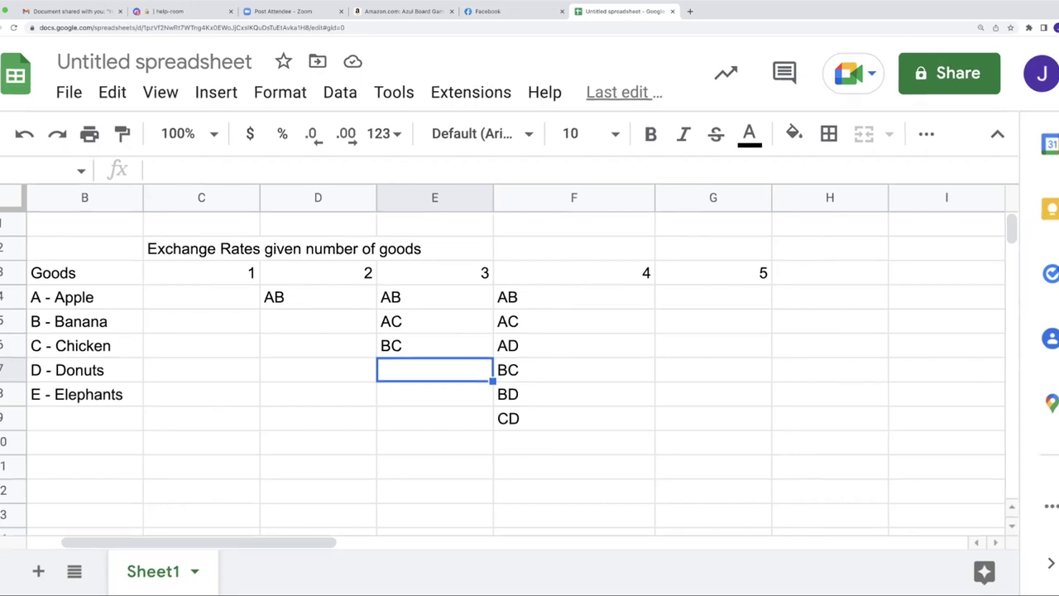
Select columns C through G and narrow them so the pair lists sit closer together
{"action": "left_click", "coordinate": [663, 301]}
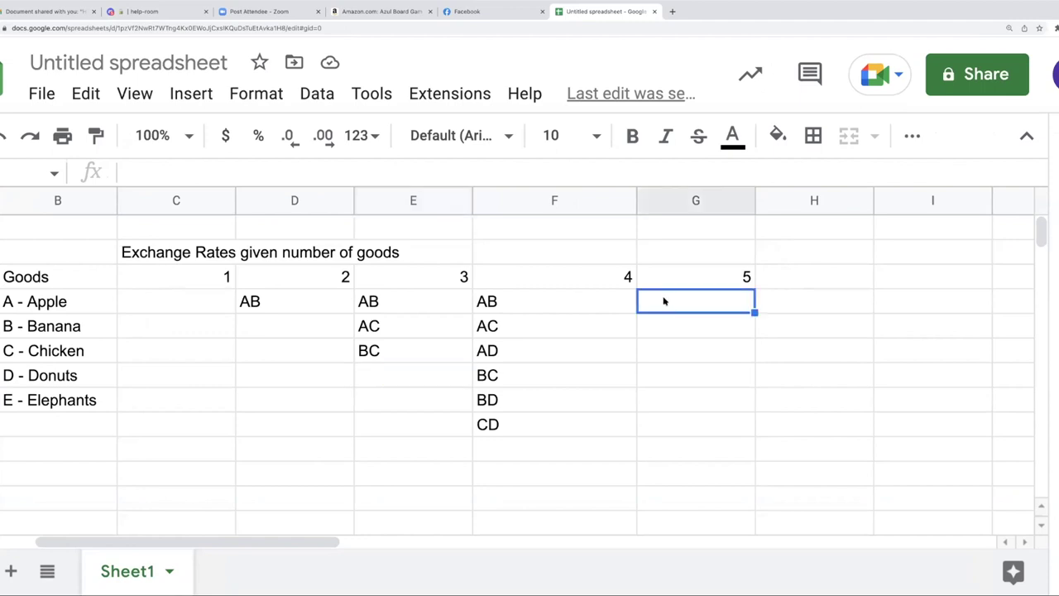
{"action": "left_click_drag", "start_coordinate": [670, 202], "coordinate": [200, 197]}
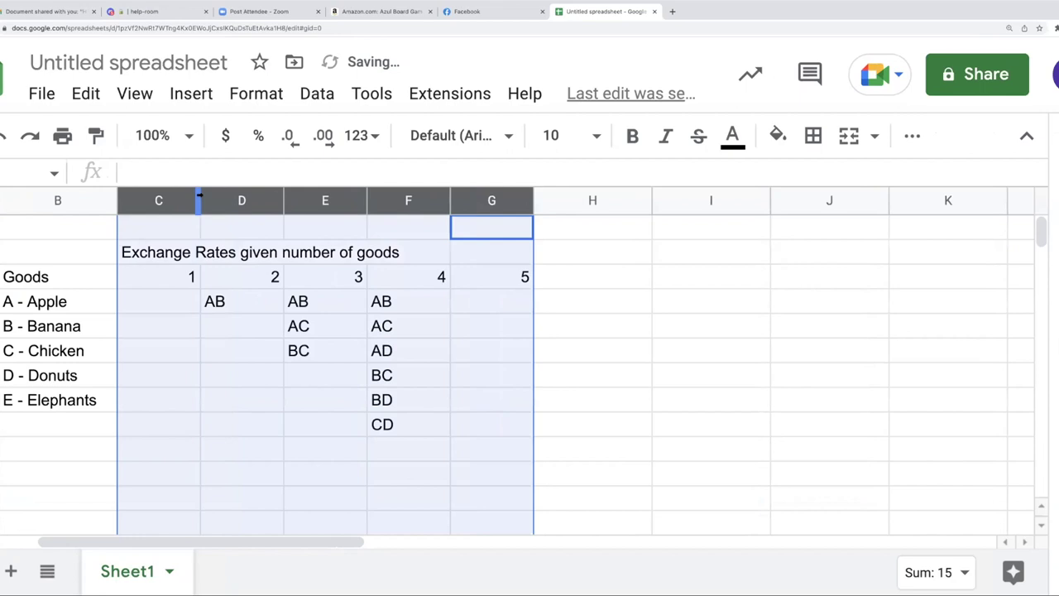
{"action": "left_click", "coordinate": [506, 307]}
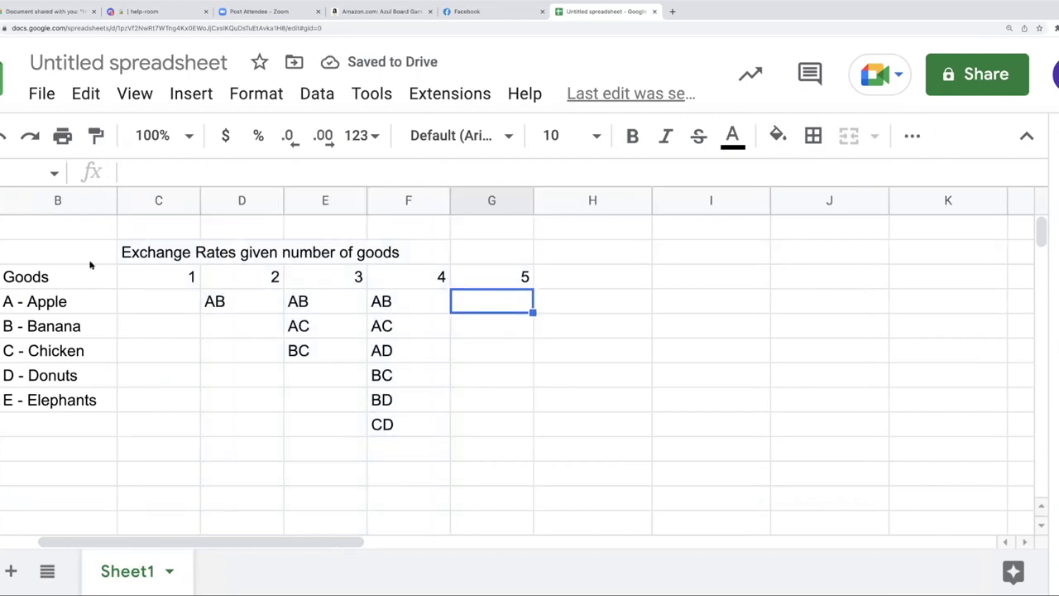
{"action": "left_click", "coordinate": [57, 253]}
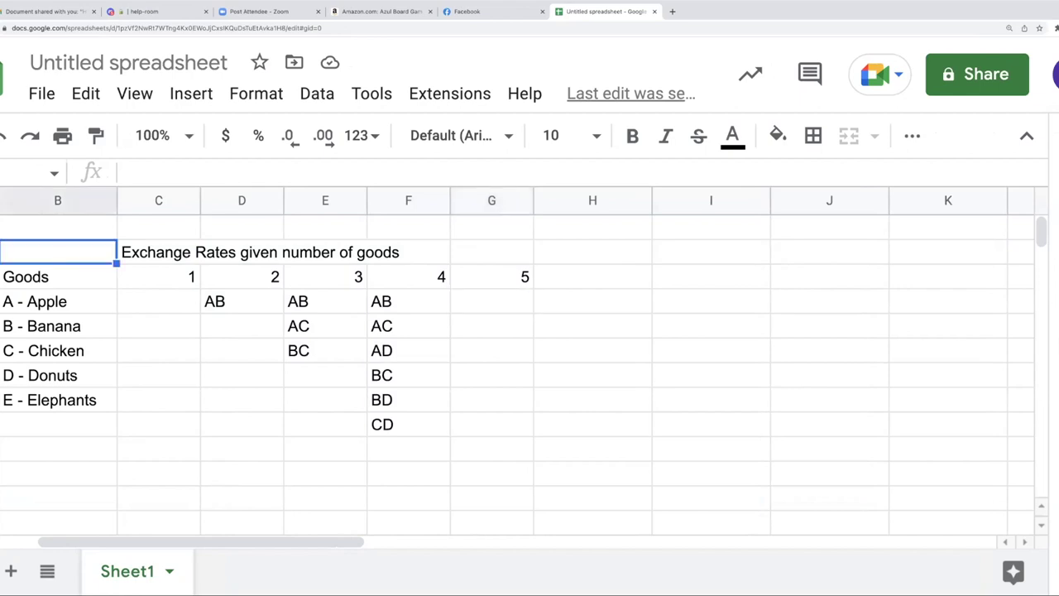
{"action": "key", "text": "Left"}
{"action": "left_click", "coordinate": [207, 303]}
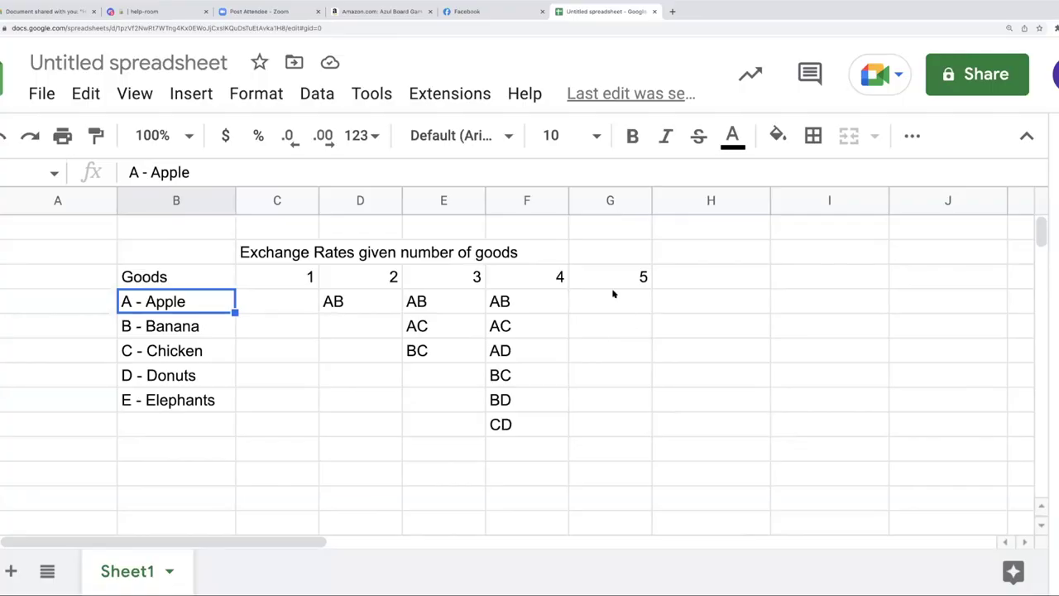
{"action": "left_click", "coordinate": [614, 302]}
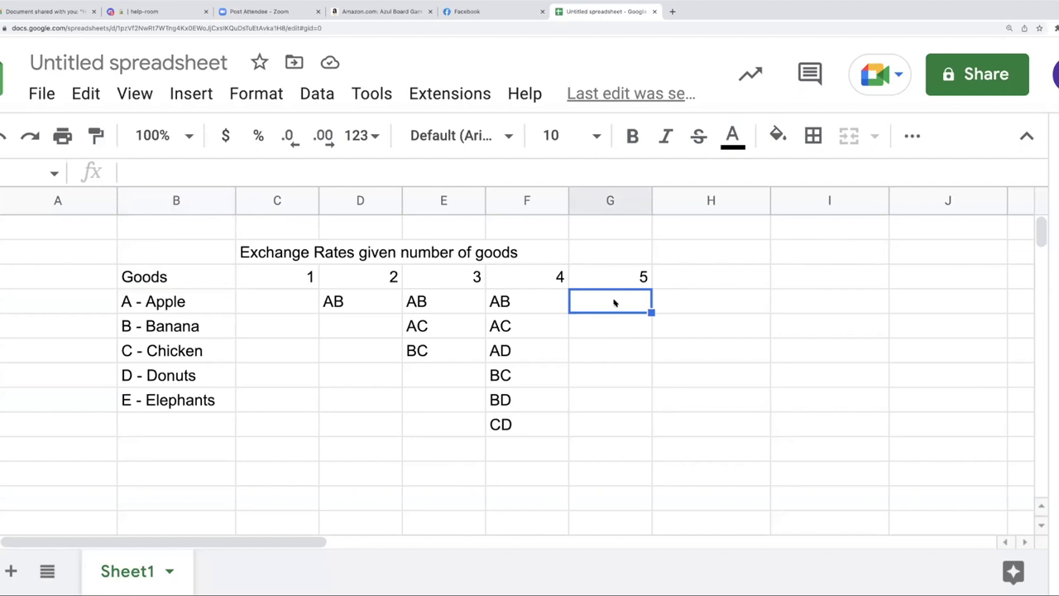
Enter the pairs AB, AC, AD and AE under the 5 heading
{"action": "type", "text": "AB"}
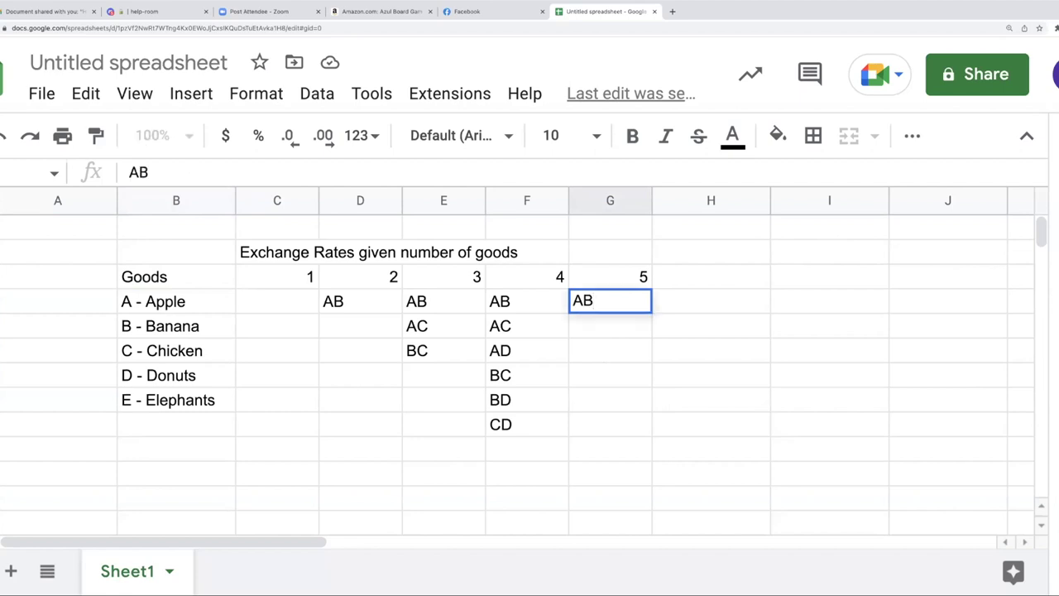
{"action": "key", "text": "Return"}
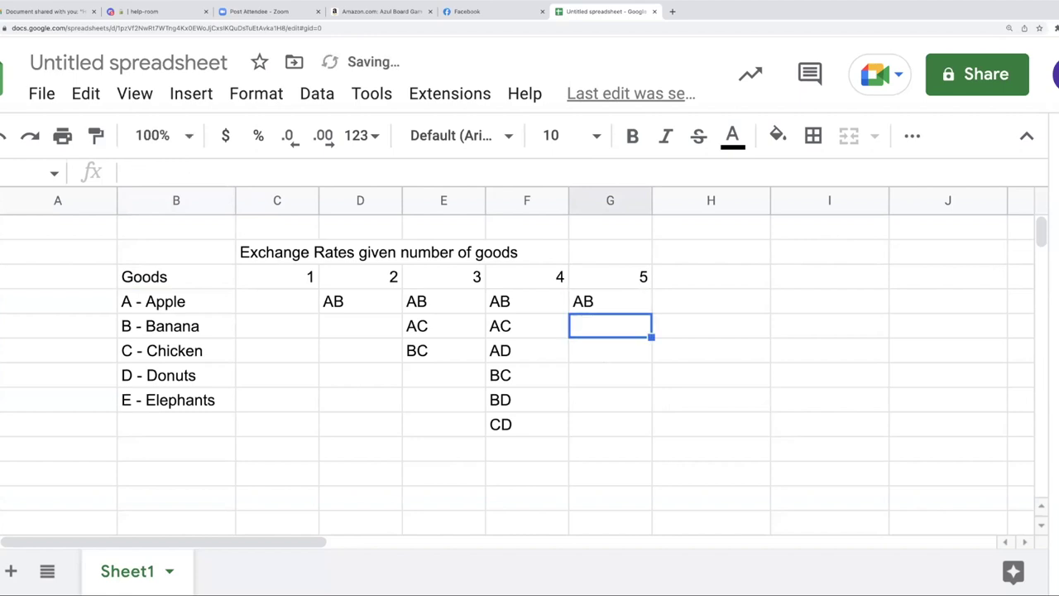
{"action": "type", "text": "AC"}
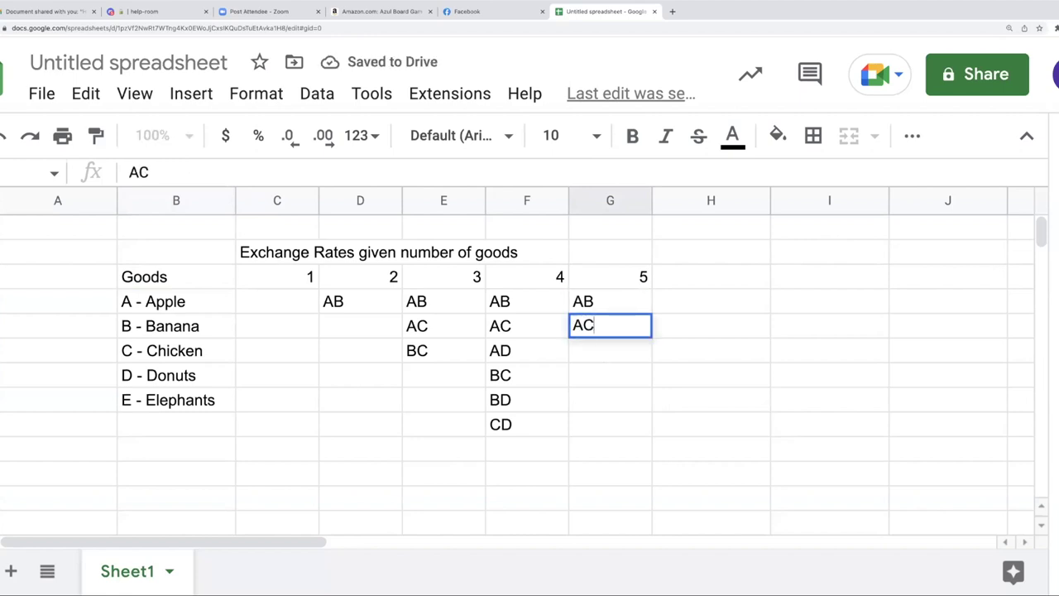
{"action": "key", "text": "Return"}
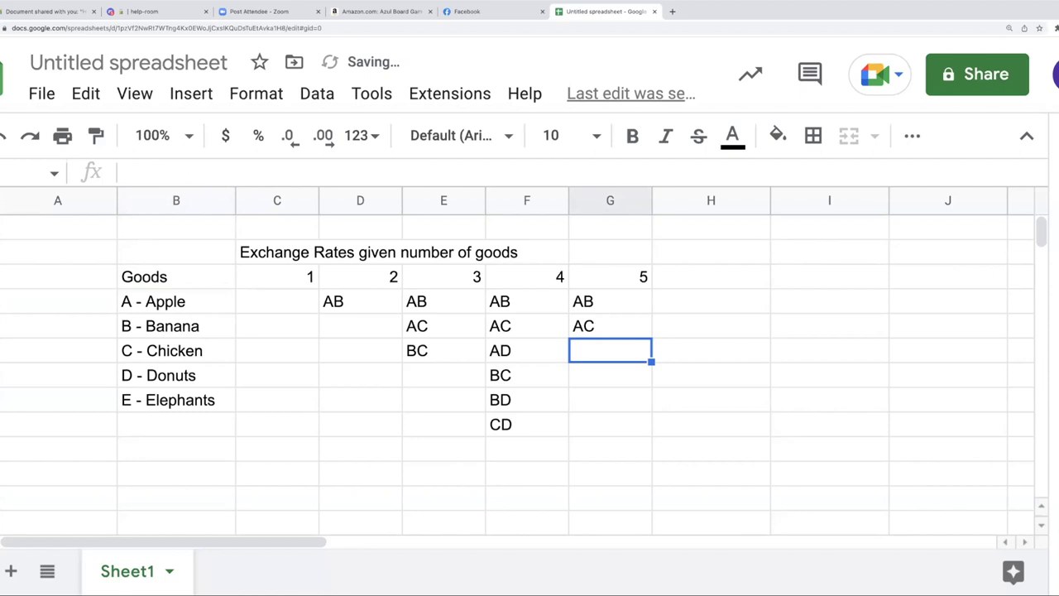
{"action": "type", "text": "AD"}
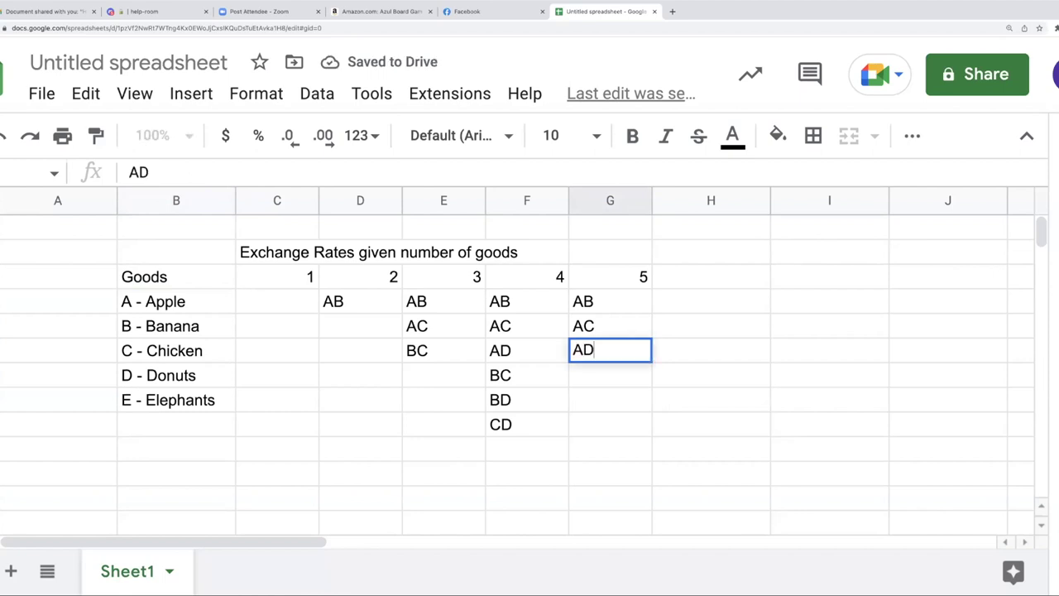
{"action": "key", "text": "Return"}
{"action": "type", "text": "AE"}
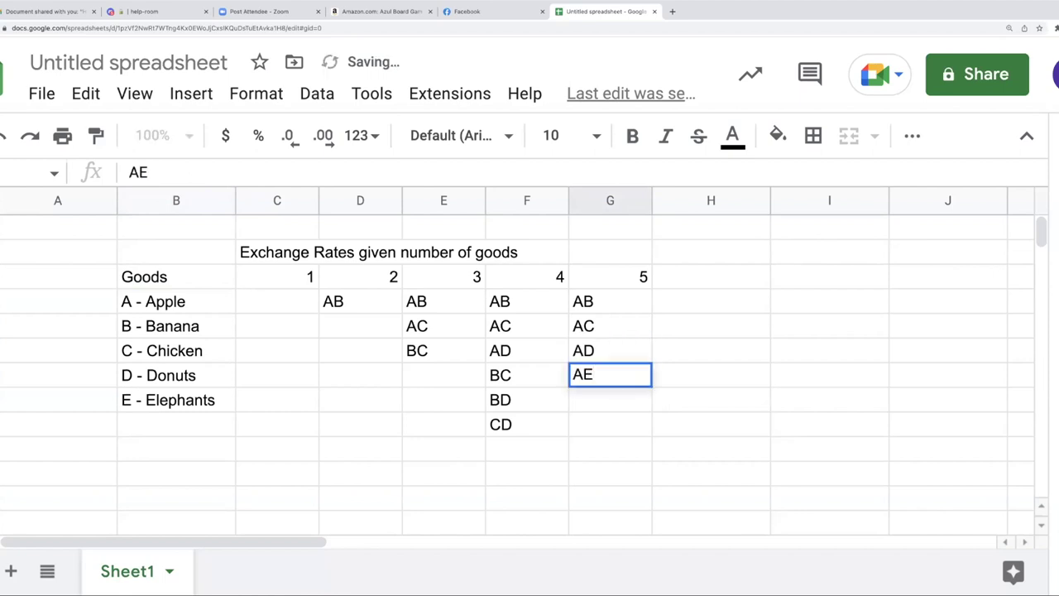
{"action": "key", "text": "Return"}
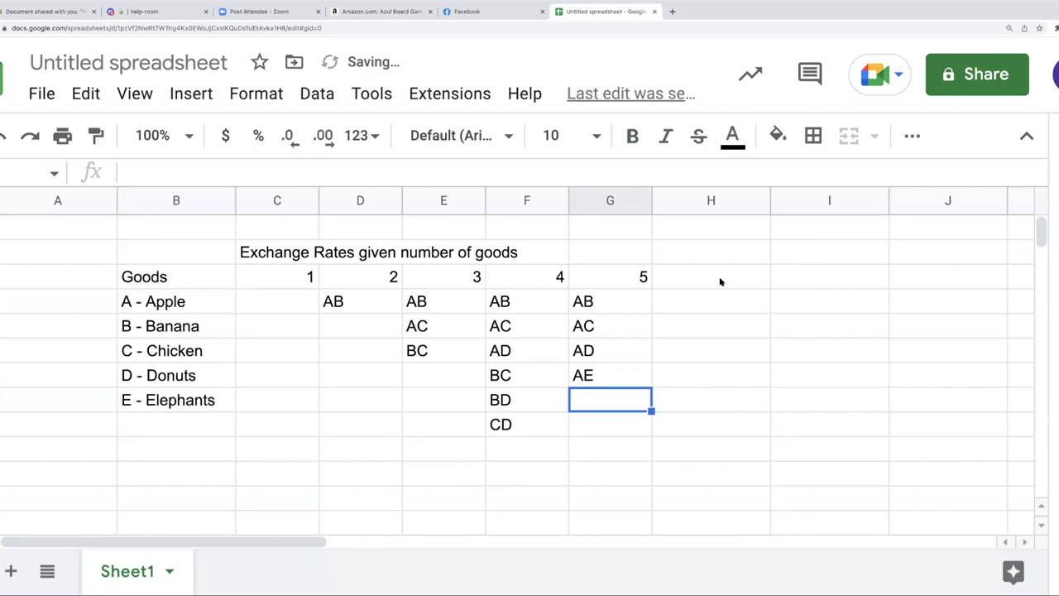
Continue the list with the pairs BC, BD, BE, CD and CE
{"action": "type", "text": "B"}
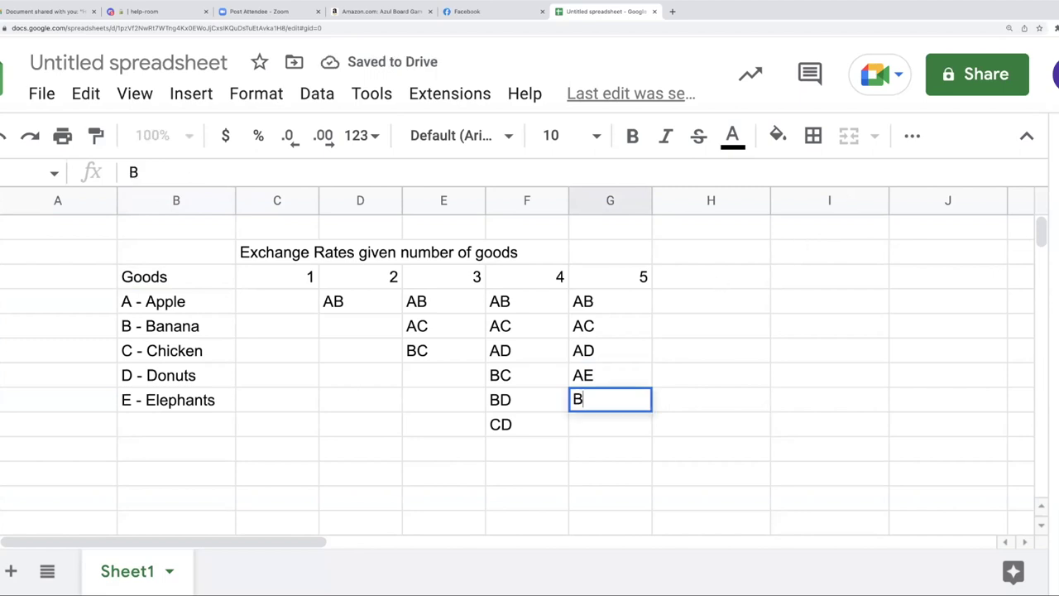
{"action": "type", "text": "C"}
{"action": "key", "text": "Return"}
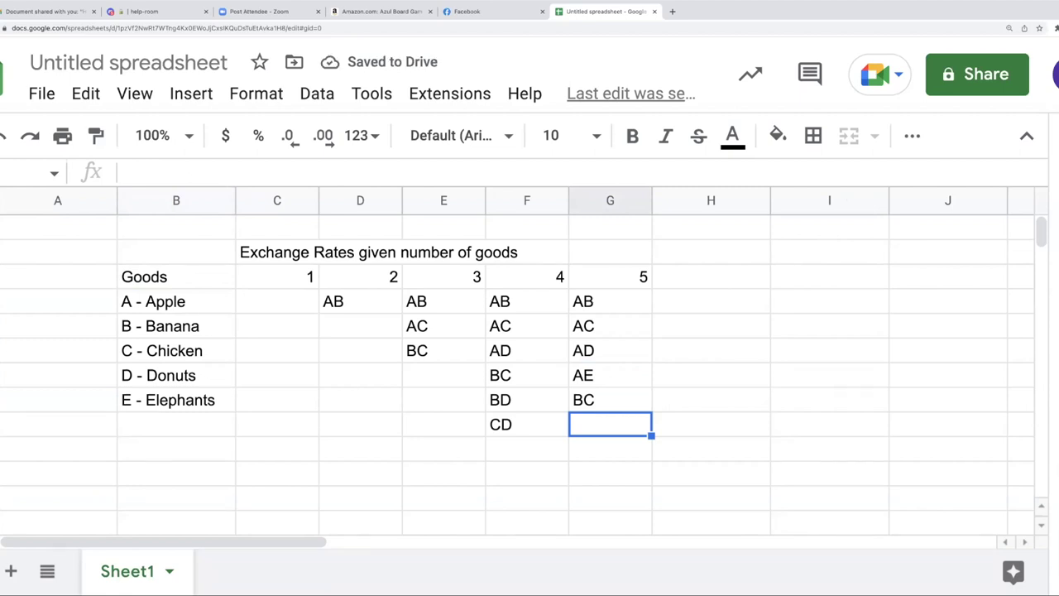
{"action": "type", "text": "BD"}
{"action": "key", "text": "Return"}
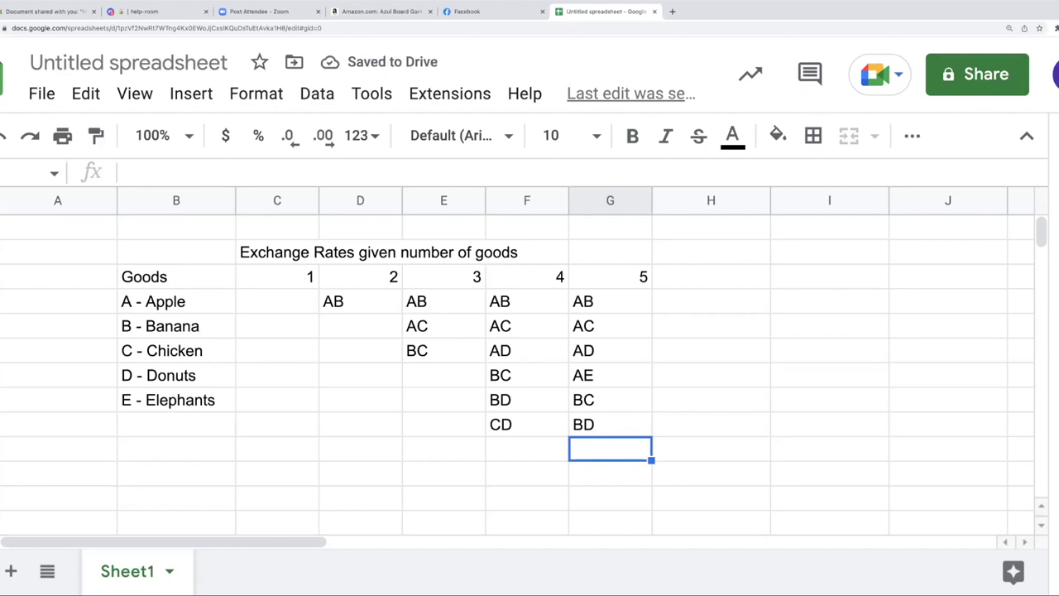
{"action": "type", "text": "BE"}
{"action": "key", "text": "Return"}
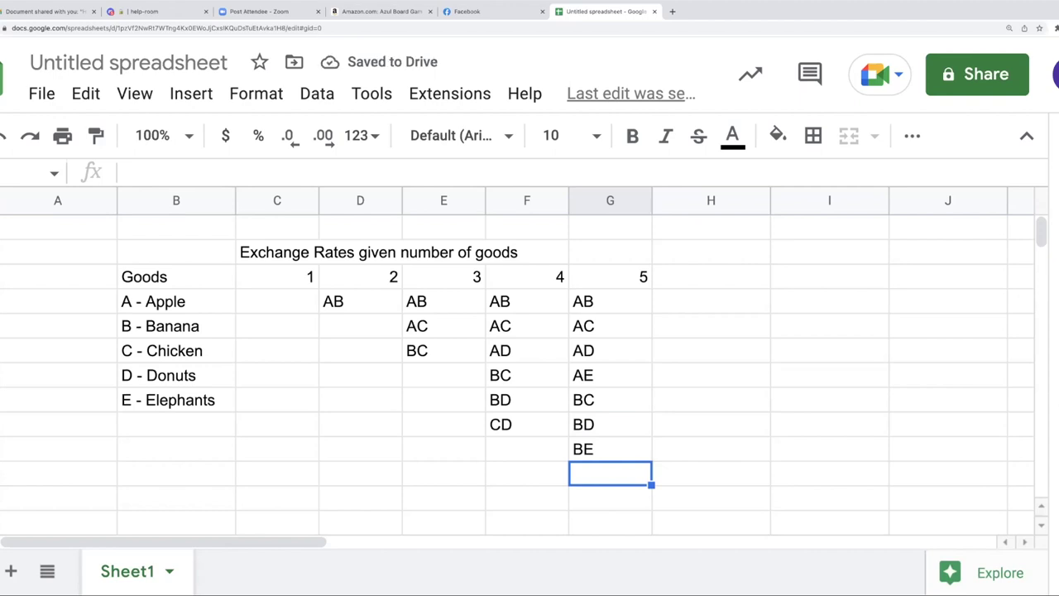
{"action": "type", "text": "CD"}
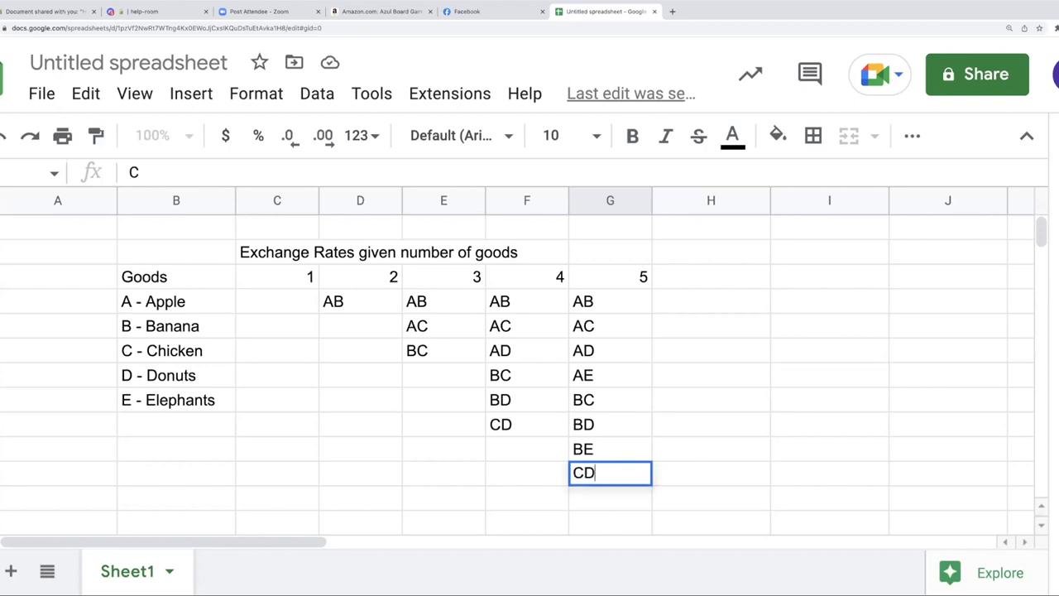
{"action": "key", "text": "Return"}
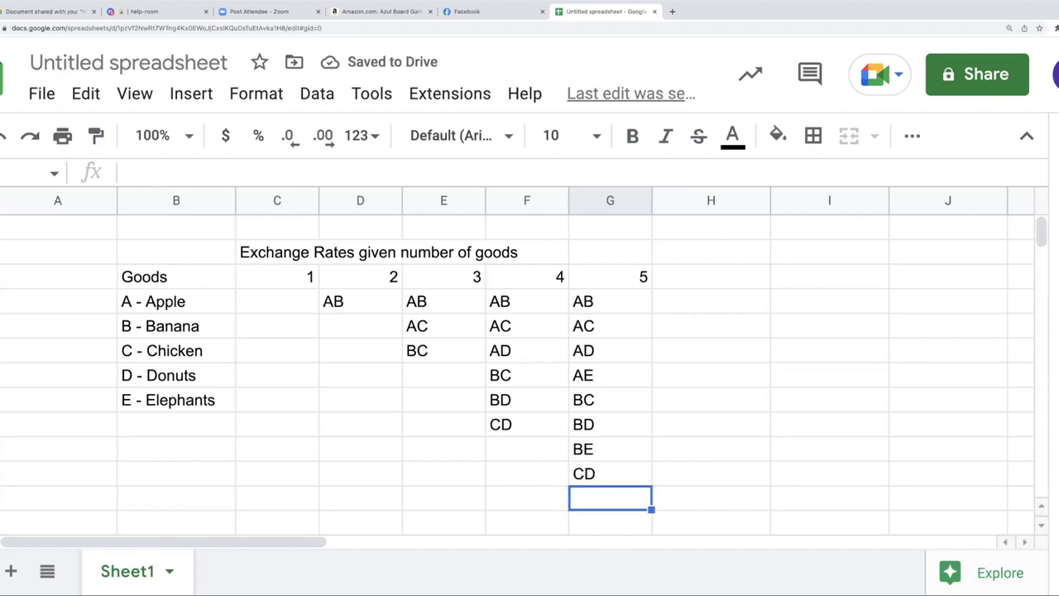
{"action": "type", "text": "CE"}
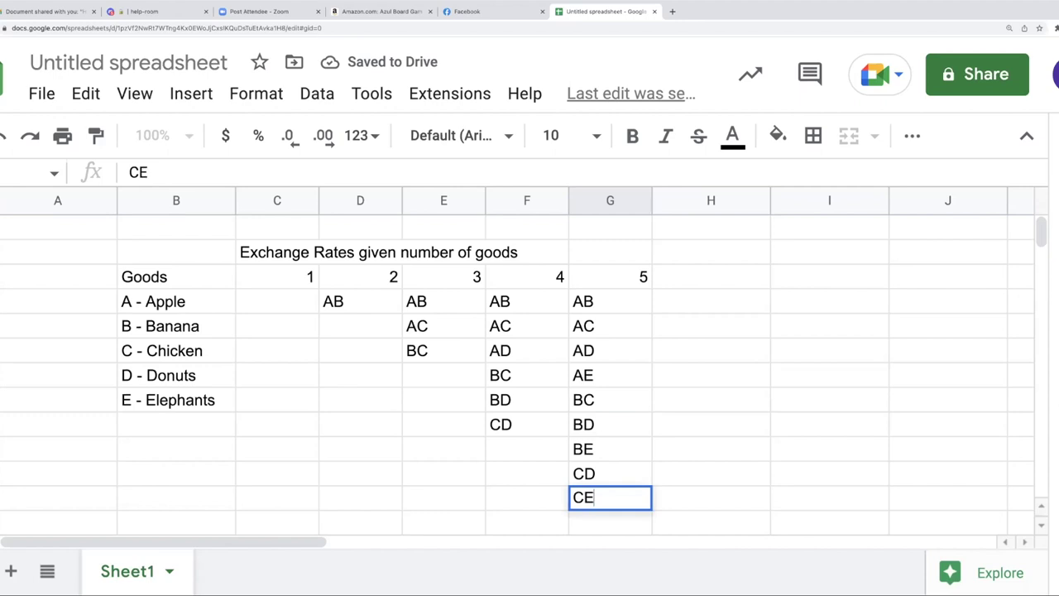
{"action": "key", "text": "Return"}
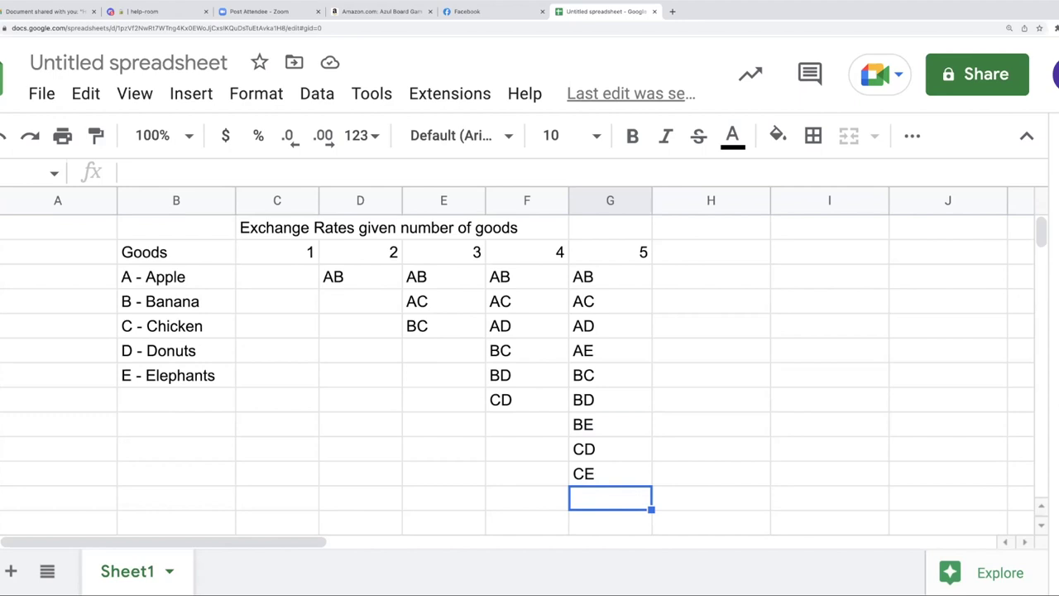
{"action": "left_click", "coordinate": [603, 450]}
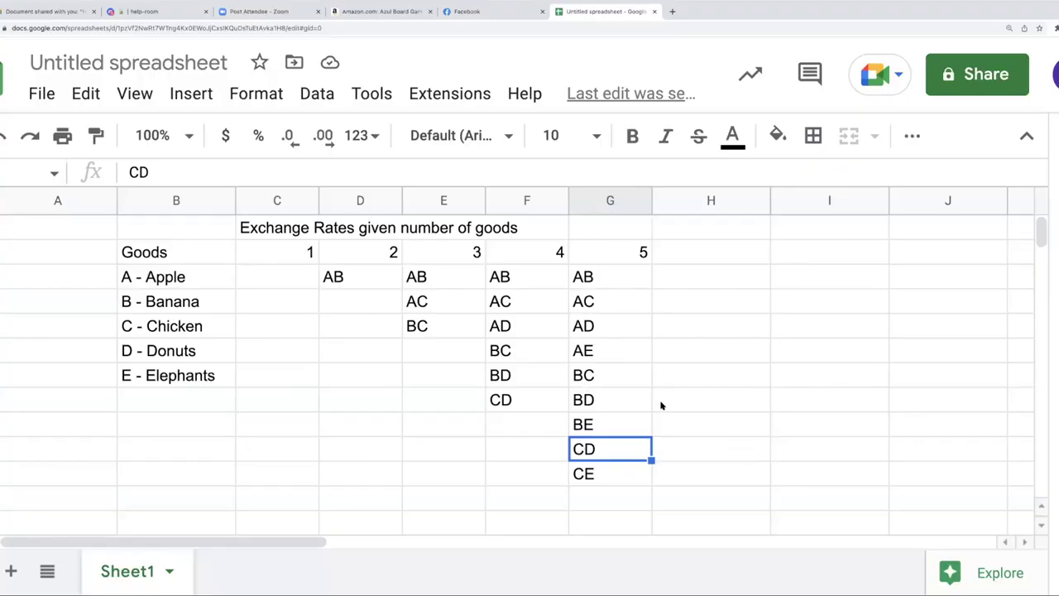
{"action": "left_click", "coordinate": [615, 496]}
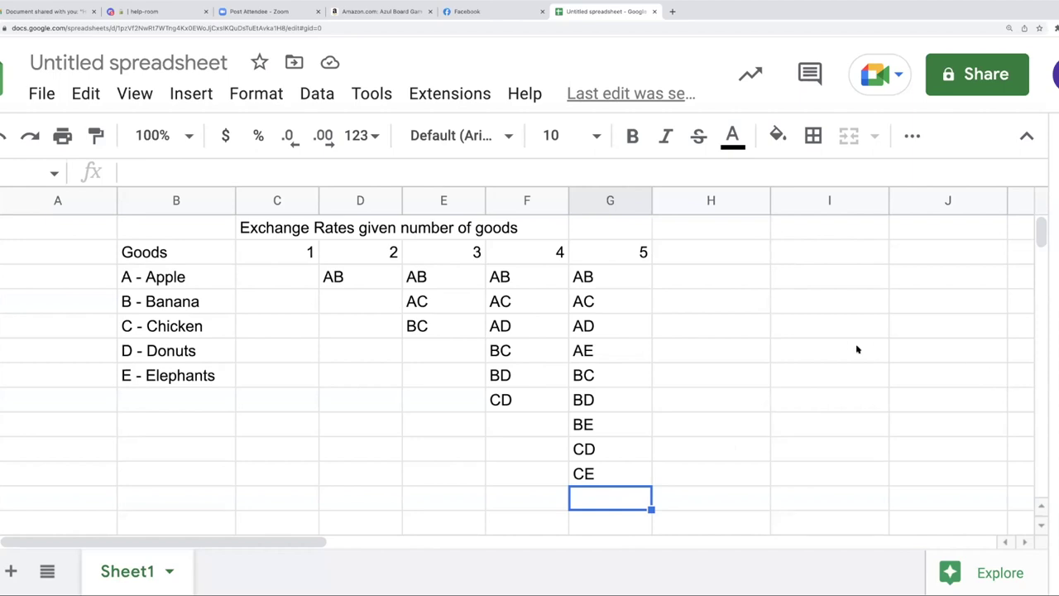
Zoom out and enter the final pair DE in the empty cell below CE
{"action": "key", "text": "ctrl+minus"}
{"action": "key", "text": "ctrl+minus"}
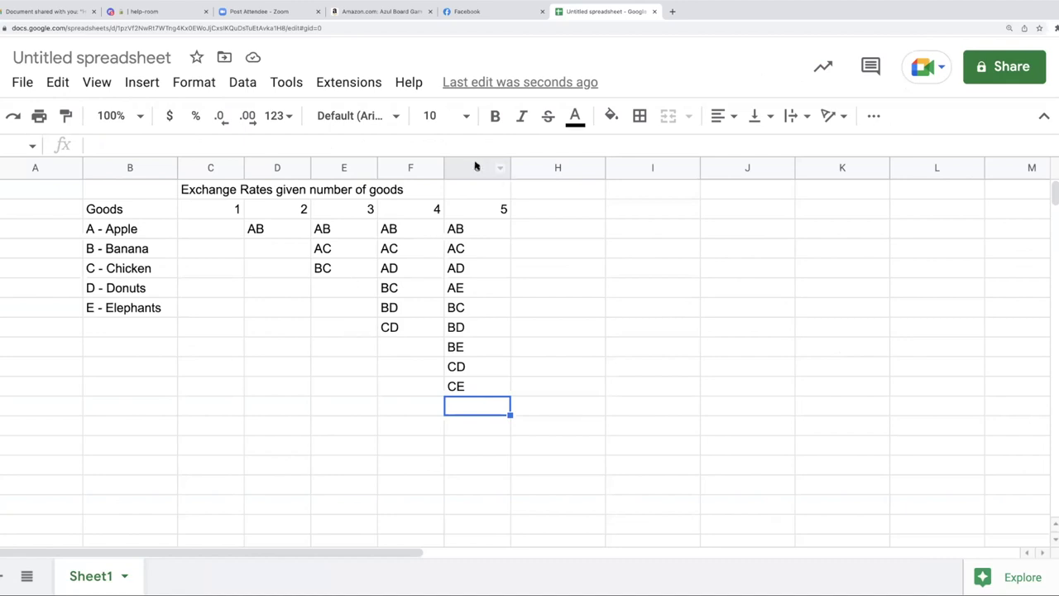
{"action": "left_click_drag", "start_coordinate": [475, 165], "coordinate": [421, 165]}
{"action": "left_click_drag", "start_coordinate": [278, 166], "coordinate": [230, 165]}
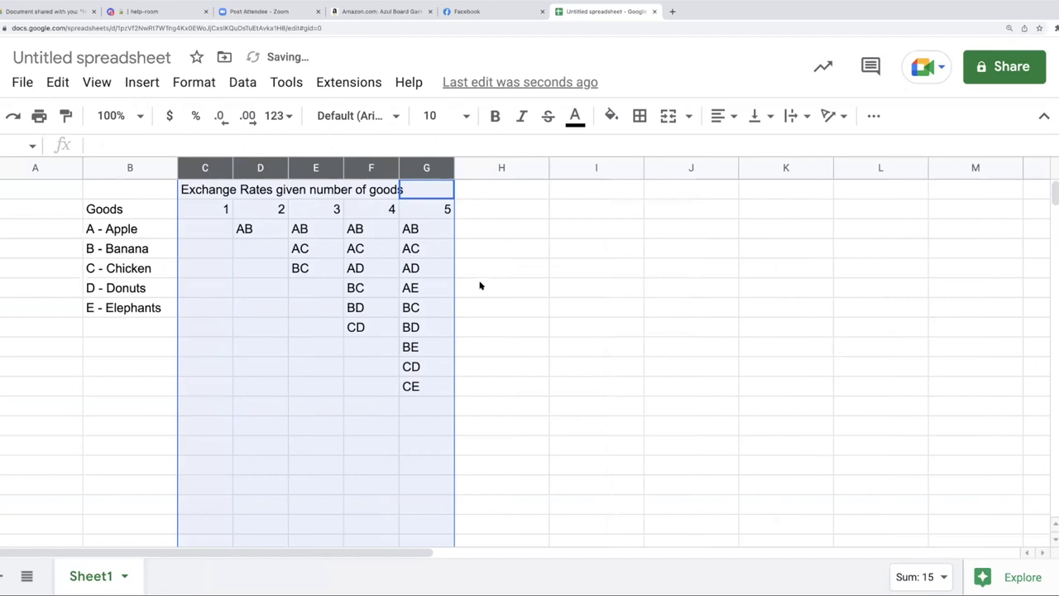
{"action": "left_click", "coordinate": [481, 285]}
{"action": "left_click", "coordinate": [426, 405]}
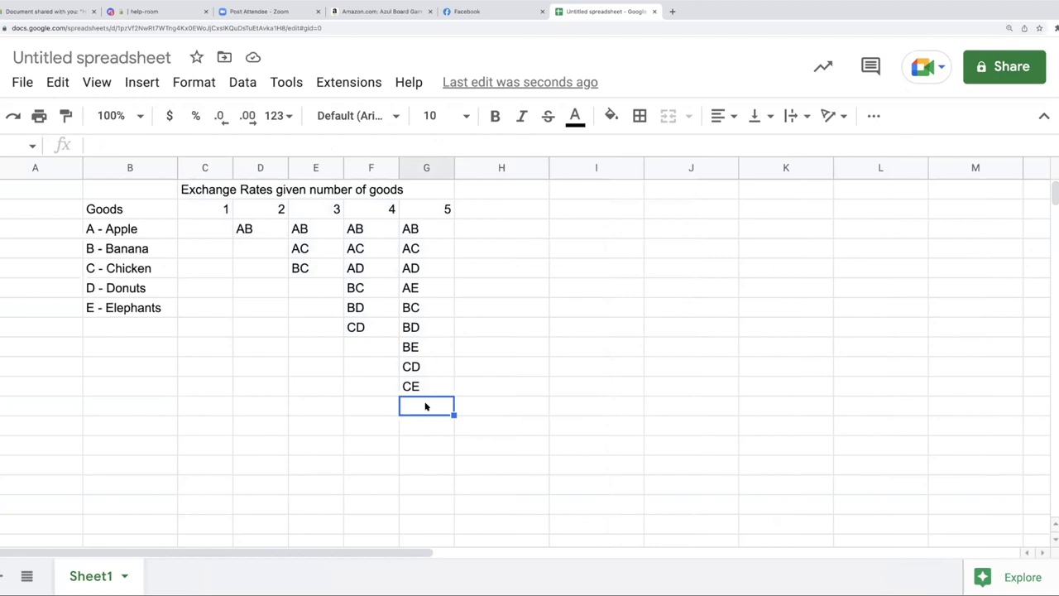
{"action": "type", "text": "D"}
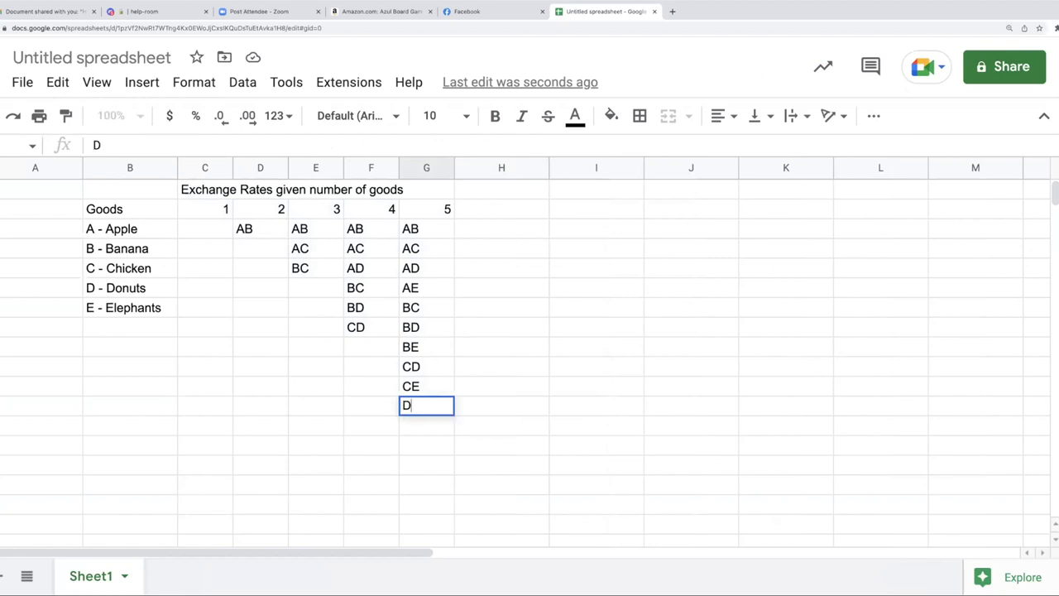
{"action": "type", "text": "E"}
{"action": "key", "text": "Return"}
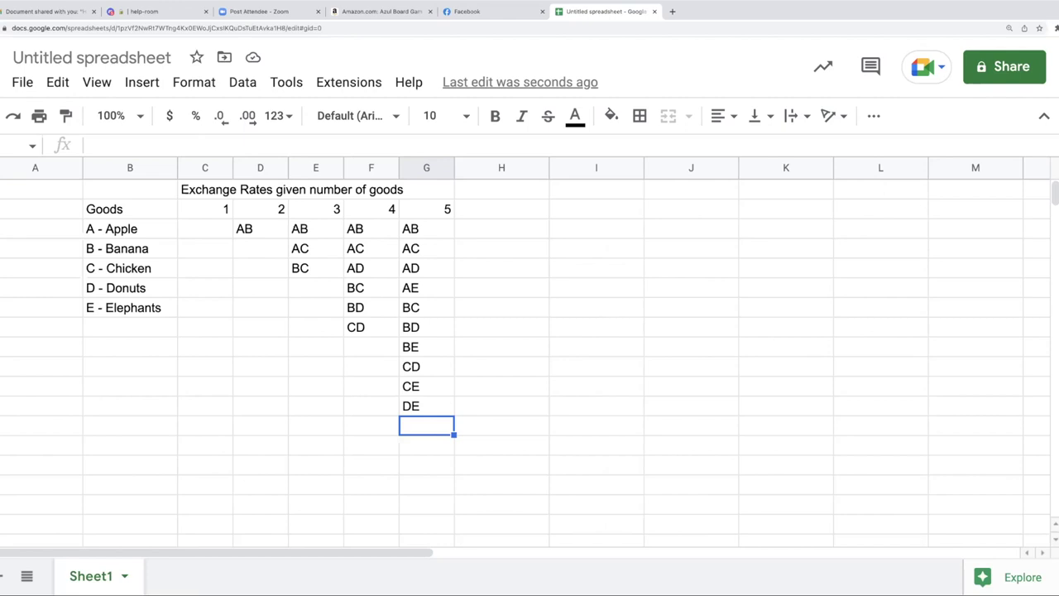
{"action": "left_click", "coordinate": [547, 289]}
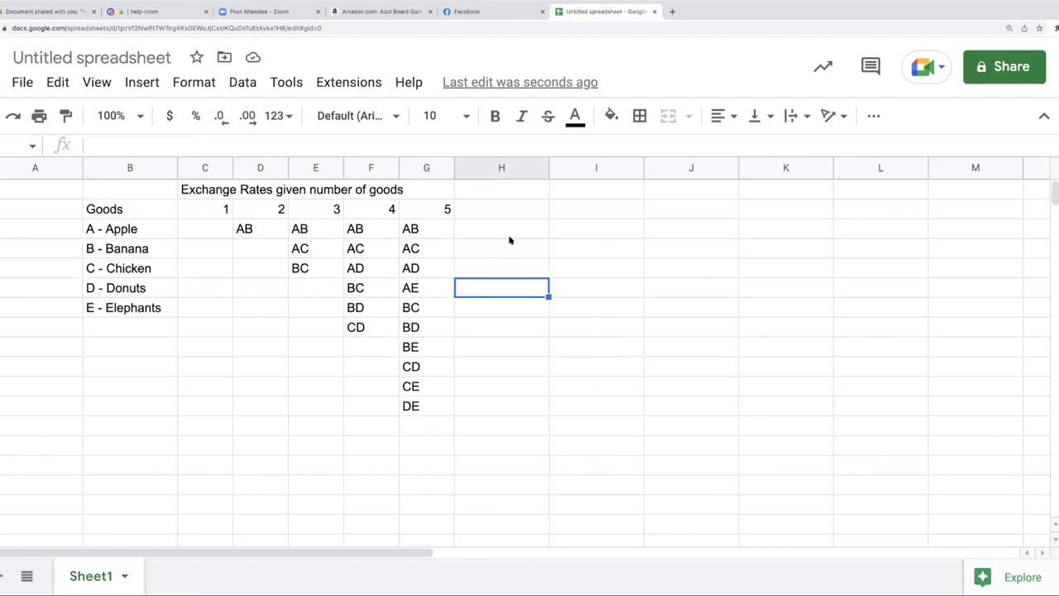
Search the web for 'formula to calculate number of prices in barter system'
{"action": "left_click", "coordinate": [673, 12]}
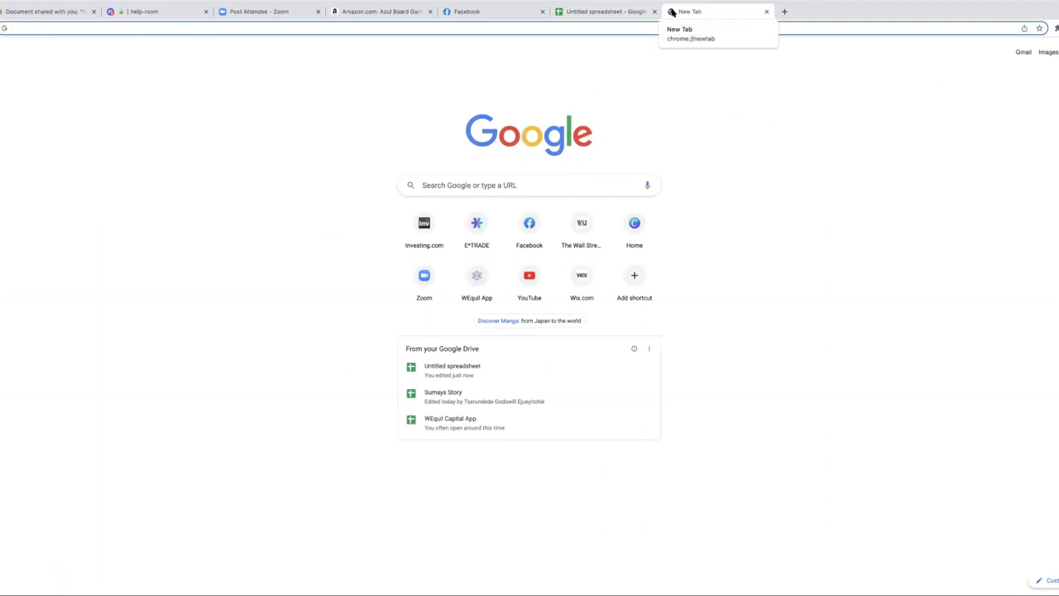
{"action": "type", "text": "formula to cal"}
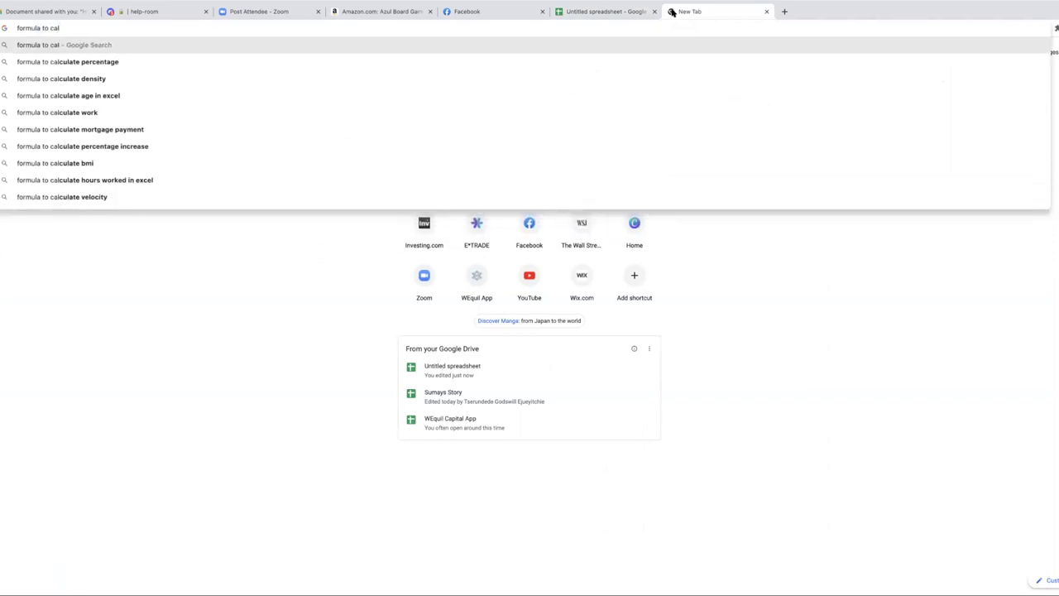
{"action": "type", "text": "culate n"}
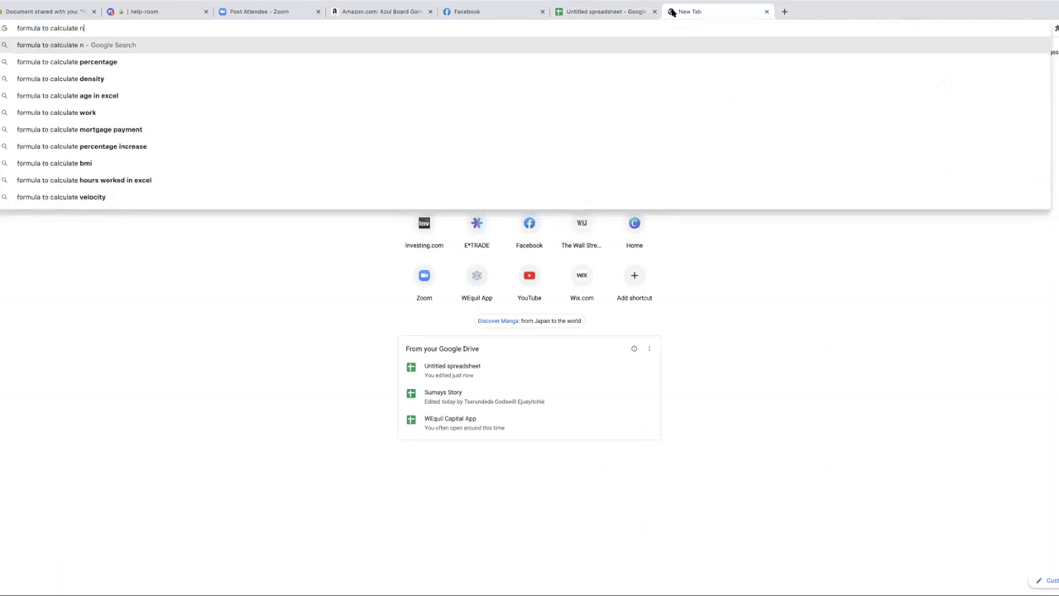
{"action": "type", "text": "umber of prices in "}
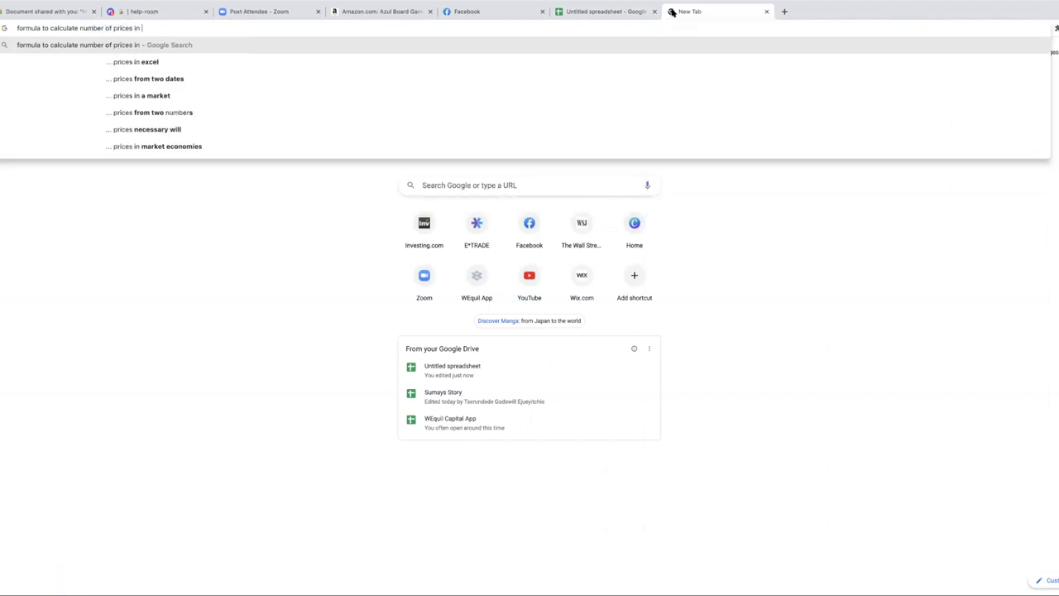
{"action": "type", "text": "barter system"}
{"action": "key", "text": "Return"}
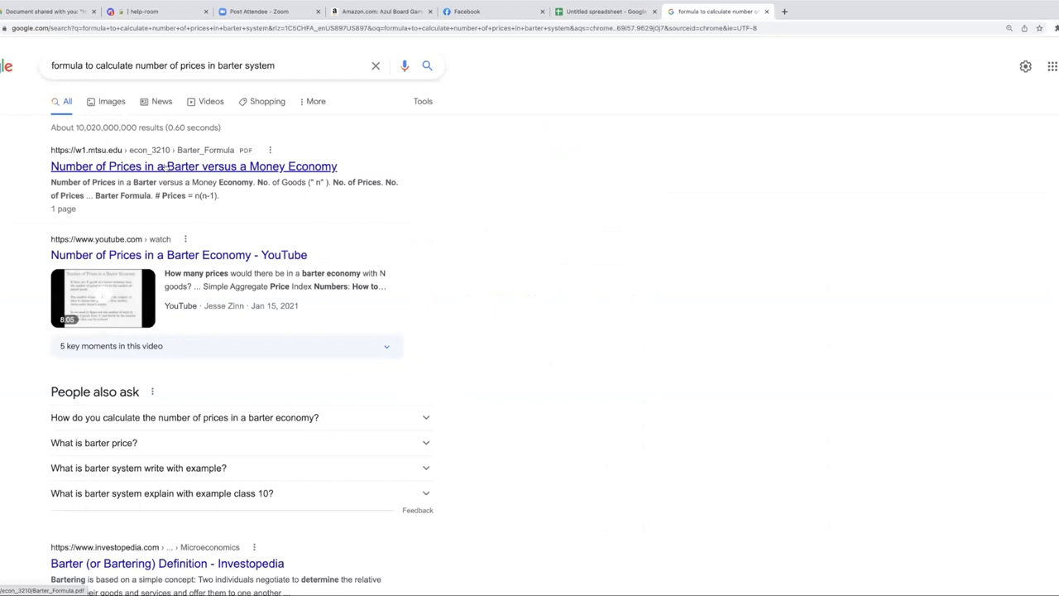
Open the Barter_Formula.pdf result at 150% zoom, then return to the spreadsheet
{"action": "left_click", "coordinate": [166, 167]}
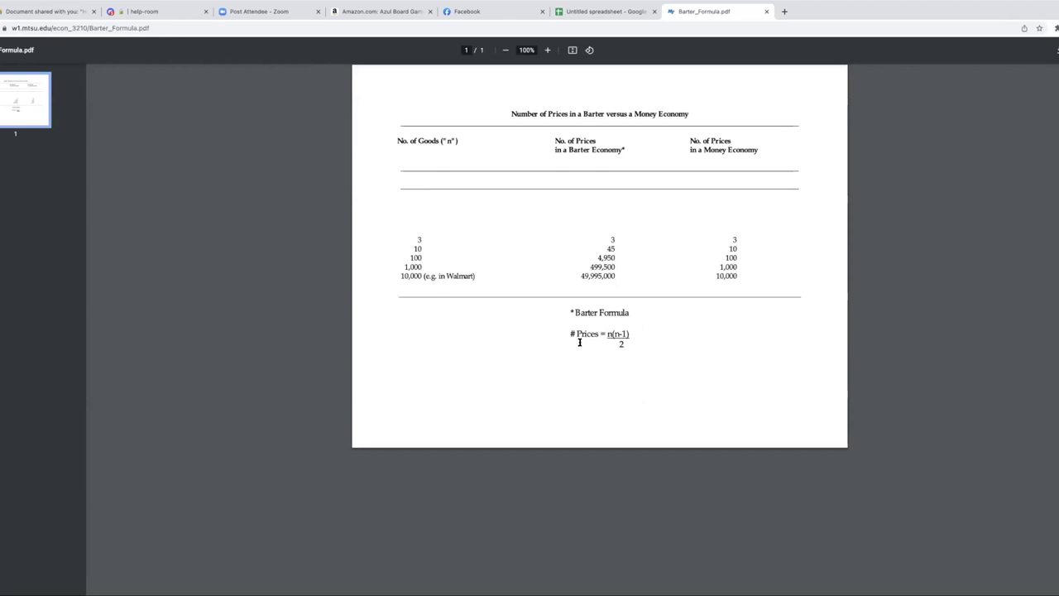
{"action": "key", "text": "ctrl+equal"}
{"action": "key", "text": "ctrl+equal"}
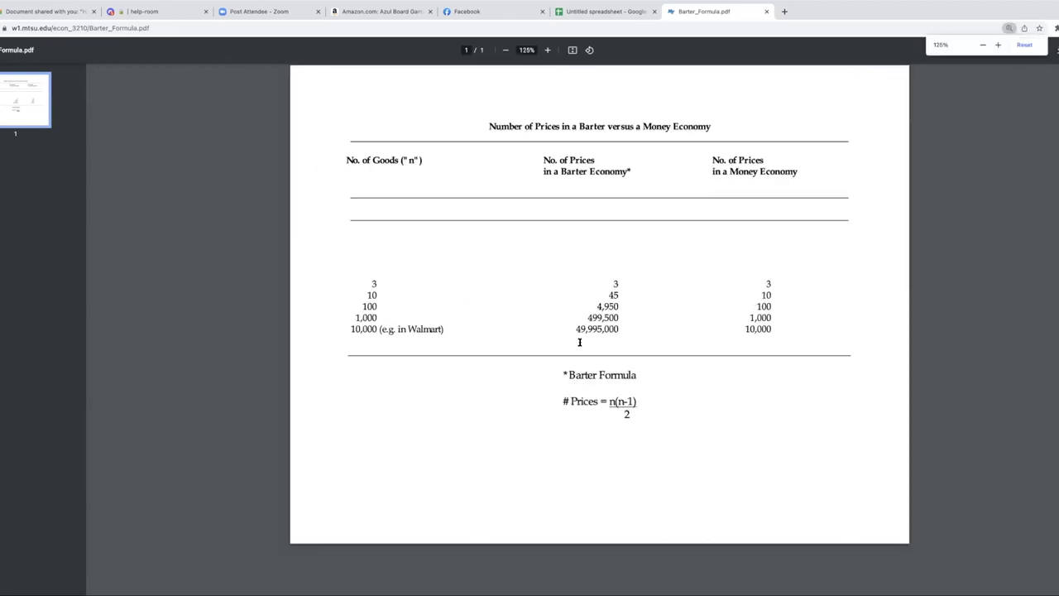
{"action": "key", "text": "ctrl+equal"}
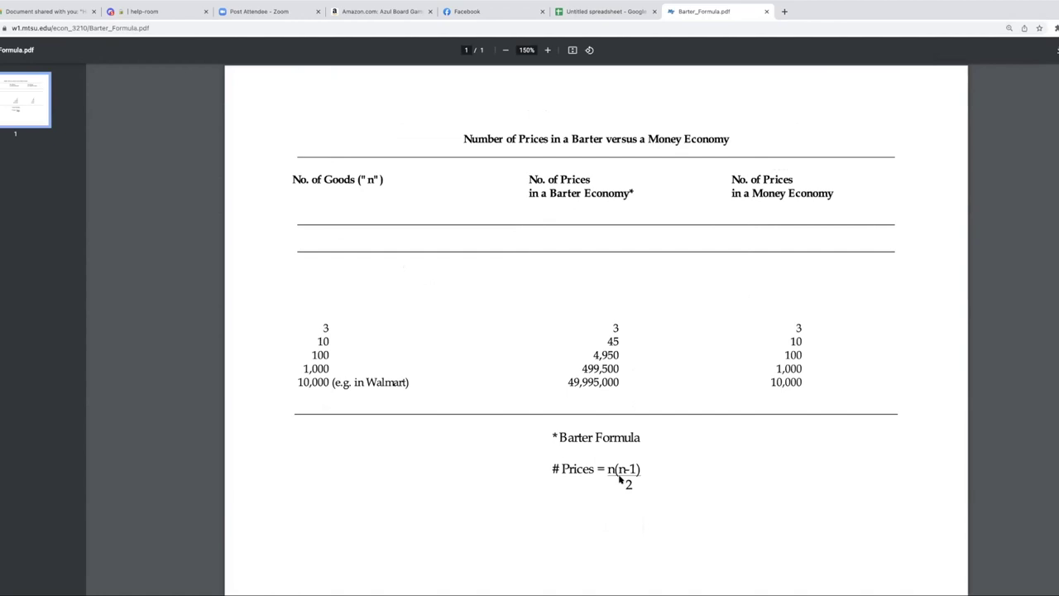
{"action": "left_click", "coordinate": [590, 13]}
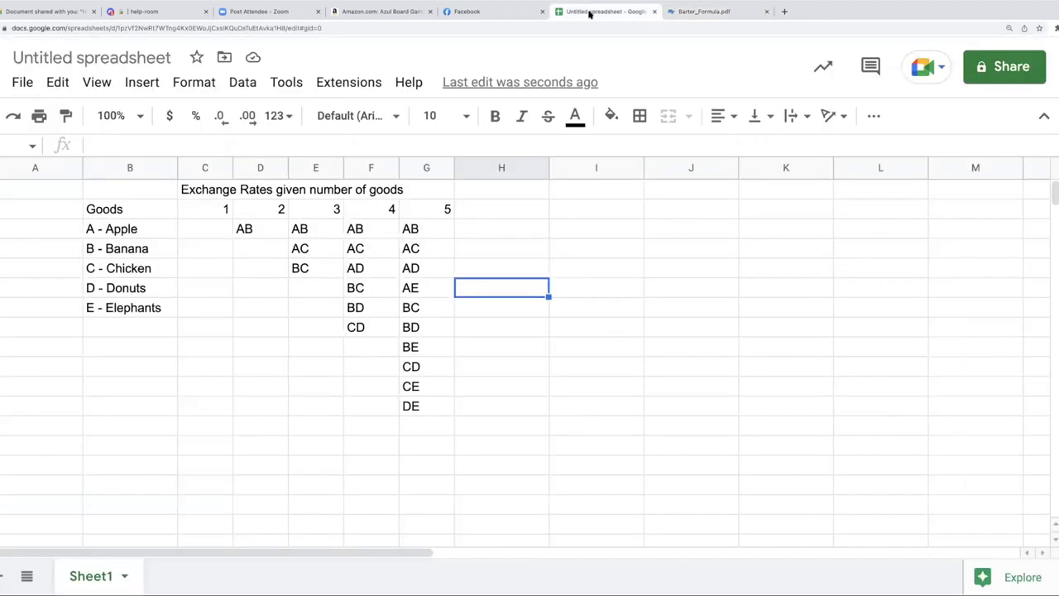
From cell I3, start inserting an image in the cell and browse for the file
{"action": "left_click", "coordinate": [554, 229]}
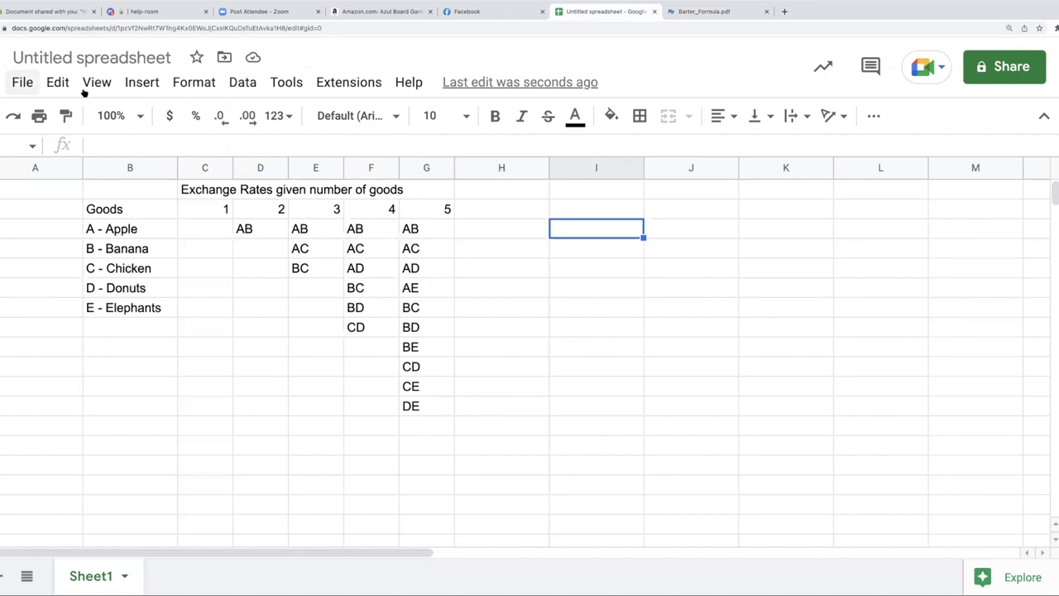
{"action": "left_click", "coordinate": [137, 83]}
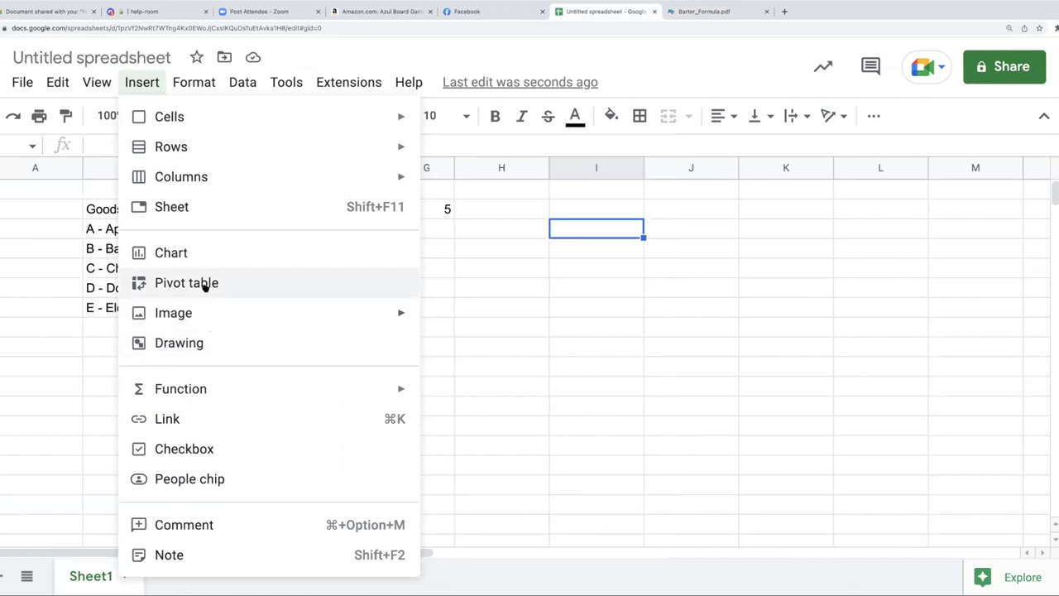
{"action": "mouse_move", "coordinate": [210, 312]}
{"action": "left_click", "coordinate": [508, 321]}
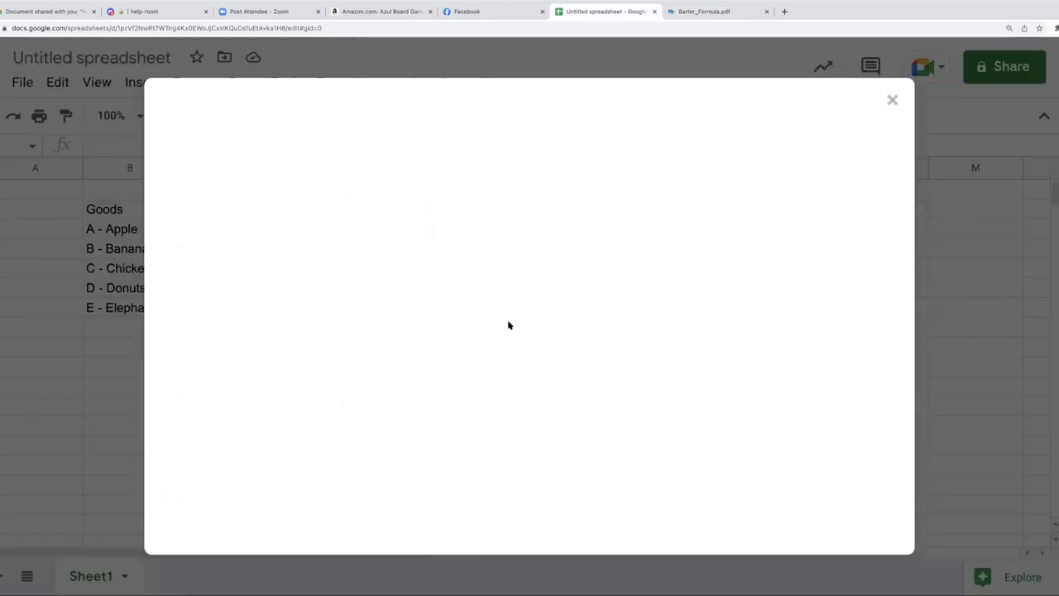
{"action": "left_click", "coordinate": [530, 427]}
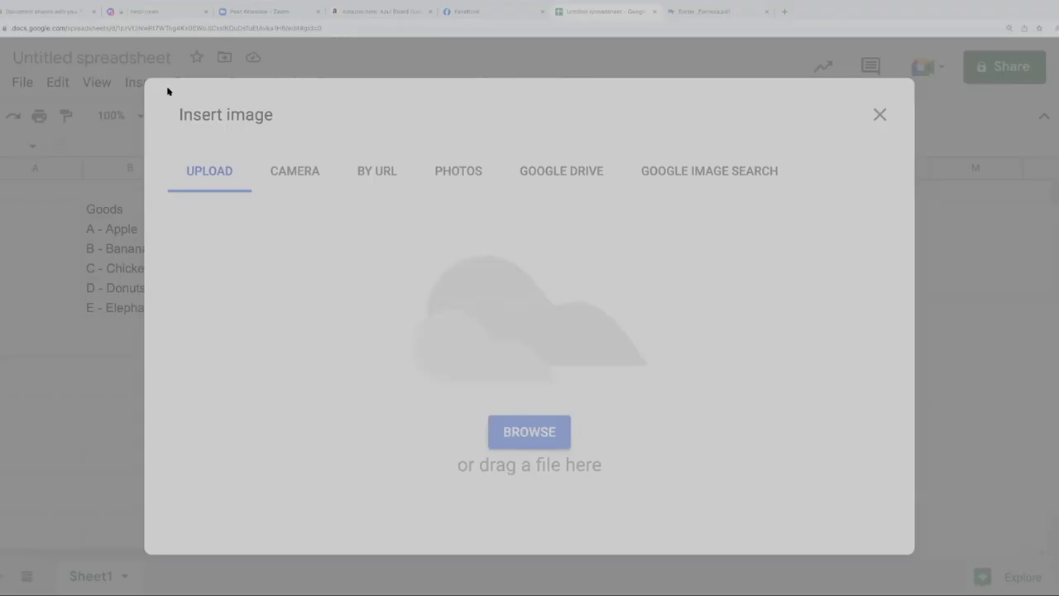
{"action": "left_click", "coordinate": [1014, 540]}
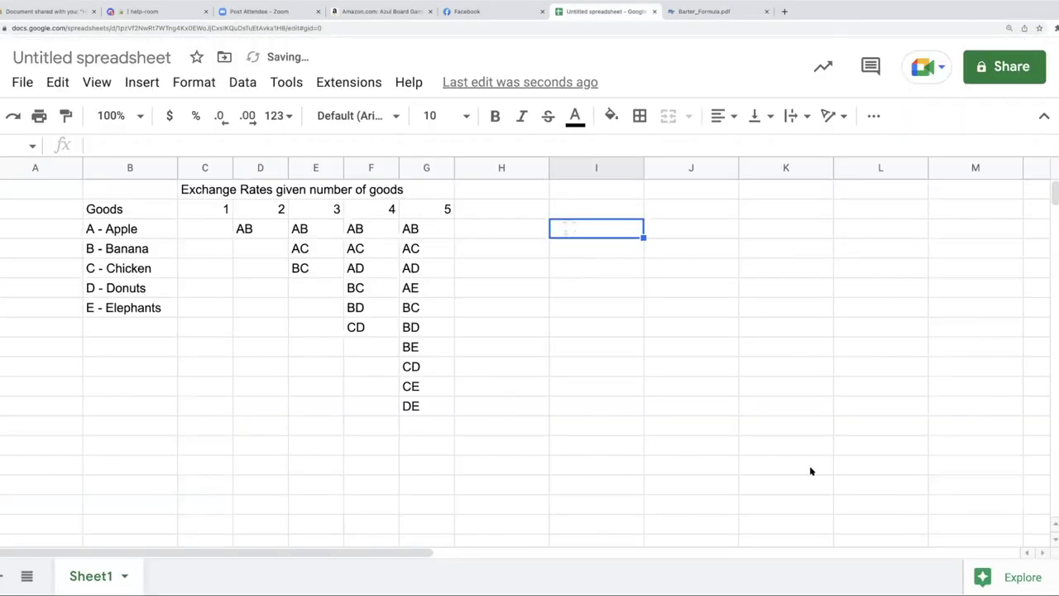
From cell I4, start inserting an image over the cells and browse for the file
{"action": "left_click", "coordinate": [635, 300]}
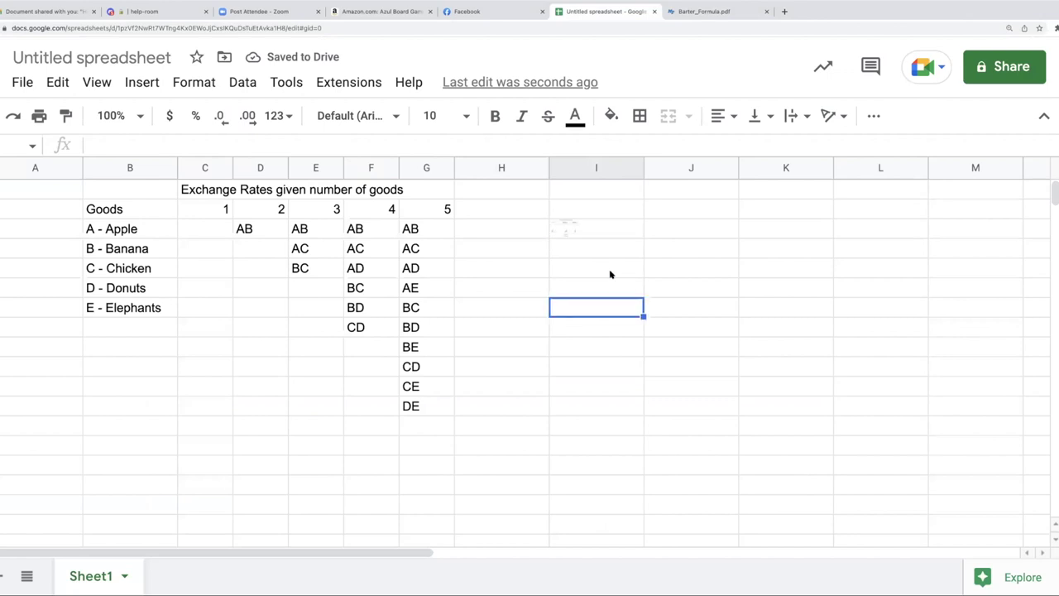
{"action": "left_click", "coordinate": [572, 230]}
{"action": "left_click", "coordinate": [574, 255]}
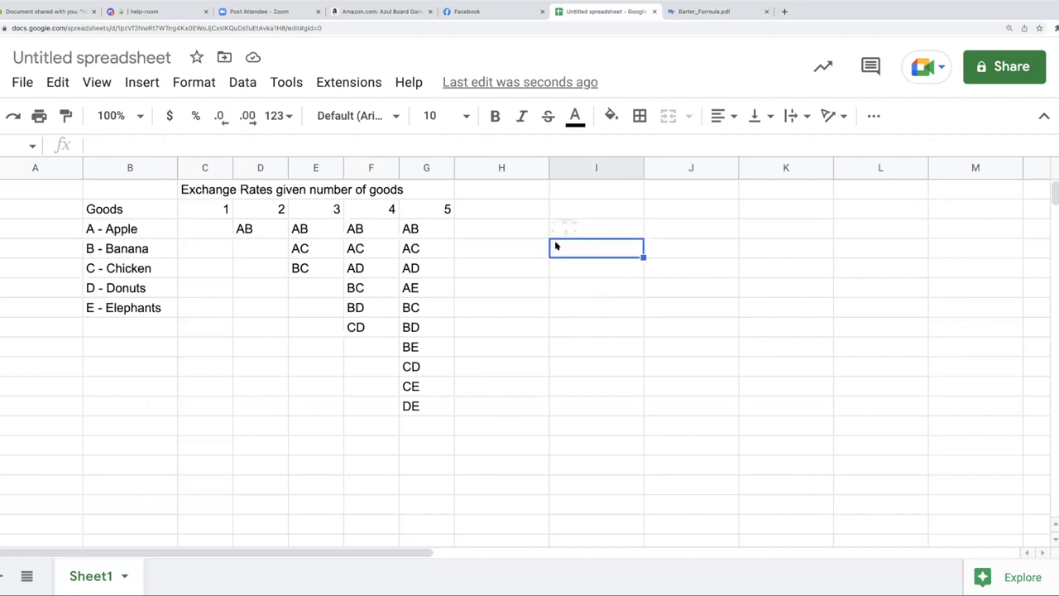
{"action": "left_click", "coordinate": [64, 82]}
{"action": "mouse_move", "coordinate": [141, 82]}
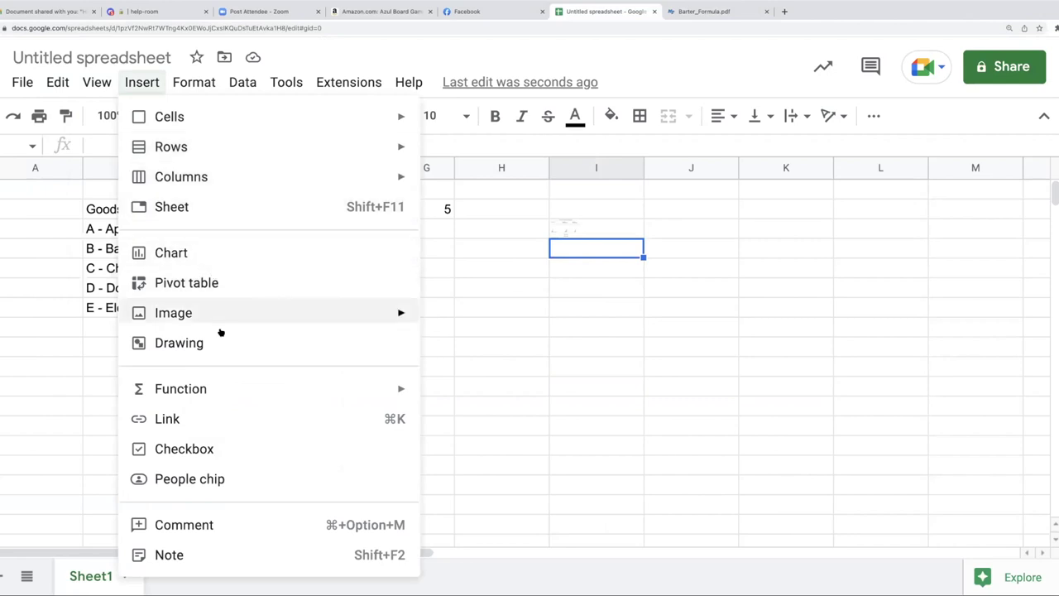
{"action": "mouse_move", "coordinate": [220, 311]}
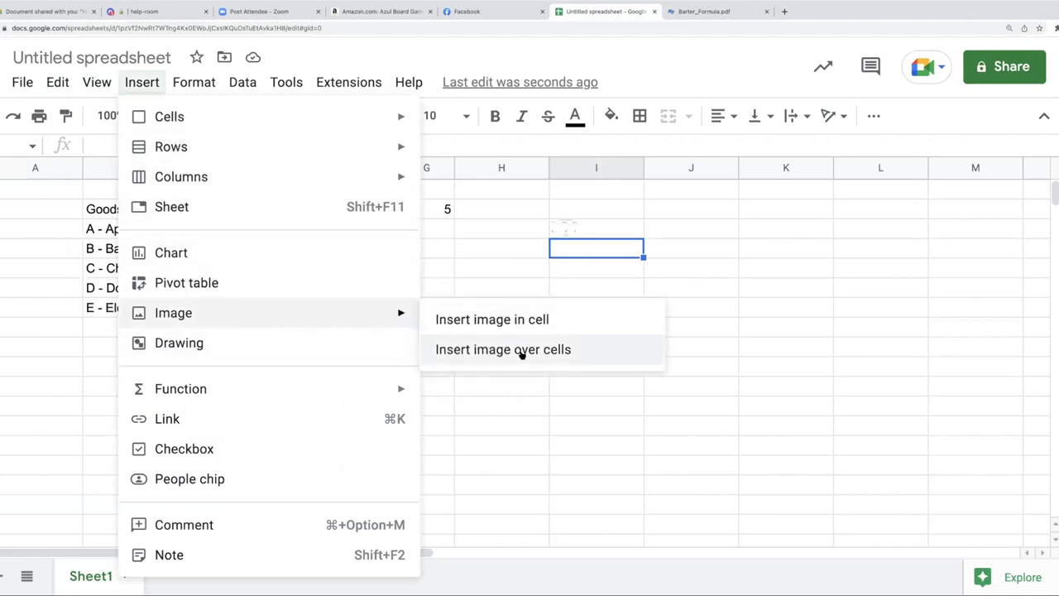
{"action": "left_click", "coordinate": [521, 353]}
{"action": "left_click", "coordinate": [545, 439]}
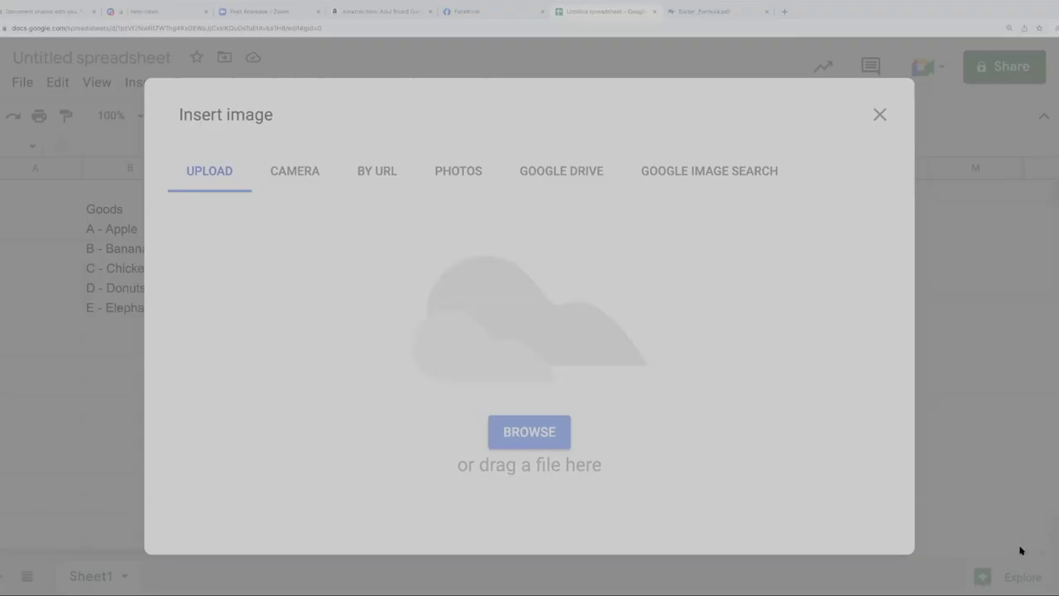
Upload the barter-versus-money table image and shrink it
{"action": "left_click", "coordinate": [1018, 543]}
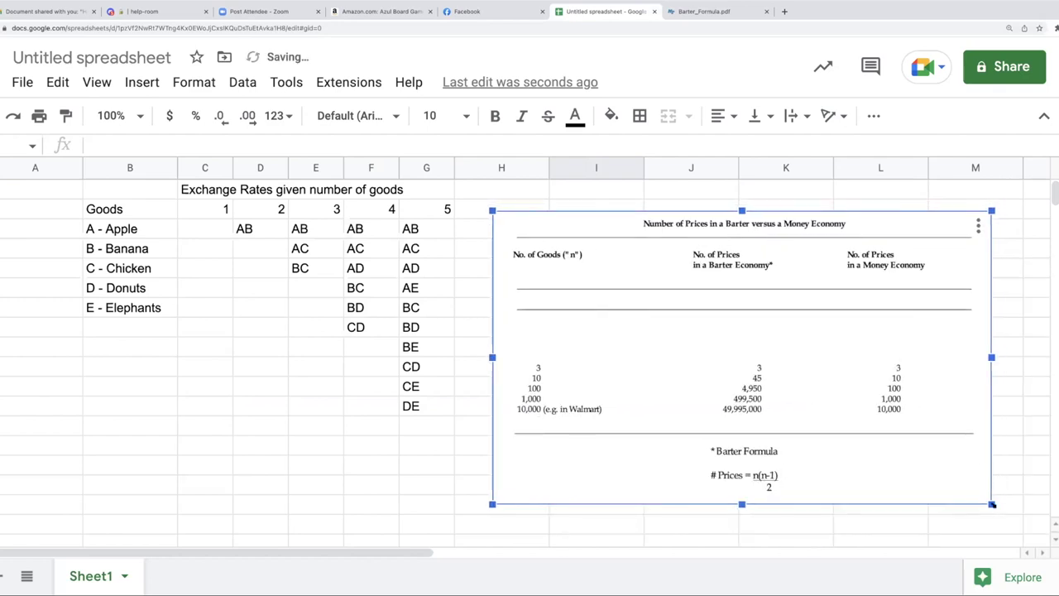
{"action": "left_click_drag", "start_coordinate": [918, 456], "coordinate": [879, 429]}
{"action": "left_click", "coordinate": [957, 368]}
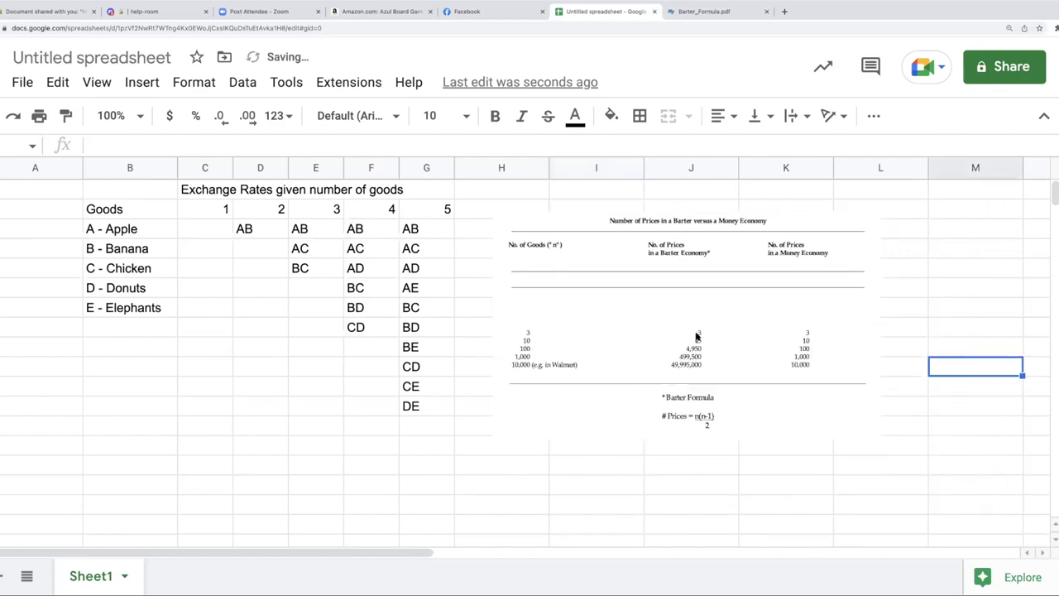
Move the barter table image right and enlarge it toward the goods table
{"action": "left_click_drag", "start_coordinate": [667, 339], "coordinate": [774, 311]}
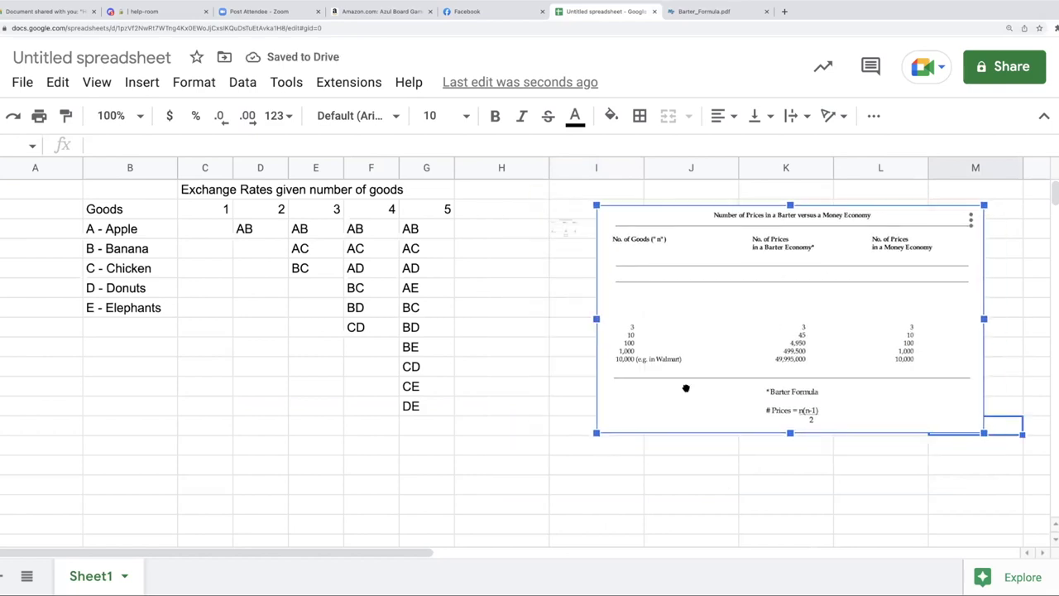
{"action": "left_click_drag", "start_coordinate": [595, 432], "coordinate": [585, 463]}
{"action": "left_click", "coordinate": [850, 511]}
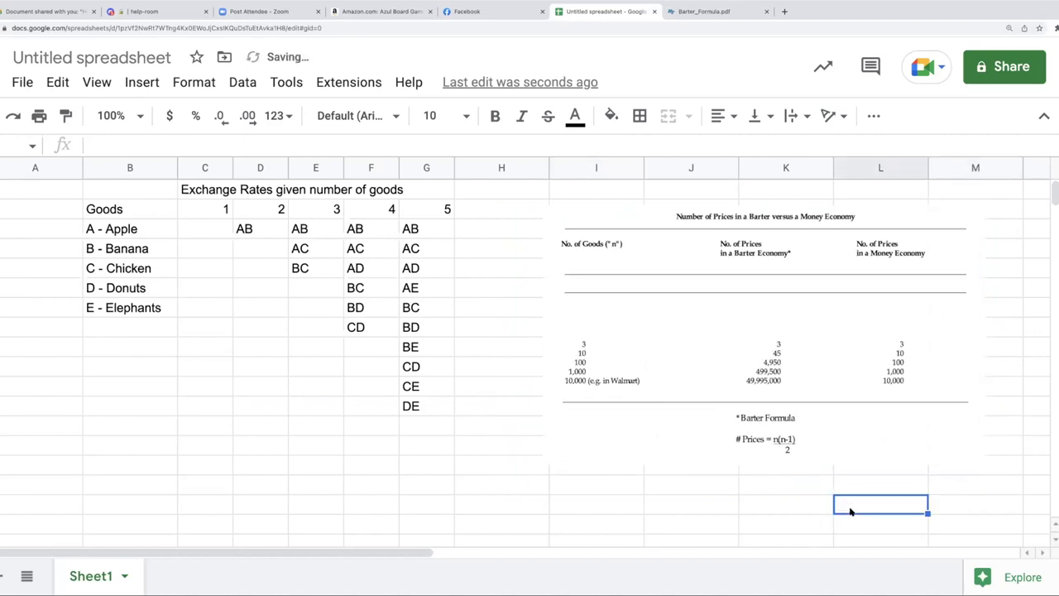
{"action": "left_click", "coordinate": [757, 362]}
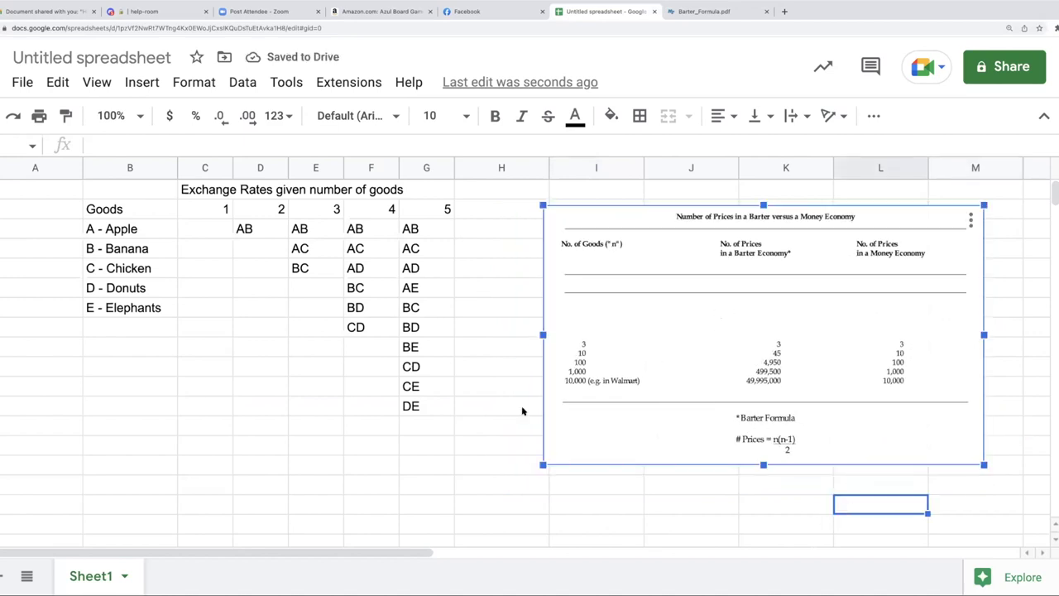
{"action": "left_click", "coordinate": [491, 447]}
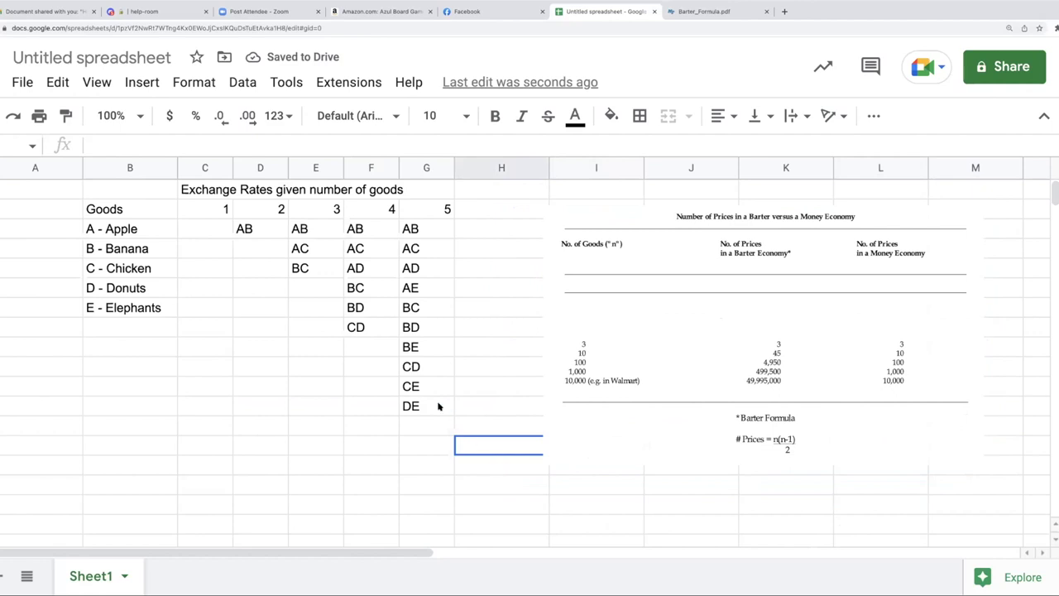
{"action": "scroll", "coordinate": [443, 368], "scroll_direction": "up", "scroll_amount": 1}
{"action": "left_click", "coordinate": [481, 253]}
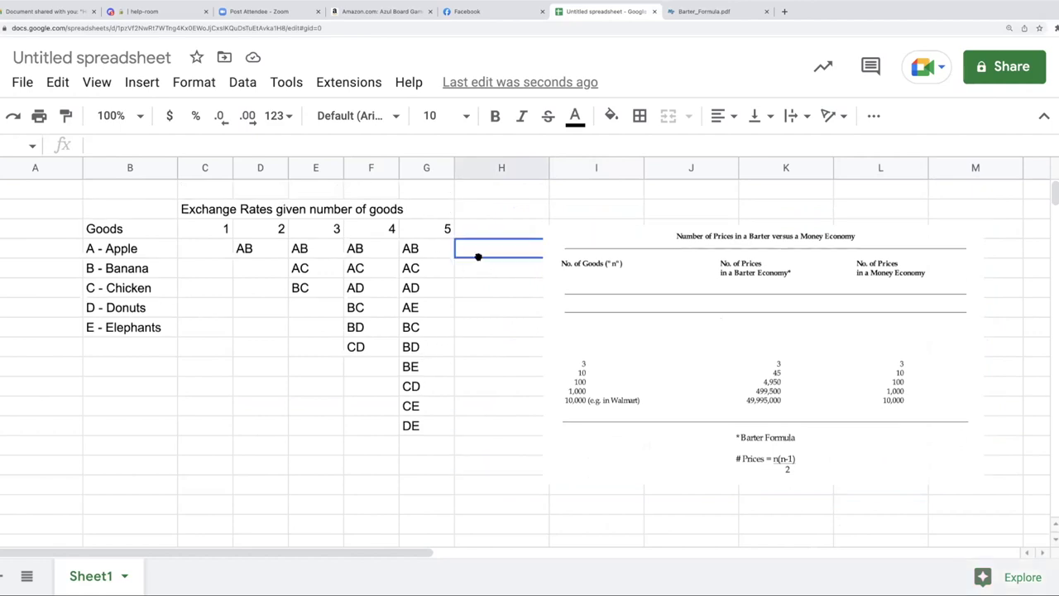
Append ' (n)' to the Exchange Rates title so it reads 'Exchange Rates given number of goods (n)'
{"action": "left_click", "coordinate": [213, 235]}
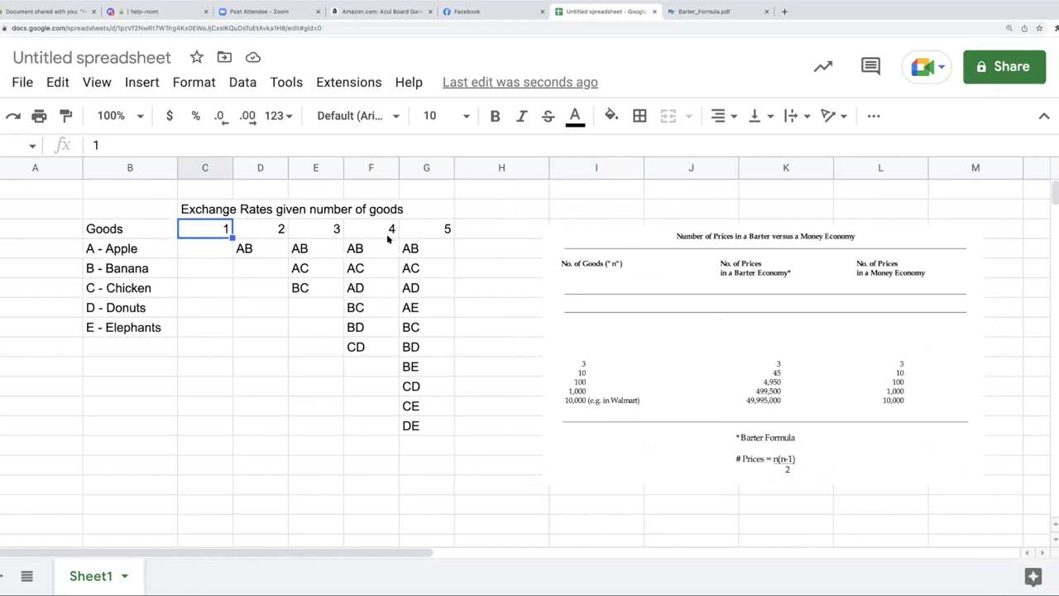
{"action": "left_click", "coordinate": [223, 211]}
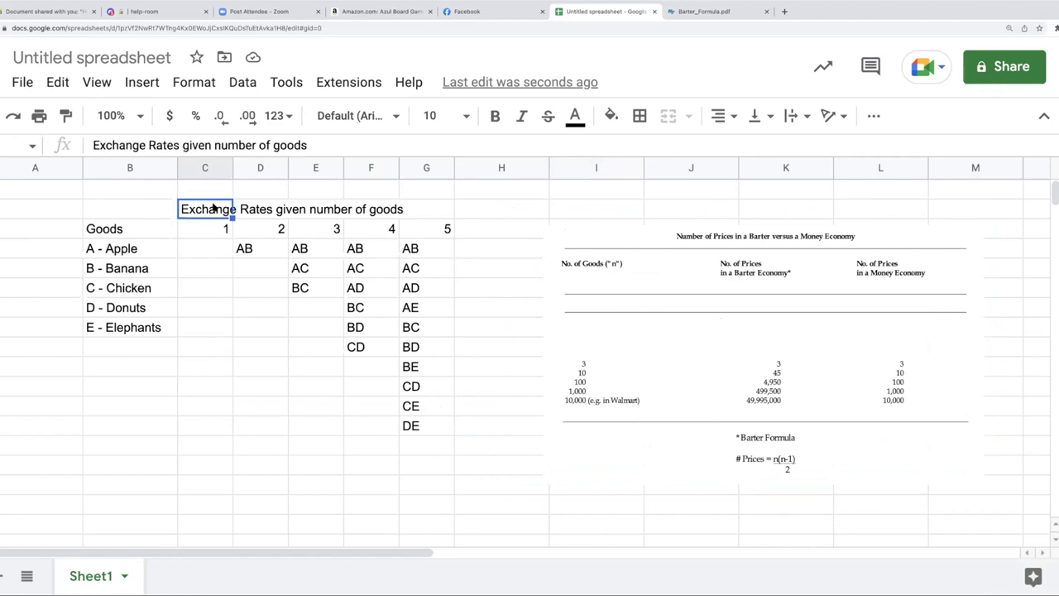
{"action": "left_click", "coordinate": [377, 144]}
{"action": "type", "text": "(n)"}
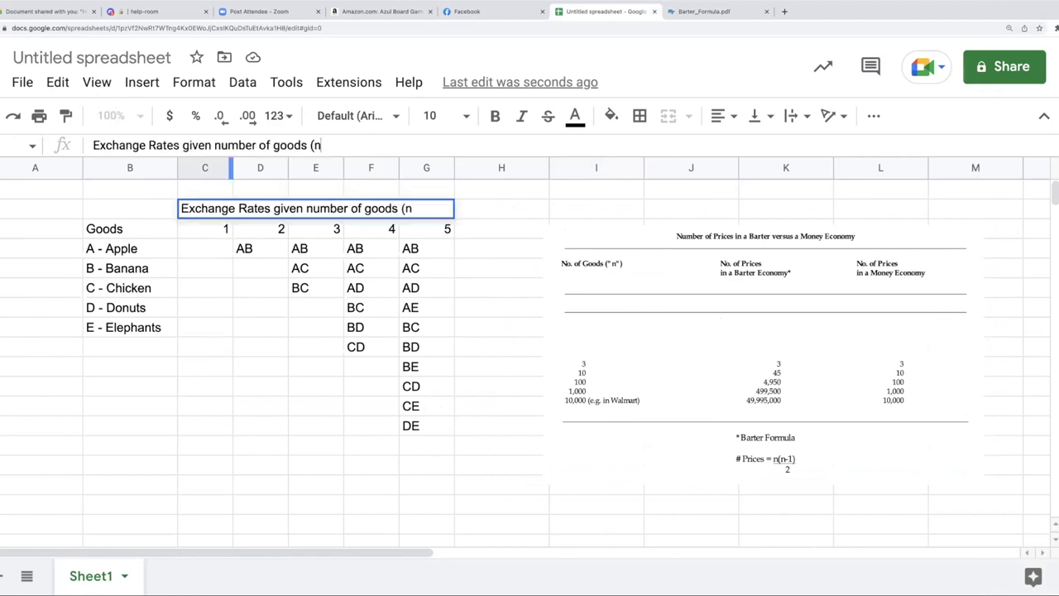
{"action": "key", "text": "Return"}
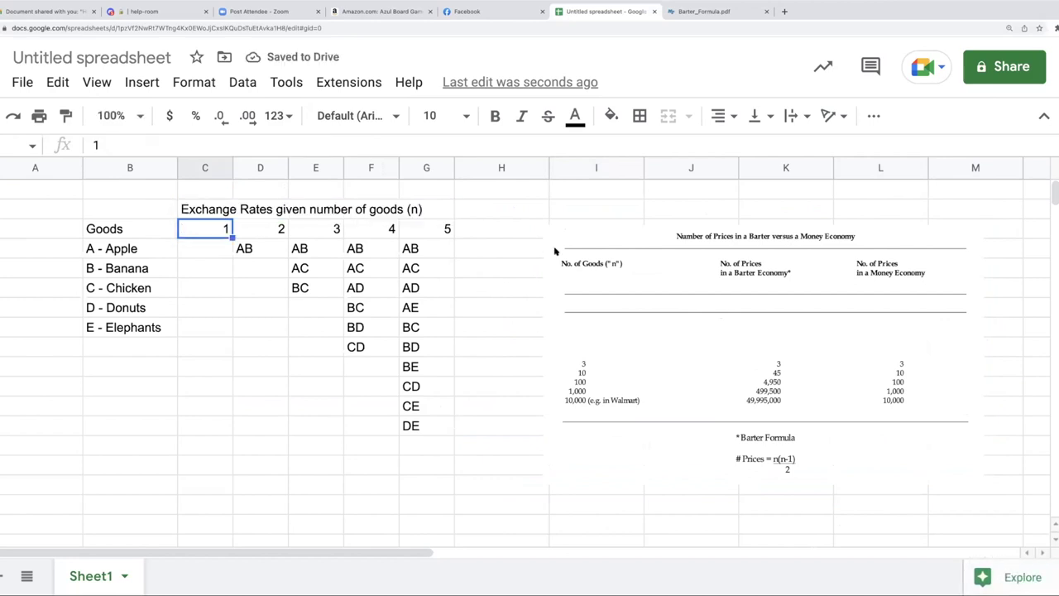
Move the barter table image up and left, closer to the pair lists
{"action": "left_click", "coordinate": [758, 290]}
{"action": "left_click_drag", "start_coordinate": [773, 307], "coordinate": [716, 281]}
{"action": "left_click", "coordinate": [317, 444]}
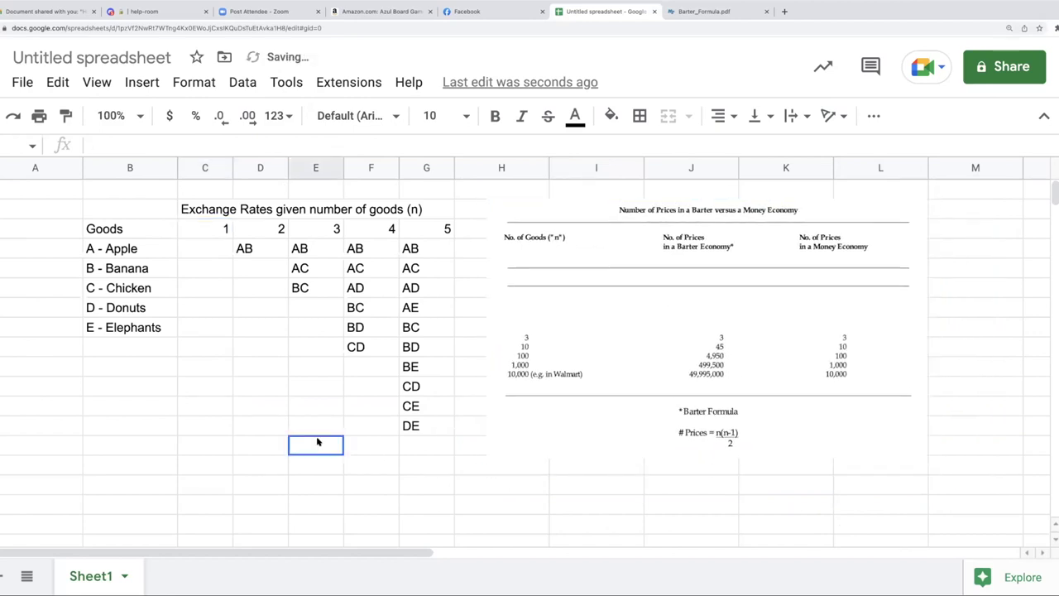
{"action": "left_click", "coordinate": [59, 233]}
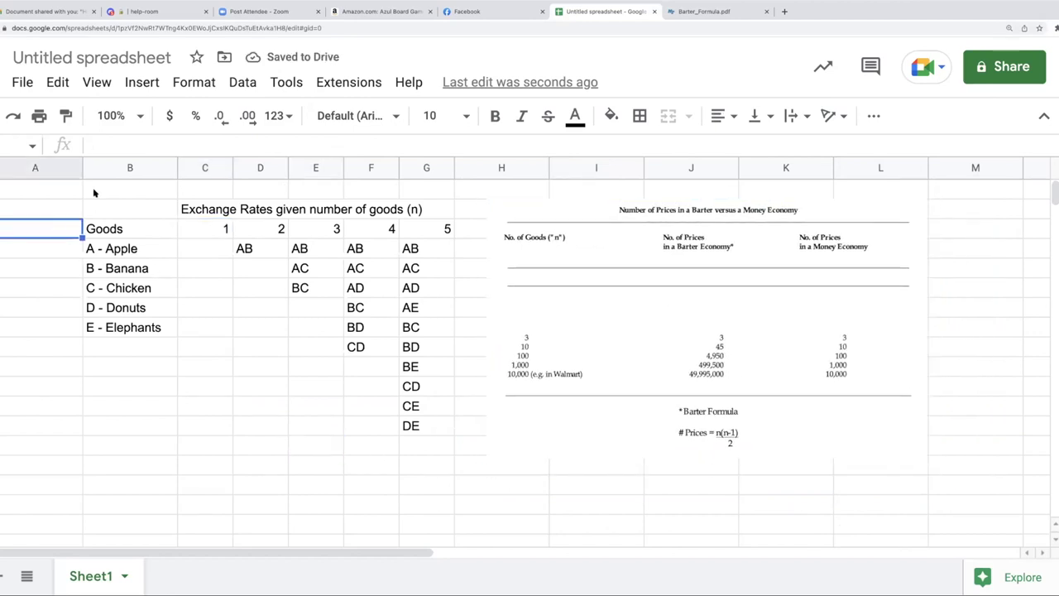
{"action": "right_click", "coordinate": [50, 168]}
Insert a new column right of column A and make it narrow
{"action": "left_click", "coordinate": [173, 301]}
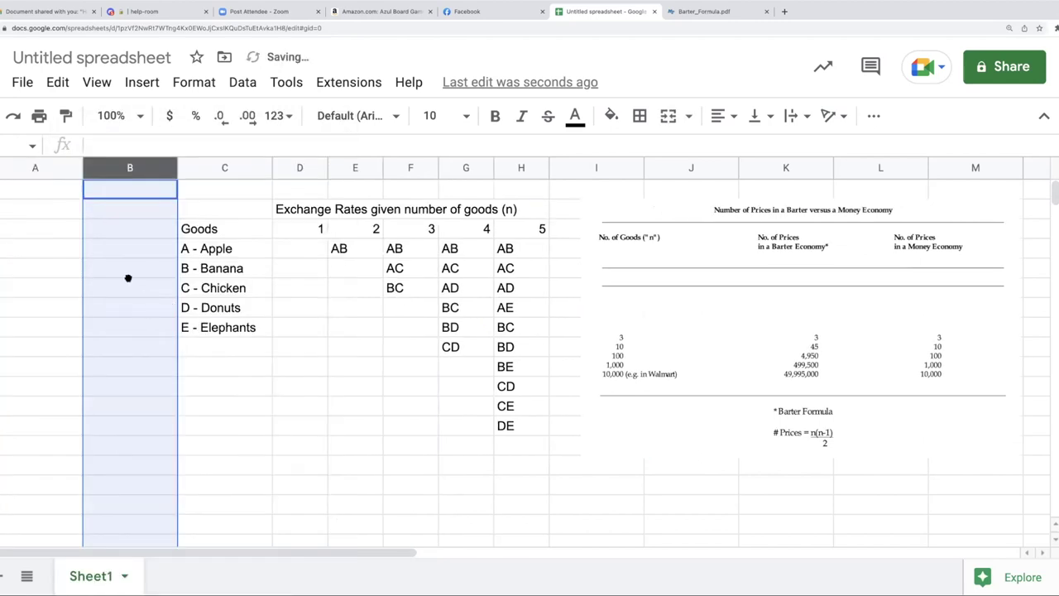
{"action": "left_click", "coordinate": [203, 208]}
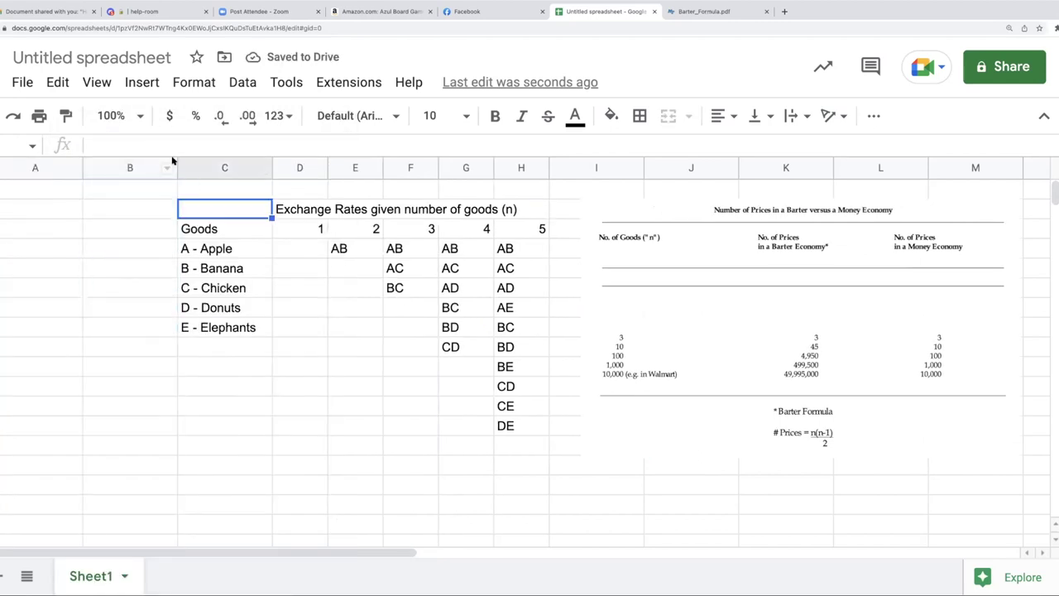
{"action": "left_click_drag", "start_coordinate": [175, 165], "coordinate": [124, 170]}
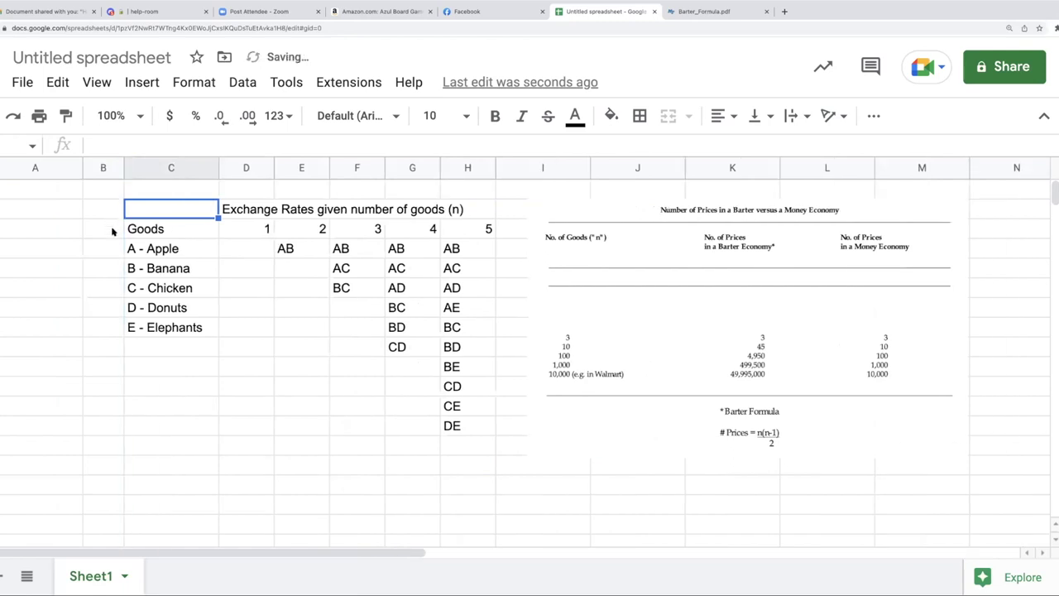
Enter the heading n and the numbers 1 to 5 beside Apple through Elephants
{"action": "left_click", "coordinate": [112, 229]}
{"action": "type", "text": "n"}
{"action": "key", "text": "Return"}
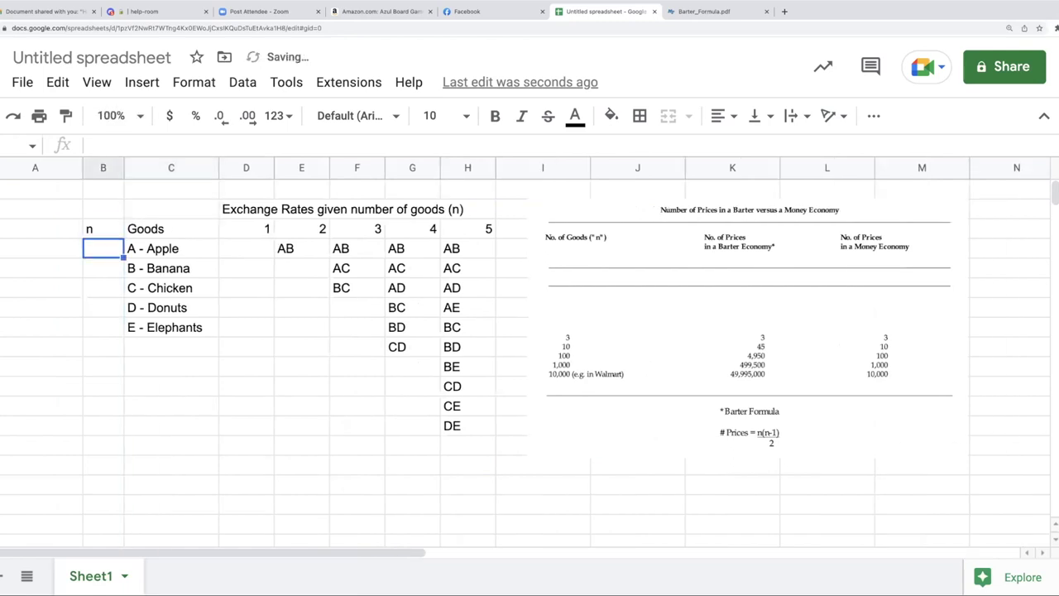
{"action": "type", "text": "1"}
{"action": "key", "text": "Return"}
{"action": "type", "text": "2"}
{"action": "key", "text": "Return"}
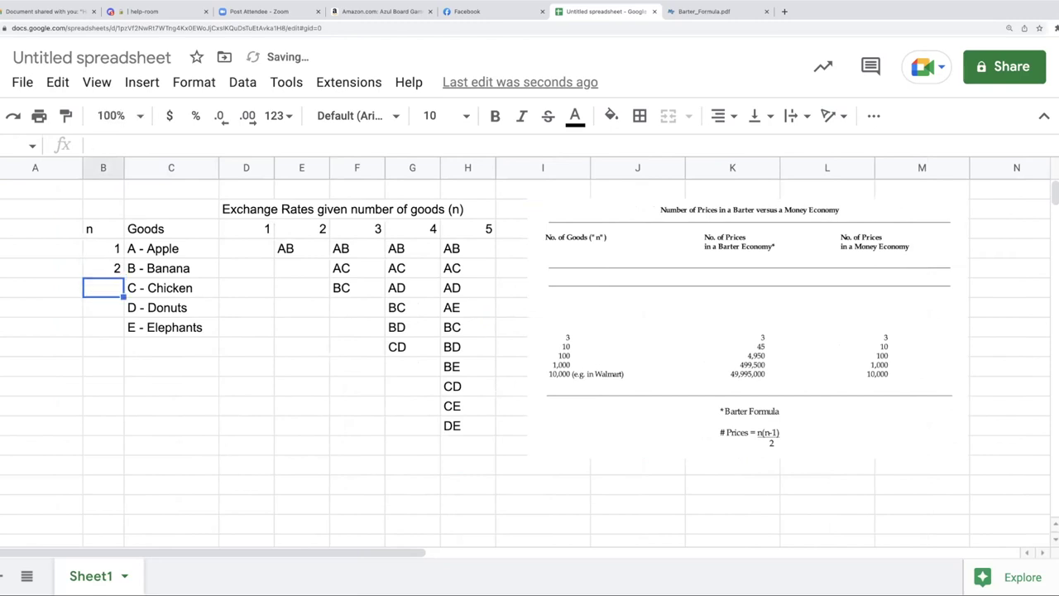
{"action": "type", "text": "3"}
{"action": "key", "text": "Return"}
{"action": "type", "text": "4"}
{"action": "key", "text": "Return"}
{"action": "type", "text": "5"}
{"action": "key", "text": "Return"}
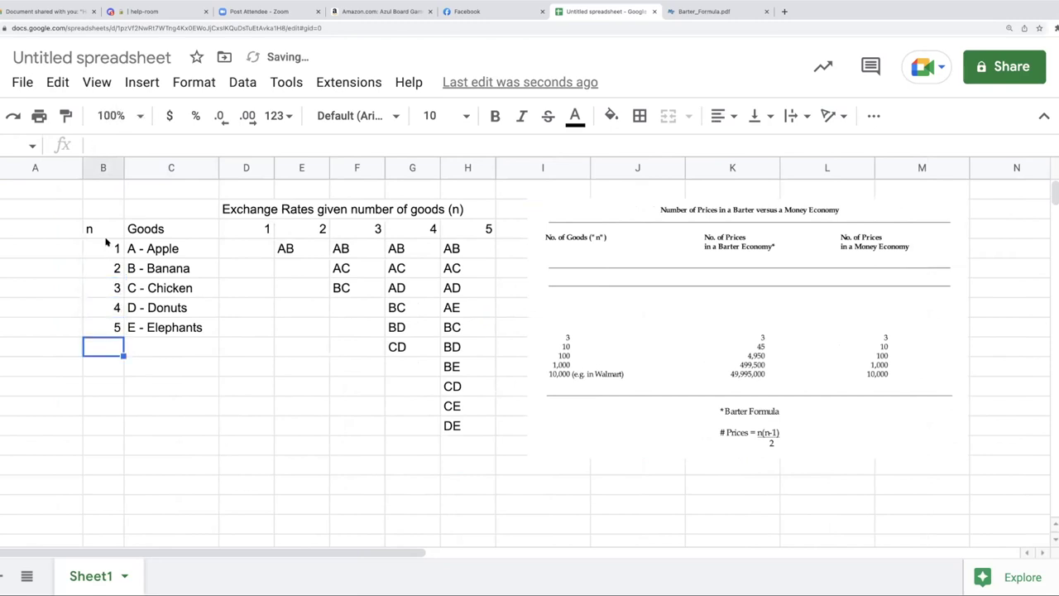
Centre-align the n heading and the numbers 1–5
{"action": "left_click_drag", "start_coordinate": [102, 229], "coordinate": [116, 327]}
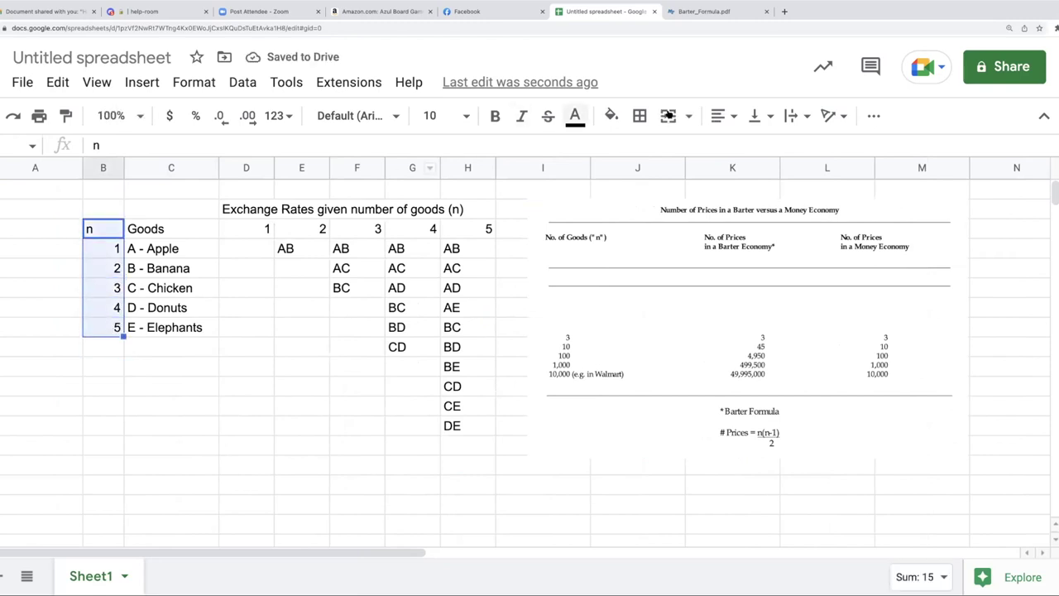
{"action": "left_click", "coordinate": [732, 115]}
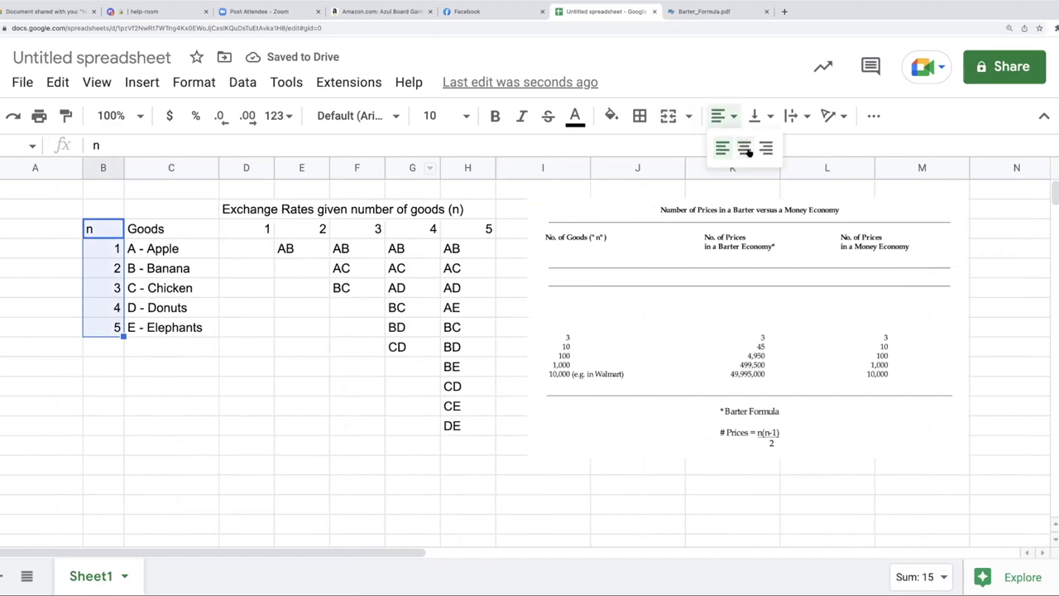
{"action": "left_click", "coordinate": [747, 147]}
{"action": "left_click", "coordinate": [271, 407]}
{"action": "left_click", "coordinate": [107, 248]}
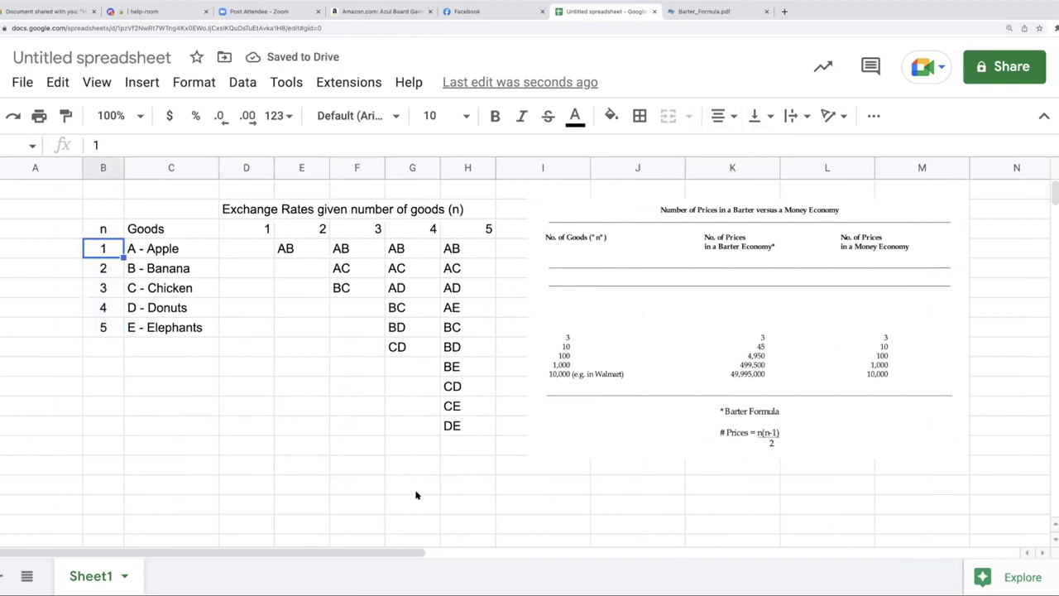
{"action": "left_click", "coordinate": [372, 484]}
{"action": "left_click", "coordinate": [245, 461]}
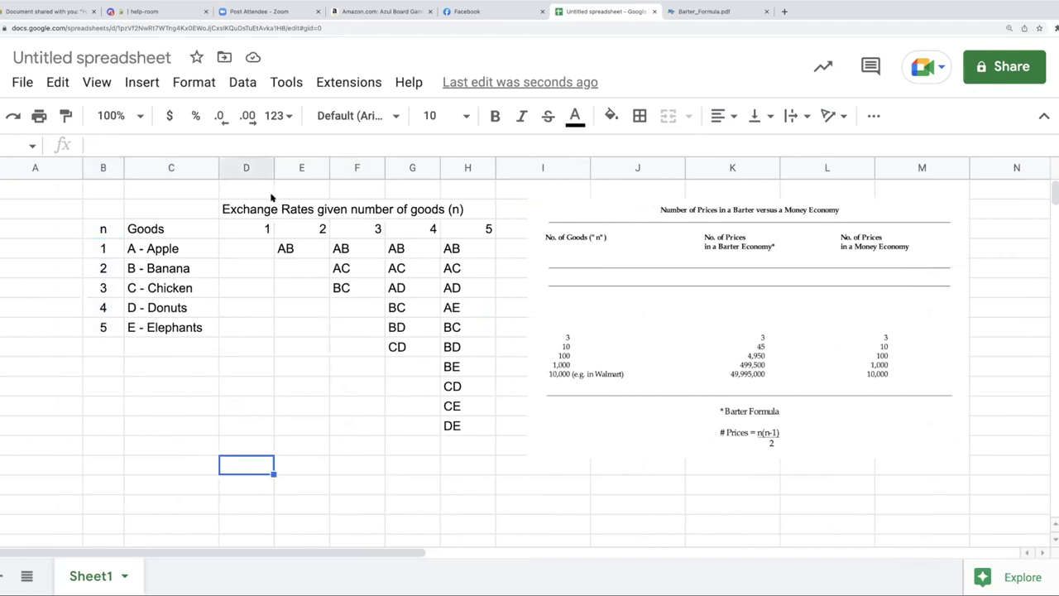
Insert two blank rows above the title row
{"action": "left_click", "coordinate": [158, 210]}
{"action": "right_click", "coordinate": [158, 210]}
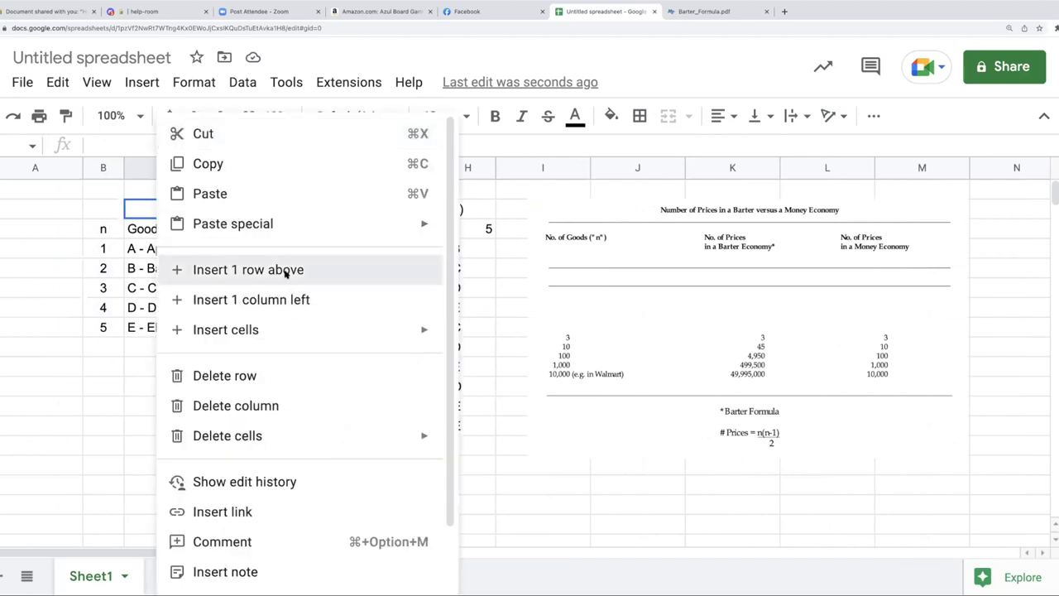
{"action": "left_click", "coordinate": [279, 282]}
{"action": "right_click", "coordinate": [191, 212]}
{"action": "left_click", "coordinate": [285, 275]}
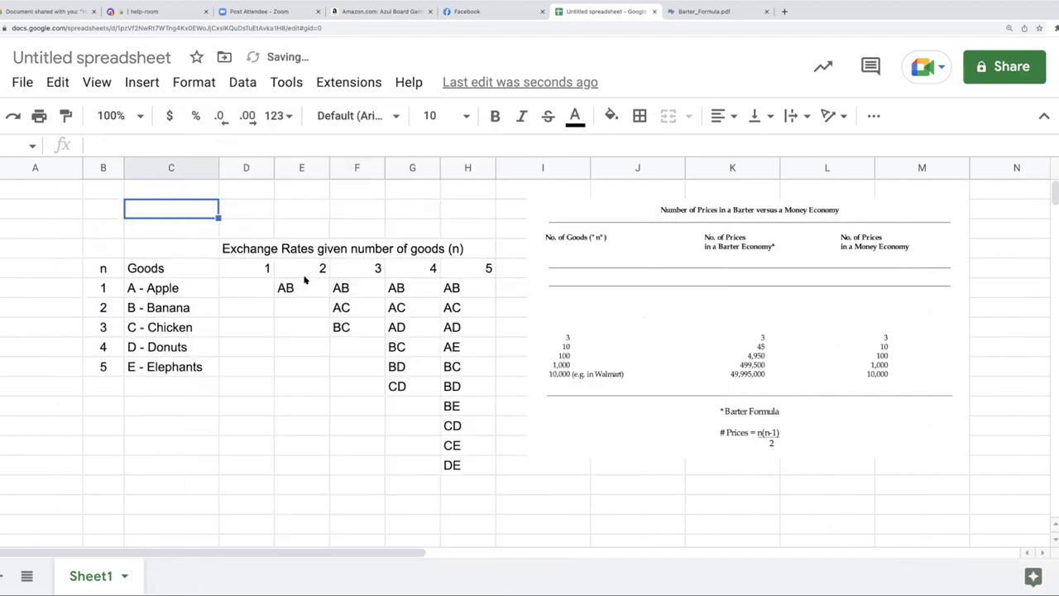
Cut the Exchange Rates title and paste it one row higher
{"action": "left_click", "coordinate": [311, 207]}
{"action": "left_click", "coordinate": [245, 249]}
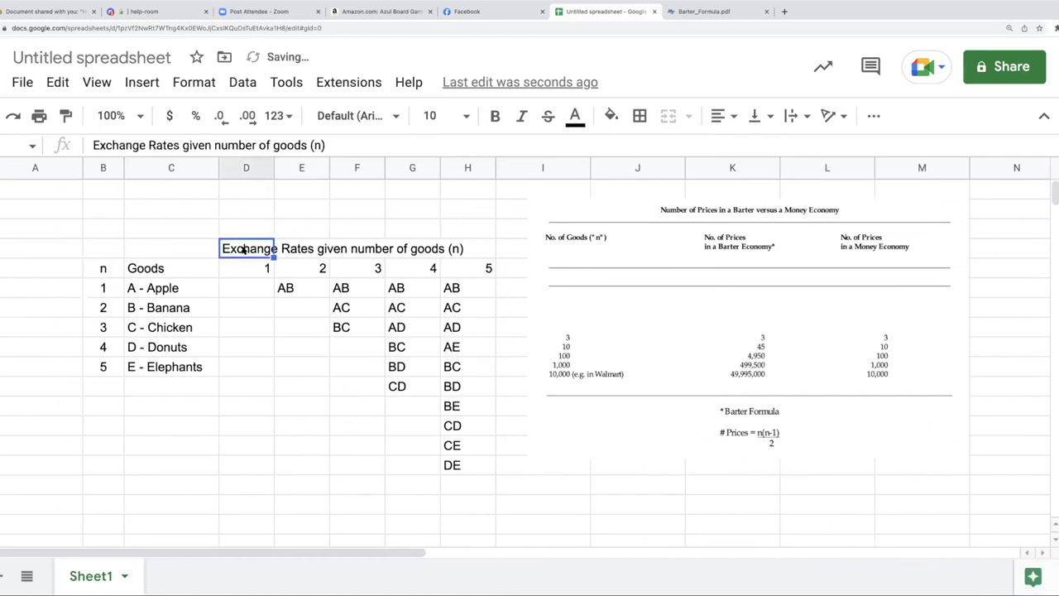
{"action": "key", "text": "ctrl+x"}
{"action": "left_click", "coordinate": [246, 209]}
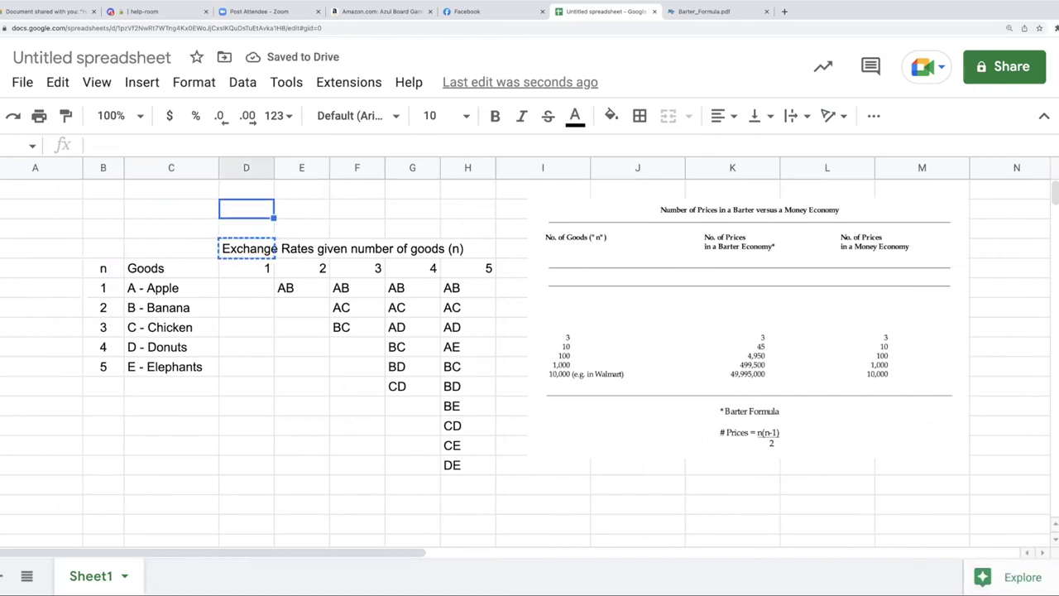
{"action": "key", "text": "ctrl+v"}
{"action": "left_click", "coordinate": [250, 244]}
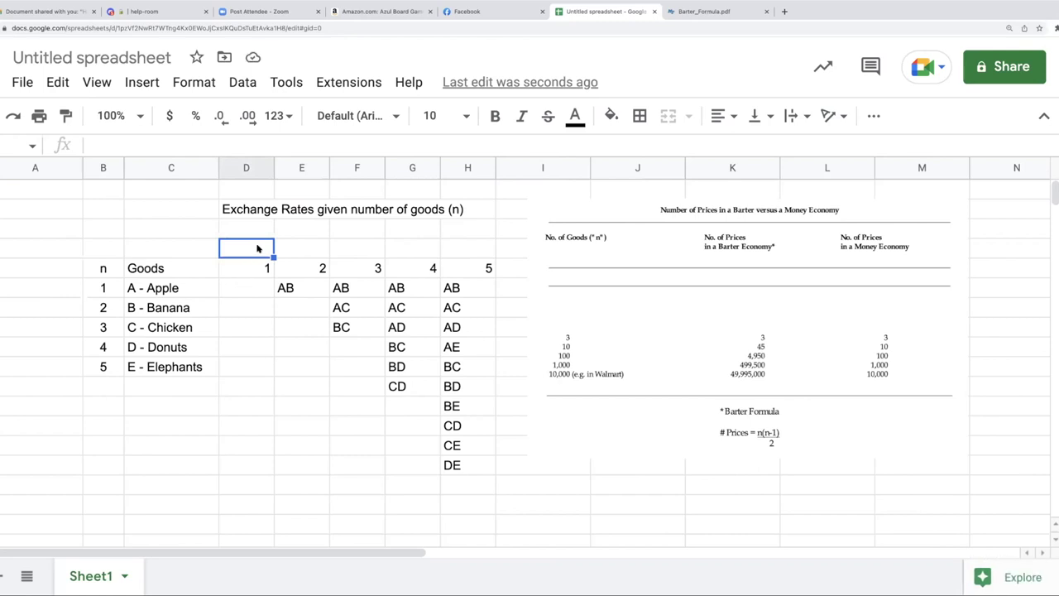
Enter the pair-count formula =D5(D5-1)/2 in cell D4
{"action": "type", "text": "="}
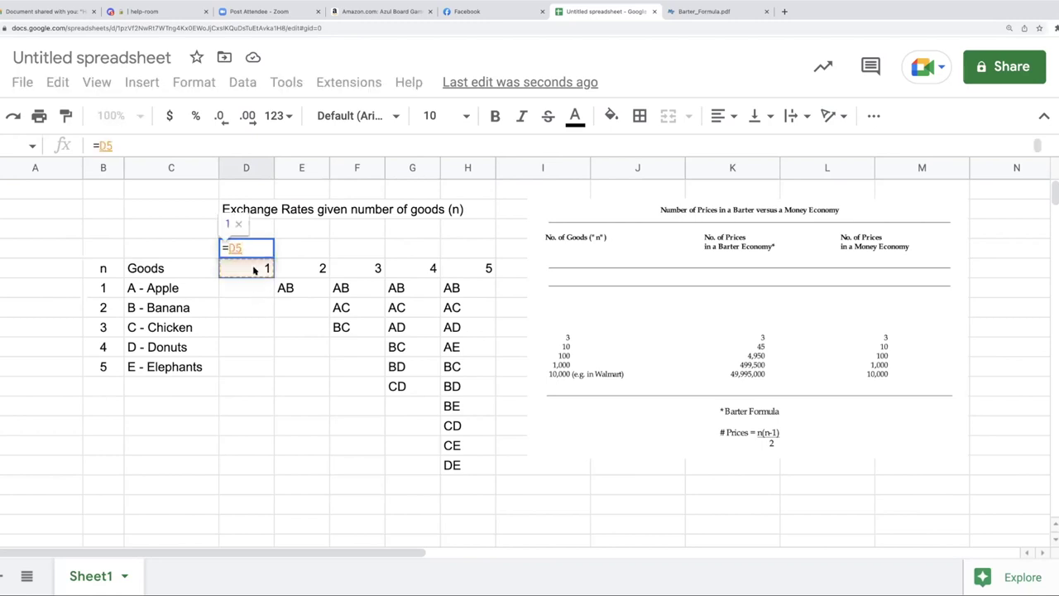
{"action": "type", "text": "("}
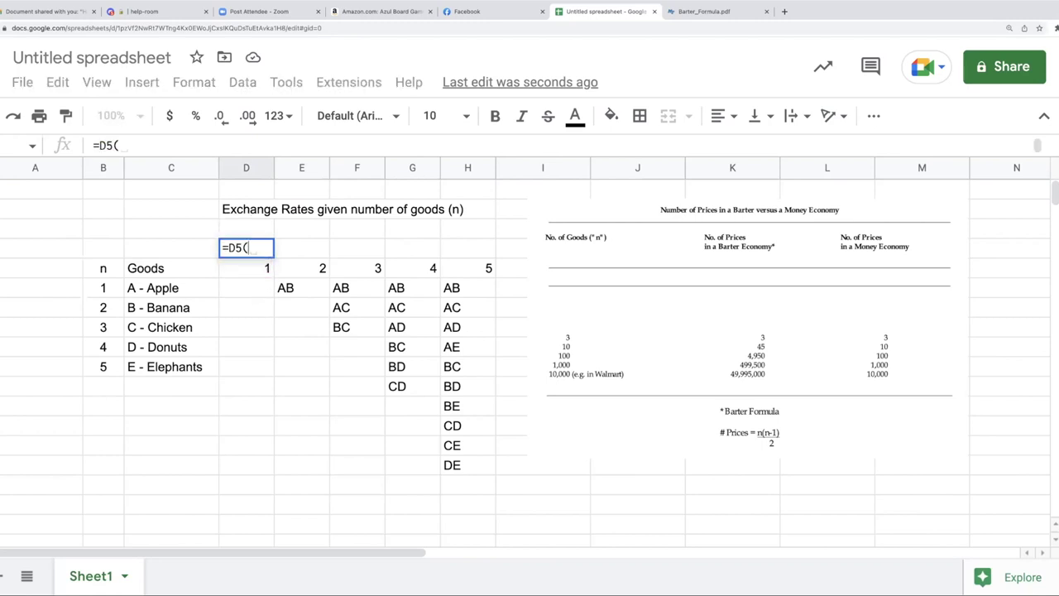
{"action": "left_click", "coordinate": [254, 269]}
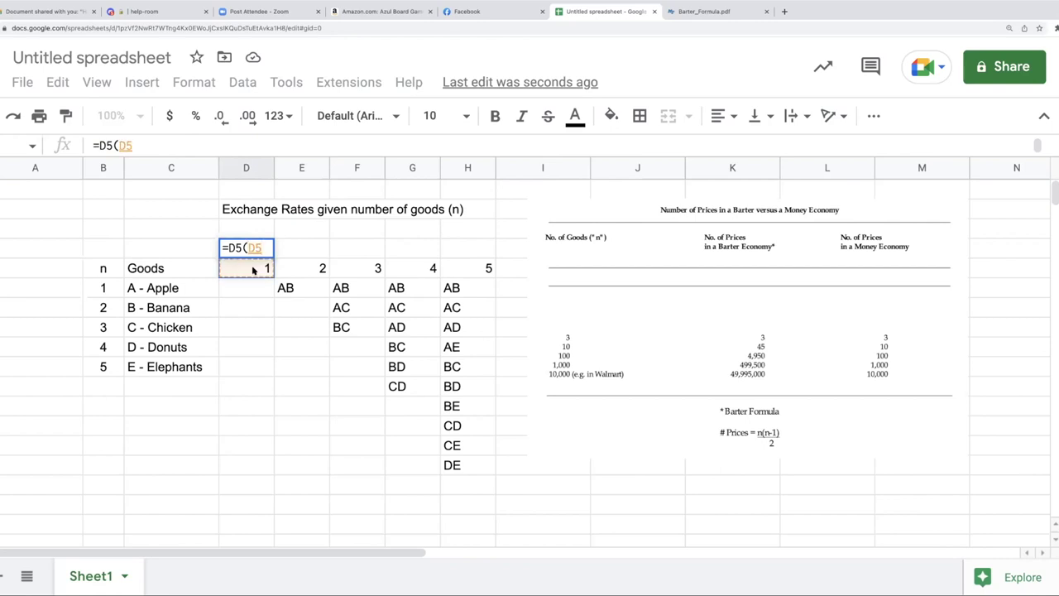
{"action": "type", "text": "-1"}
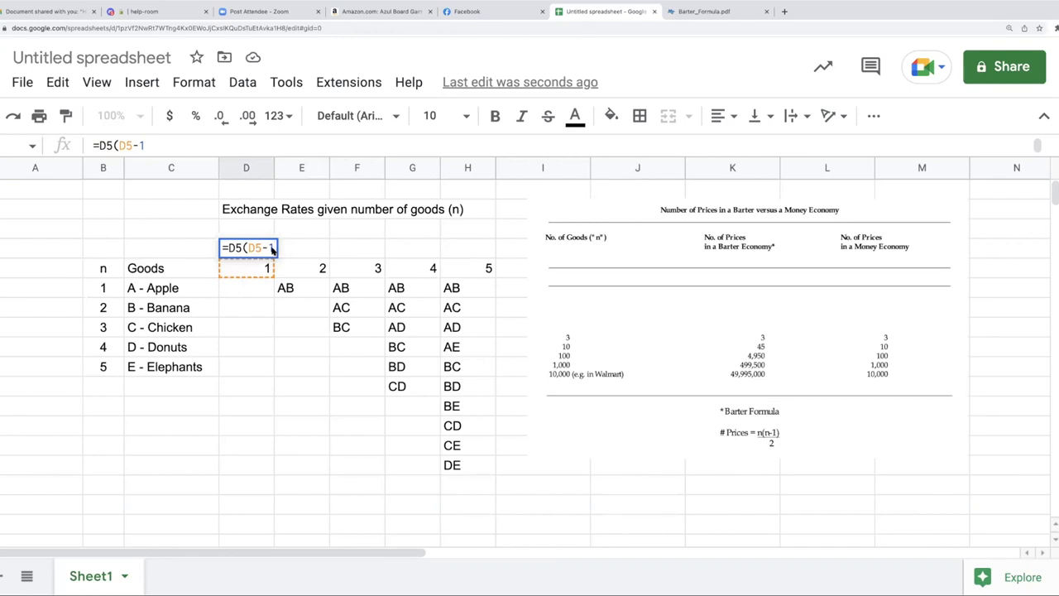
{"action": "type", "text": ")/"}
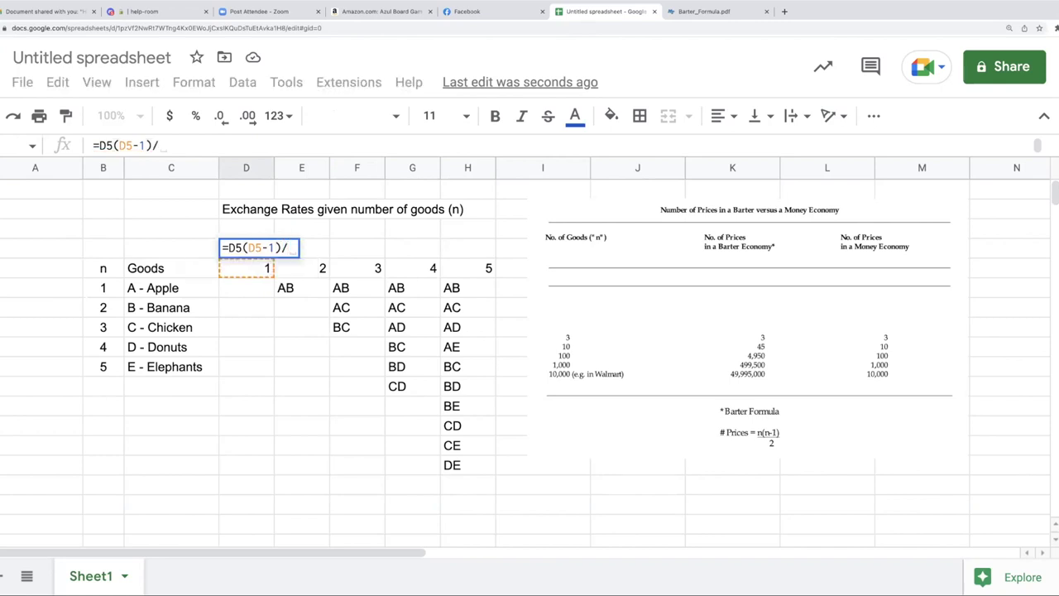
{"action": "type", "text": "2"}
{"action": "key", "text": "Return"}
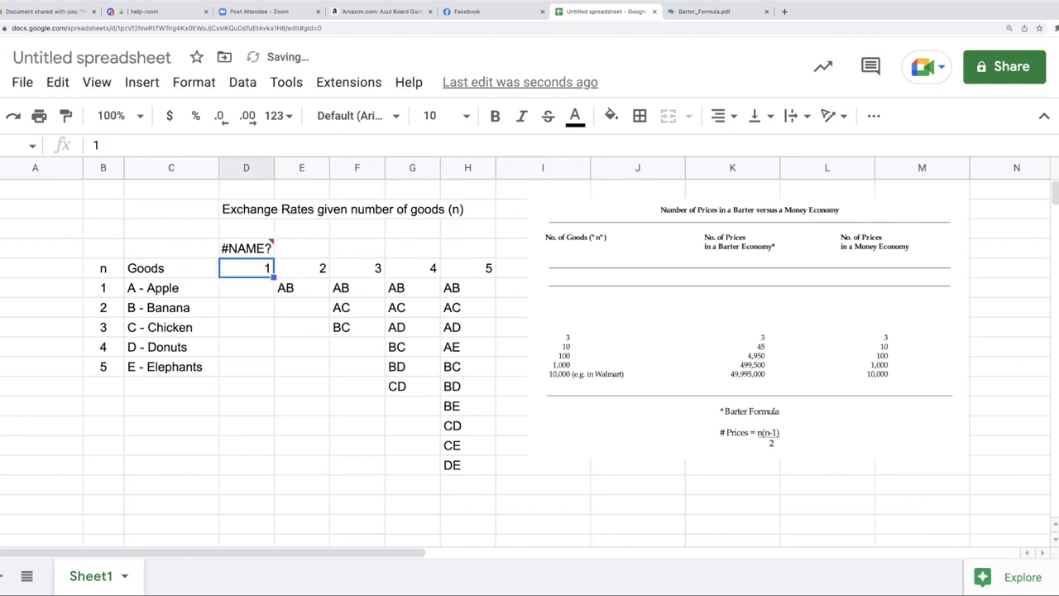
Inspect the #NAME? error that D4 returns
{"action": "left_click", "coordinate": [264, 251]}
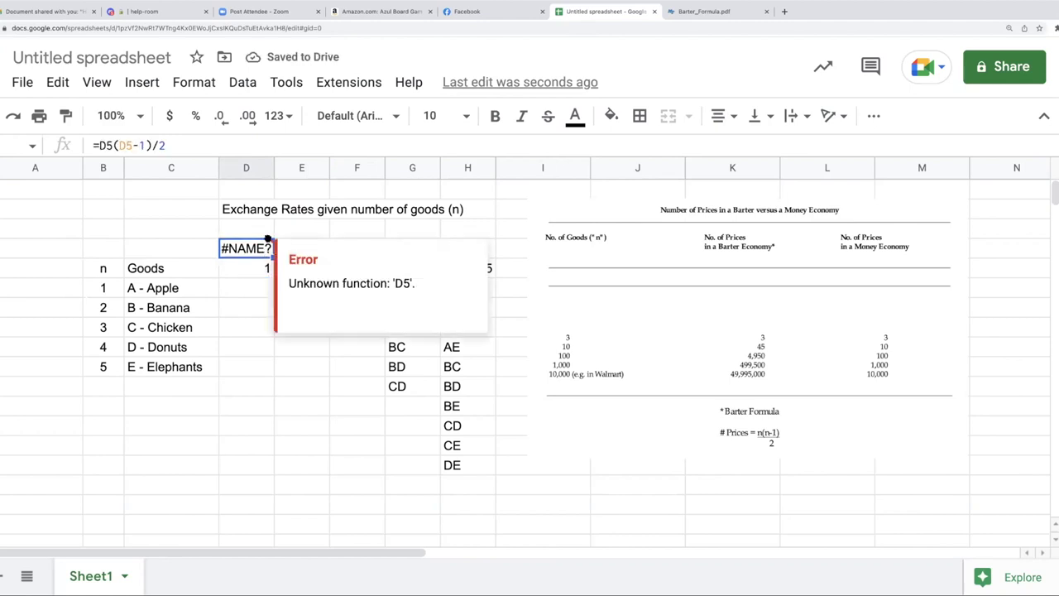
{"action": "left_click", "coordinate": [309, 224]}
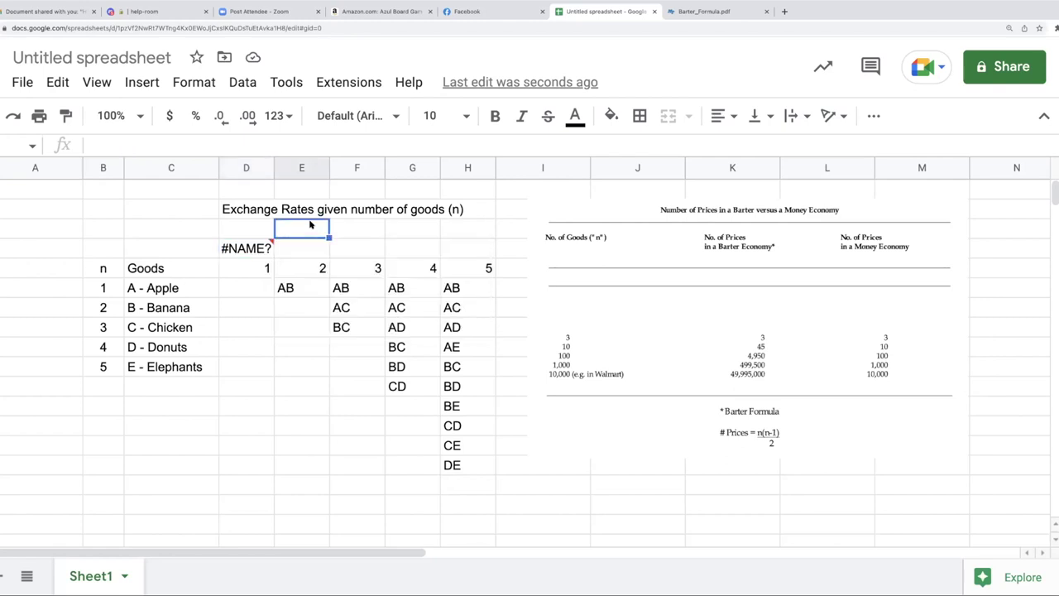
{"action": "left_click", "coordinate": [263, 253]}
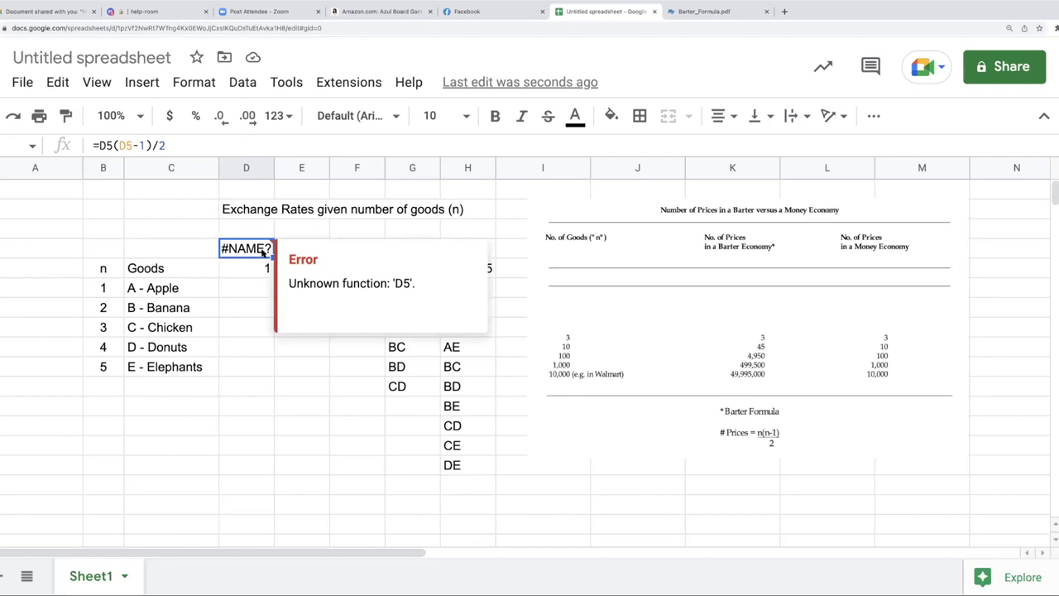
{"action": "left_click", "coordinate": [282, 404]}
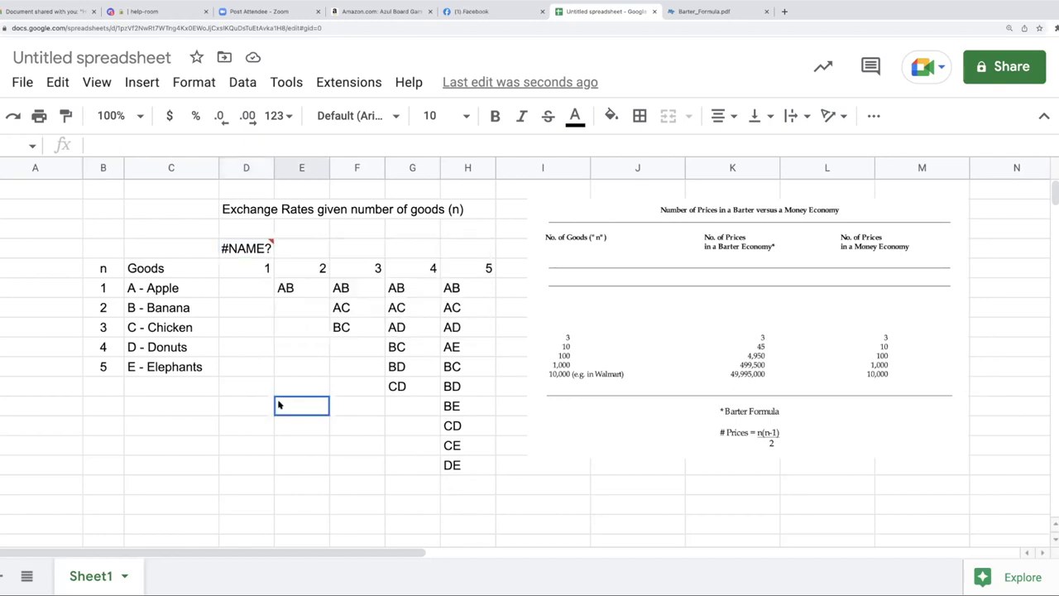
{"action": "left_click", "coordinate": [254, 254]}
{"action": "left_click", "coordinate": [279, 423]}
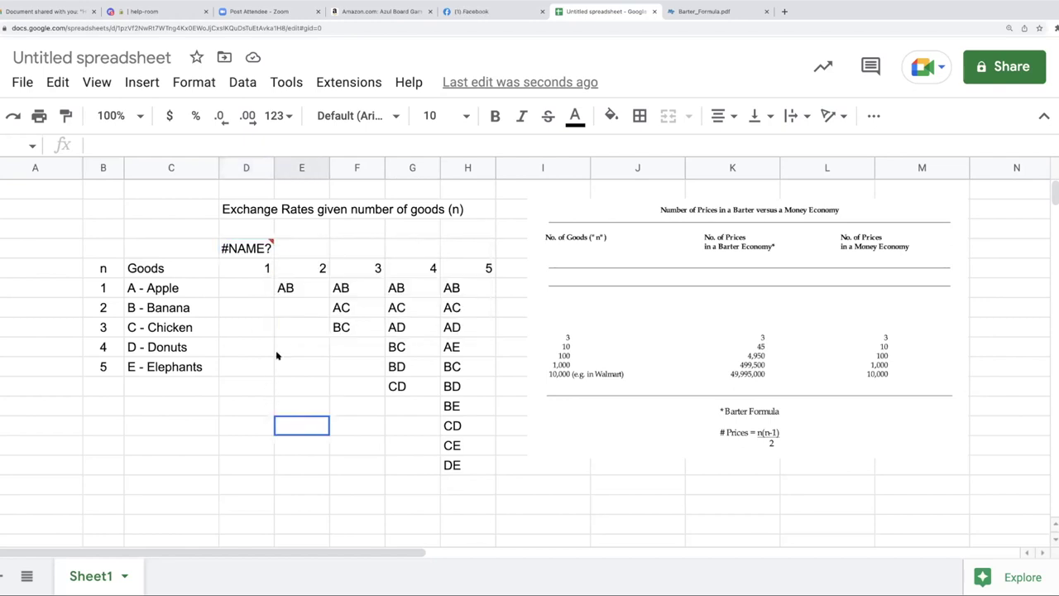
{"action": "left_click", "coordinate": [270, 248]}
Fill the D4 formula across E4:H4 and review D4's formula
{"action": "left_click_drag", "start_coordinate": [269, 248], "coordinate": [463, 255]}
{"action": "left_click", "coordinate": [305, 424]}
{"action": "left_click", "coordinate": [244, 252]}
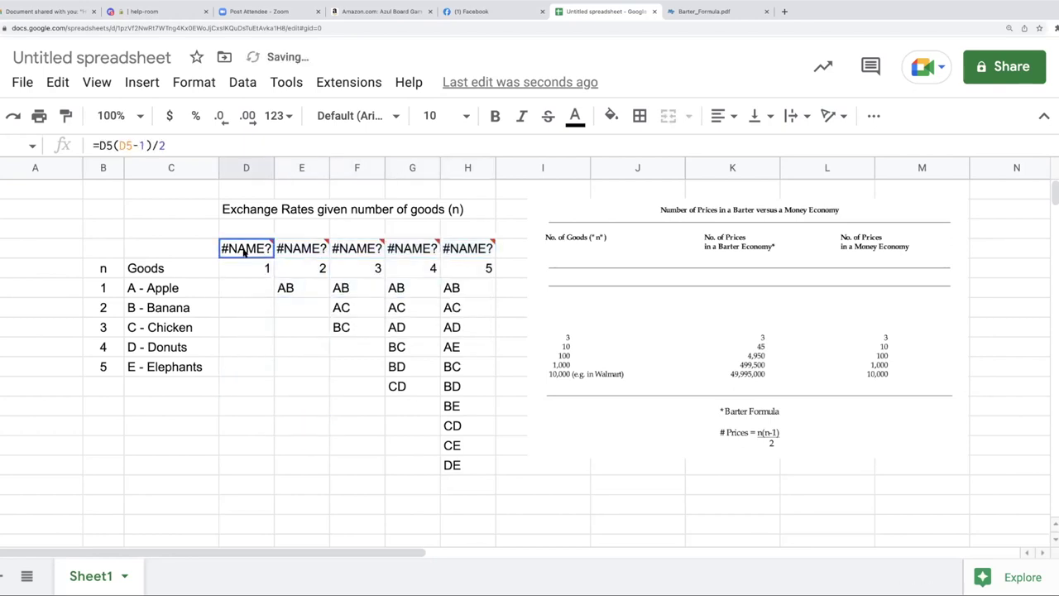
{"action": "left_click", "coordinate": [172, 145]}
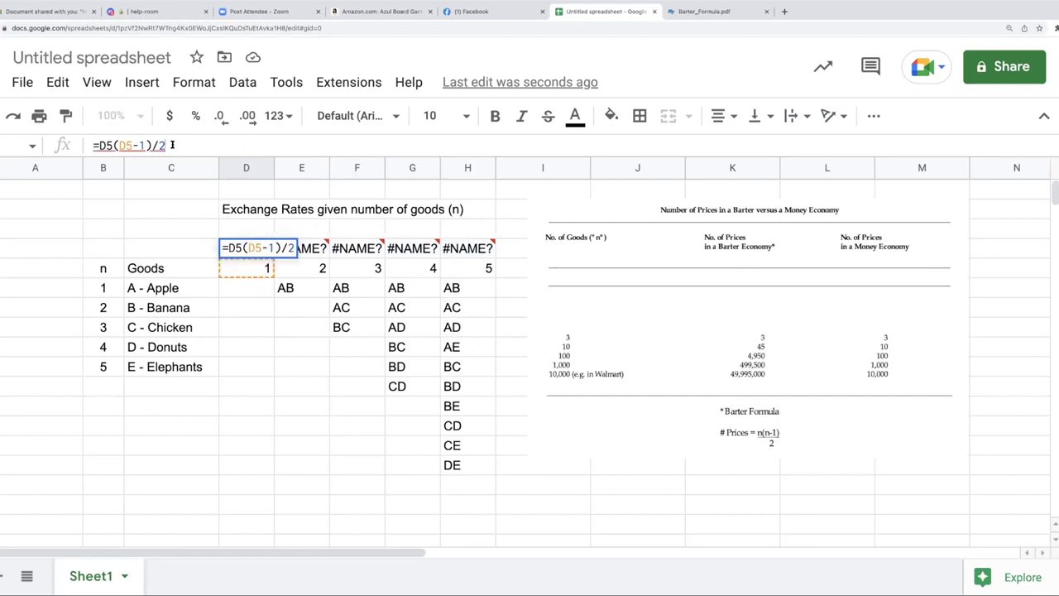
{"action": "key", "text": "Return"}
Change E4's formula reference from D to E, then clear the still-broken formula
{"action": "left_click", "coordinate": [301, 248]}
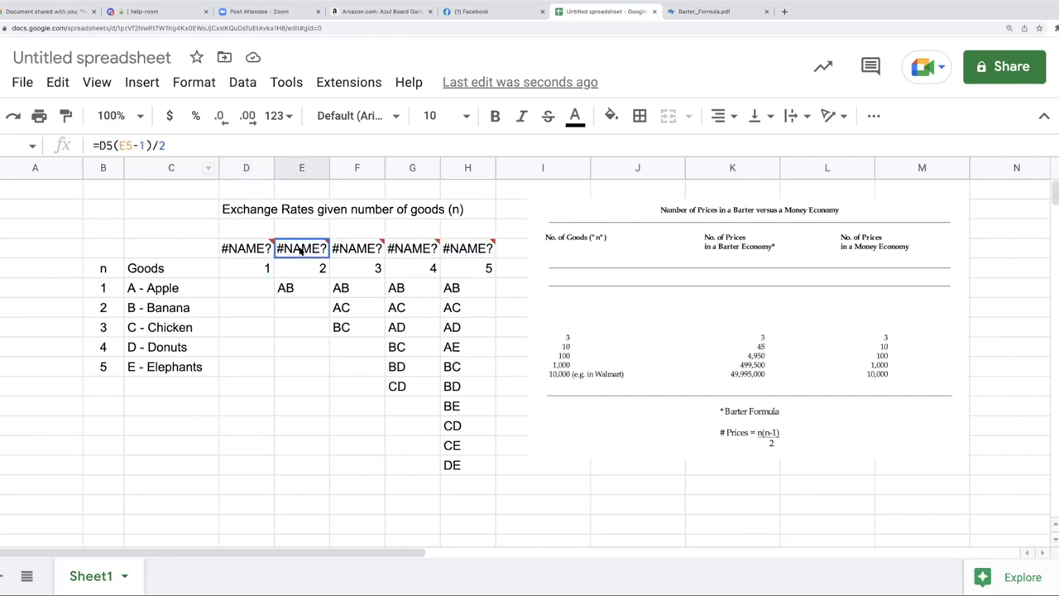
{"action": "key", "text": "Return"}
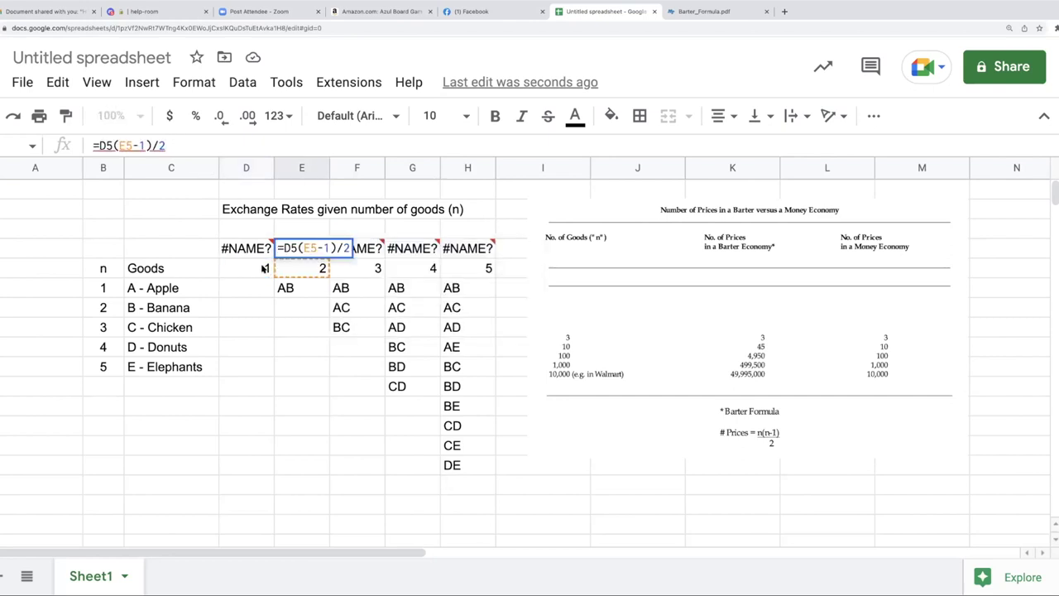
{"action": "left_click", "coordinate": [255, 252]}
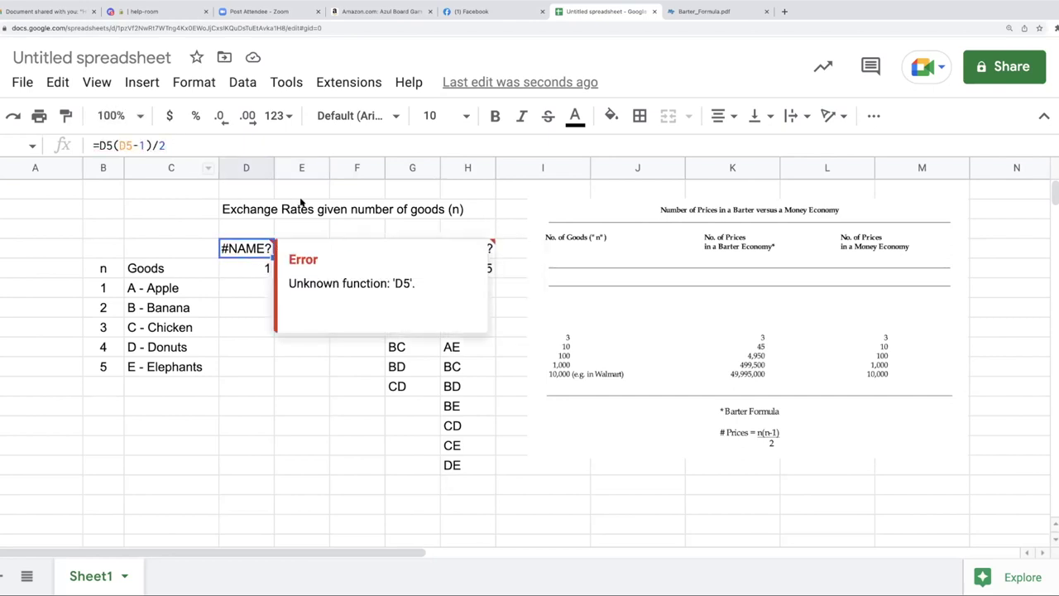
{"action": "left_click", "coordinate": [301, 229]}
{"action": "left_click", "coordinate": [301, 248]}
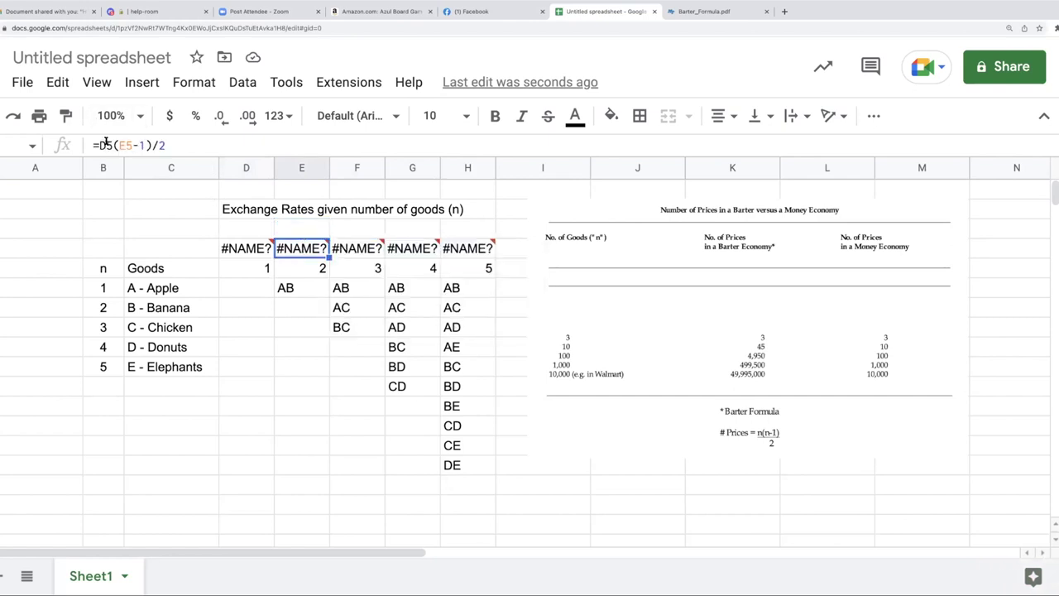
{"action": "left_click", "coordinate": [105, 145]}
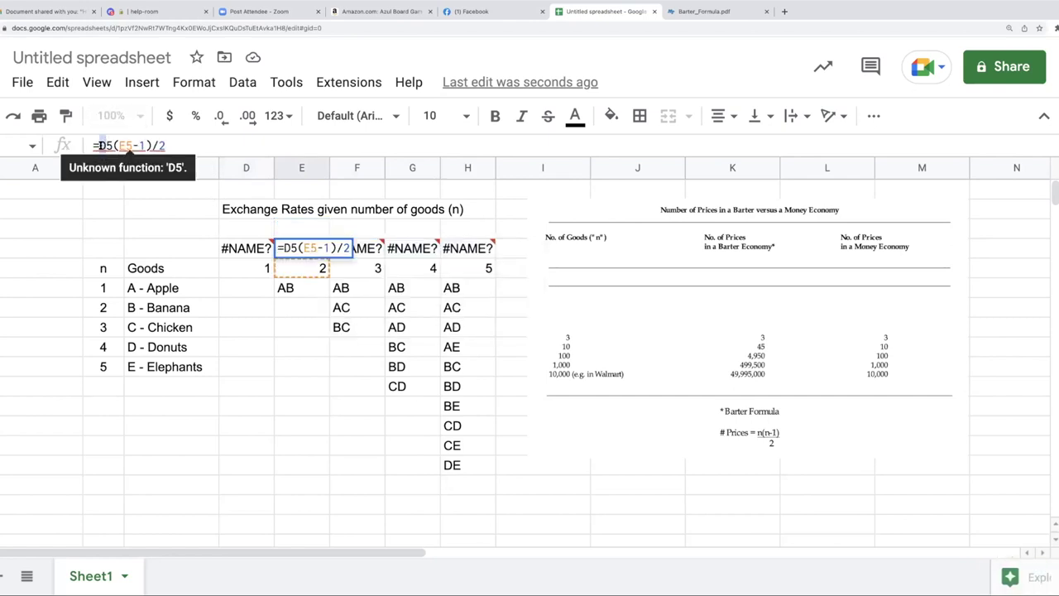
{"action": "key", "text": "Delete"}
{"action": "type", "text": "E"}
{"action": "key", "text": "Return"}
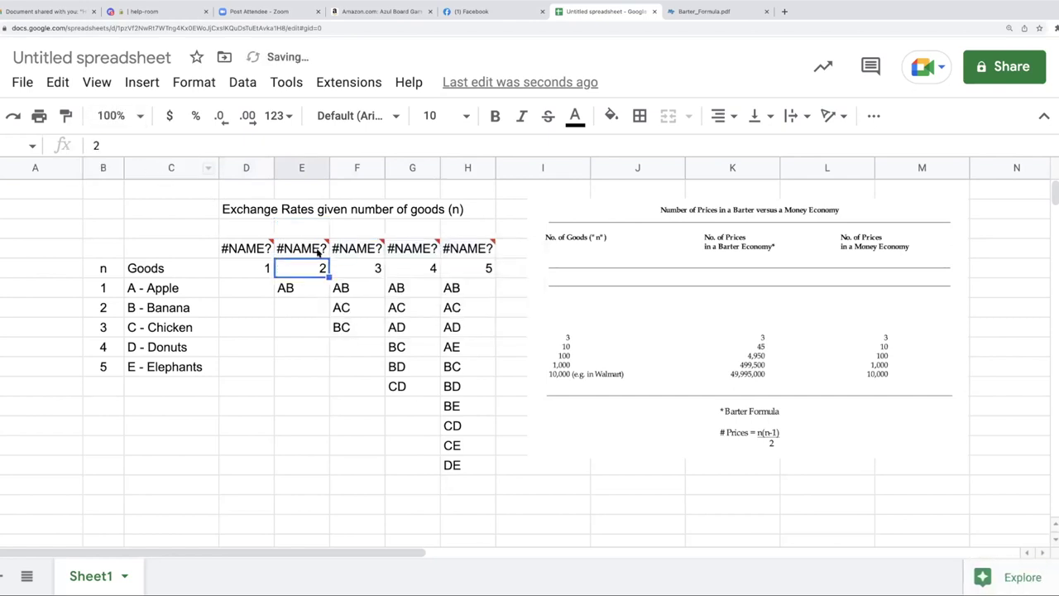
{"action": "left_click", "coordinate": [318, 250]}
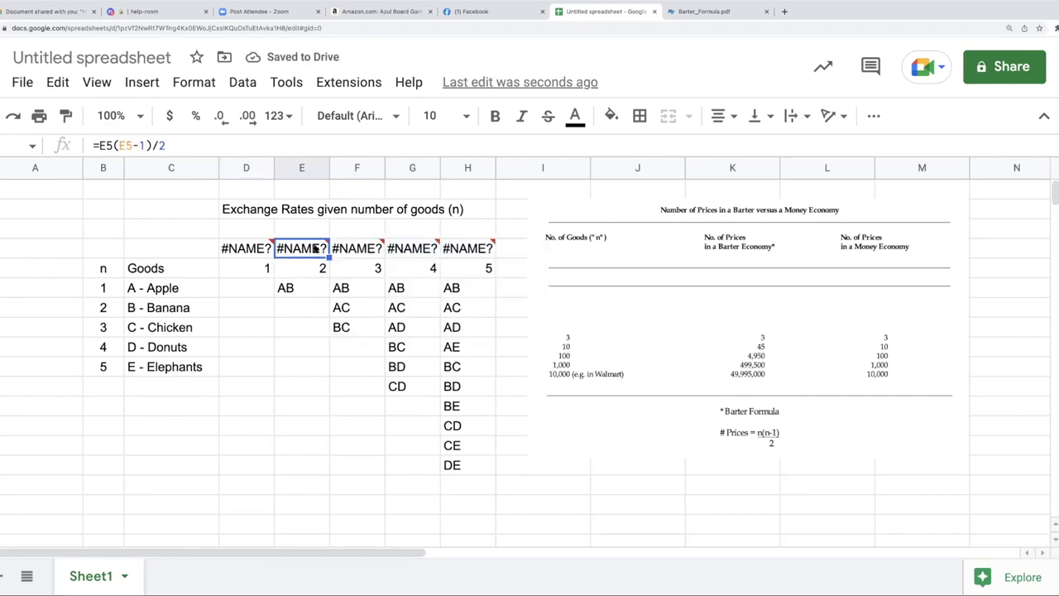
{"action": "mouse_move", "coordinate": [315, 248]}
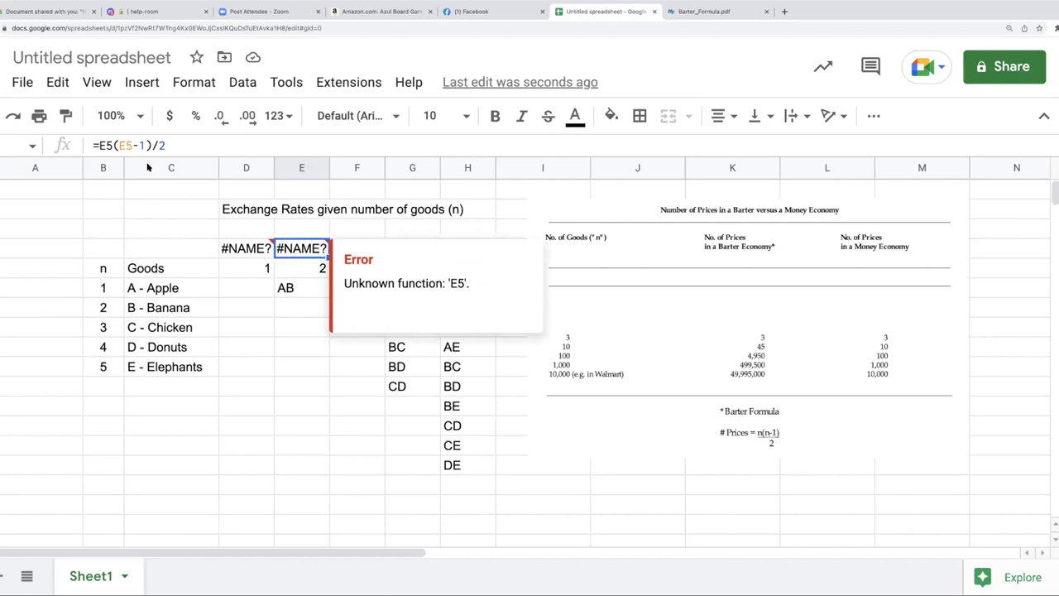
{"action": "left_click", "coordinate": [97, 146]}
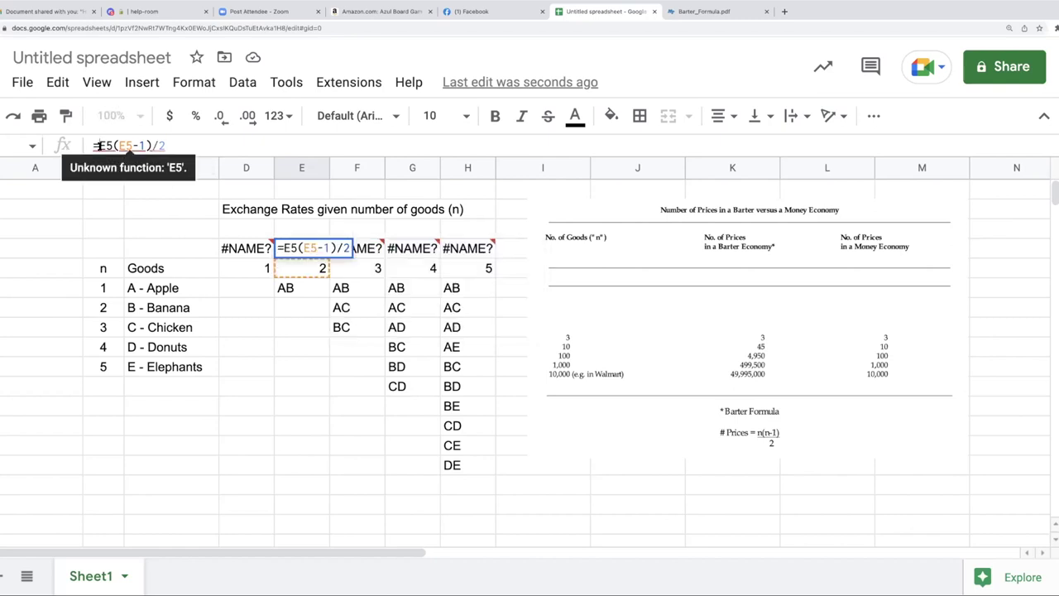
{"action": "left_click", "coordinate": [239, 349]}
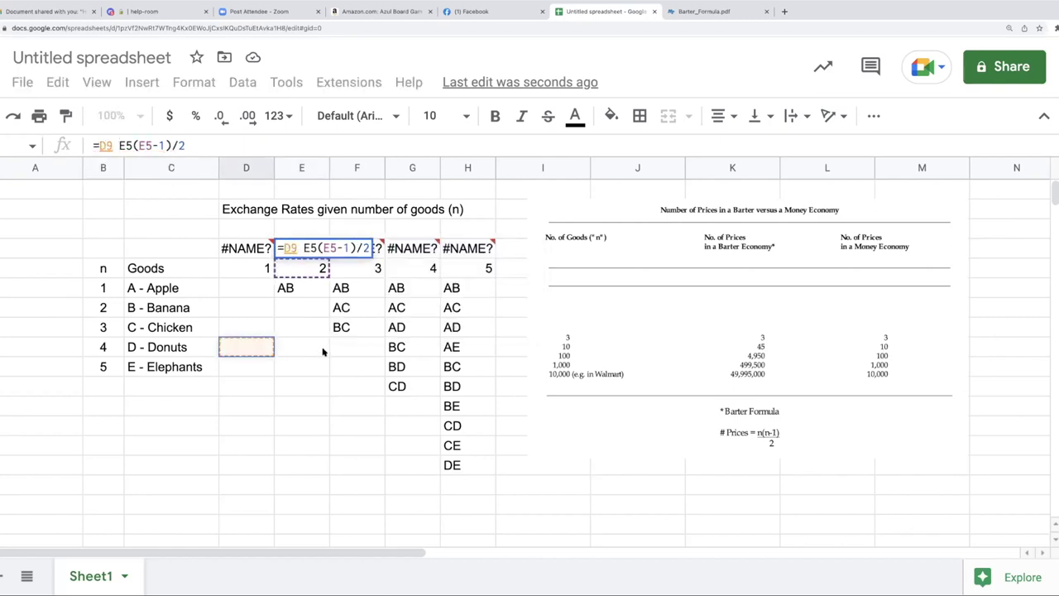
{"action": "key", "text": "Escape"}
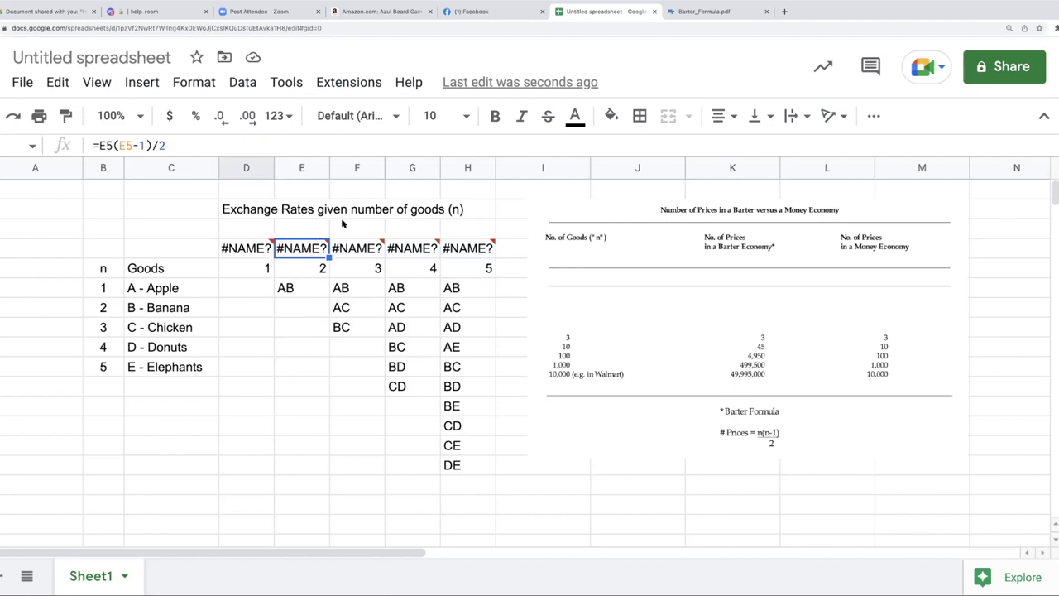
{"action": "key", "text": "Delete"}
Rebuild E4's formula from E5 as =E5(E5-1)/, which still returns #NAME?
{"action": "type", "text": "="}
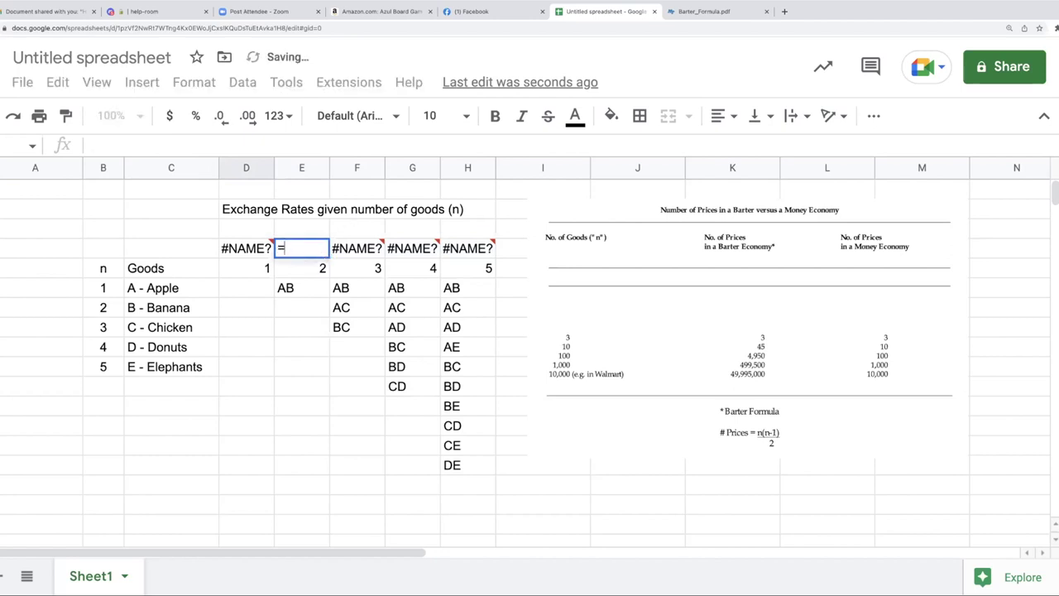
{"action": "left_click", "coordinate": [317, 271]}
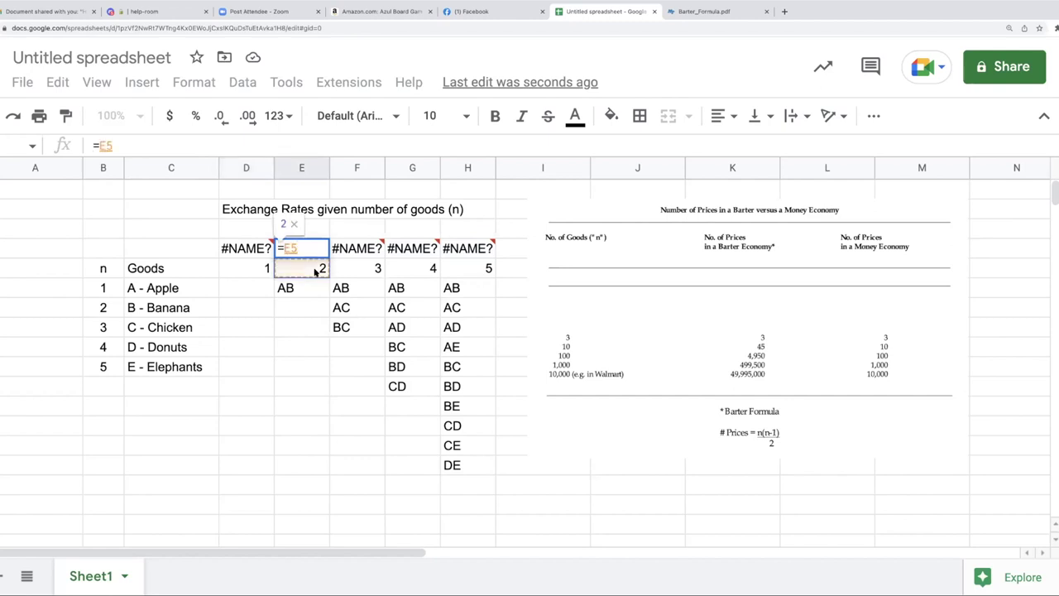
{"action": "type", "text": "("}
{"action": "left_click", "coordinate": [315, 269]}
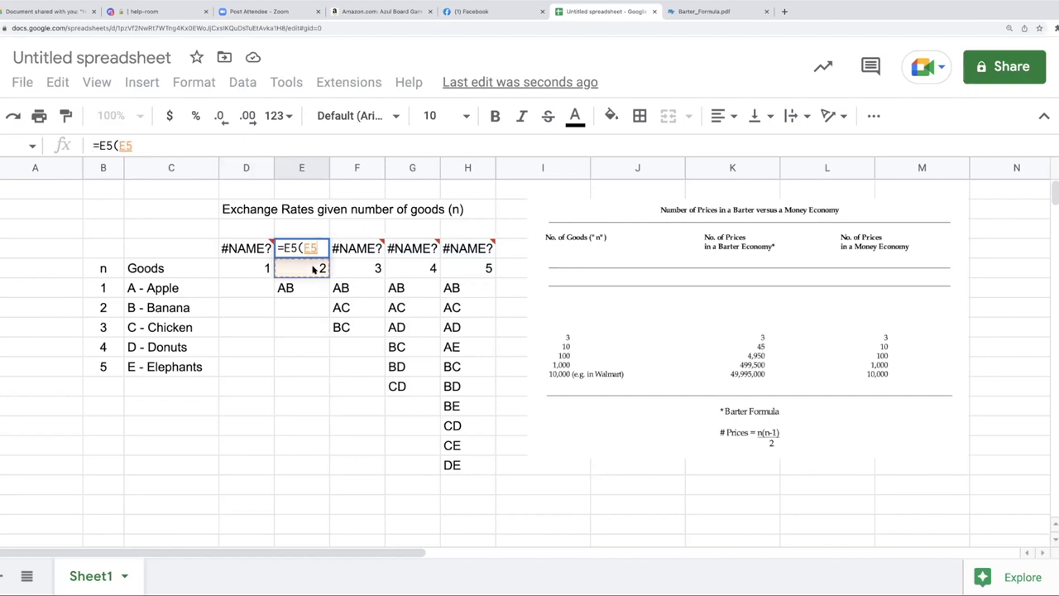
{"action": "type", "text": "-1)"}
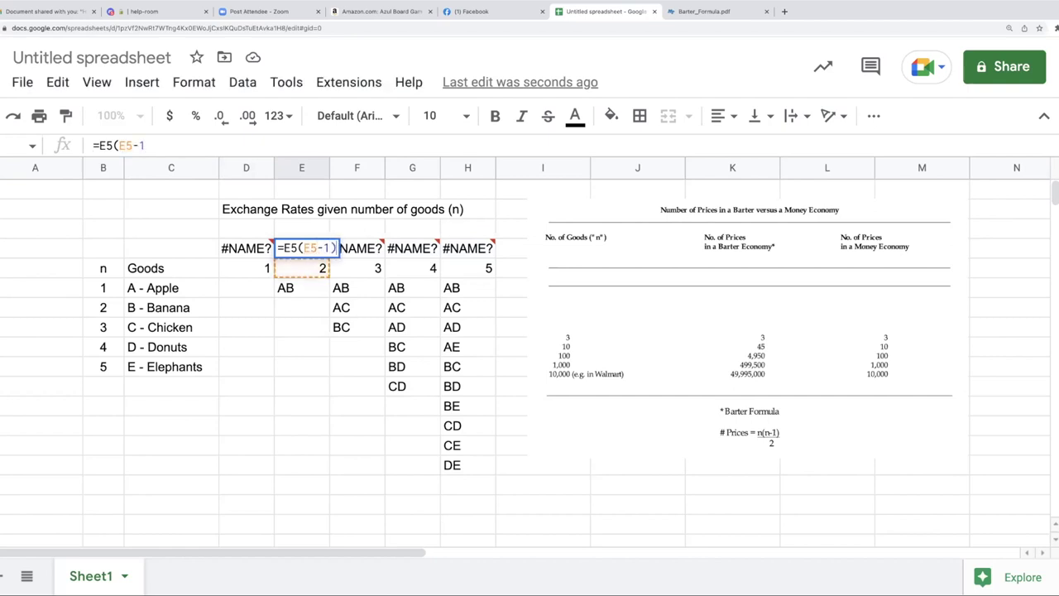
{"action": "type", "text": "/"}
{"action": "key", "text": "Return"}
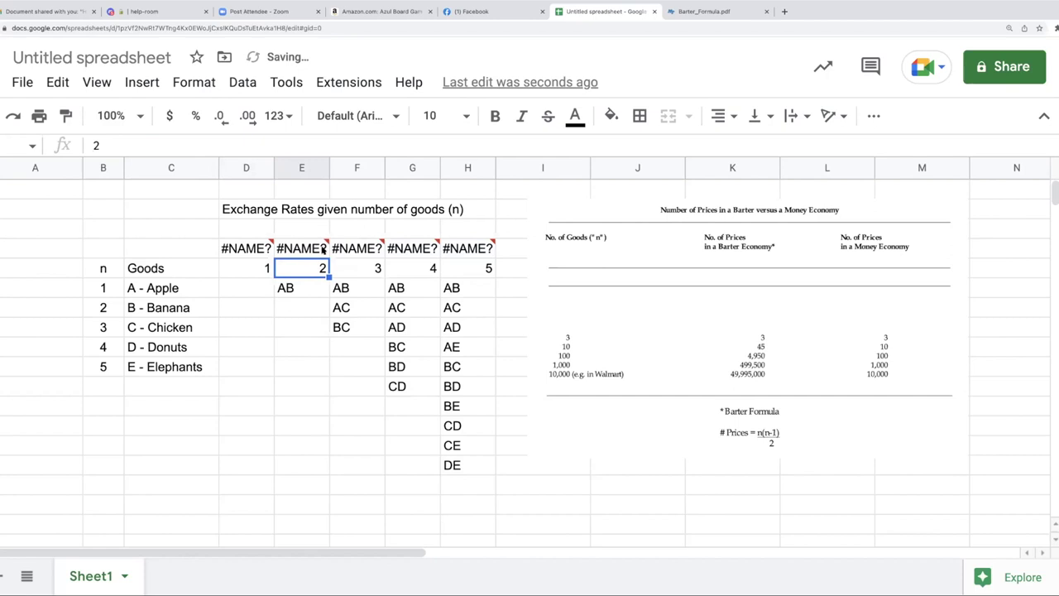
{"action": "left_click", "coordinate": [324, 249]}
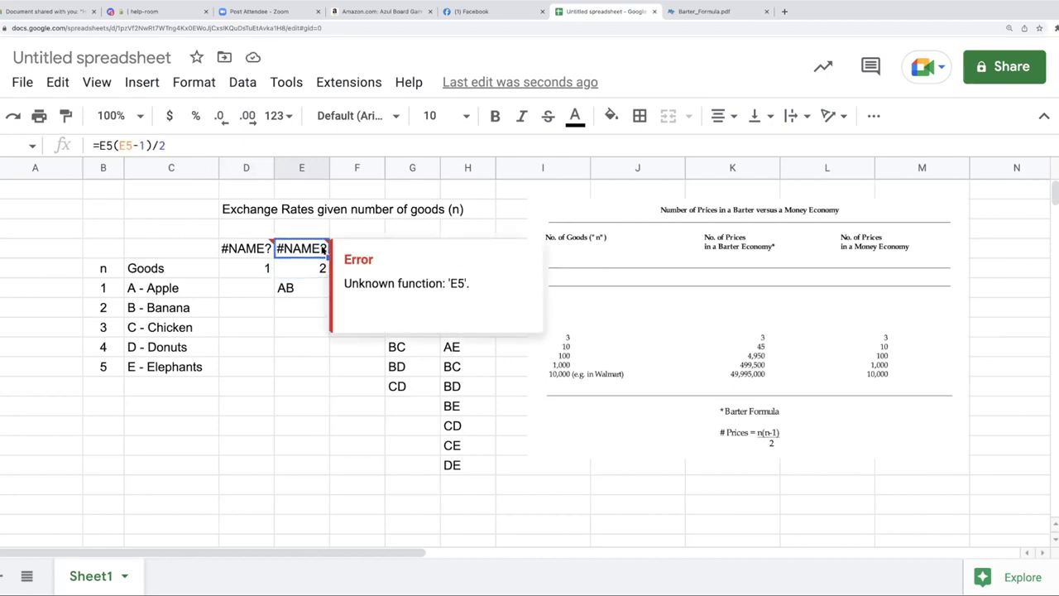
{"action": "left_click", "coordinate": [296, 346]}
{"action": "left_click", "coordinate": [298, 248]}
{"action": "double_click", "coordinate": [298, 248]}
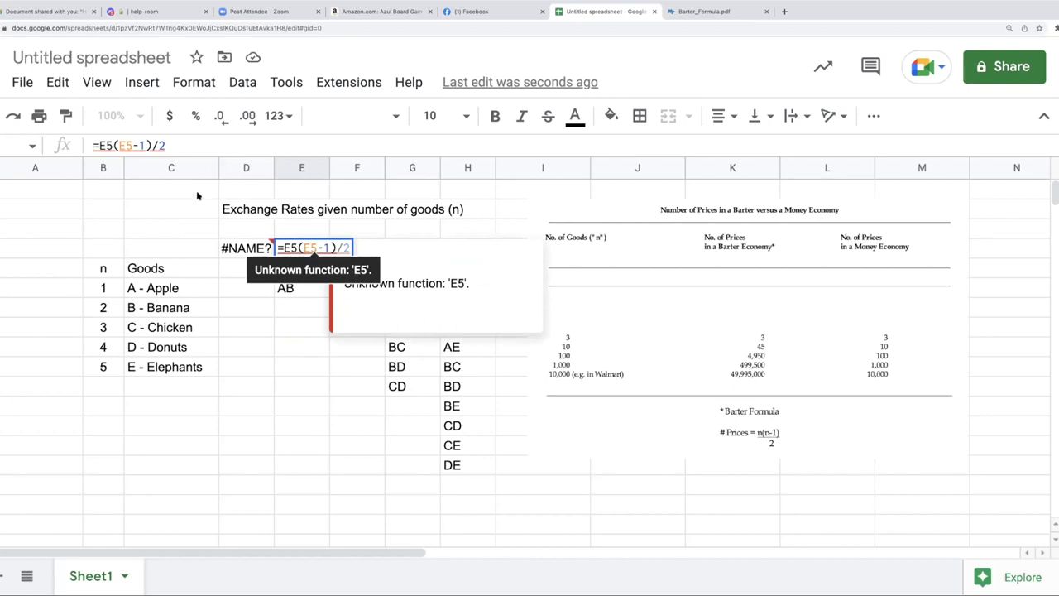
{"action": "left_click", "coordinate": [195, 233]}
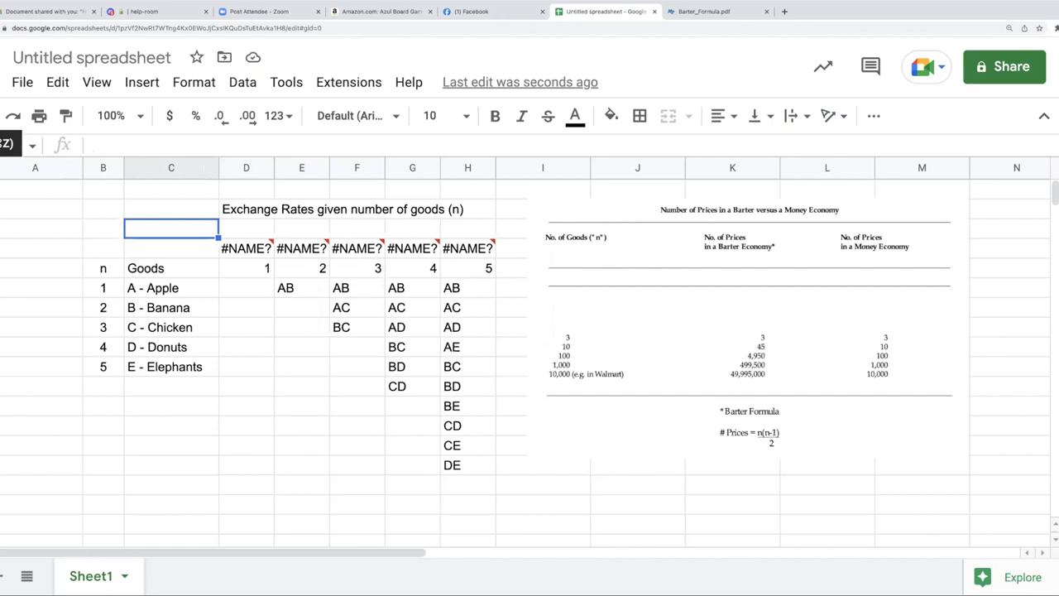
Undo the broken formula entries with Ctrl+Z
{"action": "key", "text": "ctrl+z"}
{"action": "key", "text": "ctrl+z"}
{"action": "key", "text": "ctrl+z"}
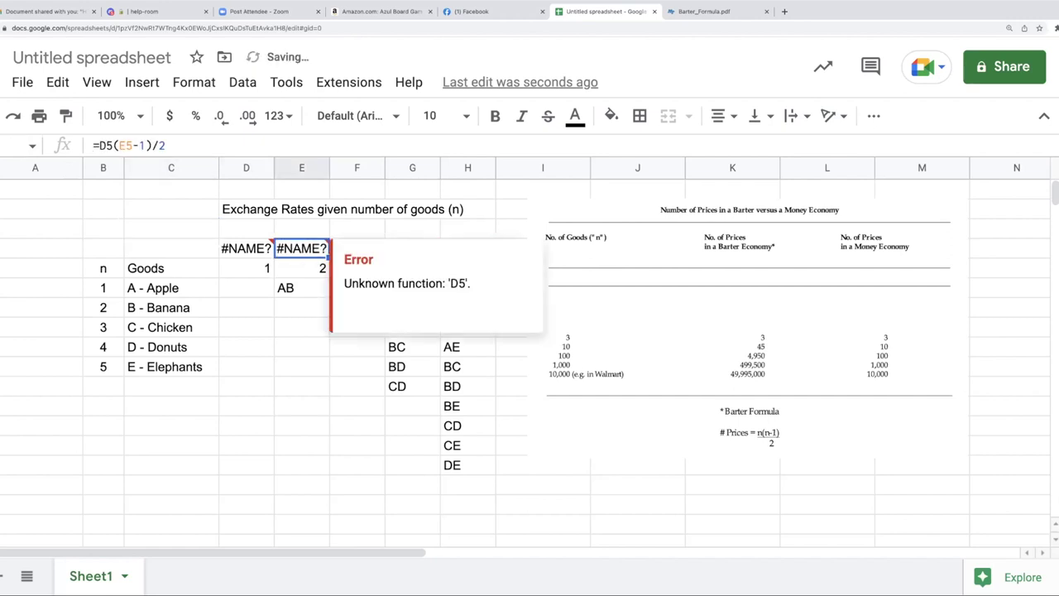
{"action": "key", "text": "ctrl+z"}
{"action": "left_click", "coordinate": [229, 372]}
{"action": "left_click", "coordinate": [266, 242]}
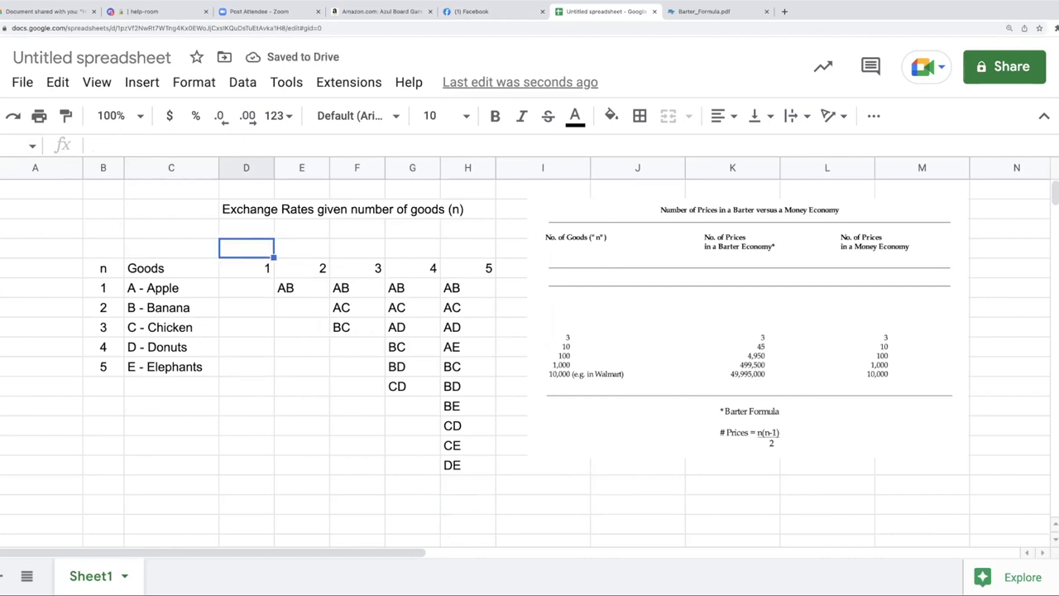
Start a formula referencing the n value 1, then cancel the attempts
{"action": "type", "text": "="}
{"action": "left_click", "coordinate": [263, 273]}
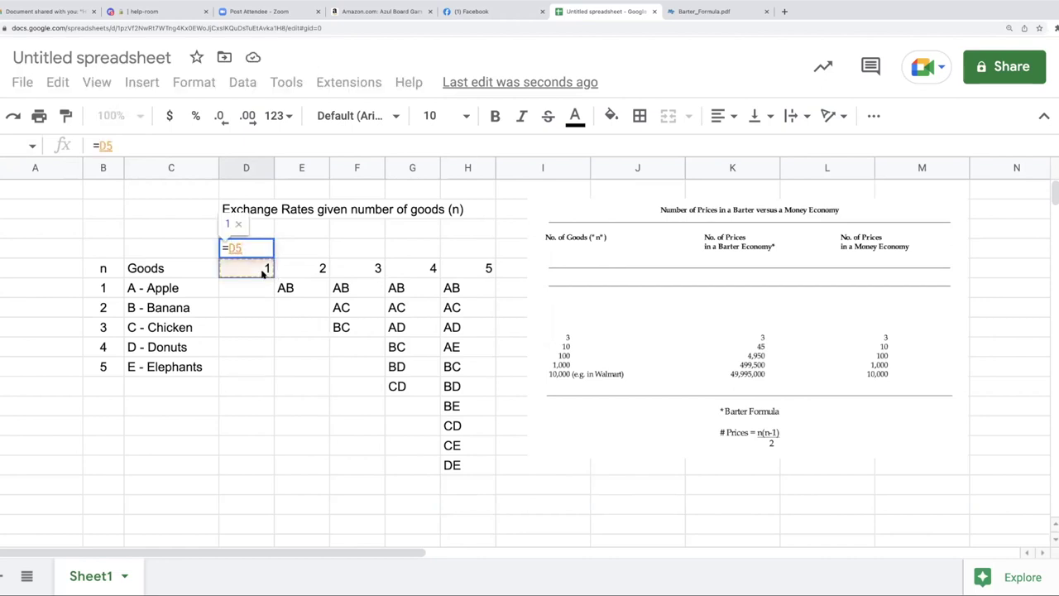
{"action": "left_click", "coordinate": [238, 223]}
{"action": "left_click", "coordinate": [319, 248]}
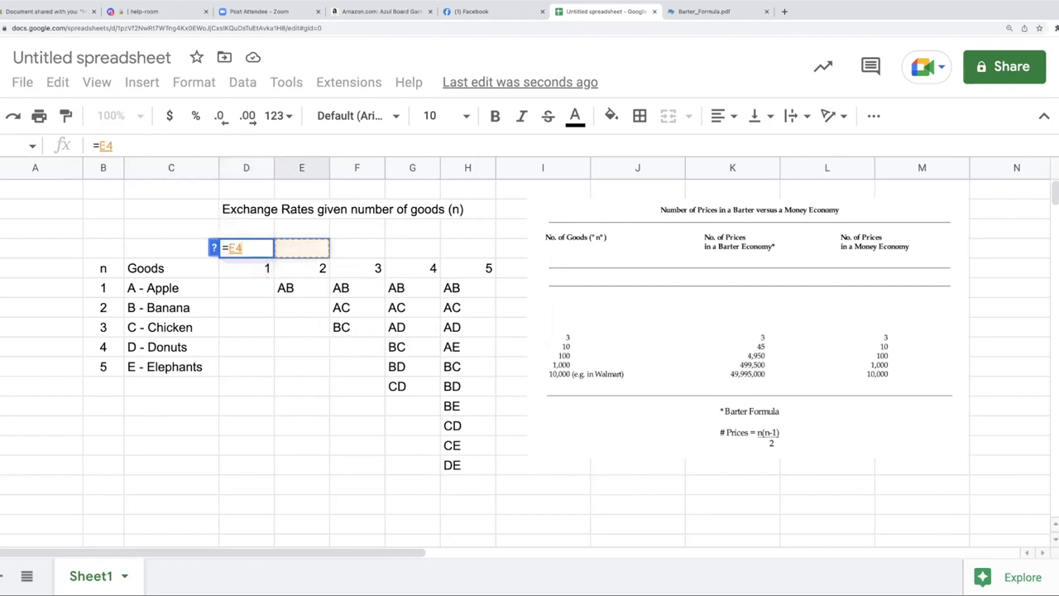
{"action": "key", "text": "Escape"}
{"action": "left_click", "coordinate": [315, 254]}
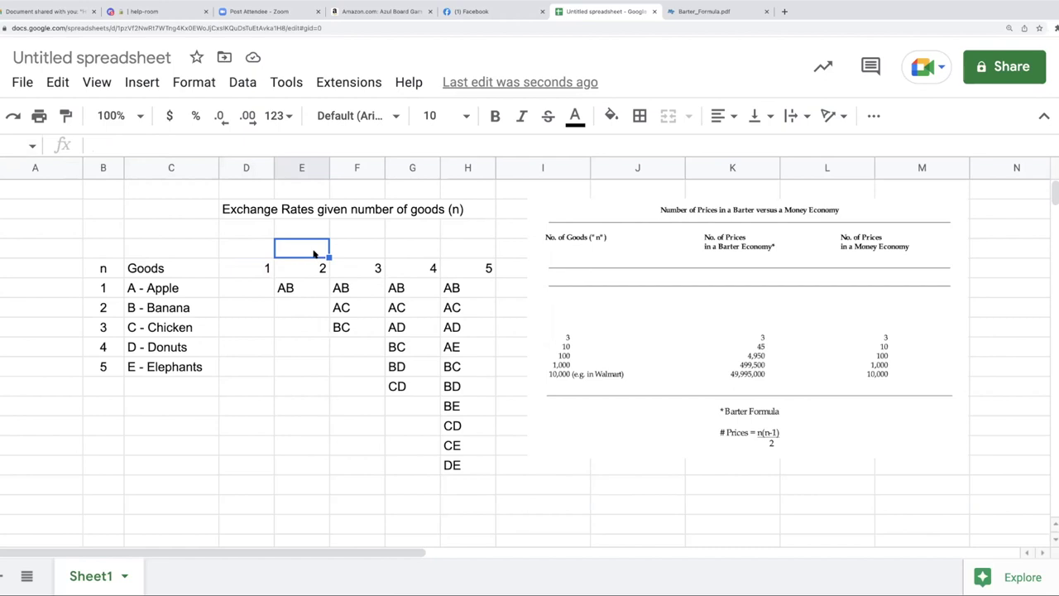
{"action": "type", "text": "="}
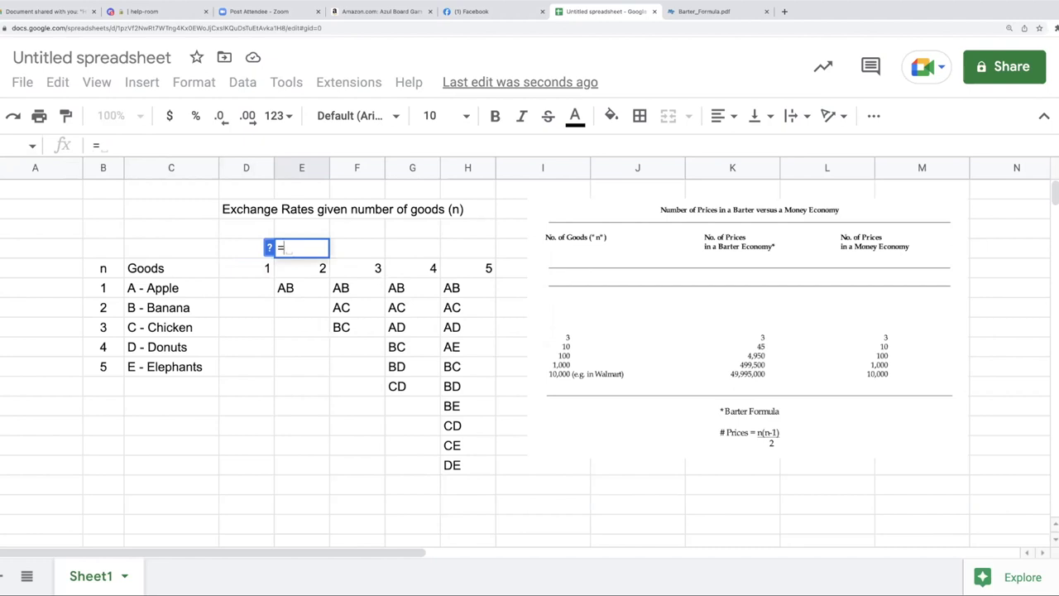
{"action": "key", "text": "Escape"}
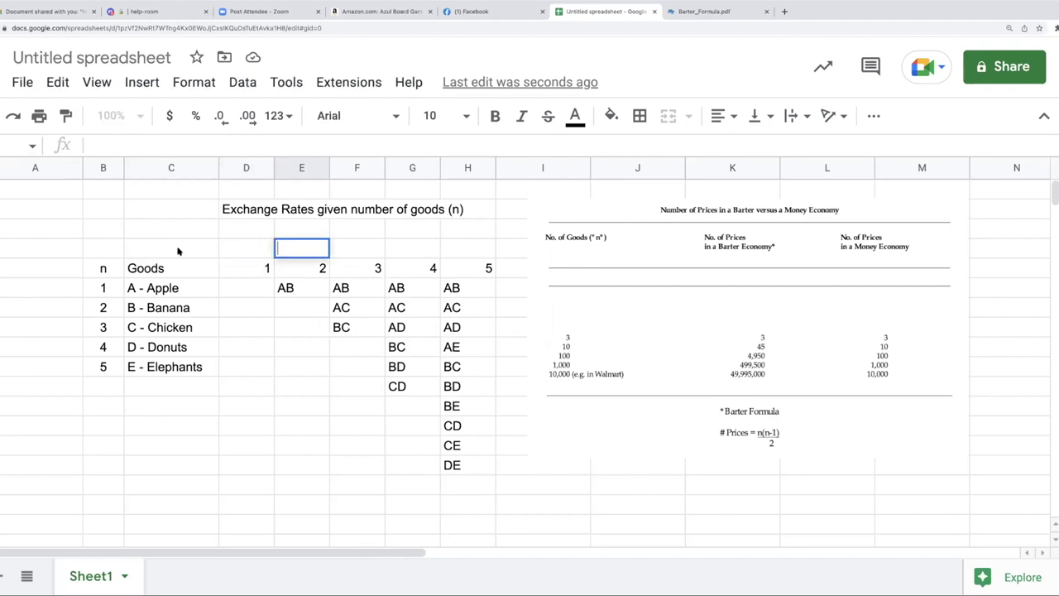
Enter the plain-text label n(n-1)/2 in D4, directly above the n = 1 header
{"action": "left_click", "coordinate": [243, 248]}
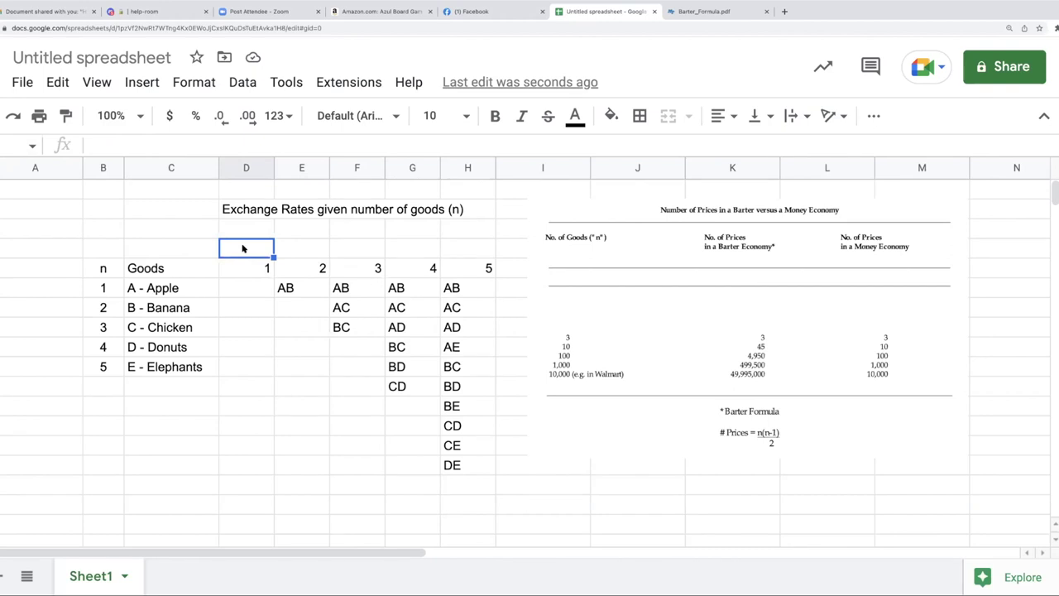
{"action": "type", "text": "n"}
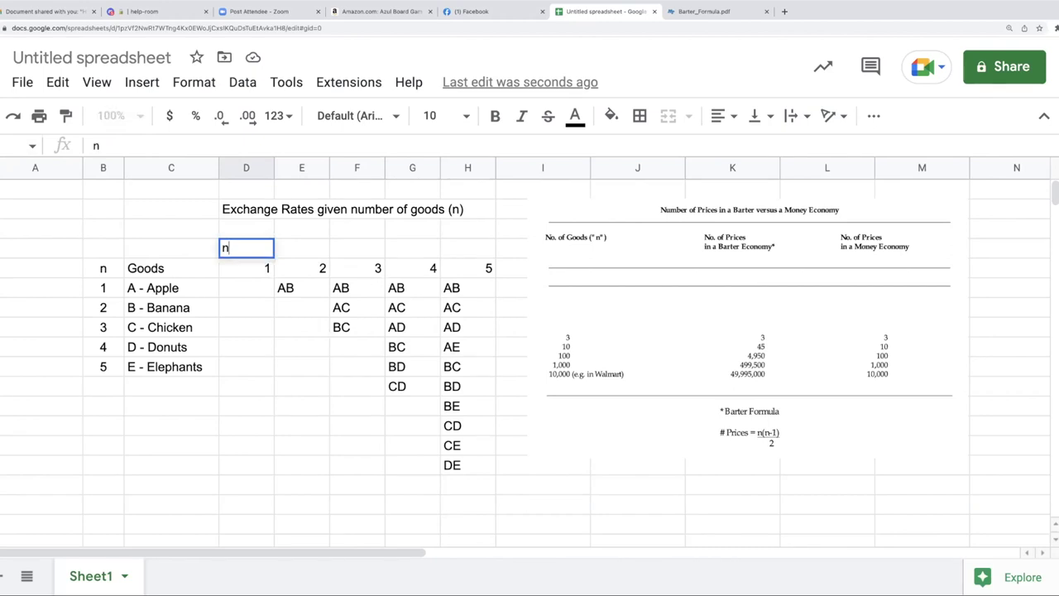
{"action": "type", "text": "(n-1)/2"}
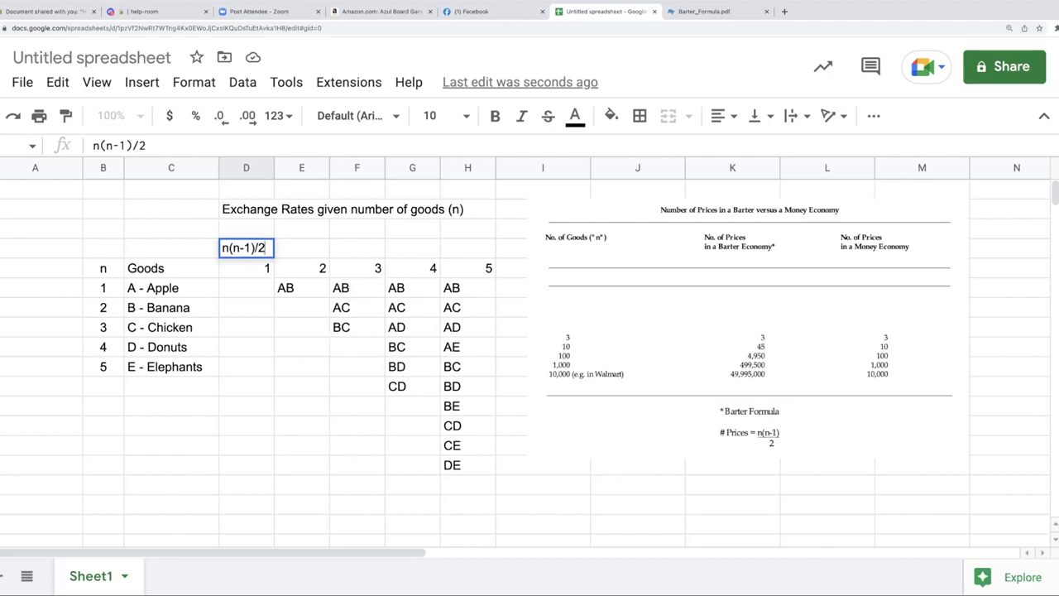
{"action": "key", "text": "Return"}
{"action": "key", "text": "super+plus"}
{"action": "key", "text": "super+plus"}
{"action": "key", "text": "super+plus"}
{"action": "key", "text": "super+plus"}
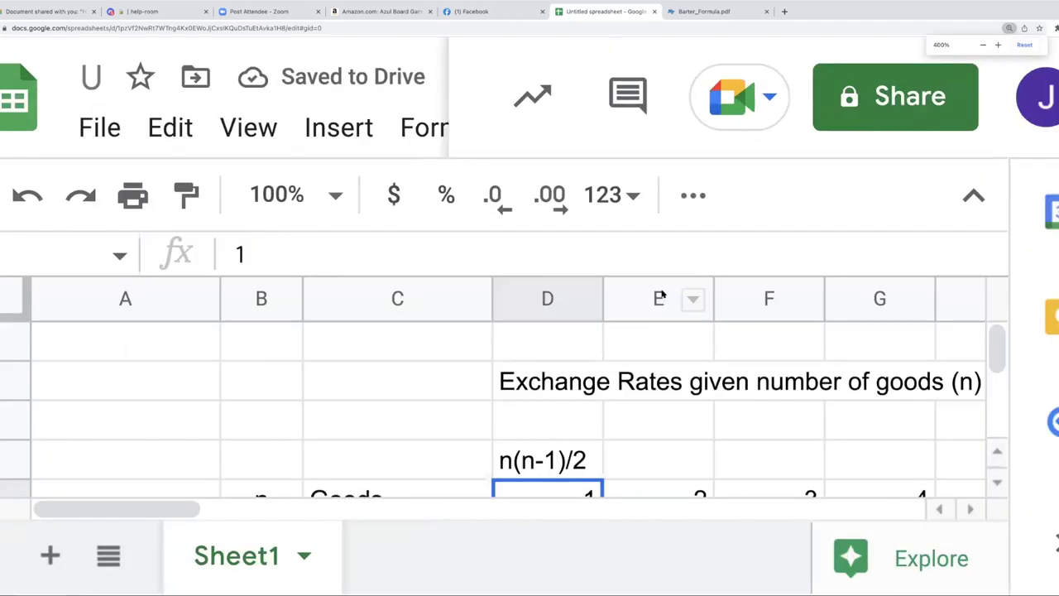
Cut the n(n-1)/2 label and paste it one row higher, beneath the title
{"action": "left_click", "coordinate": [653, 424]}
{"action": "key", "text": "super+minus"}
{"action": "key", "text": "super+minus"}
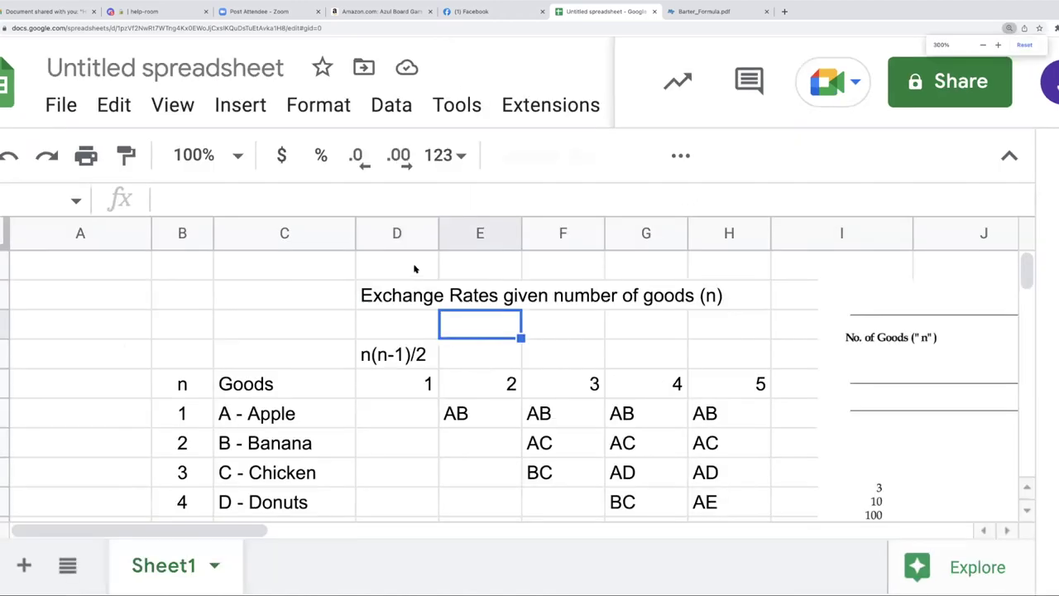
{"action": "left_click", "coordinate": [380, 354]}
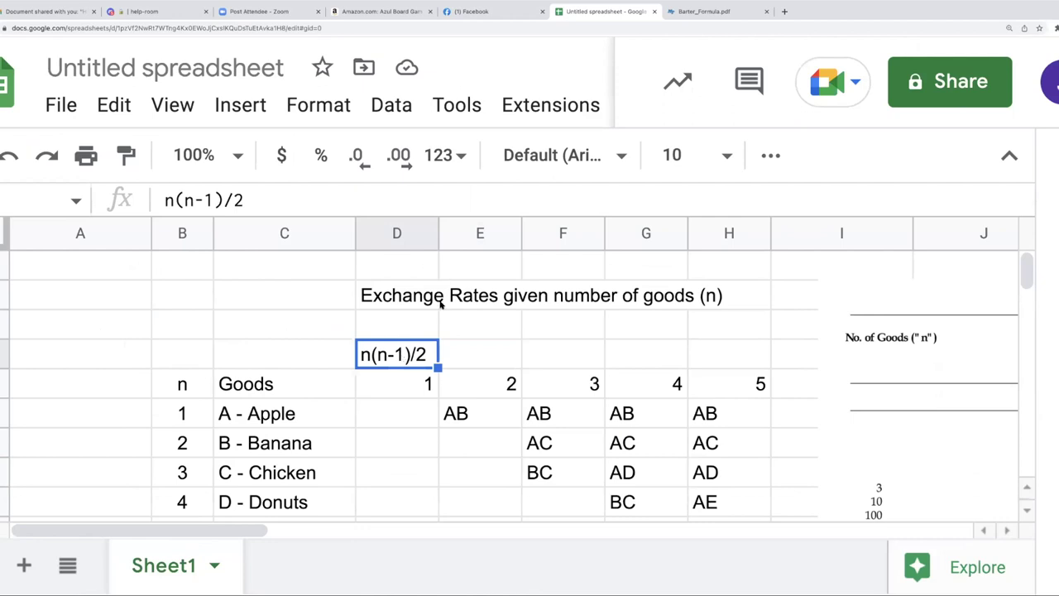
{"action": "key", "text": "super+c"}
{"action": "key", "text": "Up"}
{"action": "key", "text": "super+v"}
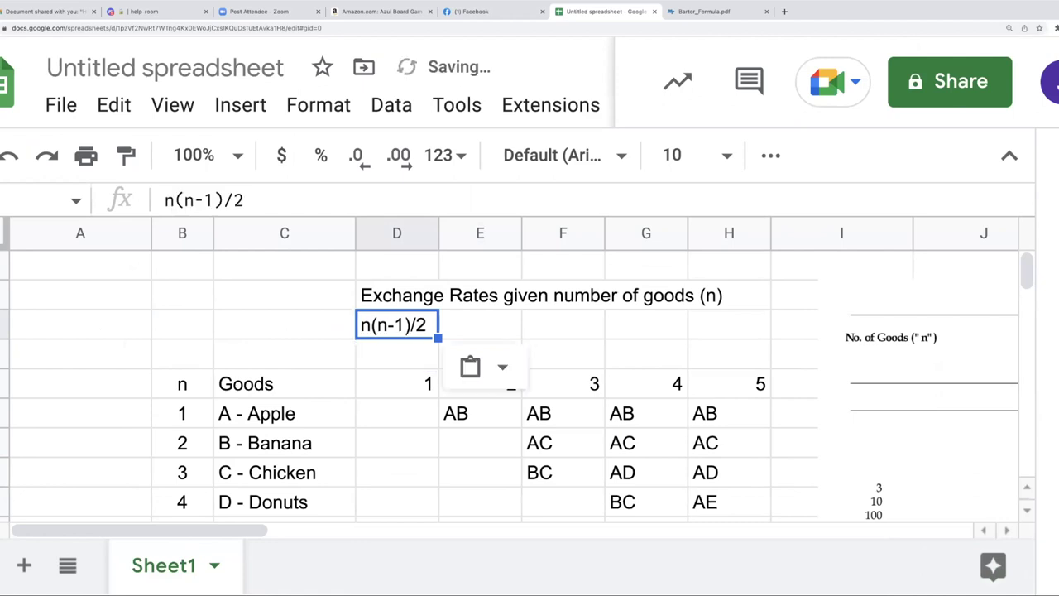
{"action": "key", "text": "Down"}
Select the now-empty cell D3 above the n = 1 header
{"action": "left_click", "coordinate": [497, 358]}
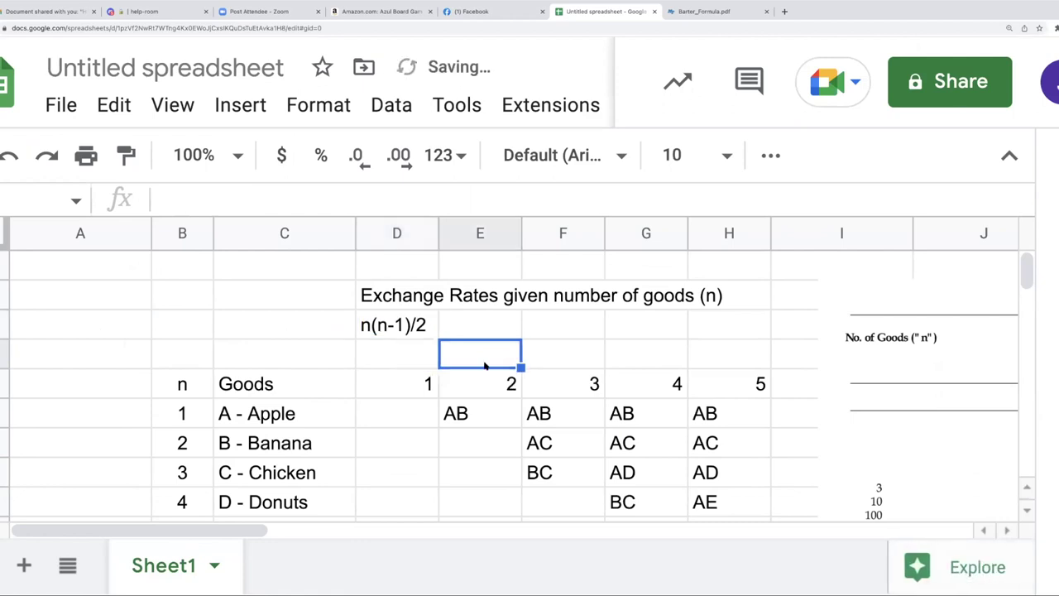
{"action": "left_click", "coordinate": [421, 383]}
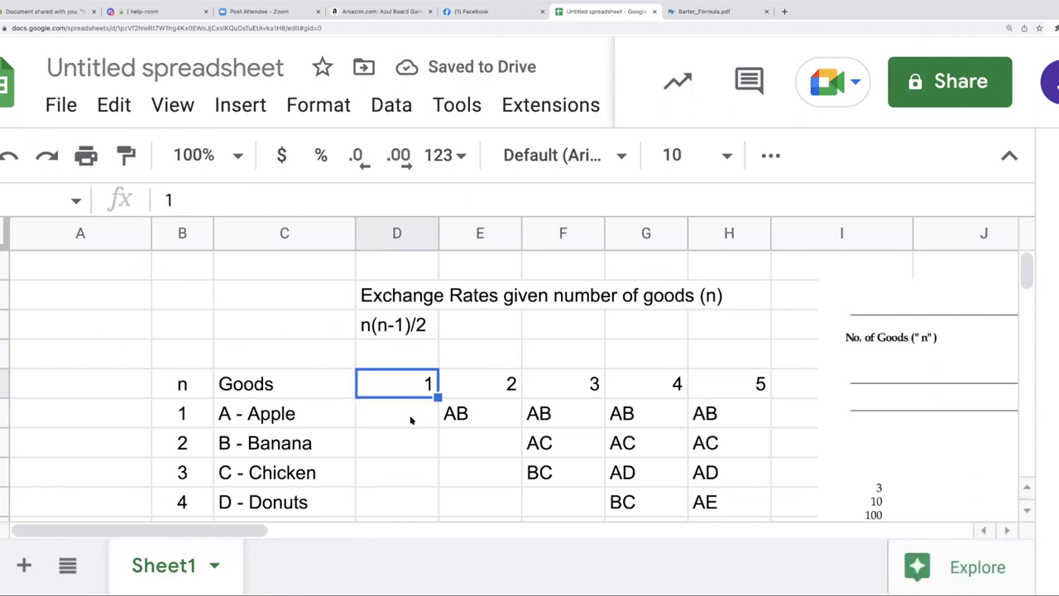
{"action": "scroll", "coordinate": [683, 361], "scroll_direction": "down", "scroll_amount": 2}
{"action": "scroll", "coordinate": [650, 362], "scroll_direction": "up", "scroll_amount": 2}
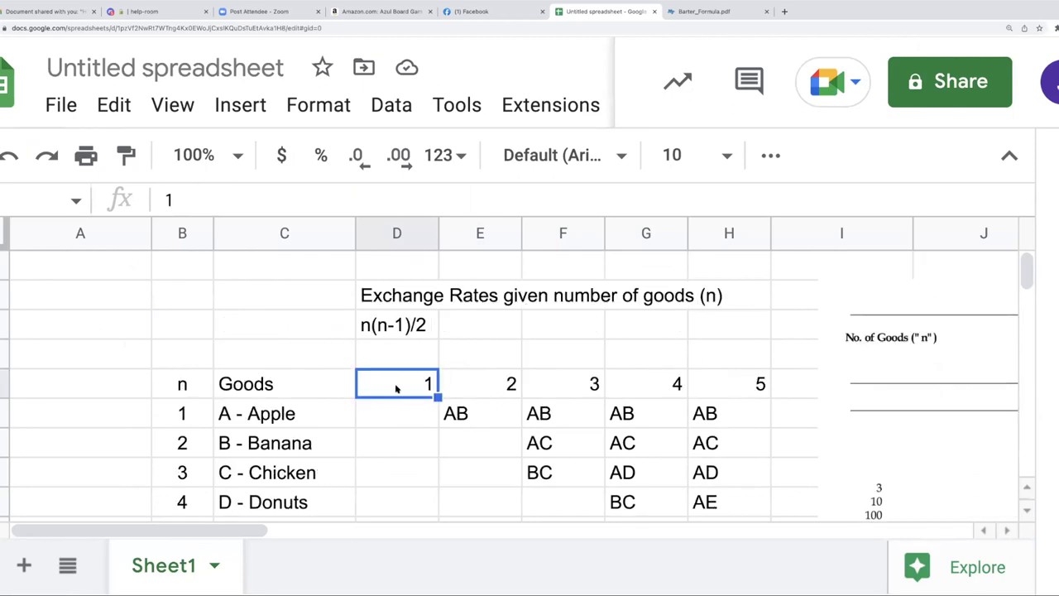
{"action": "left_click", "coordinate": [394, 356]}
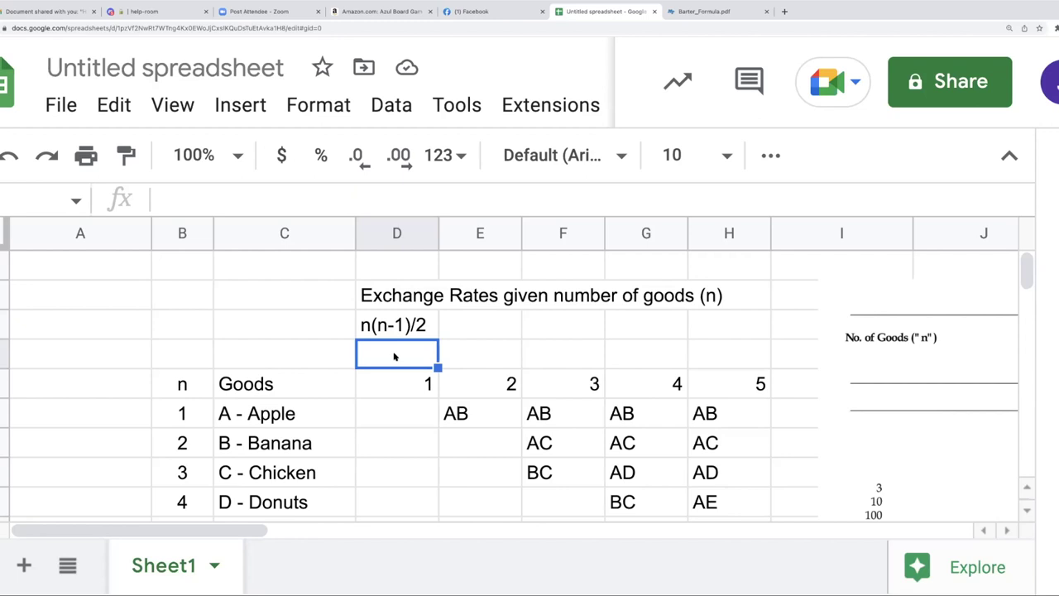
Write '=1(1-1)/2 = 1(0)/2 as text in D3
{"action": "type", "text": "1"}
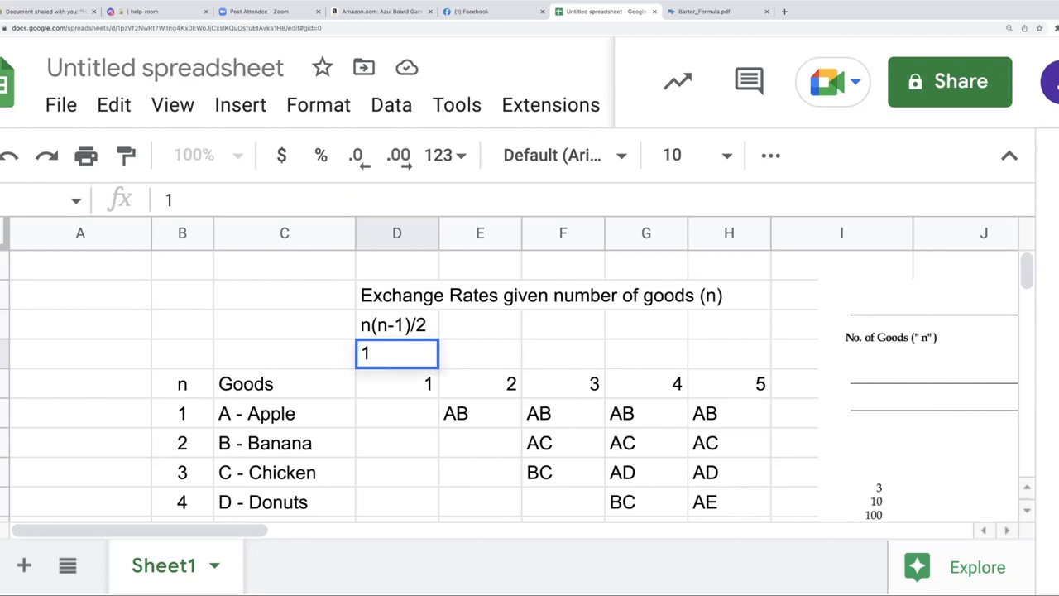
{"action": "type", "text": "(1-1)/2"}
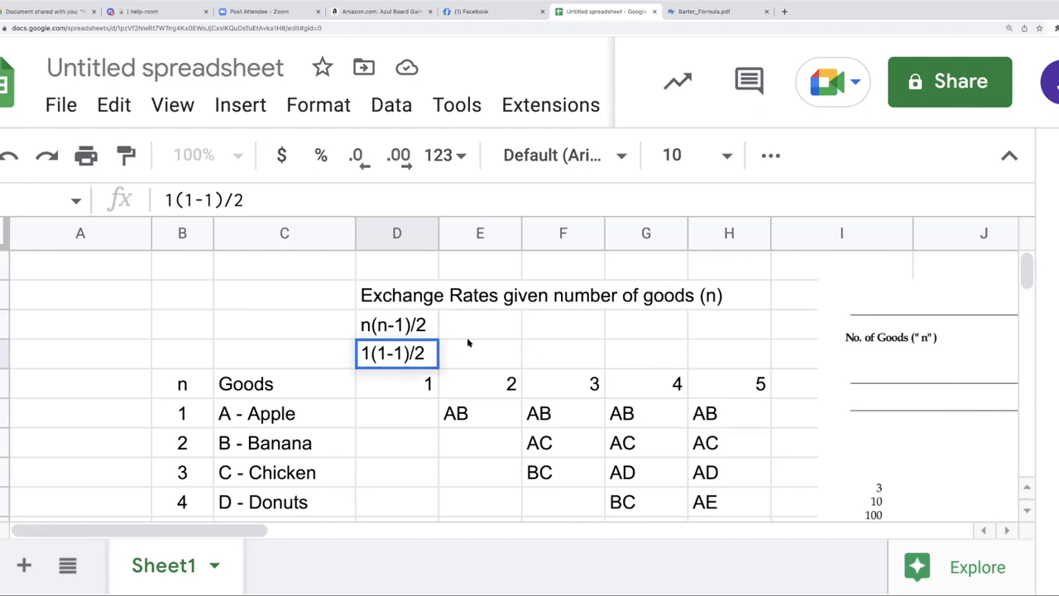
{"action": "left_click", "coordinate": [411, 353]}
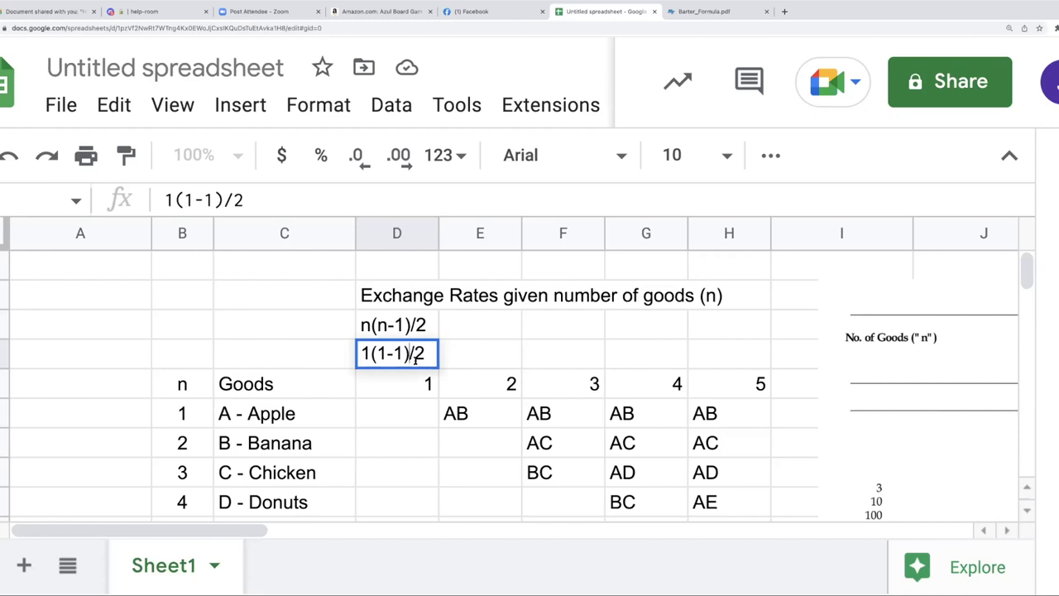
{"action": "left_click_drag", "start_coordinate": [423, 354], "coordinate": [361, 353]}
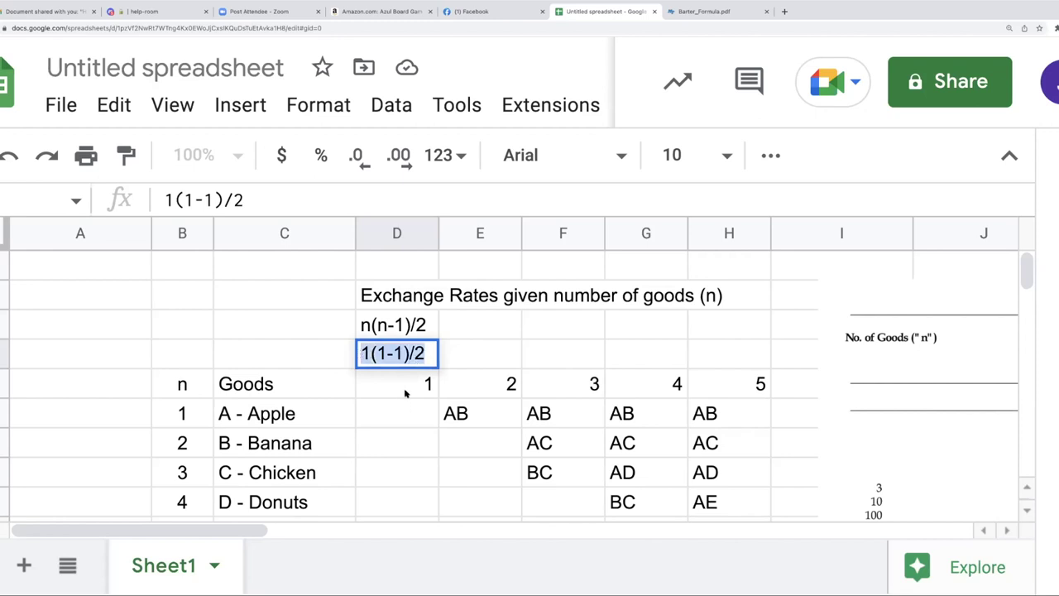
{"action": "left_click", "coordinate": [394, 354]}
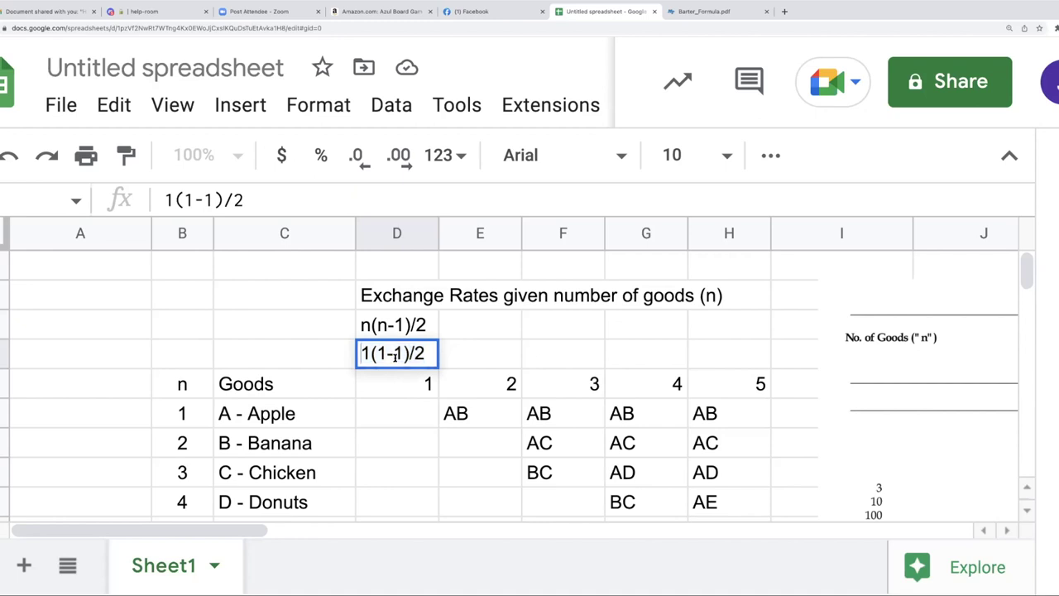
{"action": "type", "text": "'="}
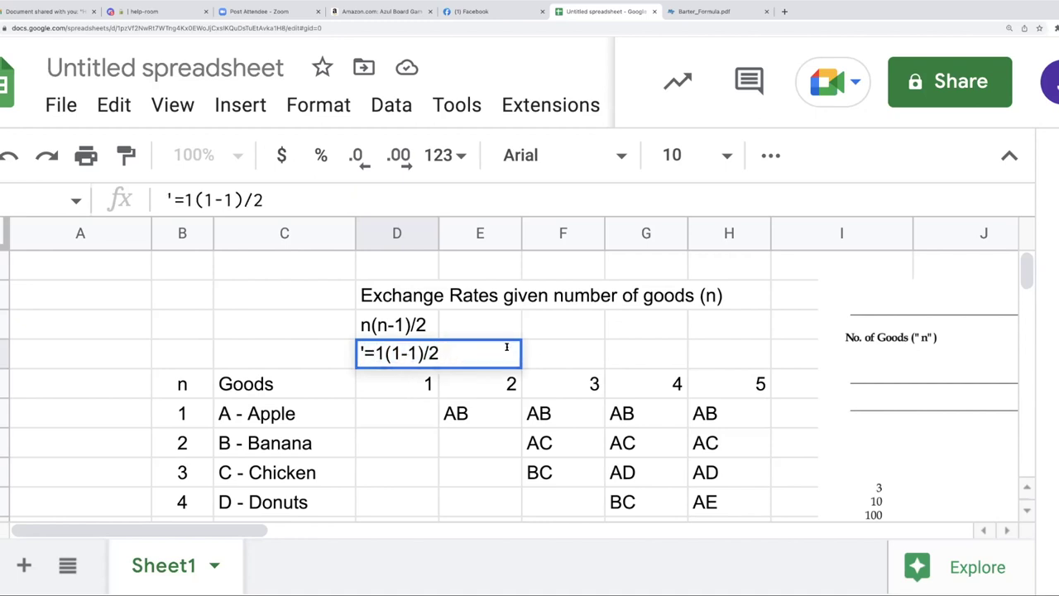
{"action": "left_click", "coordinate": [472, 349]}
{"action": "type", "text": "= 1("}
{"action": "type", "text": "0)/"}
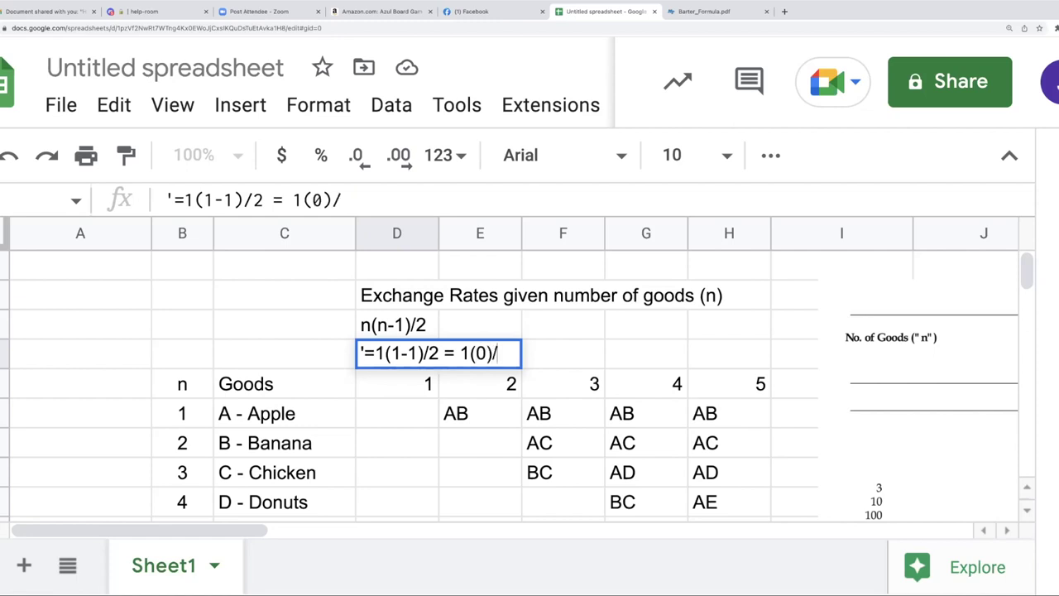
{"action": "type", "text": "2"}
Append = 0/2 to finish the n=1 calculation and commit it
{"action": "left_click_drag", "start_coordinate": [439, 353], "coordinate": [377, 354]}
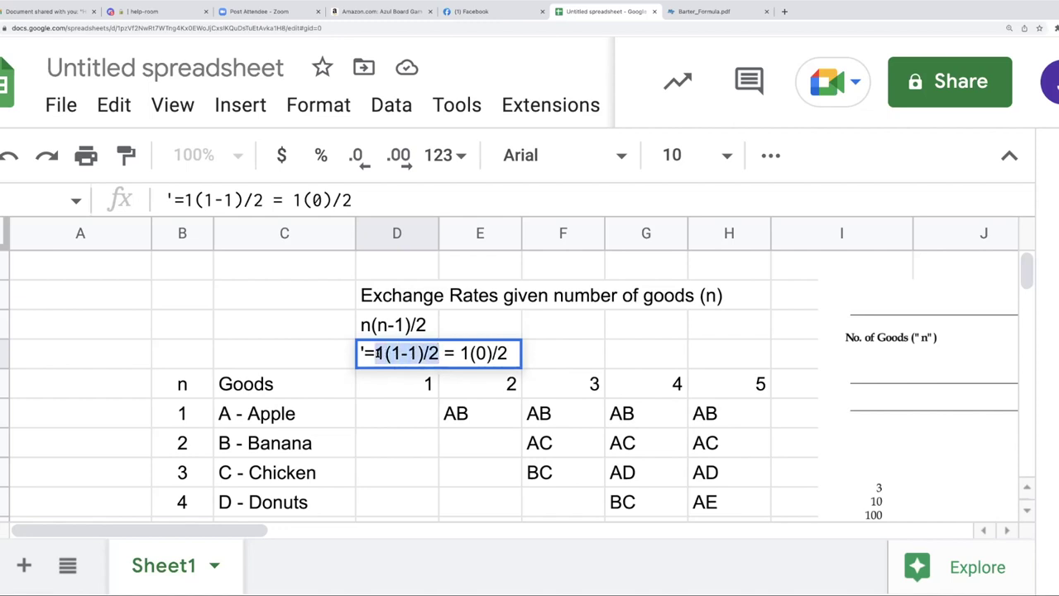
{"action": "left_click", "coordinate": [512, 354]}
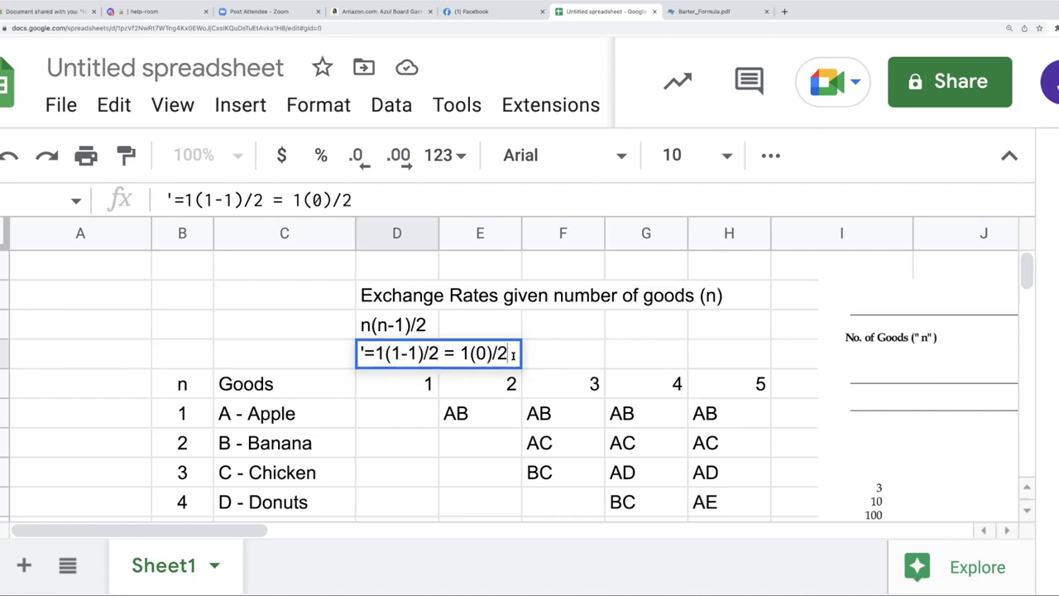
{"action": "type", "text": "="}
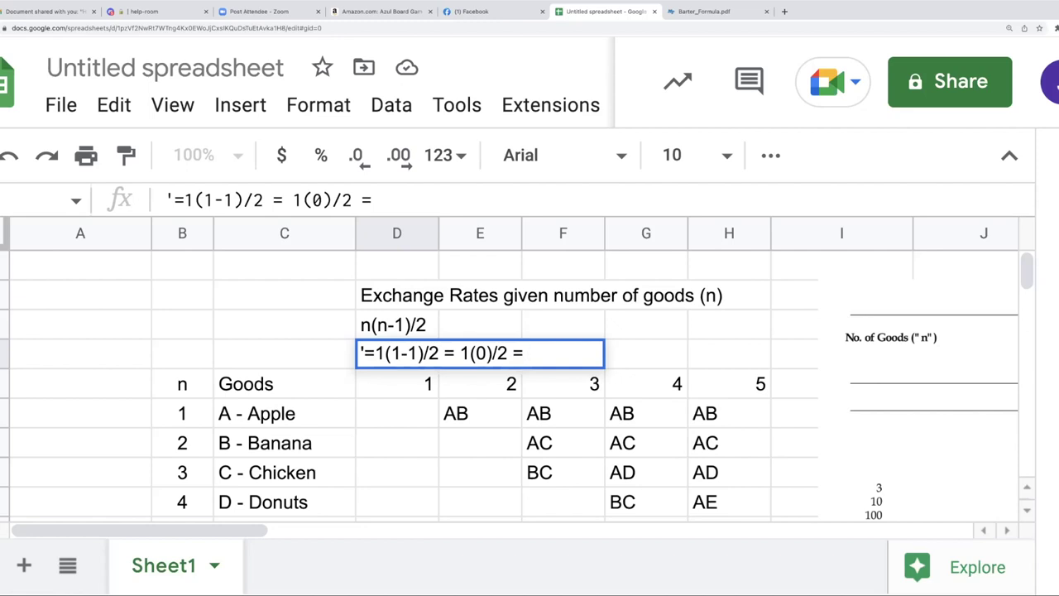
{"action": "type", "text": "0/2"}
{"action": "left_click", "coordinate": [640, 347]}
{"action": "left_click", "coordinate": [393, 388]}
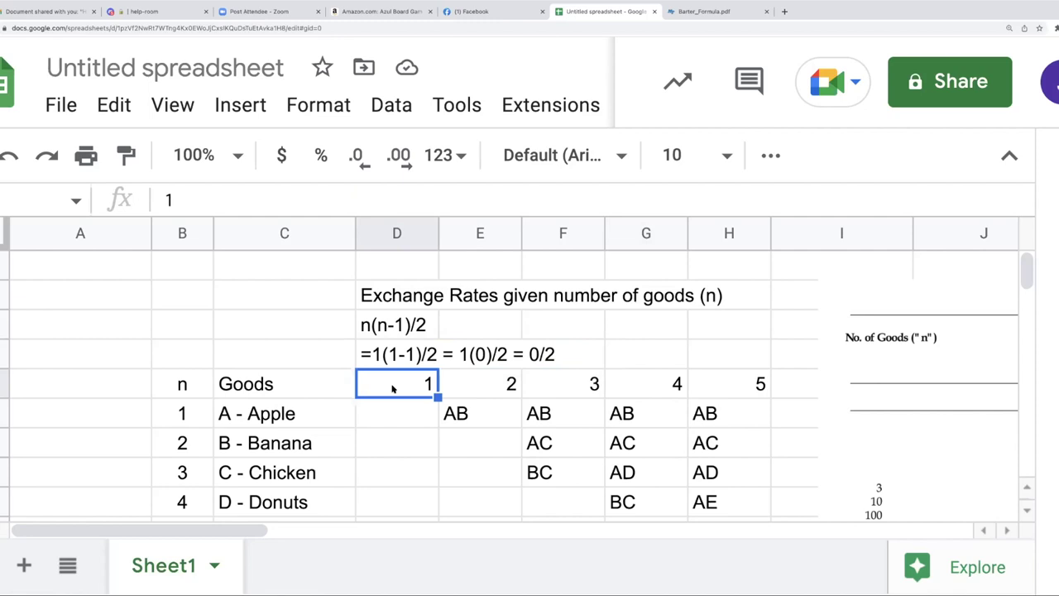
{"action": "left_click", "coordinate": [472, 357]}
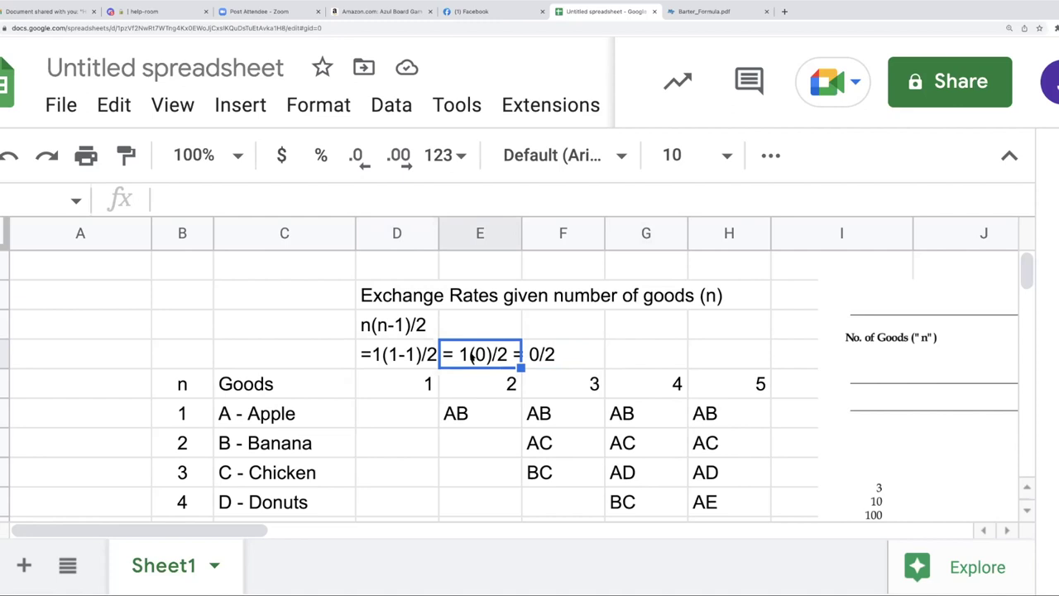
Type '=2(2-1)/2 = 2(1)/2 = (2 x 1)/2 = 2/2 = 1 as text into E3
{"action": "type", "text": "="}
{"action": "key", "text": "BackSpace"}
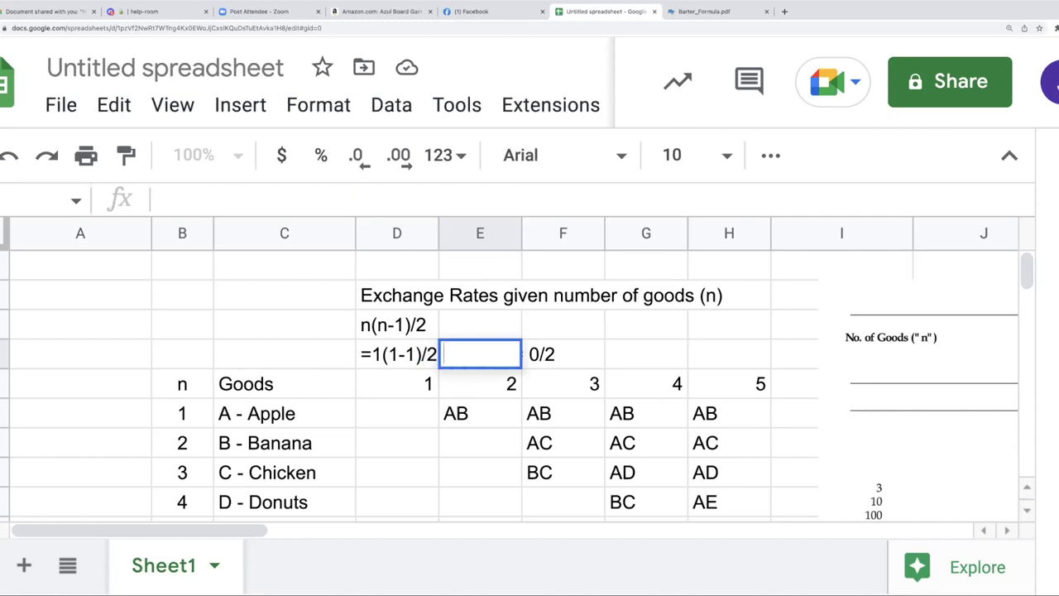
{"action": "type", "text": "'"}
{"action": "type", "text": "="}
{"action": "type", "text": "2("}
{"action": "type", "text": "2"}
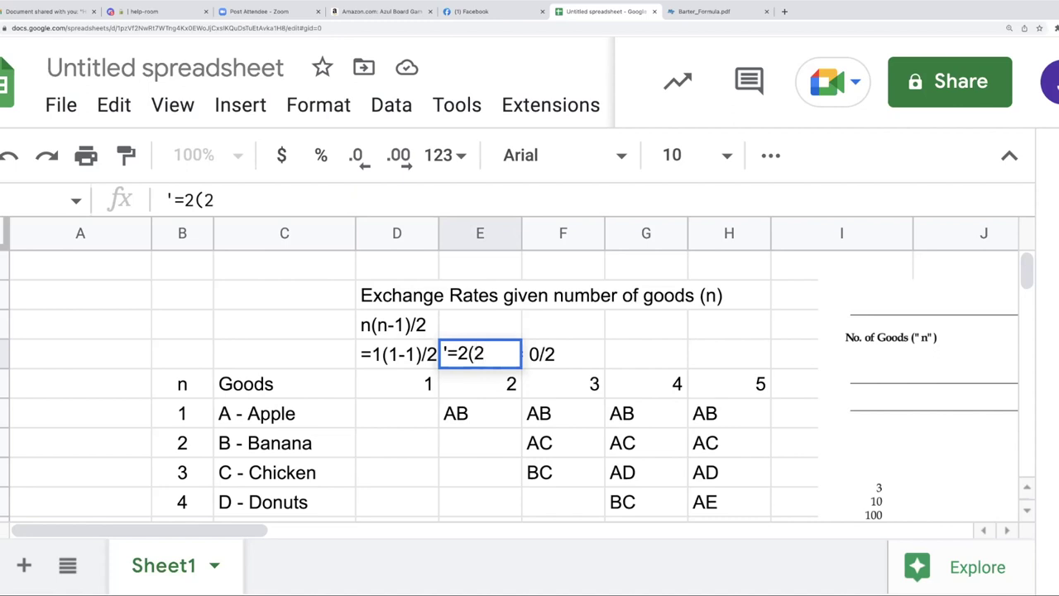
{"action": "type", "text": "-1)/2"}
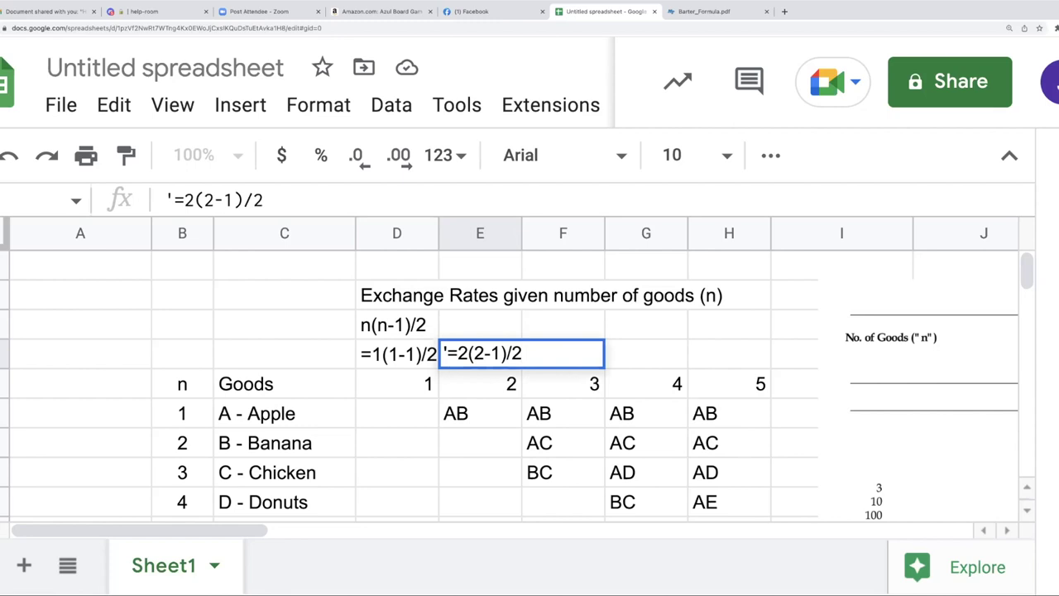
{"action": "type", "text": " ="}
{"action": "type", "text": "2(1)"}
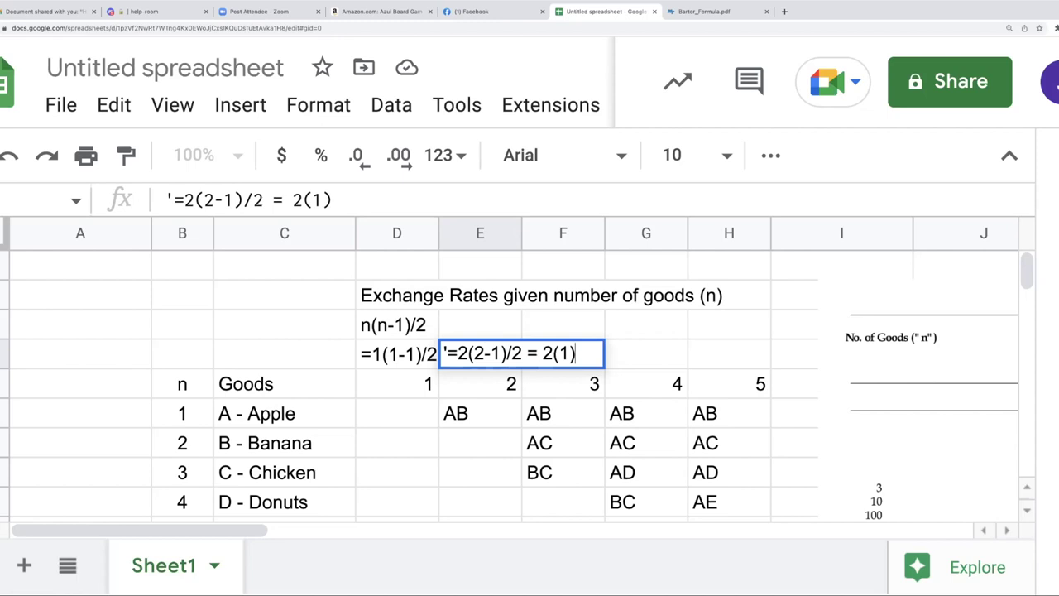
{"action": "type", "text": "/2 ="}
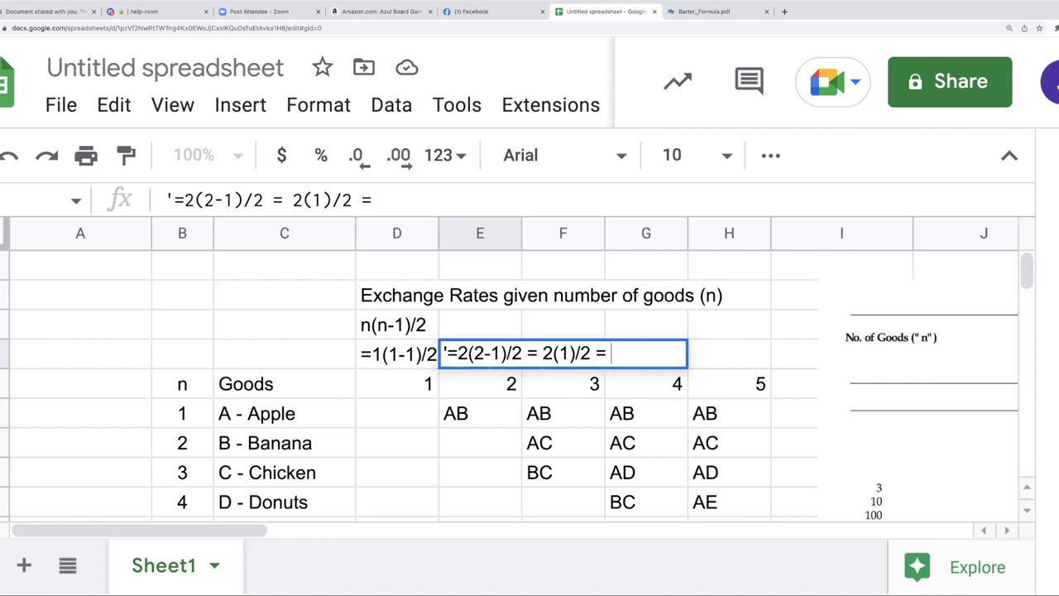
{"action": "type", "text": "(2 x 1)/"}
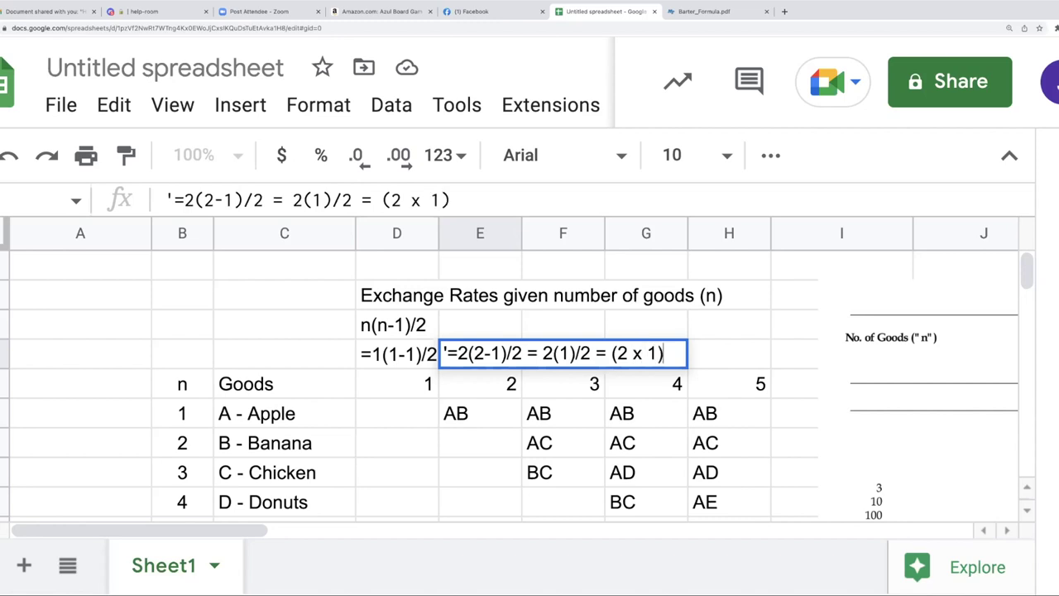
{"action": "type", "text": "2"}
{"action": "type", "text": "="}
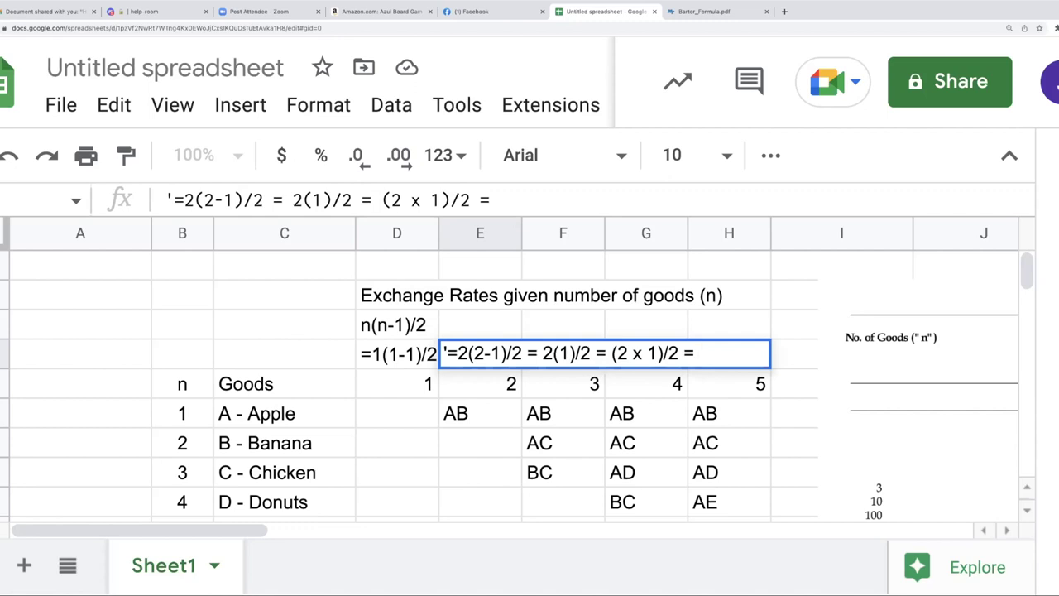
{"action": "type", "text": "2/2 = 1"}
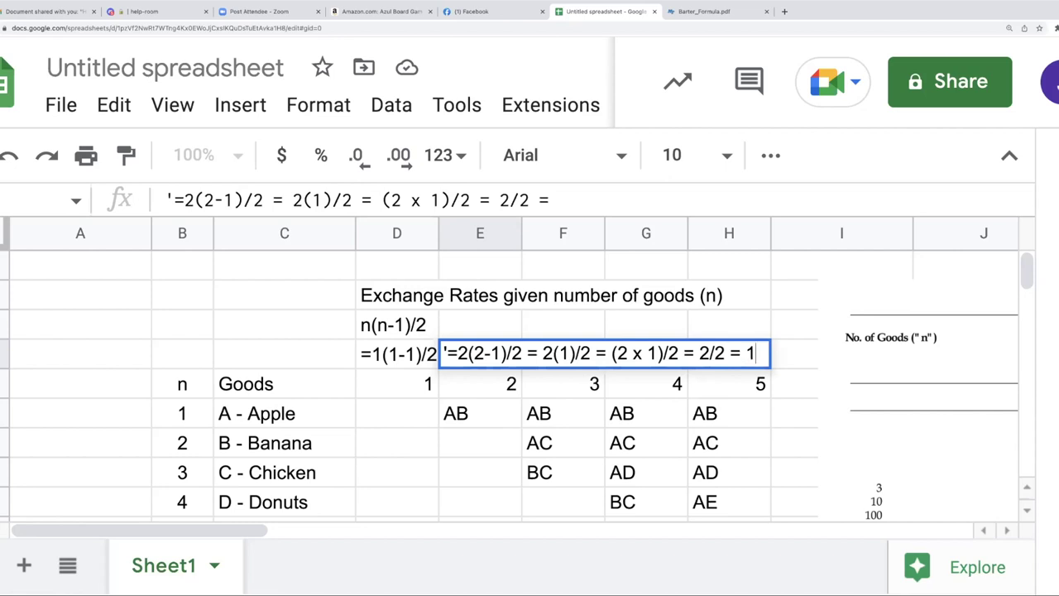
{"action": "key", "text": "Return"}
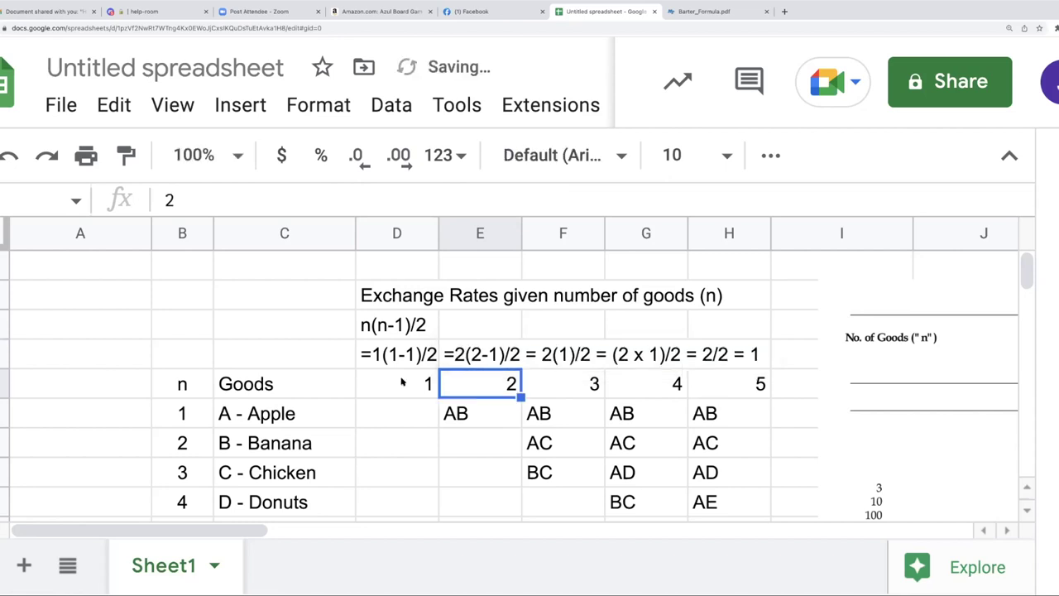
{"action": "left_click", "coordinate": [483, 416]}
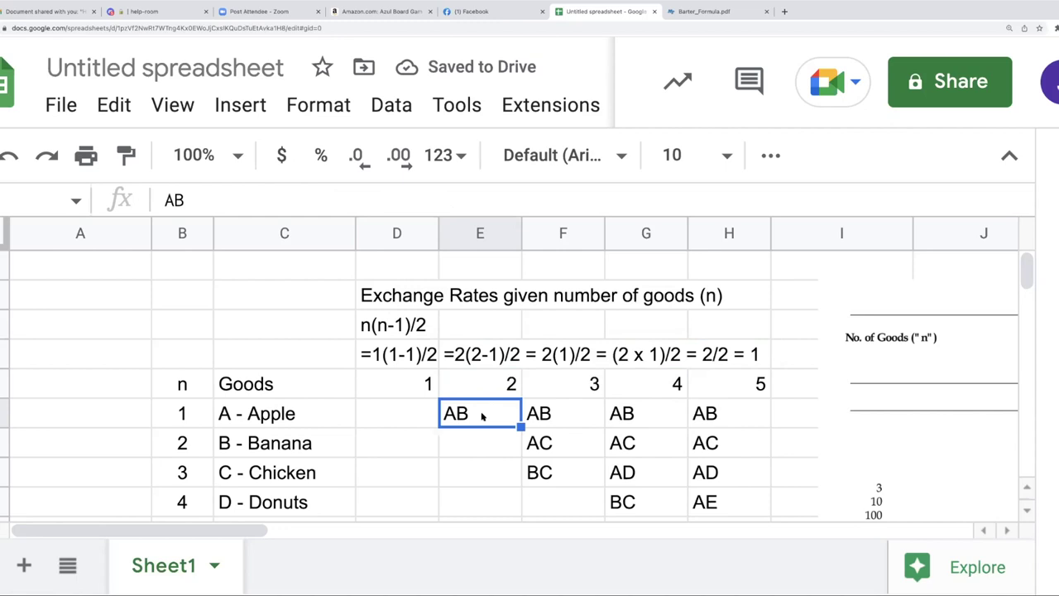
Enter '=3(3-1)/2 as text in F3 above the 3 header
{"action": "left_click", "coordinate": [545, 356]}
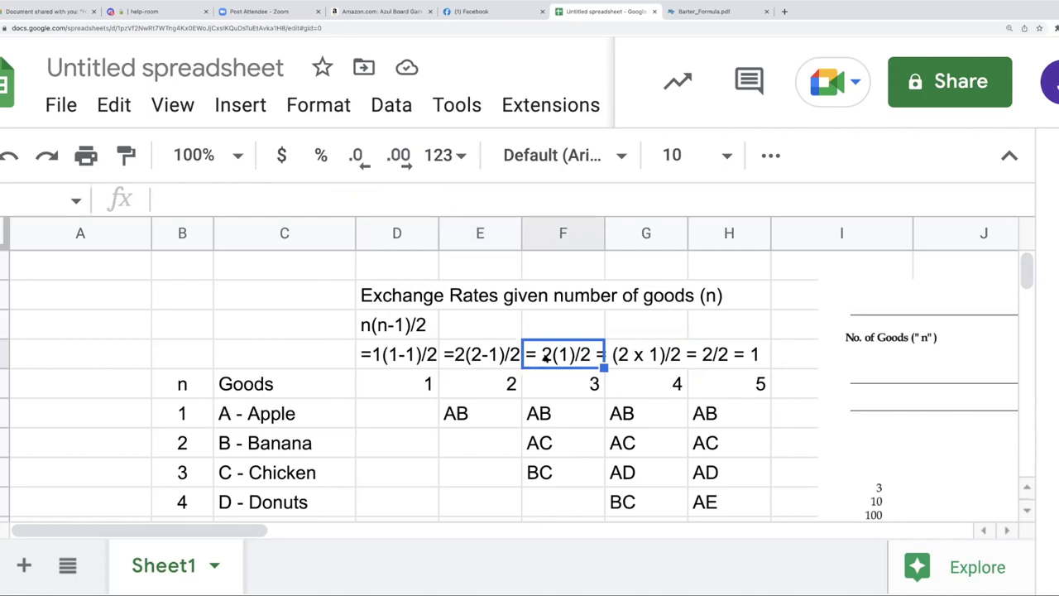
{"action": "type", "text": "'"}
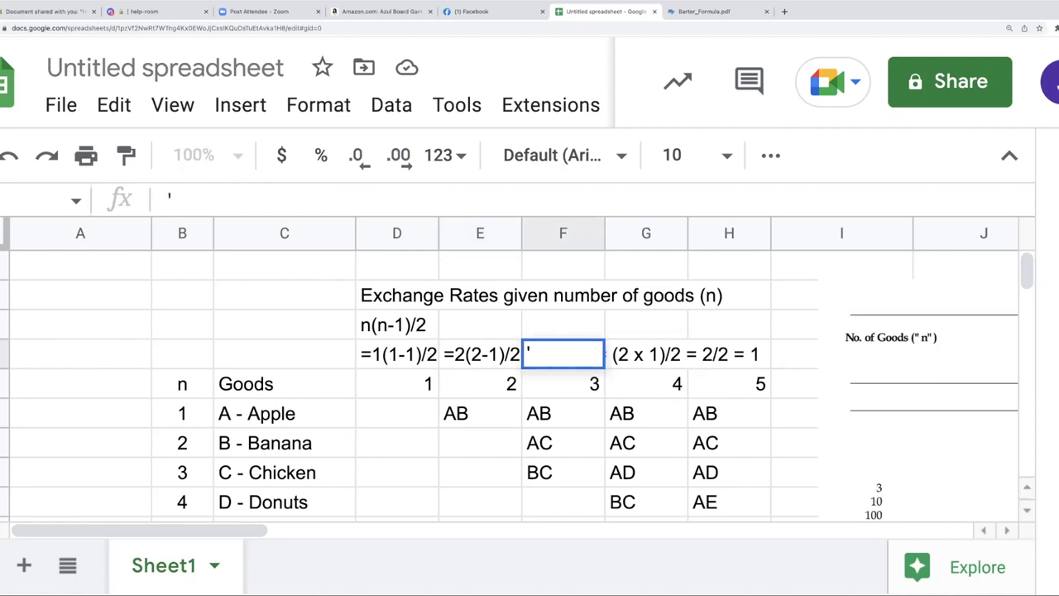
{"action": "type", "text": "="}
{"action": "type", "text": "3(3-1)"}
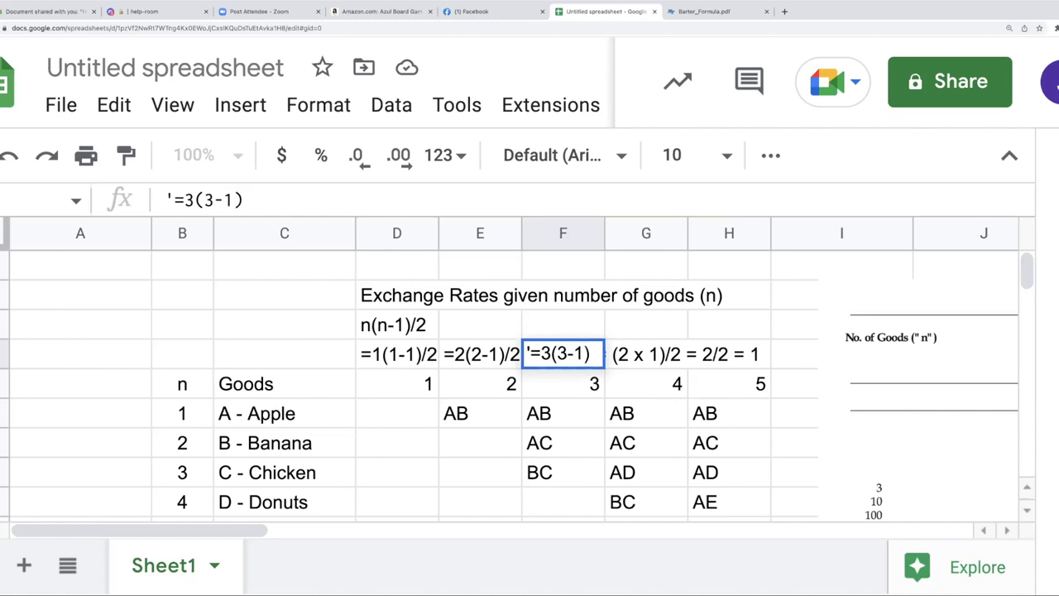
{"action": "type", "text": "/2"}
{"action": "key", "text": "Return"}
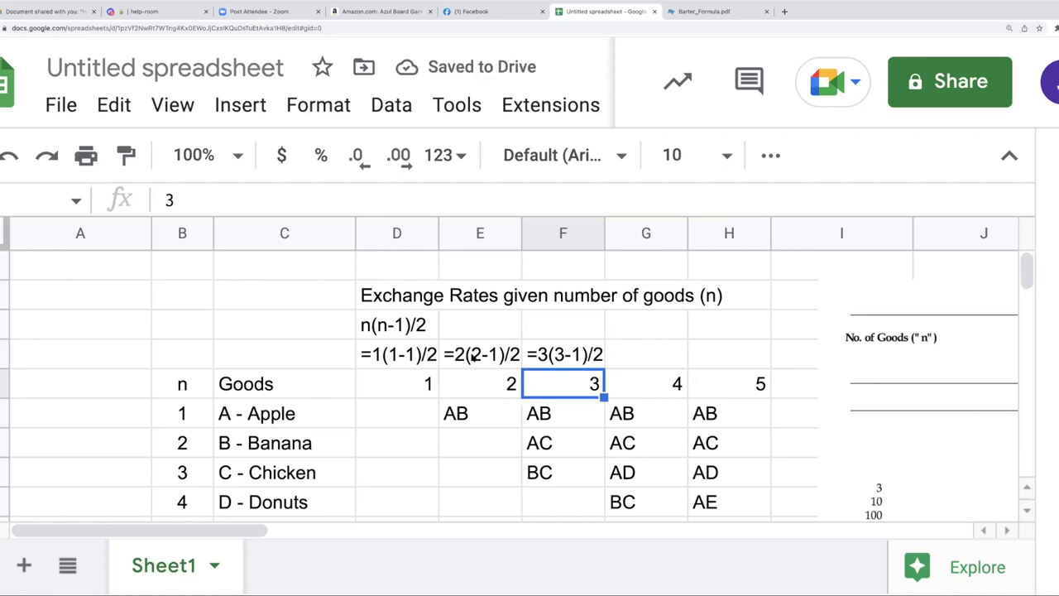
Colour the n=1 and n=2 calculations in D3:E3 light grey
{"action": "left_click_drag", "start_coordinate": [469, 354], "coordinate": [397, 354]}
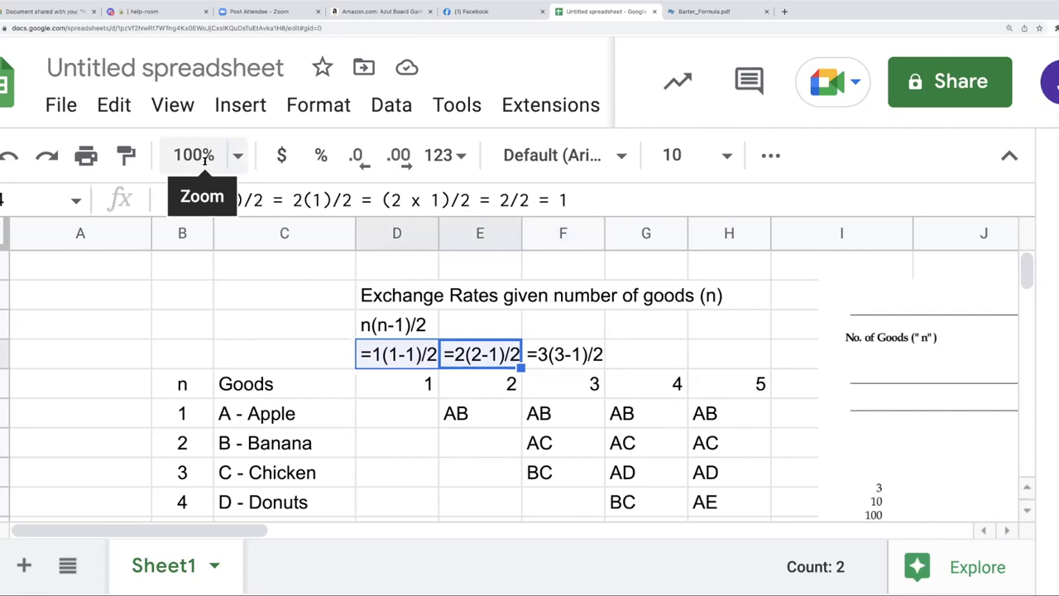
{"action": "key", "text": "ctrl+minus"}
{"action": "left_click", "coordinate": [732, 135]}
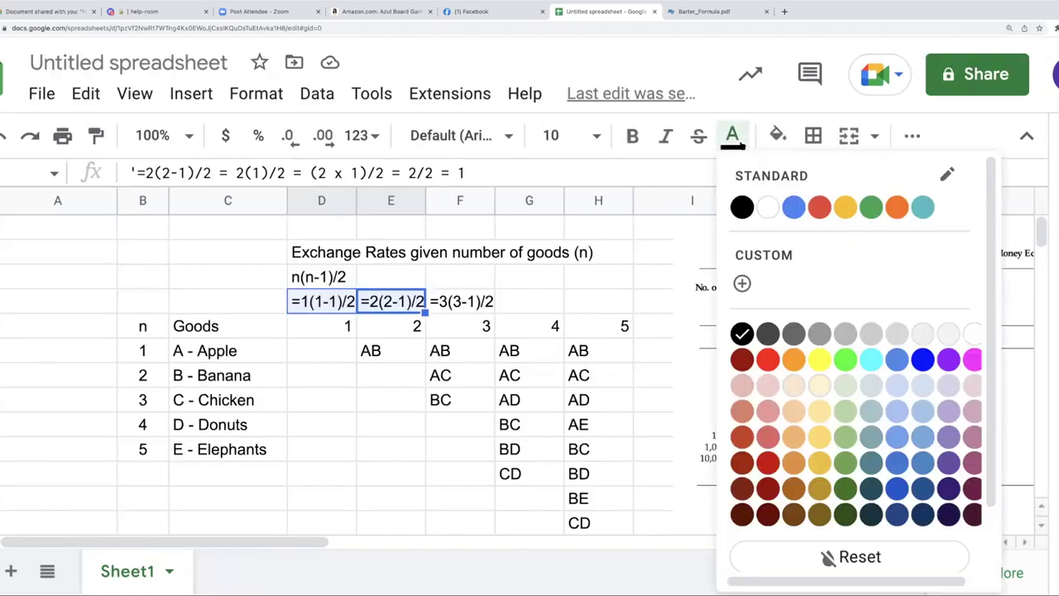
{"action": "left_click", "coordinate": [898, 332]}
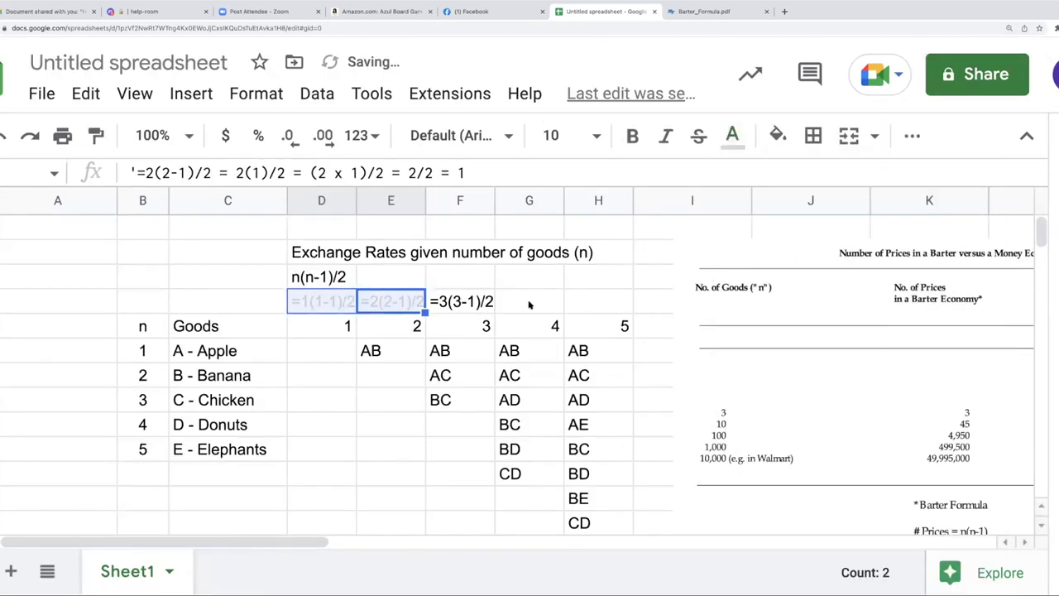
{"action": "left_click", "coordinate": [529, 306]}
{"action": "left_click", "coordinate": [468, 302]}
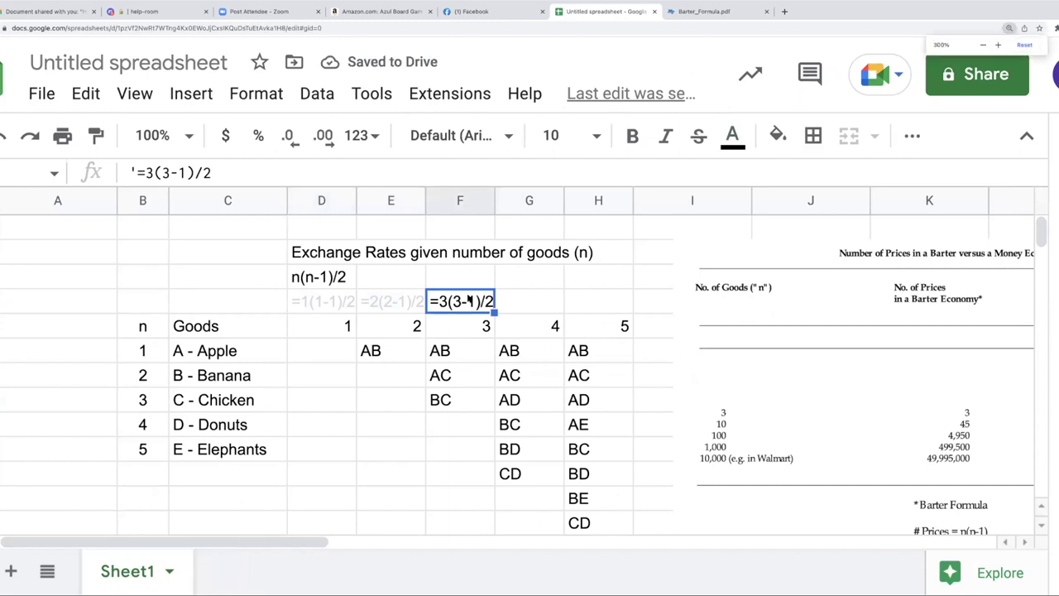
{"action": "key", "text": "ctrl+plus"}
Append = 3(2)/2 = 6/2 = 3 to the n=3 calculation in F3
{"action": "left_click", "coordinate": [327, 199]}
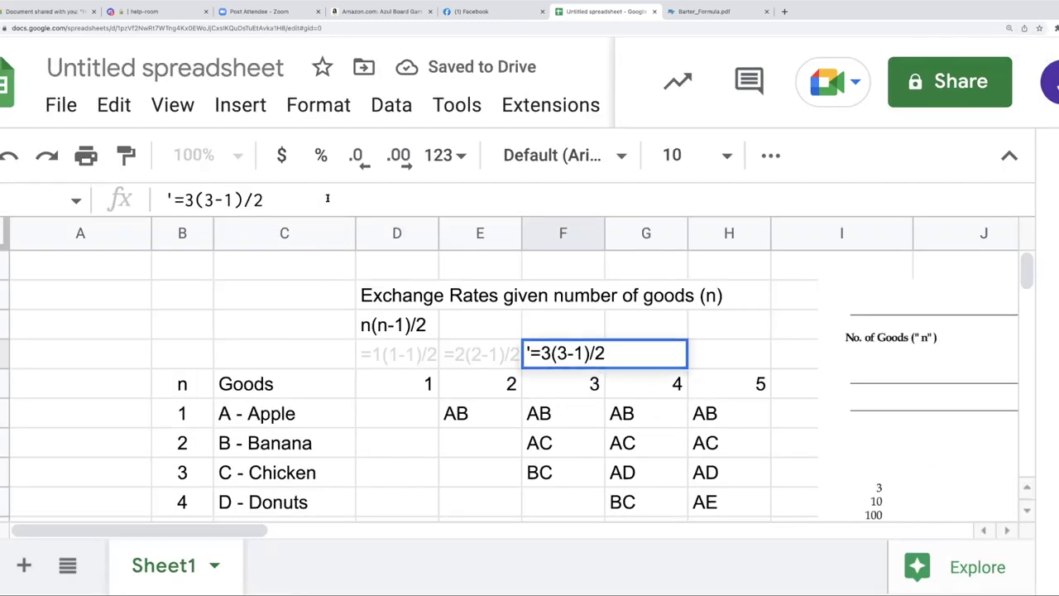
{"action": "type", "text": "="}
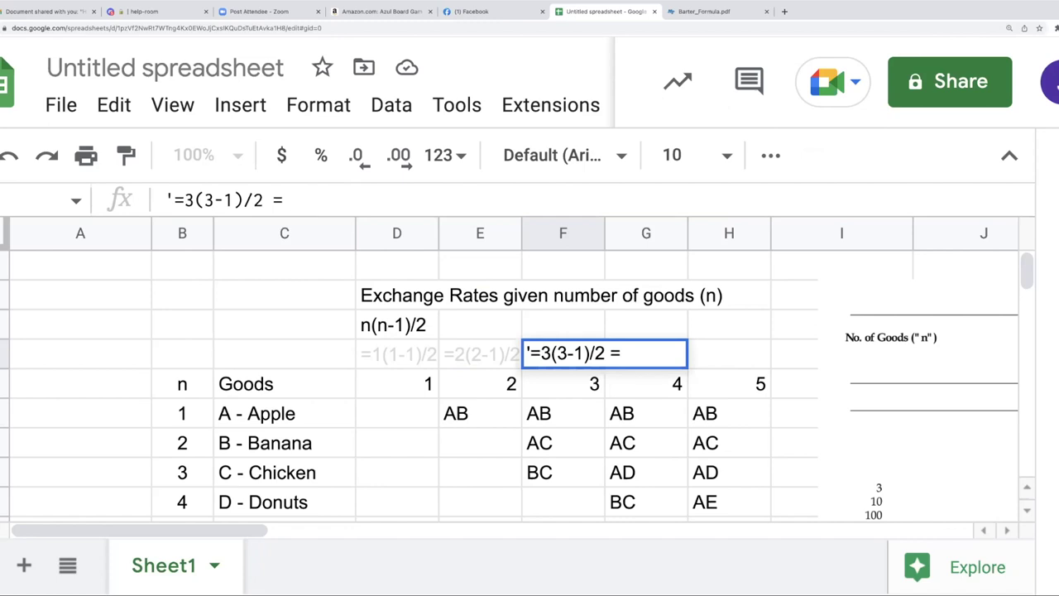
{"action": "type", "text": "3(2)/2"}
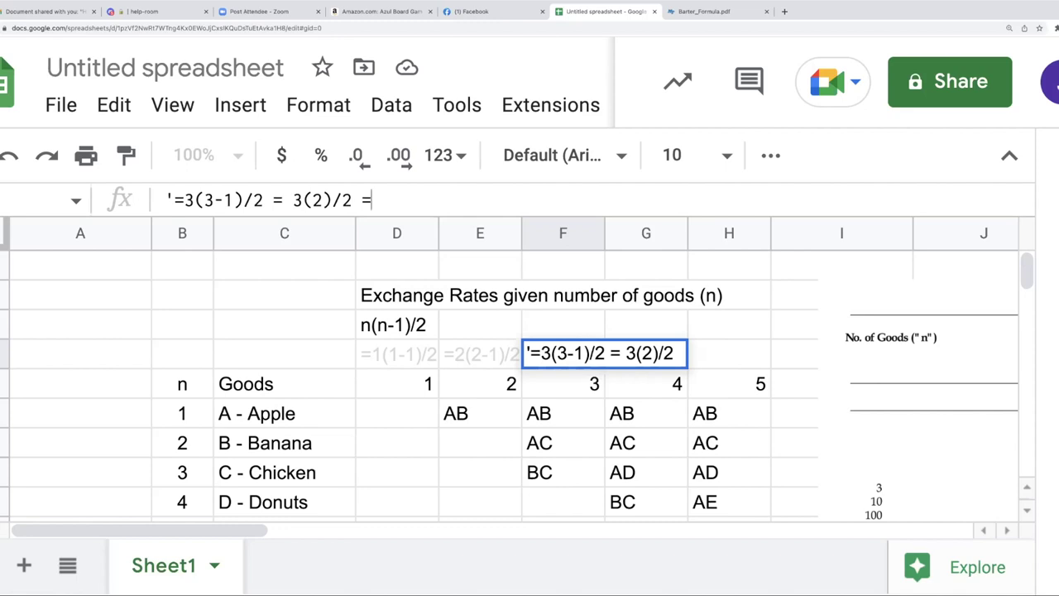
{"action": "type", "text": " ="}
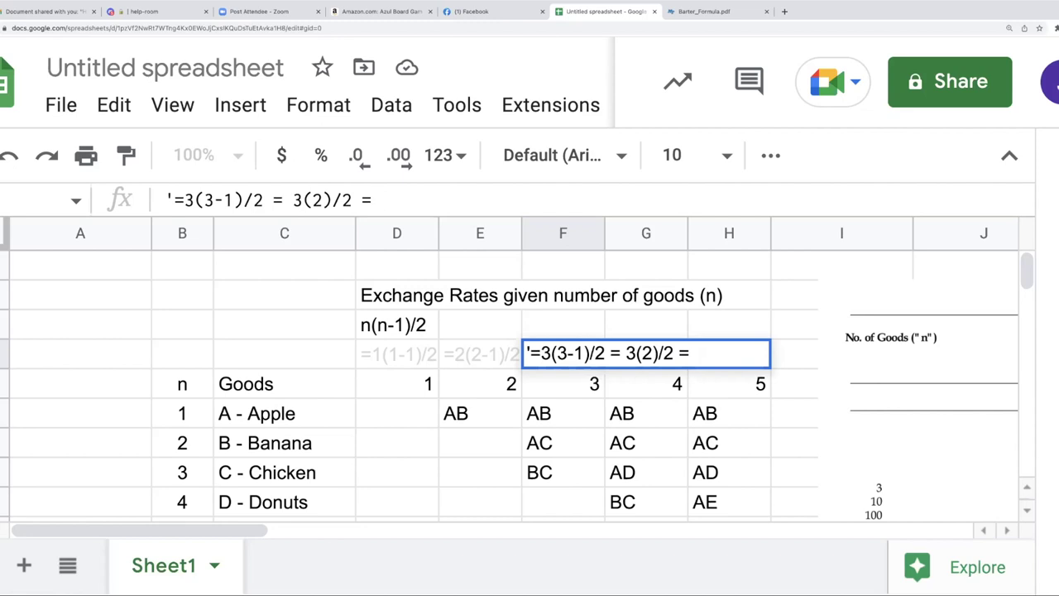
{"action": "type", "text": "6/2 ="}
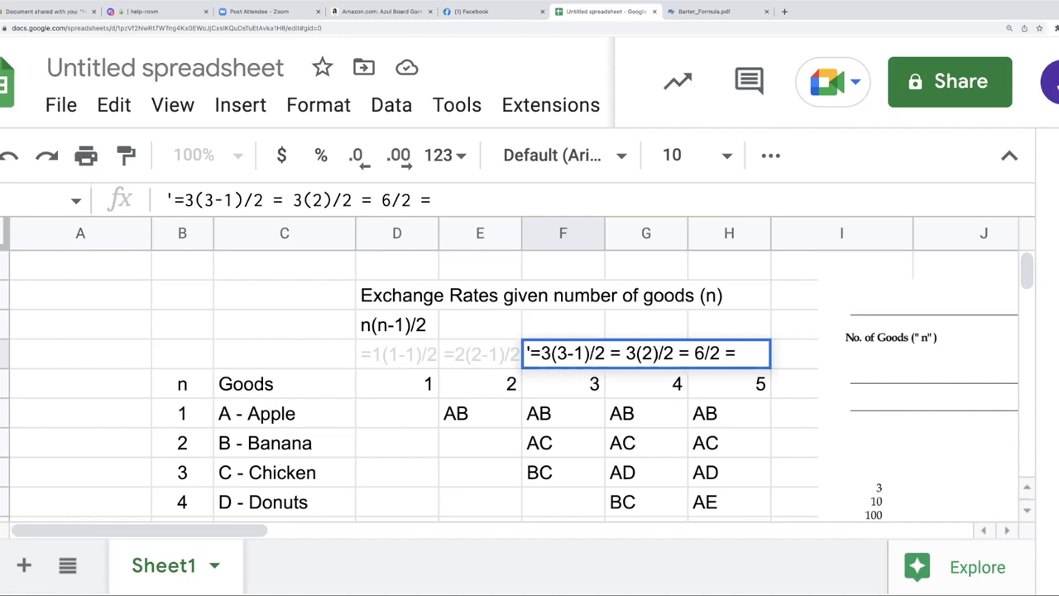
{"action": "type", "text": "3"}
{"action": "key", "text": "Return"}
Highlight the three n = 3 pairs AB, AC and BC
{"action": "scroll", "coordinate": [616, 372], "scroll_direction": "down", "scroll_amount": 3}
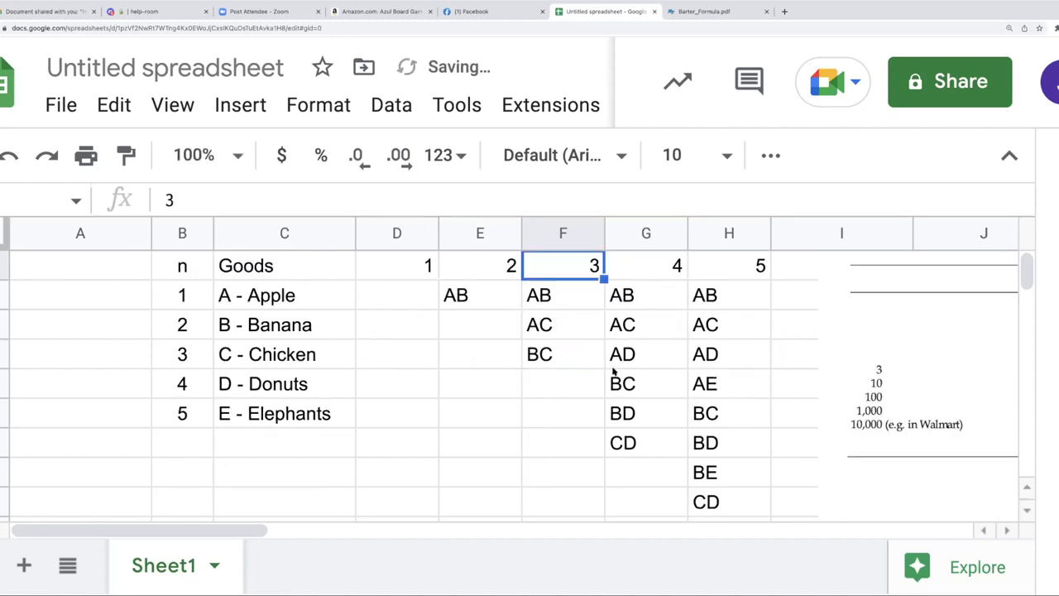
{"action": "scroll", "coordinate": [562, 359], "scroll_direction": "up", "scroll_amount": 3}
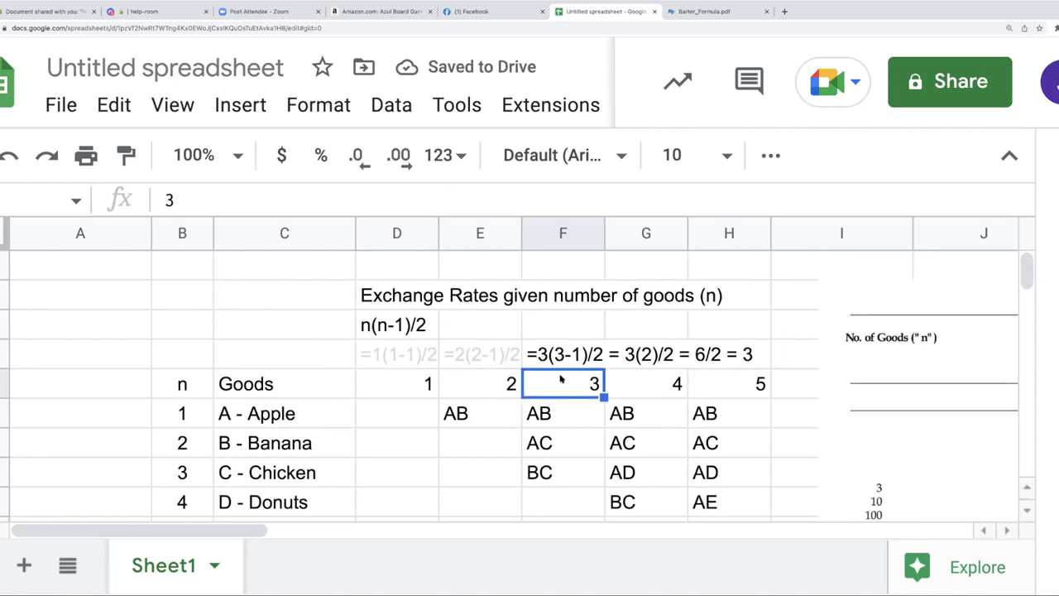
{"action": "left_click_drag", "start_coordinate": [563, 412], "coordinate": [563, 472]}
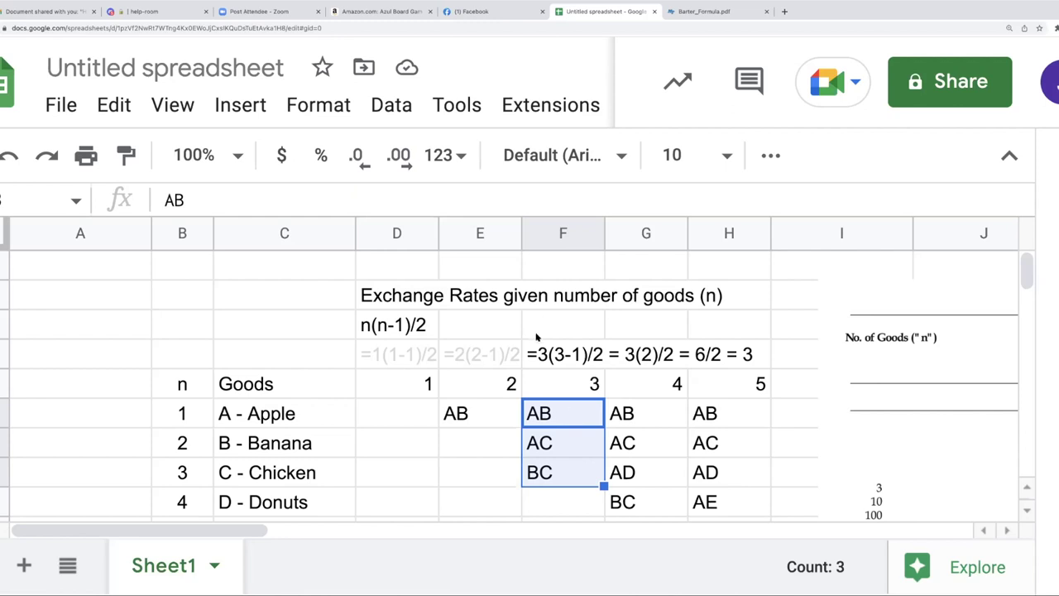
Drag the barter table image further to the right
{"action": "key", "text": "ctrl+minus"}
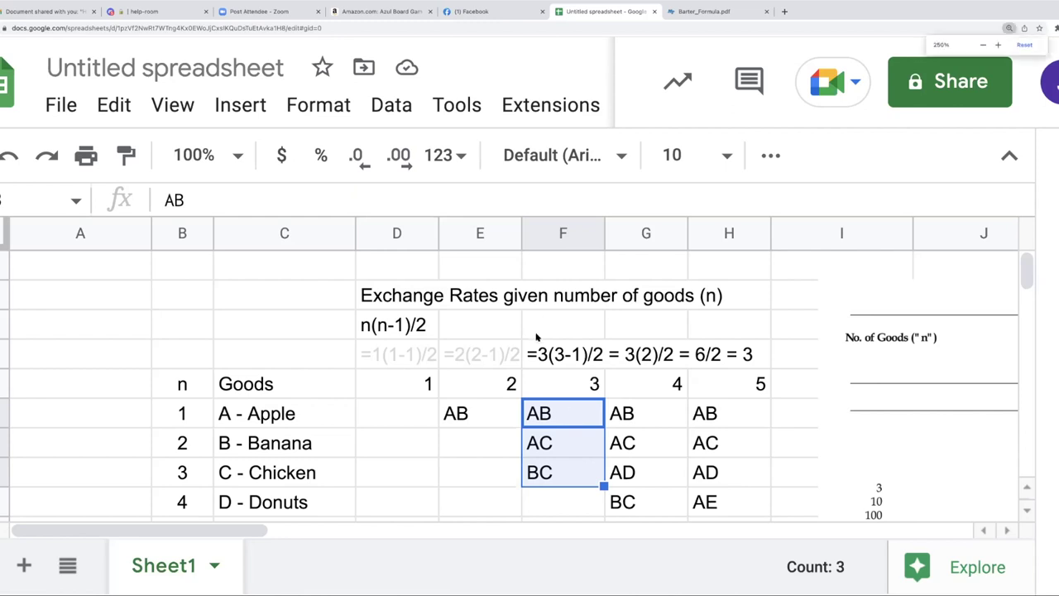
{"action": "left_click", "coordinate": [727, 300]}
{"action": "left_click_drag", "start_coordinate": [727, 300], "coordinate": [835, 316]}
{"action": "left_click", "coordinate": [687, 284]}
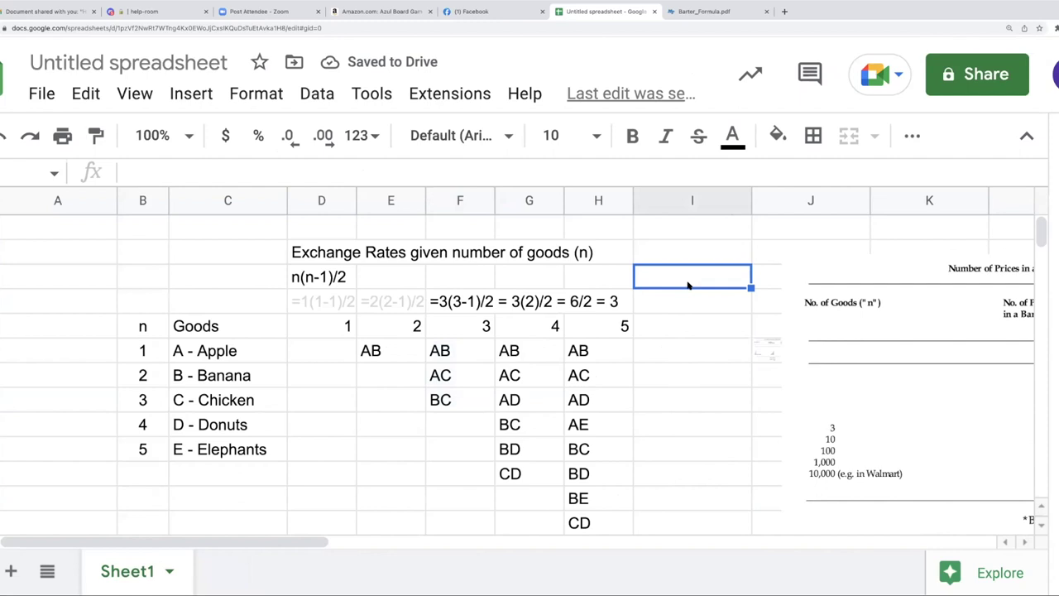
Highlight the ten pairs listed in column H for n = 5
{"action": "scroll", "coordinate": [645, 347], "scroll_direction": "down", "scroll_amount": 1}
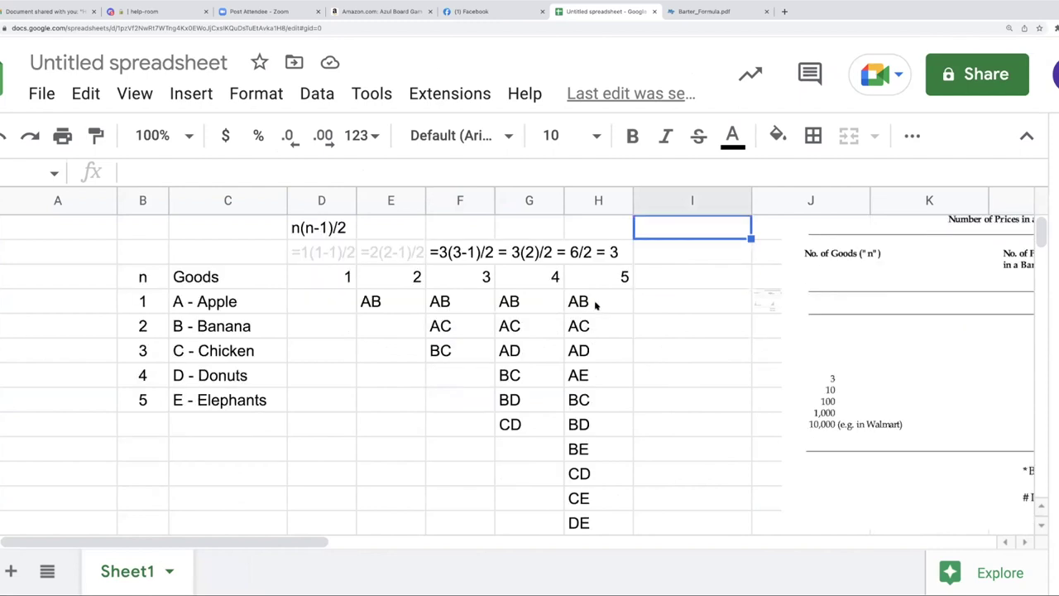
{"action": "left_click", "coordinate": [600, 303]}
{"action": "left_click_drag", "start_coordinate": [601, 303], "coordinate": [610, 525]}
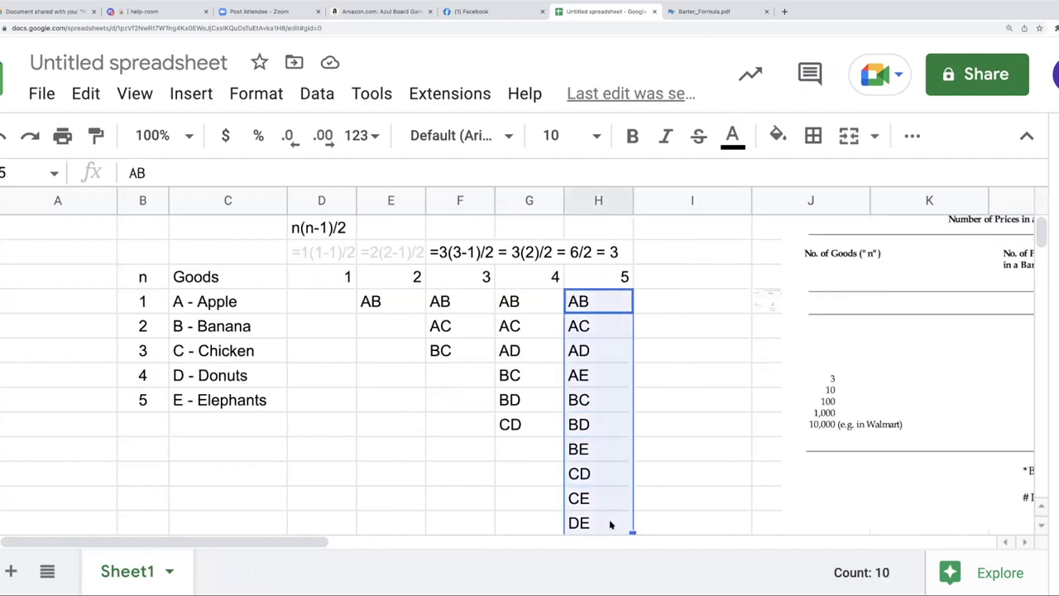
{"action": "left_click", "coordinate": [682, 281]}
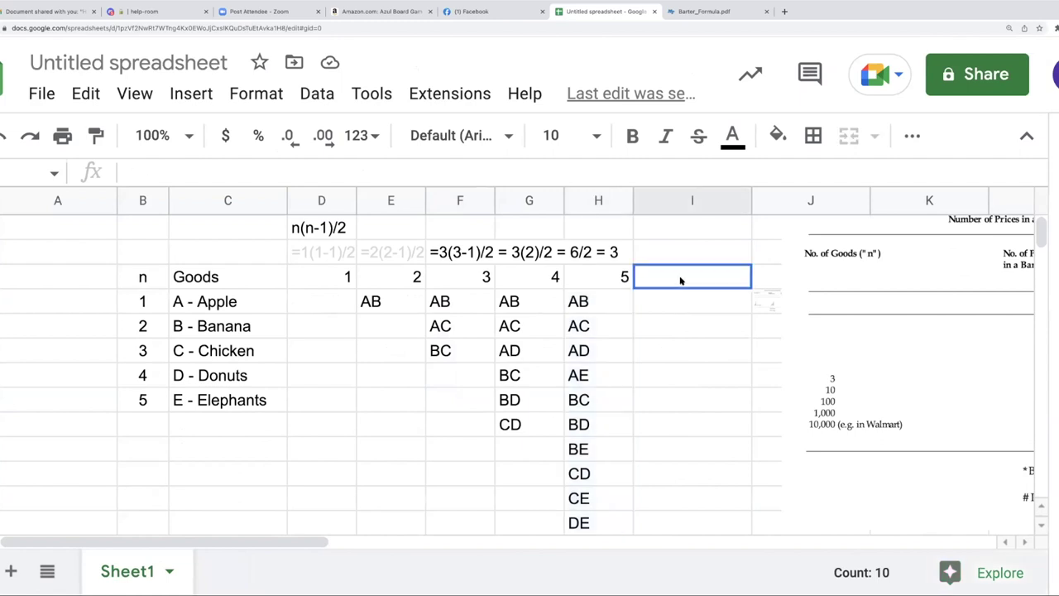
Enter 100 in I3 after 5, then erase the started AB AC pair list below it
{"action": "type", "text": "100"}
{"action": "key", "text": "Return"}
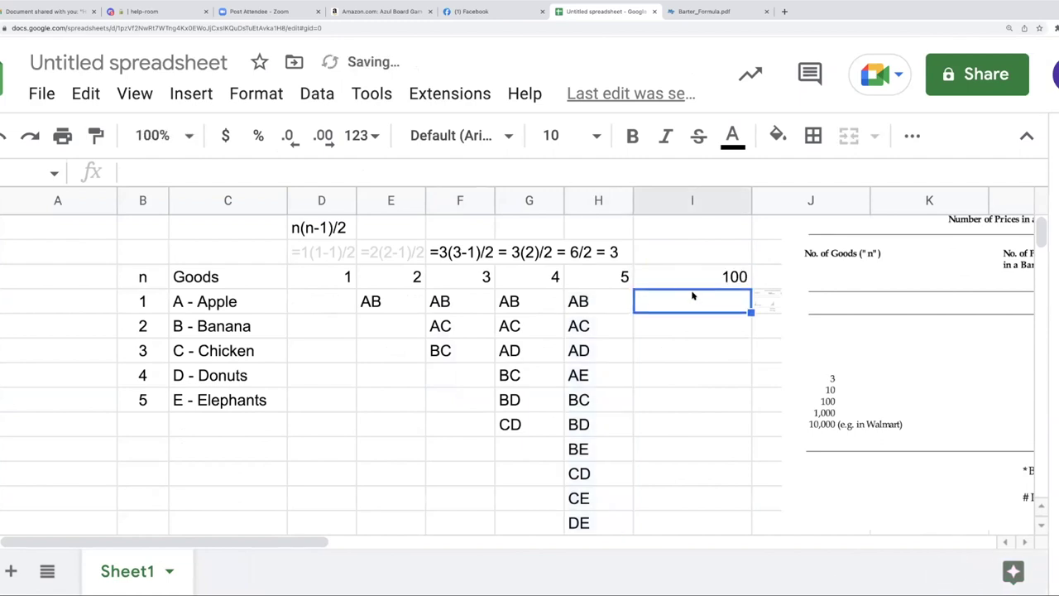
{"action": "type", "text": "A"}
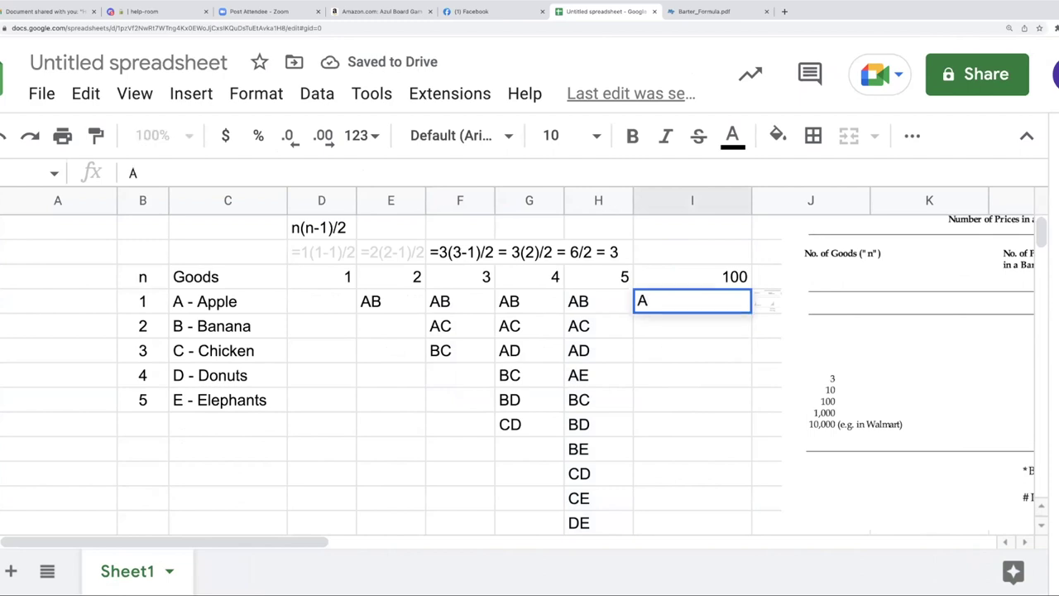
{"action": "type", "text": "B AC"}
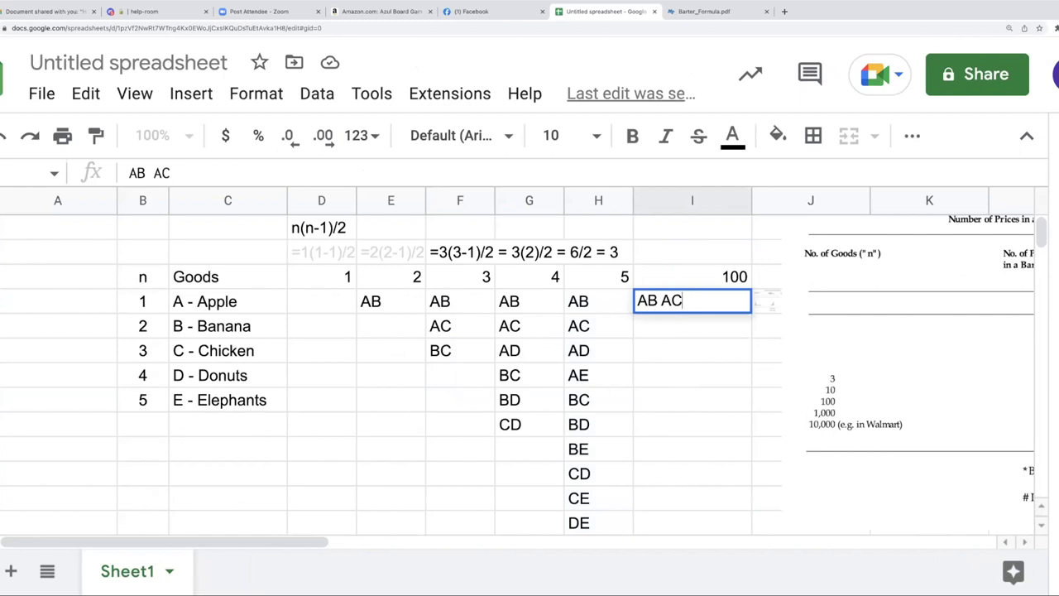
{"action": "key", "text": "BackSpace"}
{"action": "key", "text": "BackSpace"}
{"action": "key", "text": "BackSpace"}
{"action": "key", "text": "BackSpace"}
{"action": "key", "text": "BackSpace"}
{"action": "left_click", "coordinate": [705, 378]}
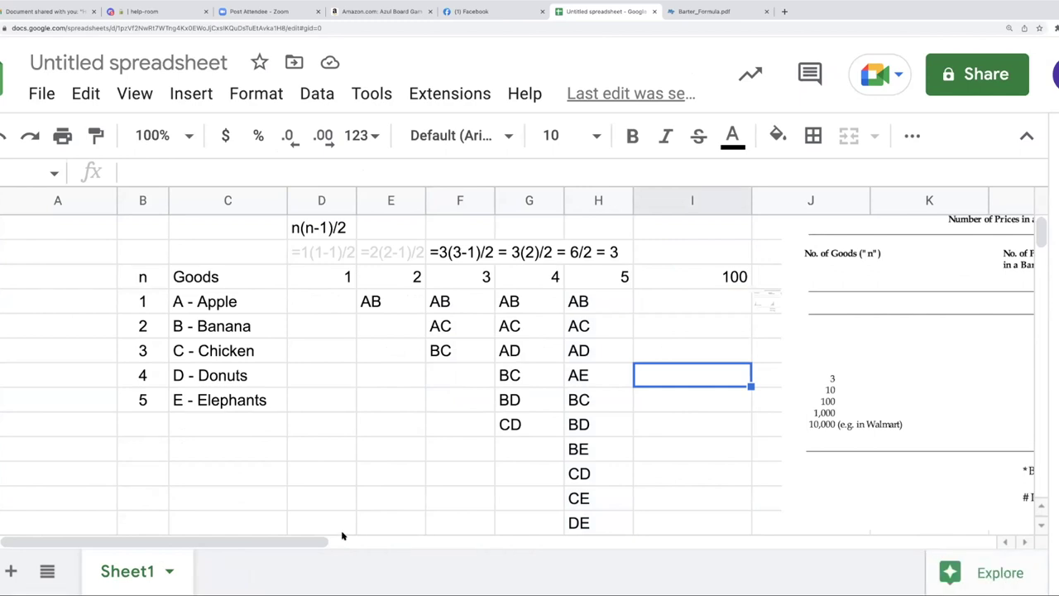
{"action": "scroll", "coordinate": [482, 520], "scroll_direction": "up", "scroll_amount": 1}
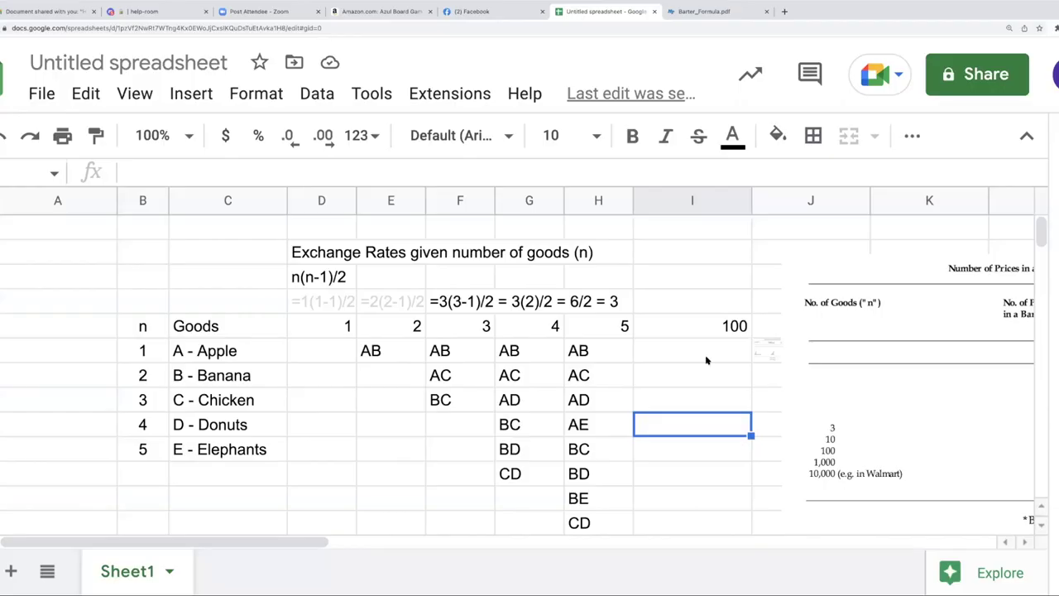
{"action": "left_click", "coordinate": [702, 351]}
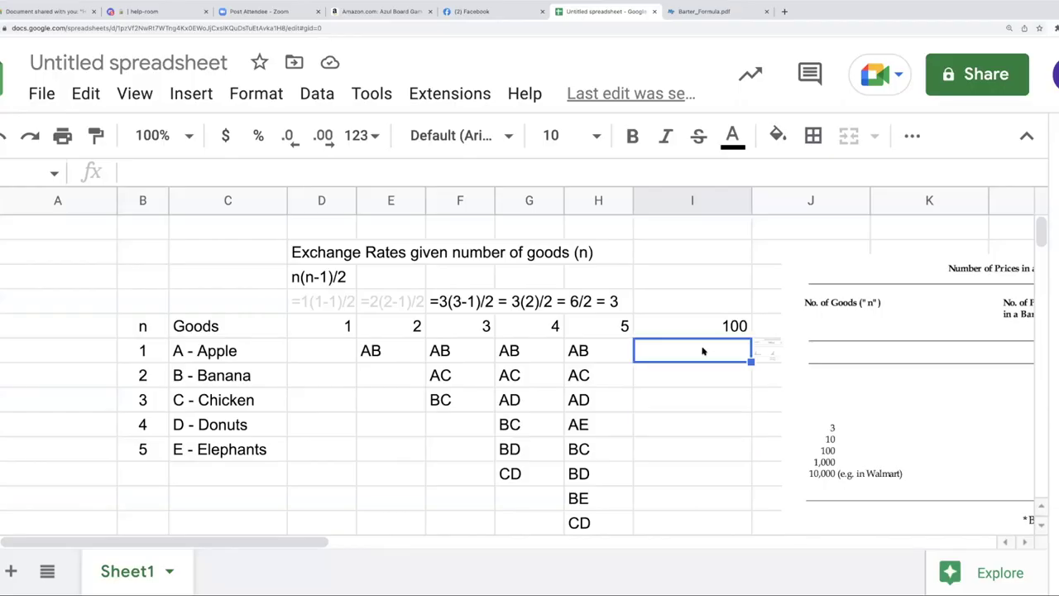
{"action": "left_click", "coordinate": [687, 301]}
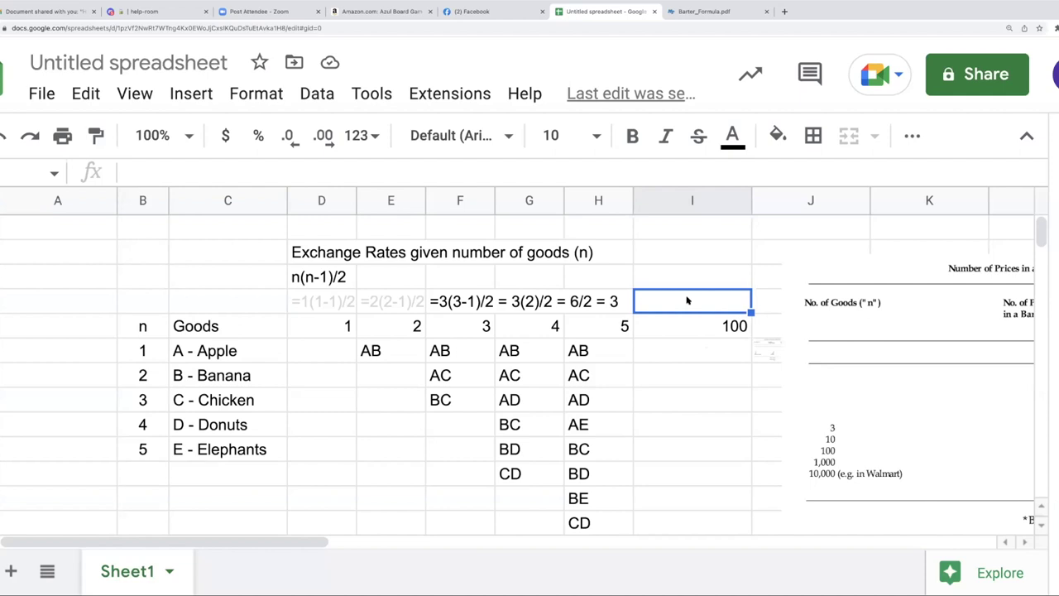
{"action": "left_click", "coordinate": [594, 350]}
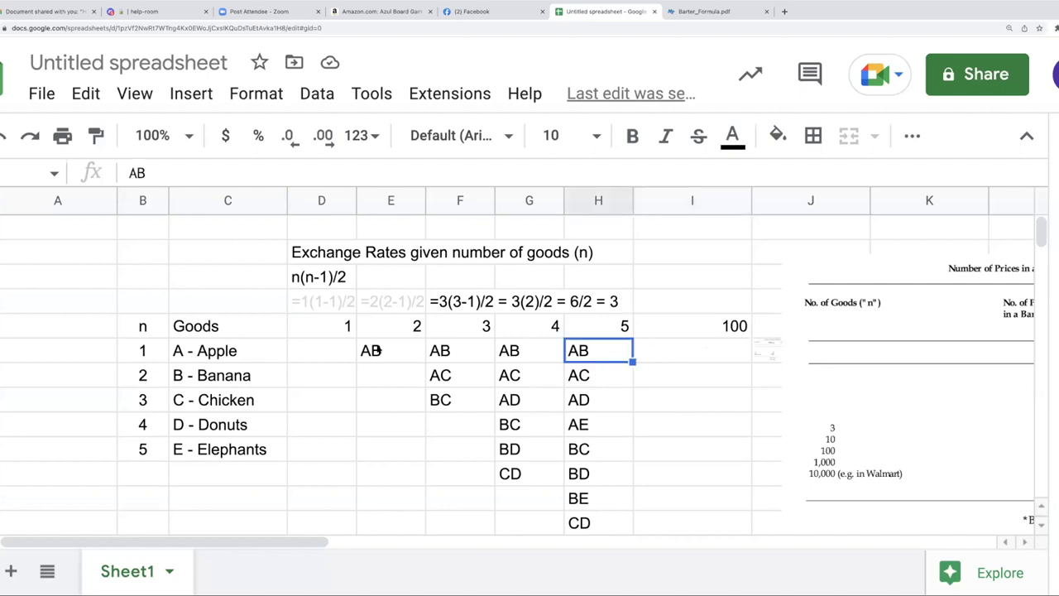
{"action": "left_click", "coordinate": [376, 351]}
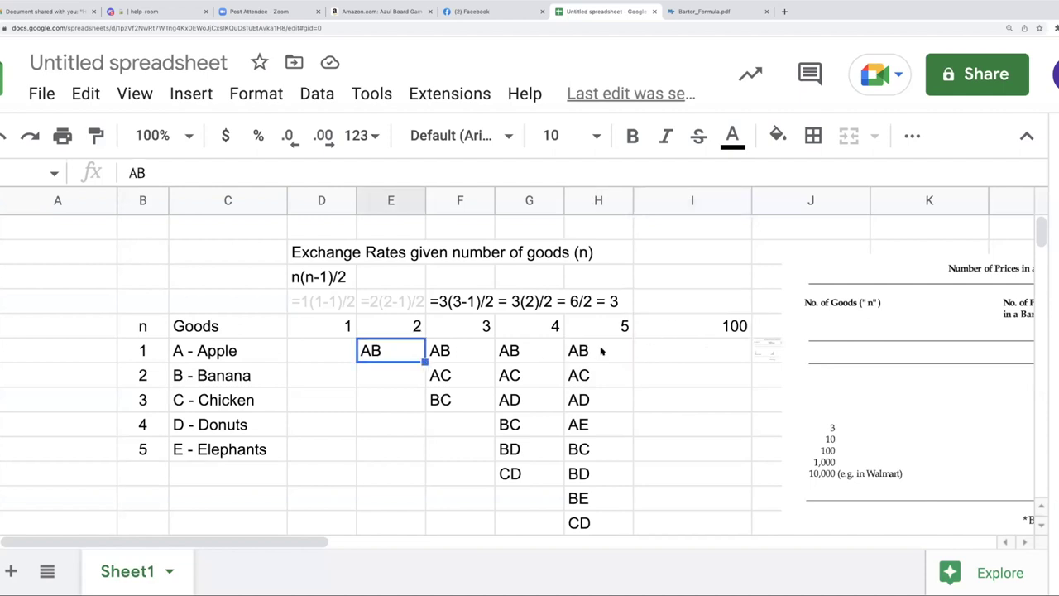
{"action": "left_click", "coordinate": [691, 356]}
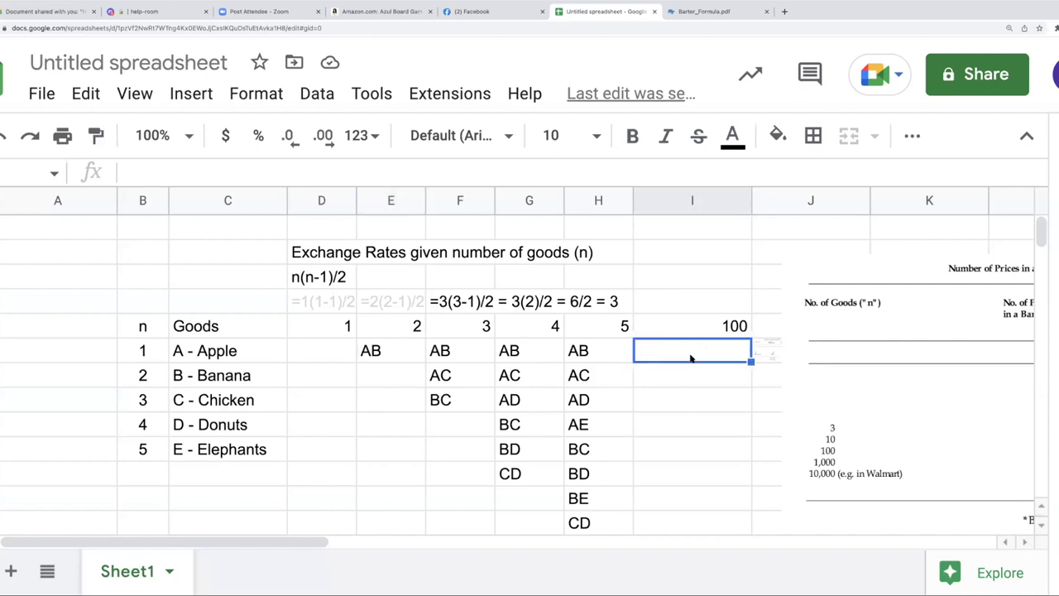
{"action": "left_click_drag", "start_coordinate": [943, 429], "coordinate": [529, 342]}
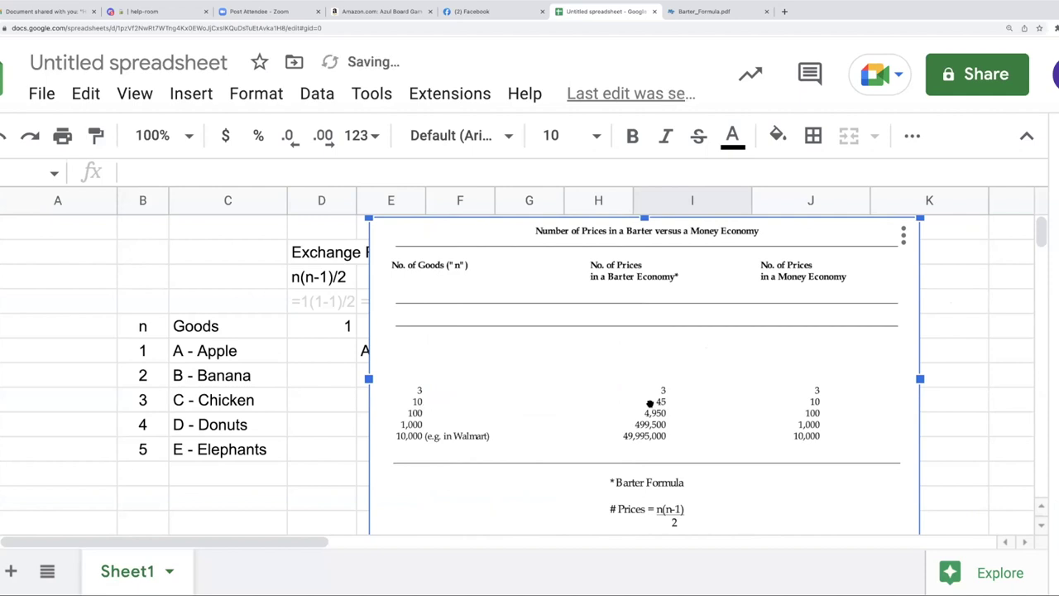
{"action": "mouse_move", "coordinate": [564, 372]}
{"action": "left_mouse_down"}
{"action": "mouse_move", "coordinate": [854, 402]}
{"action": "mouse_move", "coordinate": [576, 379]}
{"action": "left_mouse_up"}
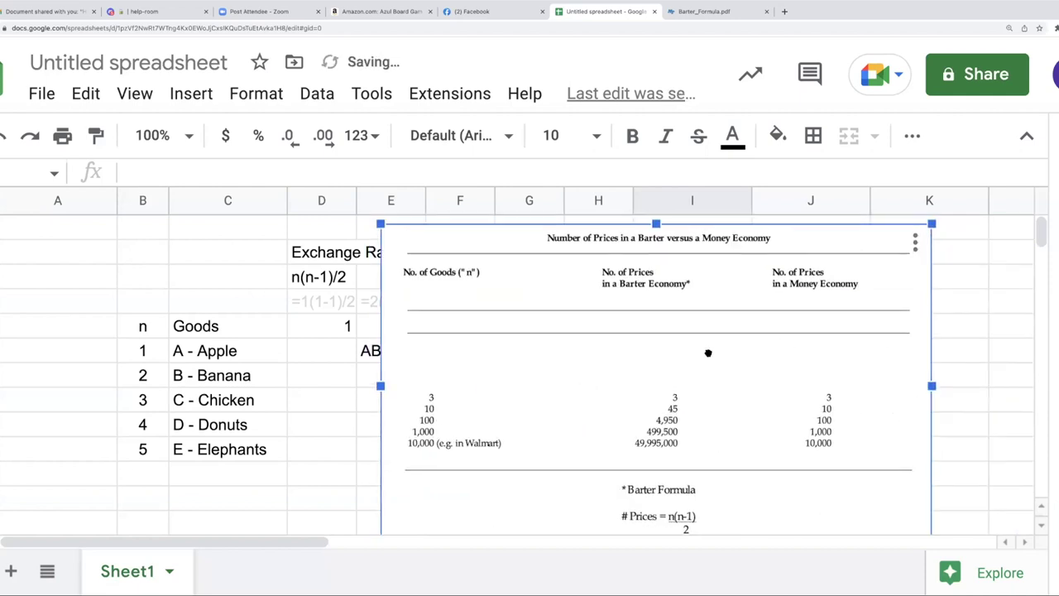
{"action": "left_click_drag", "start_coordinate": [624, 333], "coordinate": [860, 442]}
{"action": "left_click", "coordinate": [780, 403]}
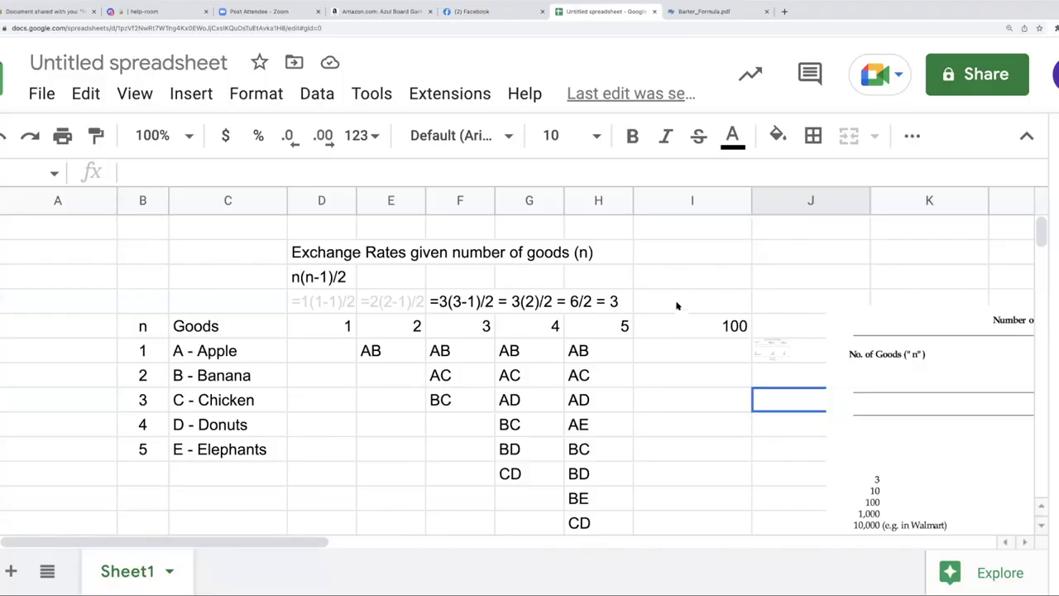
Type '=100(100-1)/2 = 100(99)/2 = 9900/2 = as text in I3 above 100
{"action": "left_click", "coordinate": [676, 304]}
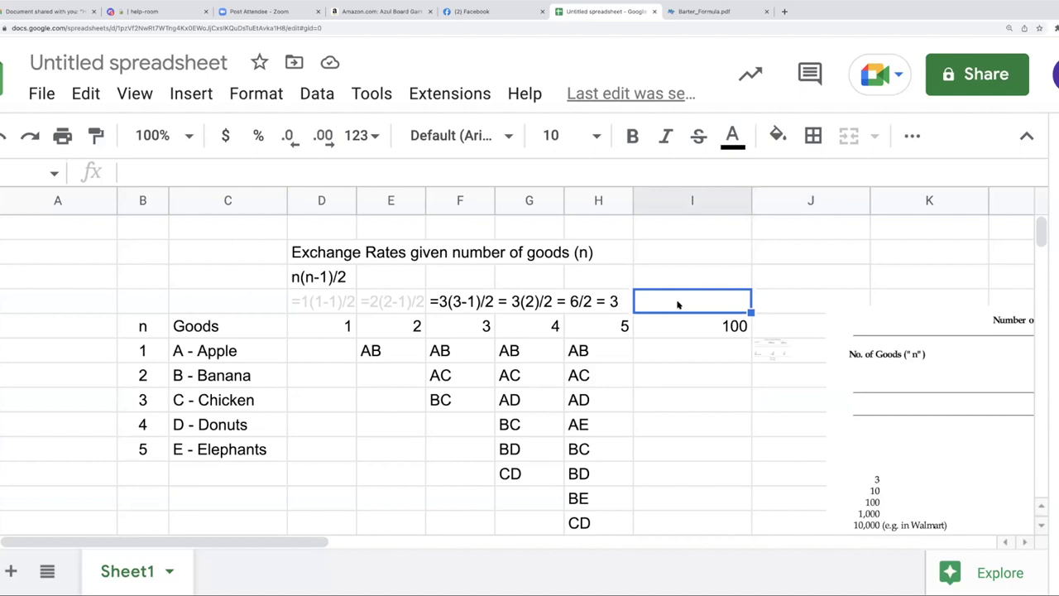
{"action": "type", "text": "'="}
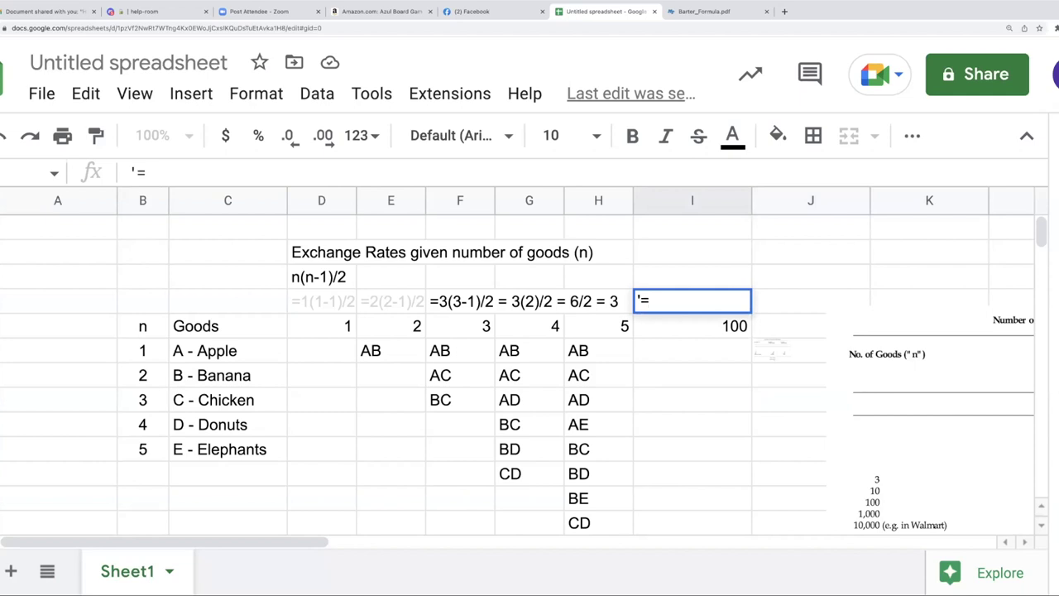
{"action": "type", "text": "100("}
{"action": "type", "text": "100-1"}
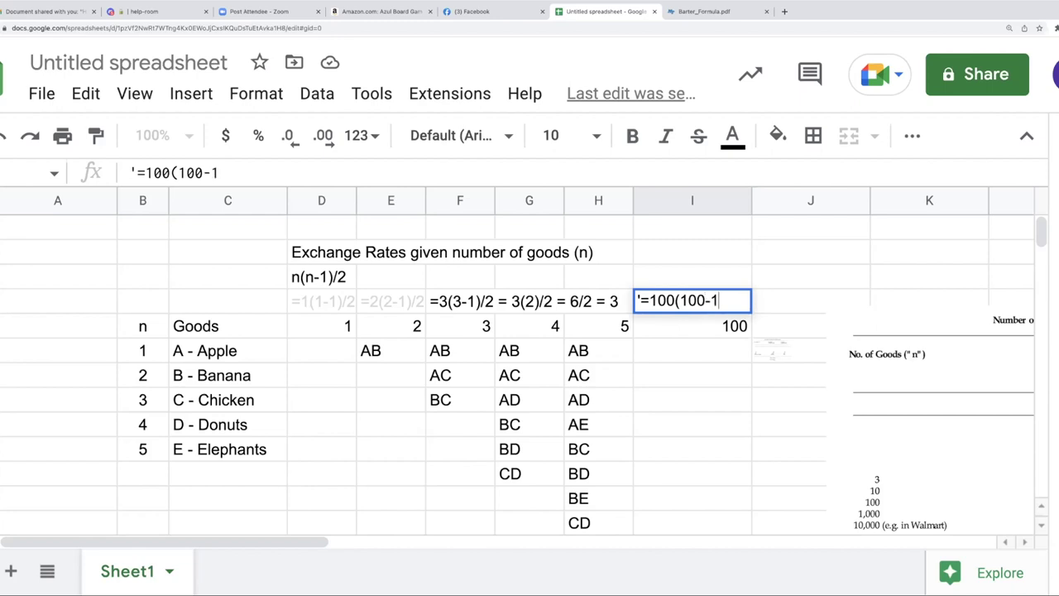
{"action": "type", "text": ")/2 ="}
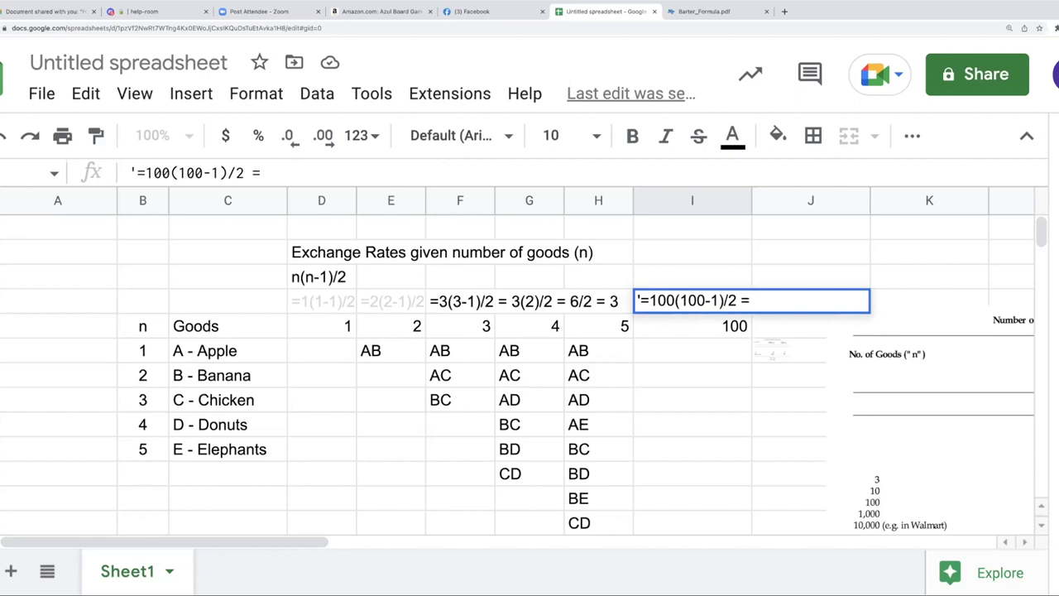
{"action": "type", "text": "100(99)/"}
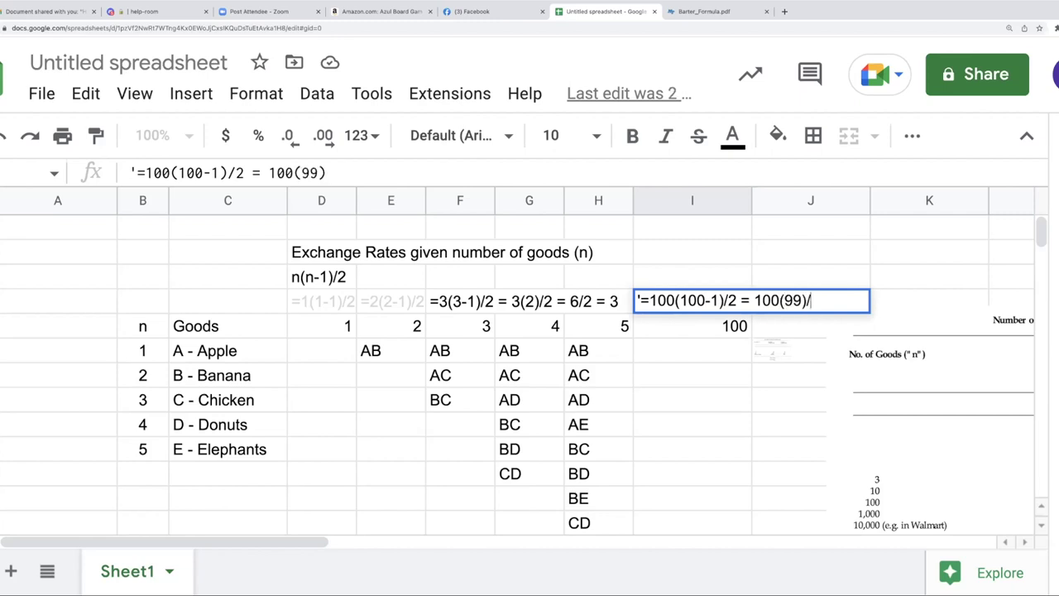
{"action": "type", "text": "2"}
{"action": "type", "text": "= 9900"}
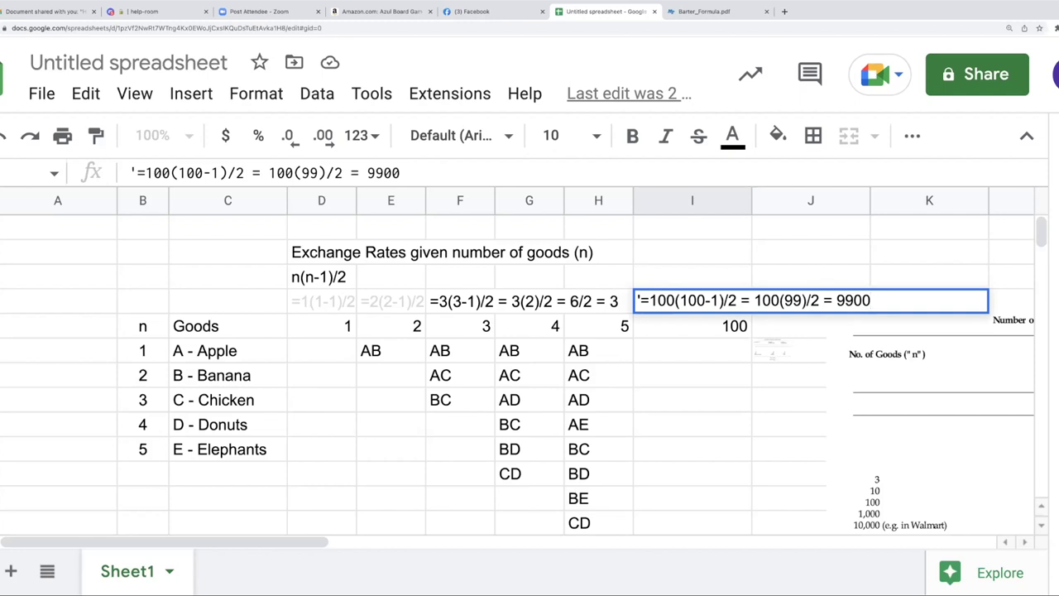
{"action": "type", "text": "/"}
{"action": "type", "text": "2"}
{"action": "type", "text": "= 4950"}
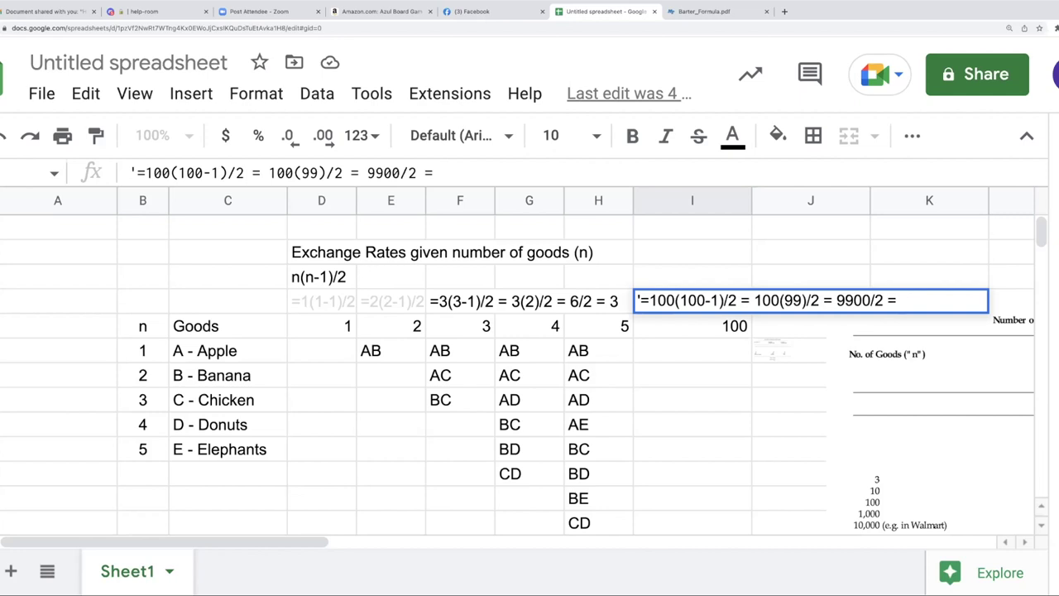
Complete the n=100 worked example in I3 so it reads 9900/2 = 4950
{"action": "type", "text": "4950"}
{"action": "key", "text": "Return"}
Shift the pasted price table image left and down, and enlarge it by its corner handle
{"action": "left_click_drag", "start_coordinate": [936, 374], "coordinate": [588, 357]}
{"action": "scroll", "coordinate": [713, 414], "scroll_direction": "down", "scroll_amount": 2}
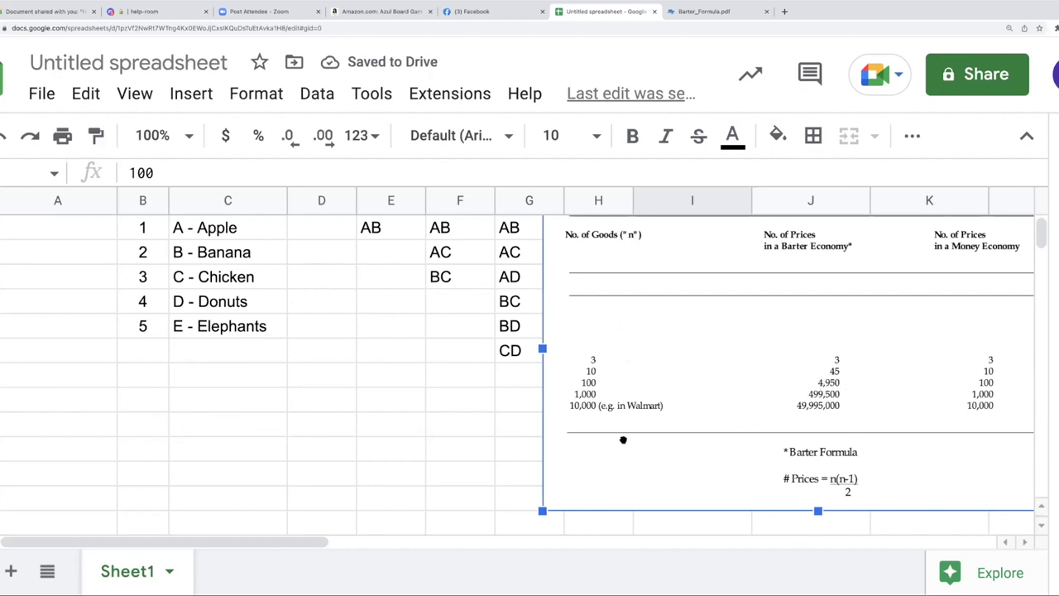
{"action": "left_click_drag", "start_coordinate": [541, 511], "coordinate": [345, 543]}
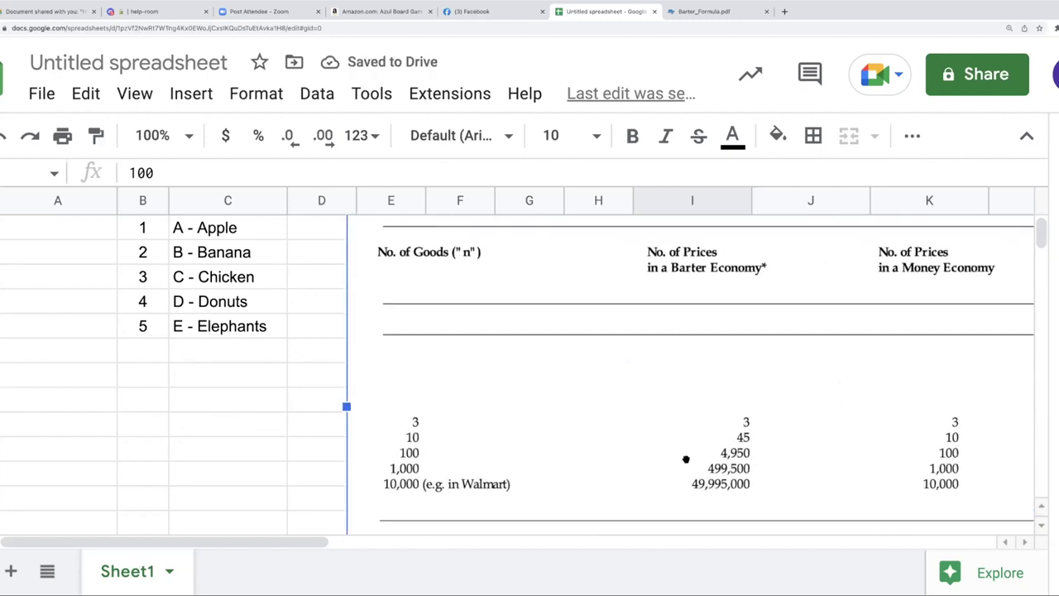
{"action": "left_click", "coordinate": [277, 400]}
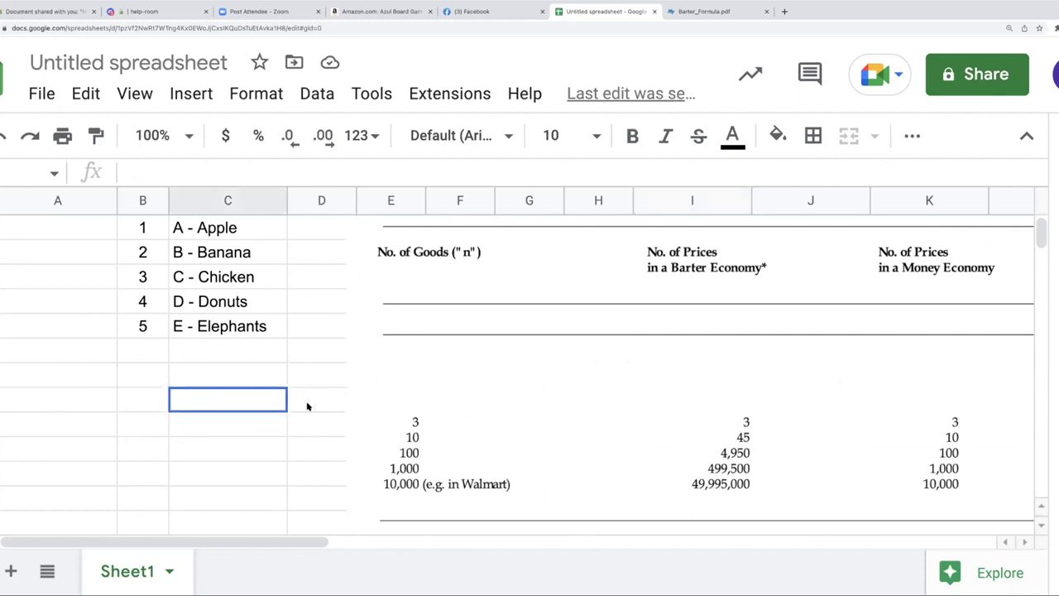
Reposition the price table image down and right, clear of the exchange pair columns
{"action": "scroll", "coordinate": [707, 366], "scroll_direction": "up", "scroll_amount": 3}
{"action": "left_click", "coordinate": [566, 350]}
{"action": "left_click_drag", "start_coordinate": [566, 350], "coordinate": [935, 484]}
{"action": "left_click", "coordinate": [900, 404]}
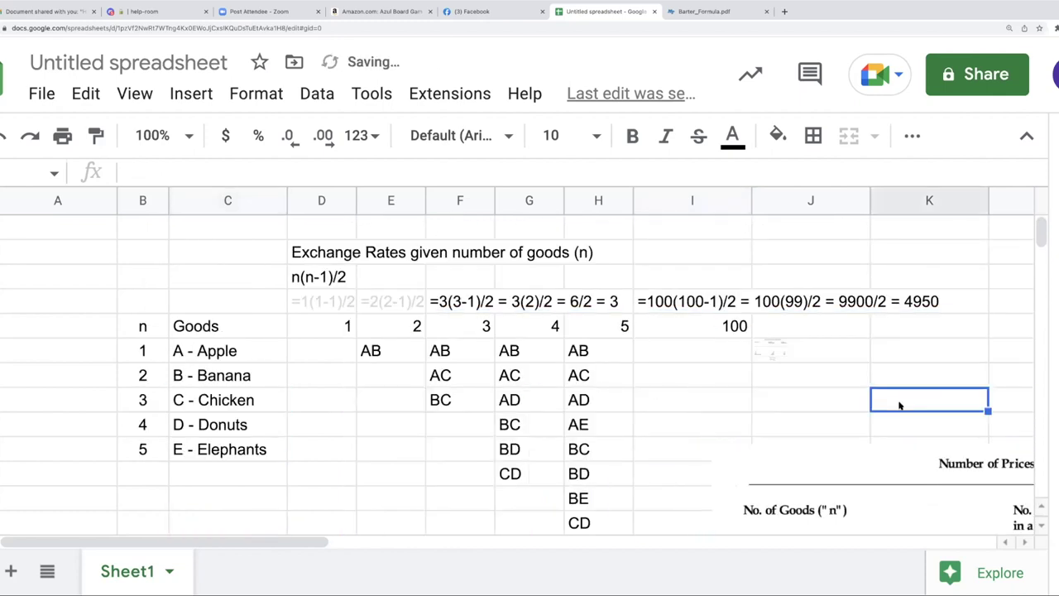
{"action": "left_click", "coordinate": [815, 349]}
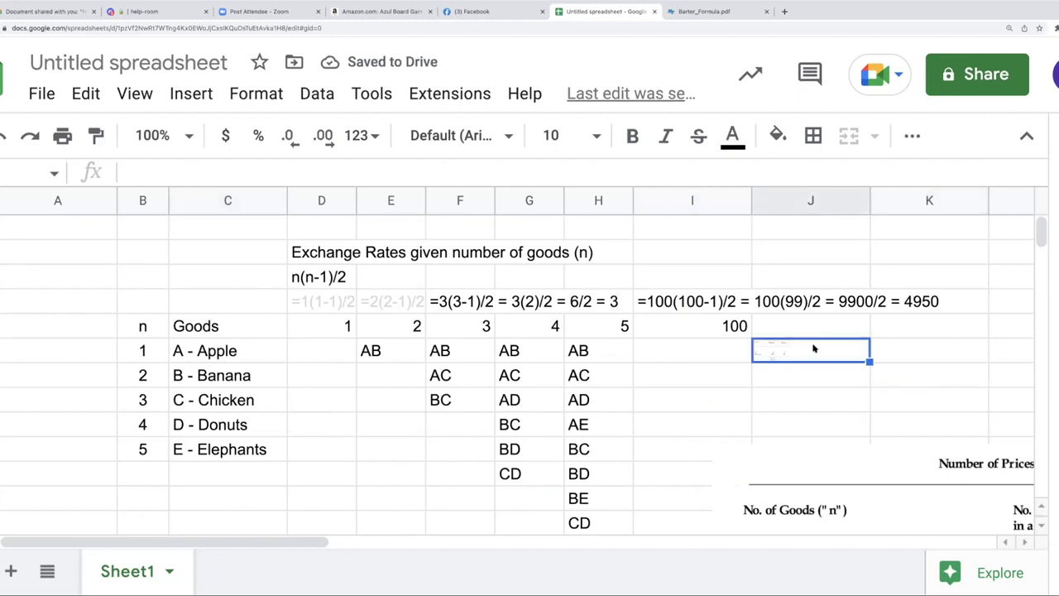
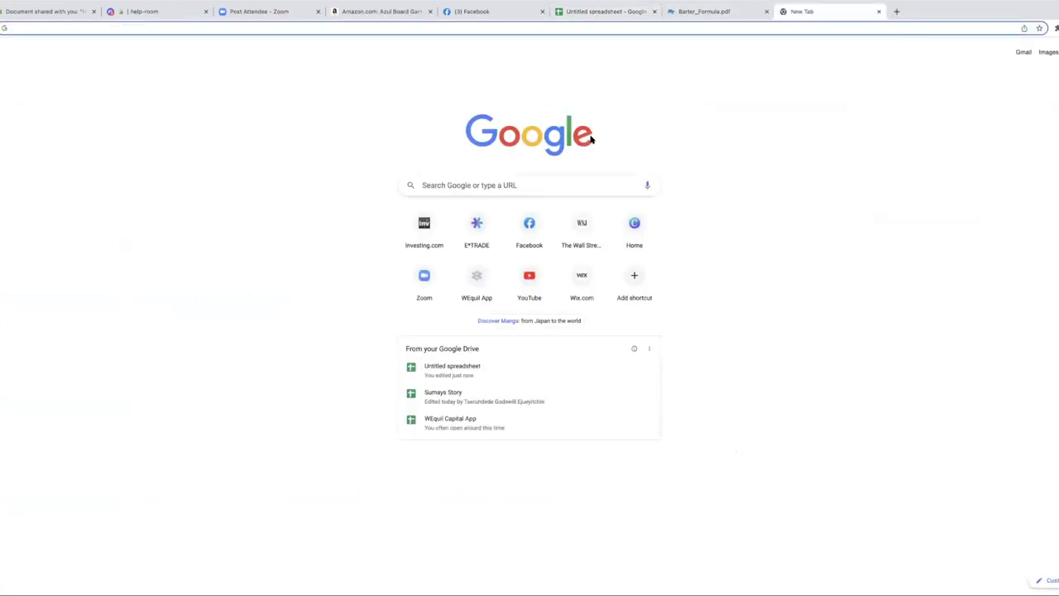
Search for 'google doc' in Chrome and open the Google Docs site
{"action": "type", "text": "google doc"}
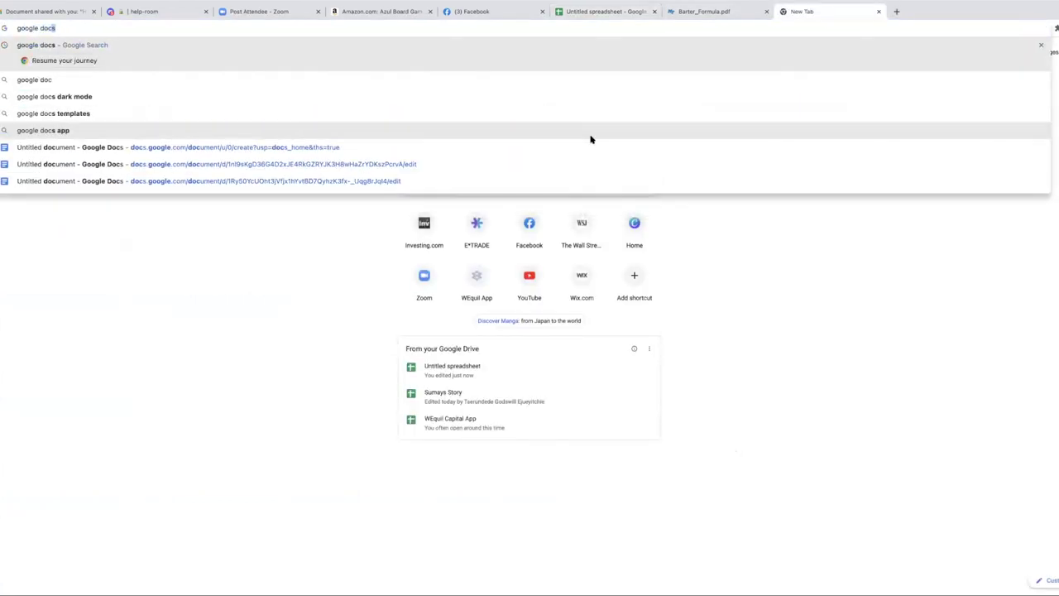
{"action": "key", "text": "Return"}
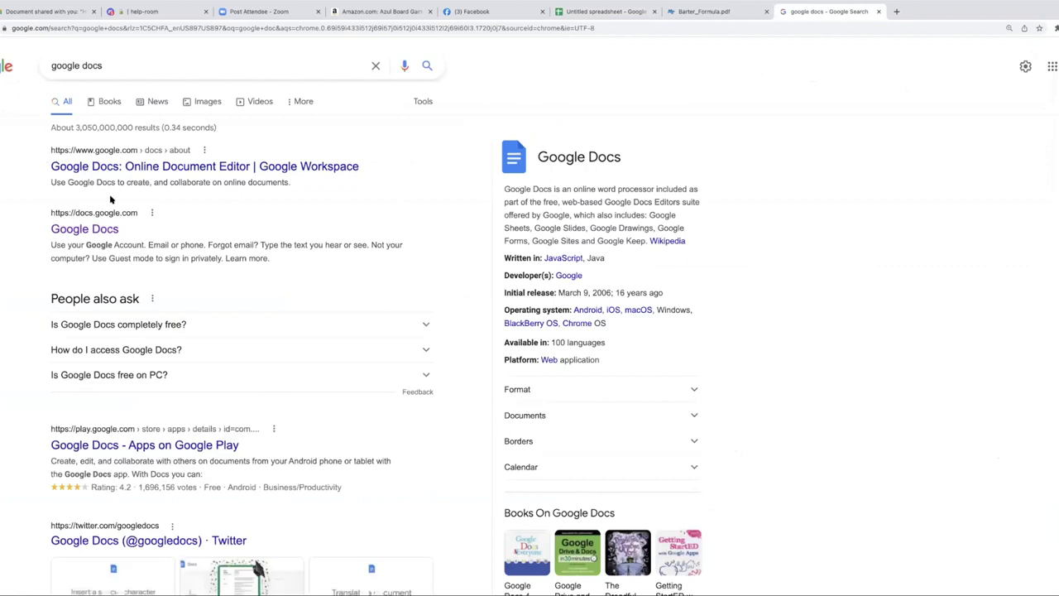
{"action": "left_click", "coordinate": [96, 231]}
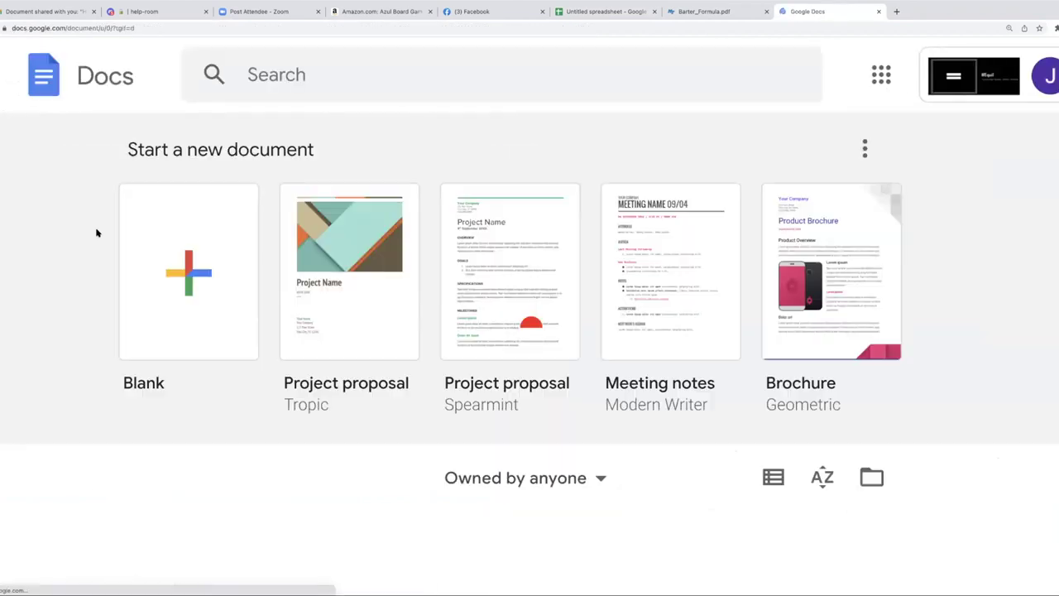
Create a blank document titled 'Cheese Fed Chickens' and zoom the page out
{"action": "left_click", "coordinate": [178, 238]}
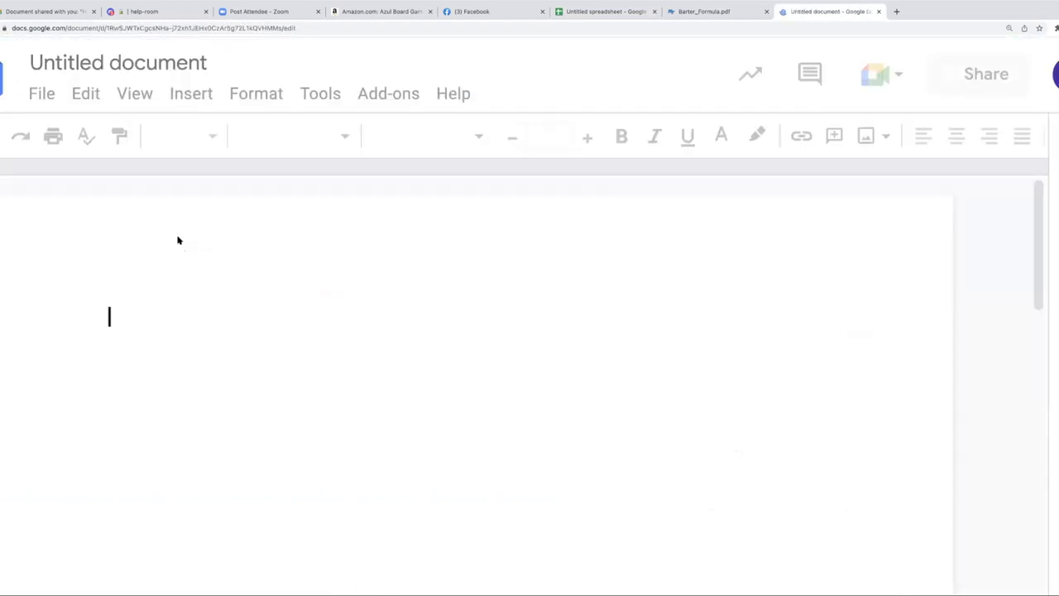
{"action": "left_click", "coordinate": [214, 62]}
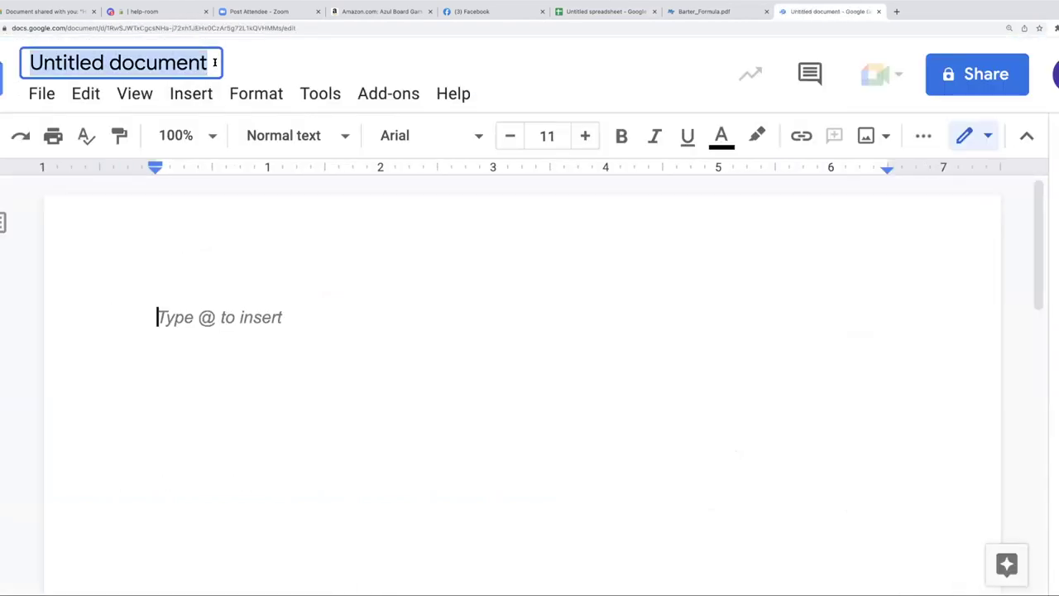
{"action": "type", "text": "Cheese "}
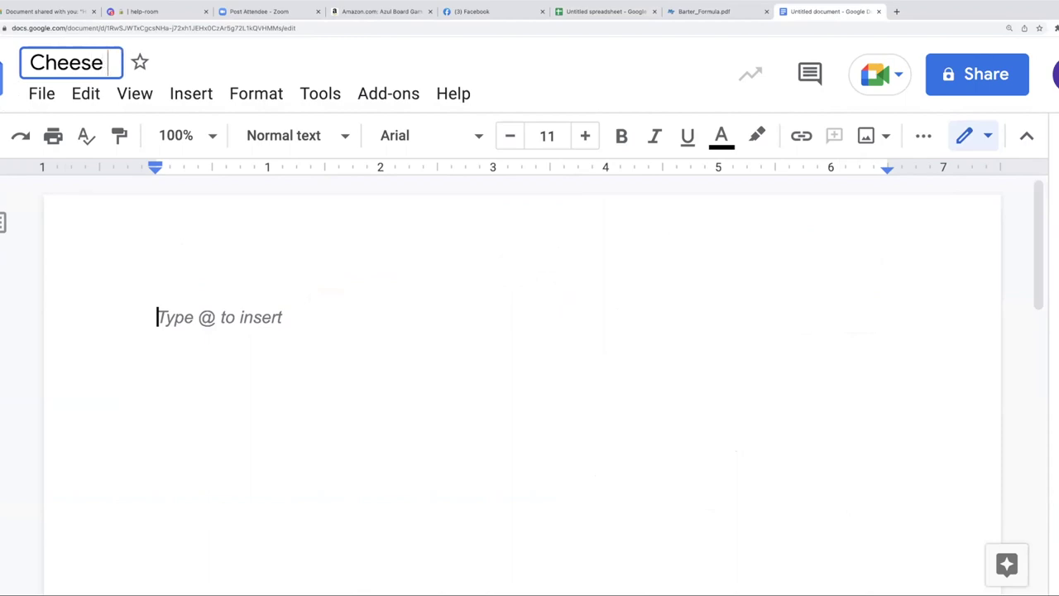
{"action": "type", "text": "Fed Chickens"}
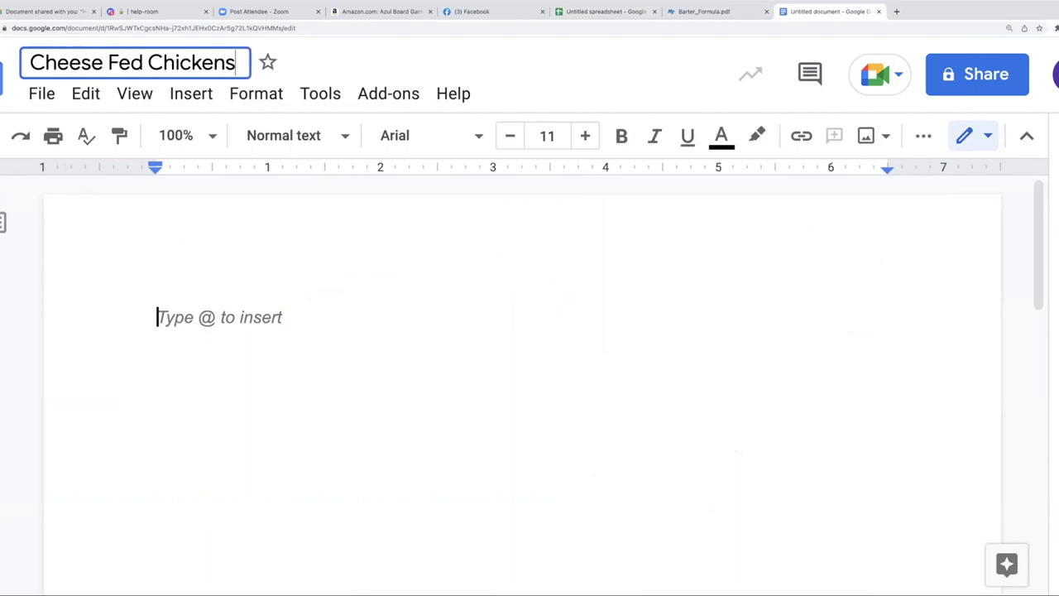
{"action": "key", "text": "Return"}
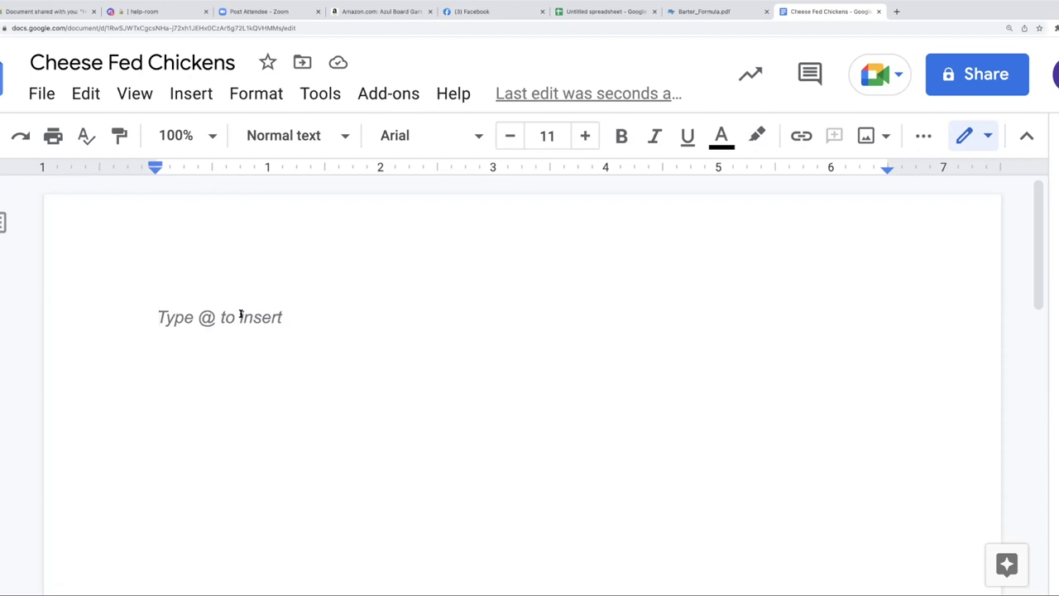
{"action": "key", "text": "ctrl+minus"}
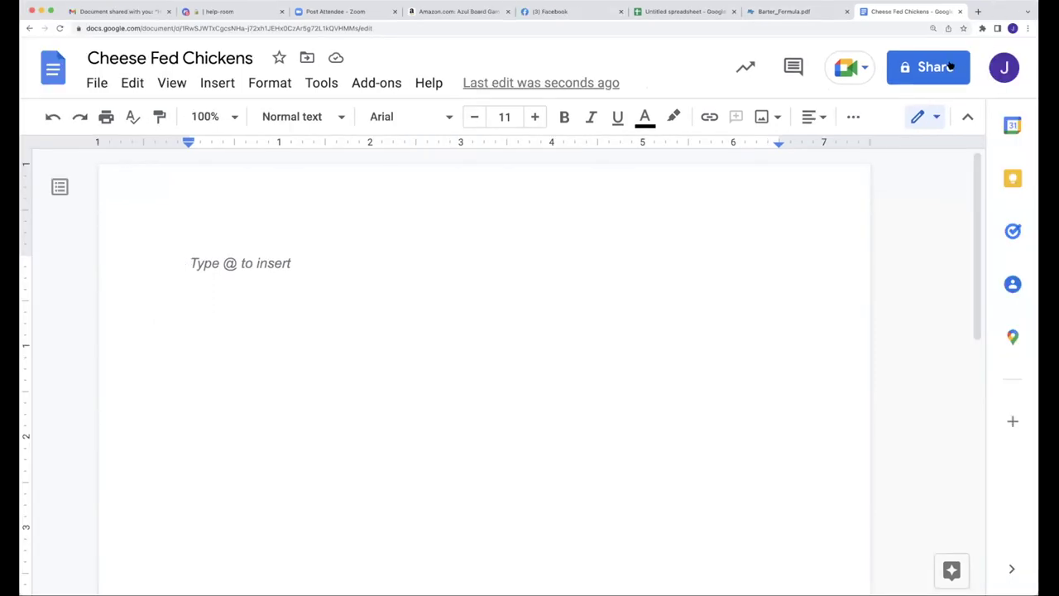
Open the document's sharing settings and add the first two people as editors
{"action": "left_click", "coordinate": [938, 66]}
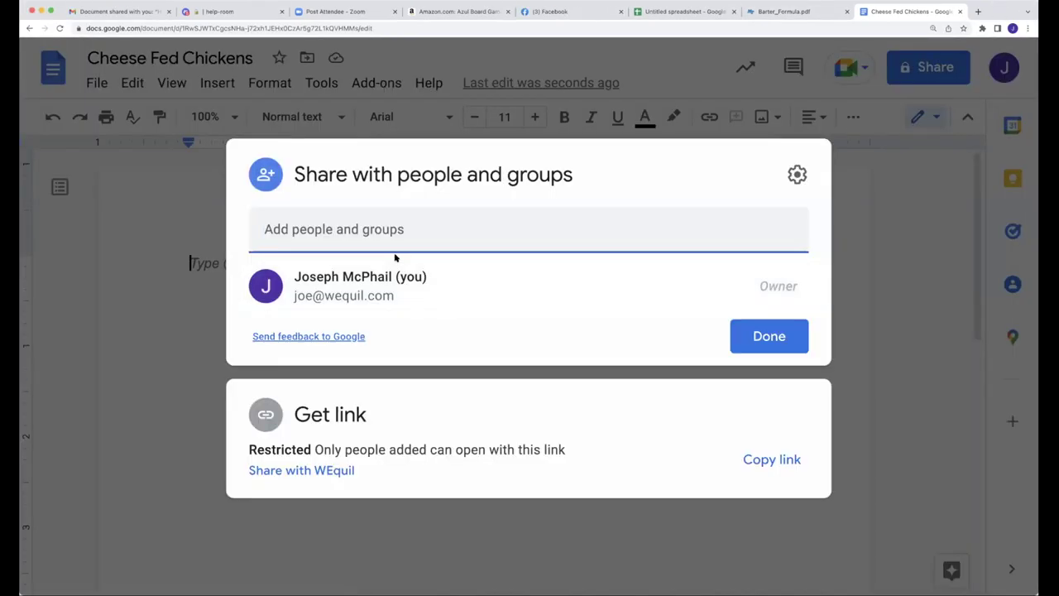
{"action": "left_click", "coordinate": [352, 279]}
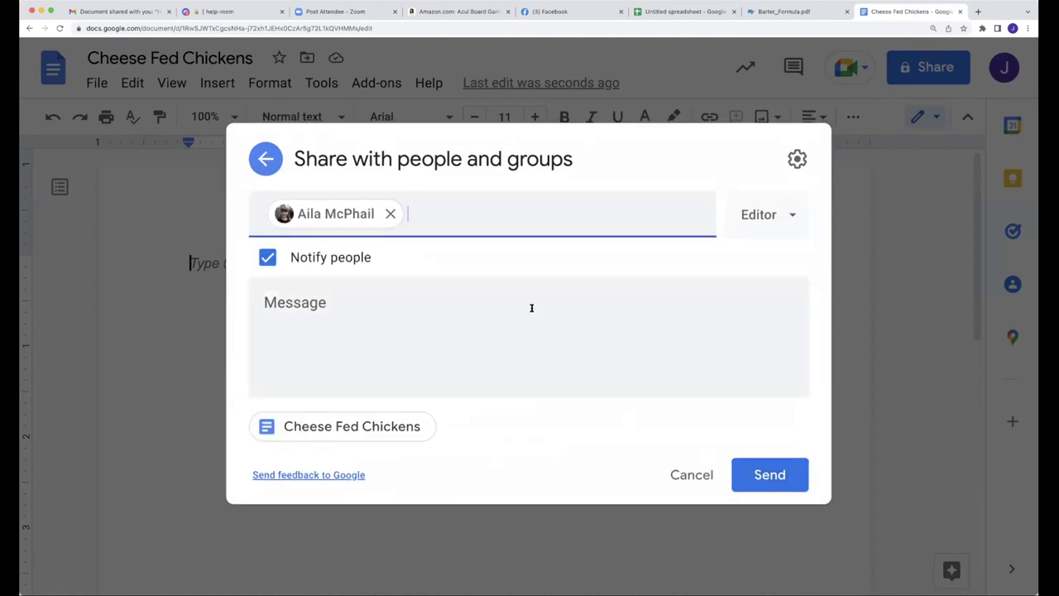
{"action": "type", "text": "ab"}
{"action": "mouse_move", "coordinate": [532, 307]}
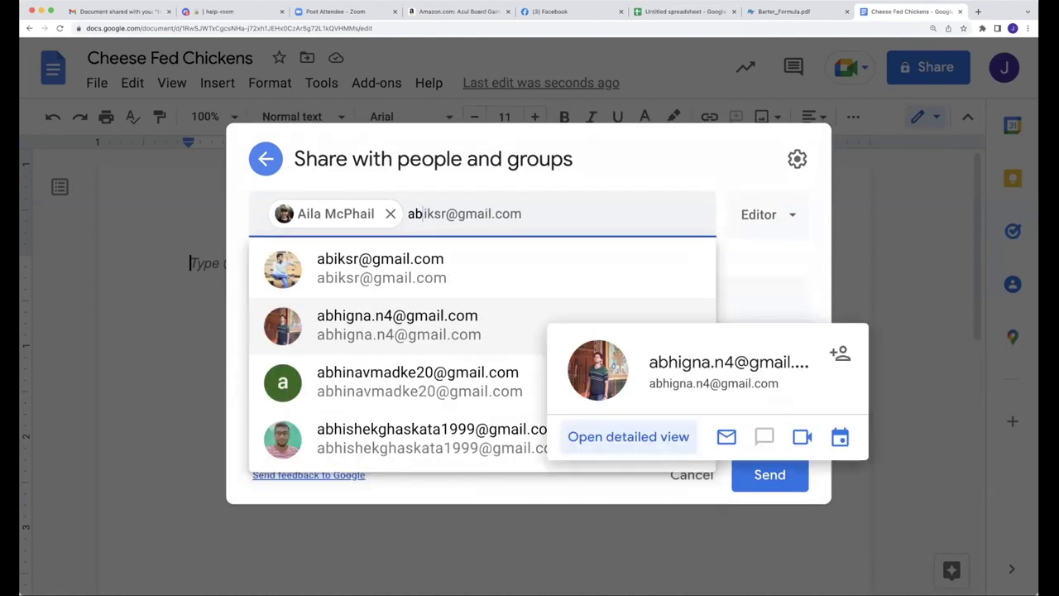
{"action": "mouse_move", "coordinate": [393, 268]}
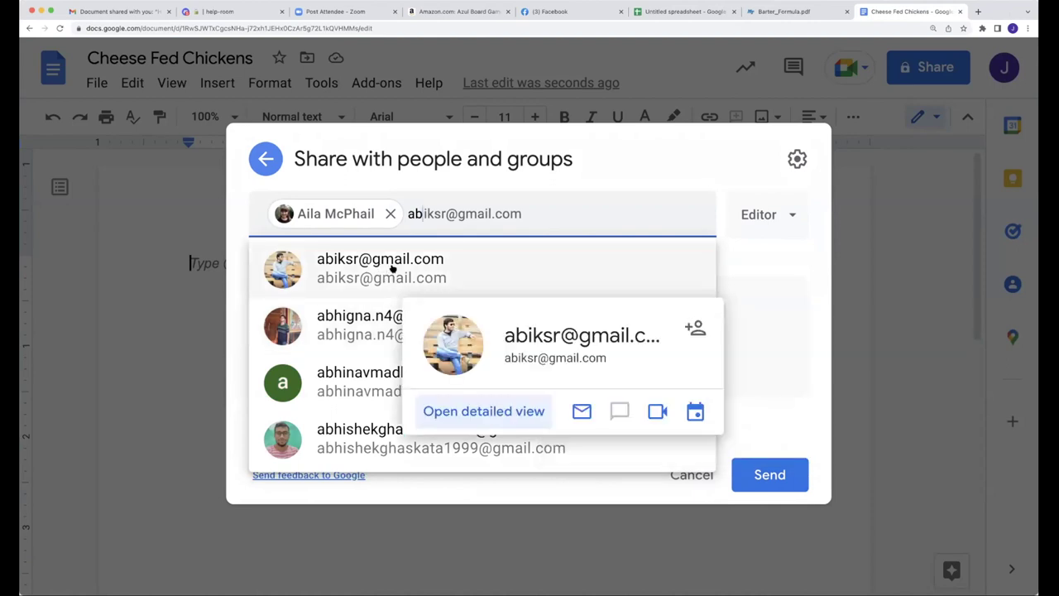
{"action": "key", "text": "BackSpace"}
{"action": "key", "text": "BackSpace"}
{"action": "type", "text": "vau"}
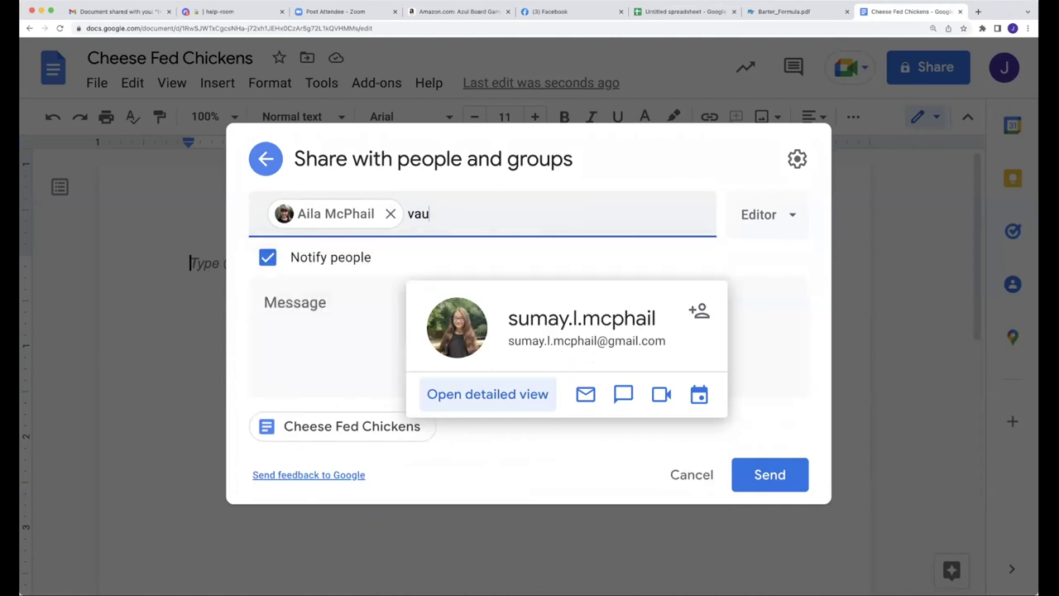
{"action": "key", "text": "BackSpace"}
{"action": "key", "text": "BackSpace"}
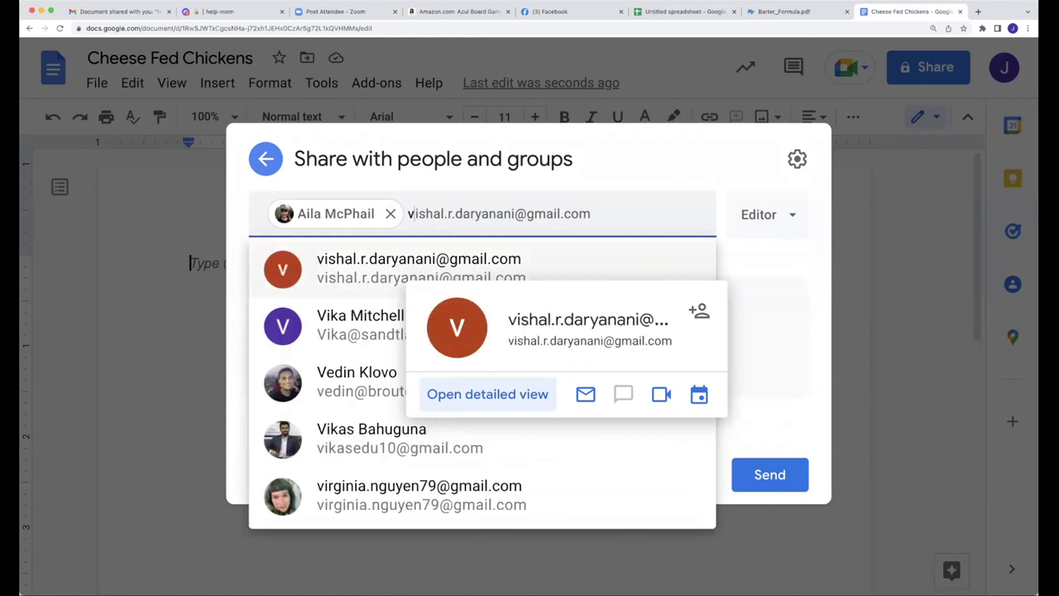
{"action": "key", "text": "BackSpace"}
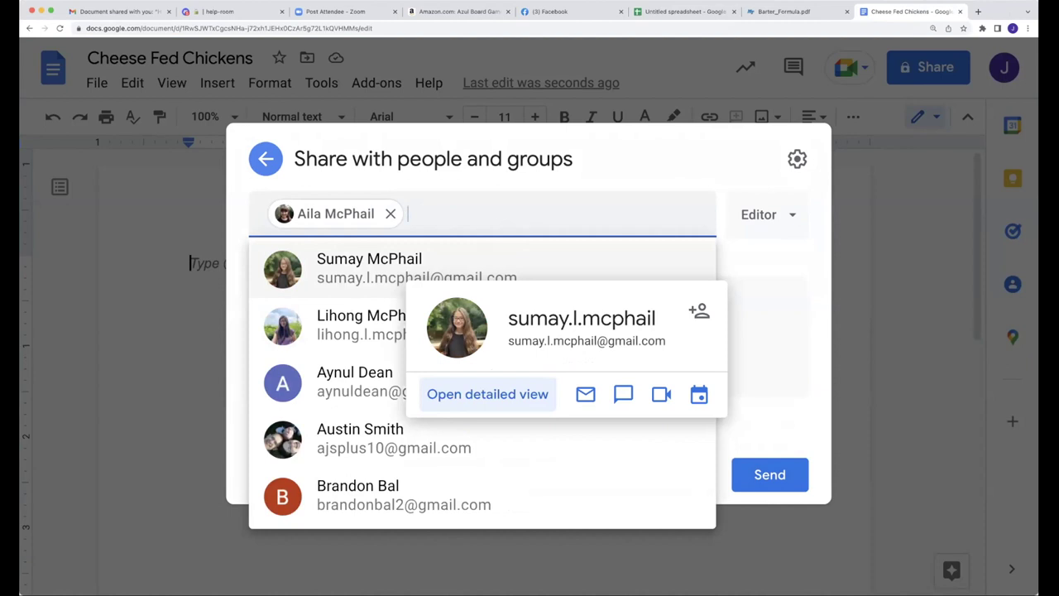
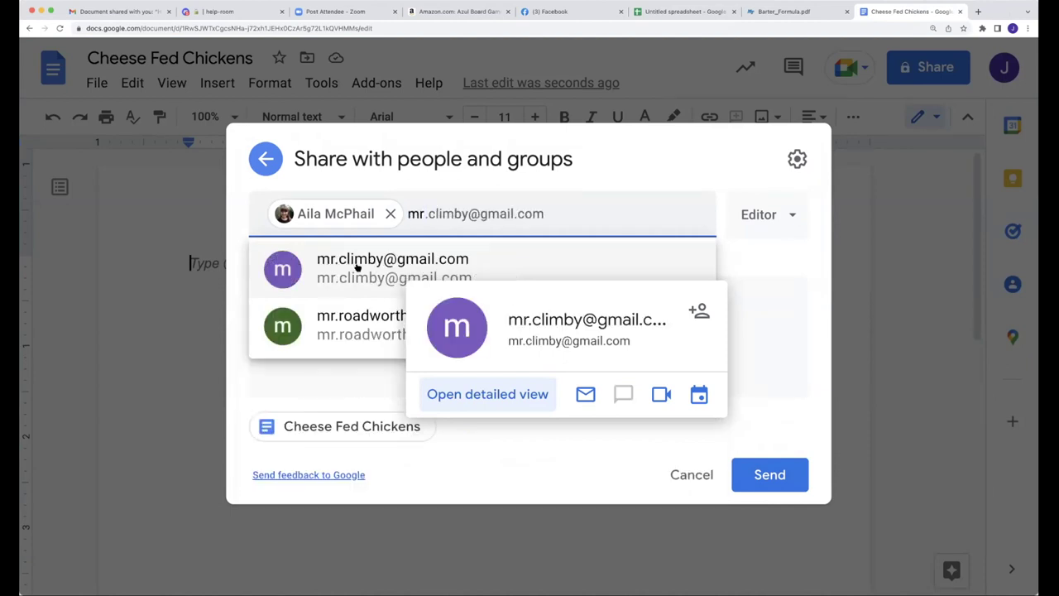
{"action": "left_click", "coordinate": [358, 265]}
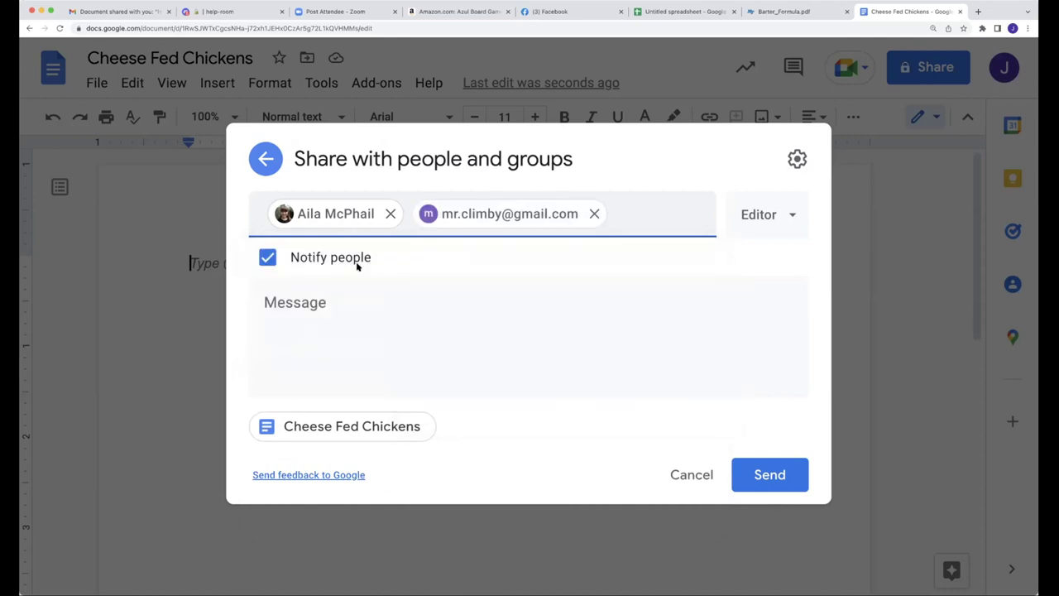
Add the third, fourth and fifth people to the share list
{"action": "type", "text": "amy"}
{"action": "left_click", "coordinate": [388, 282]}
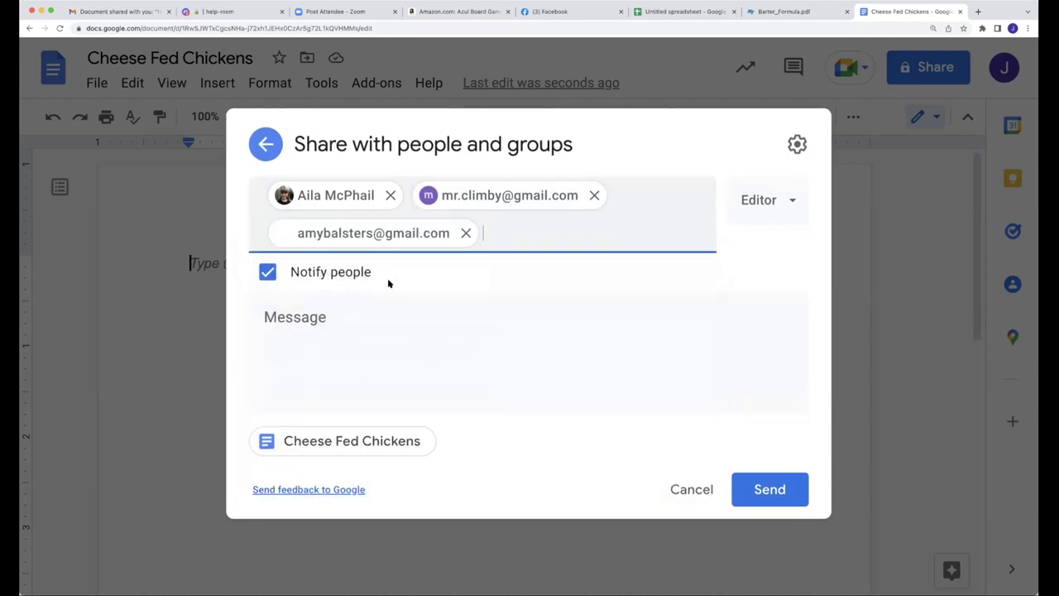
{"action": "type", "text": "sum"}
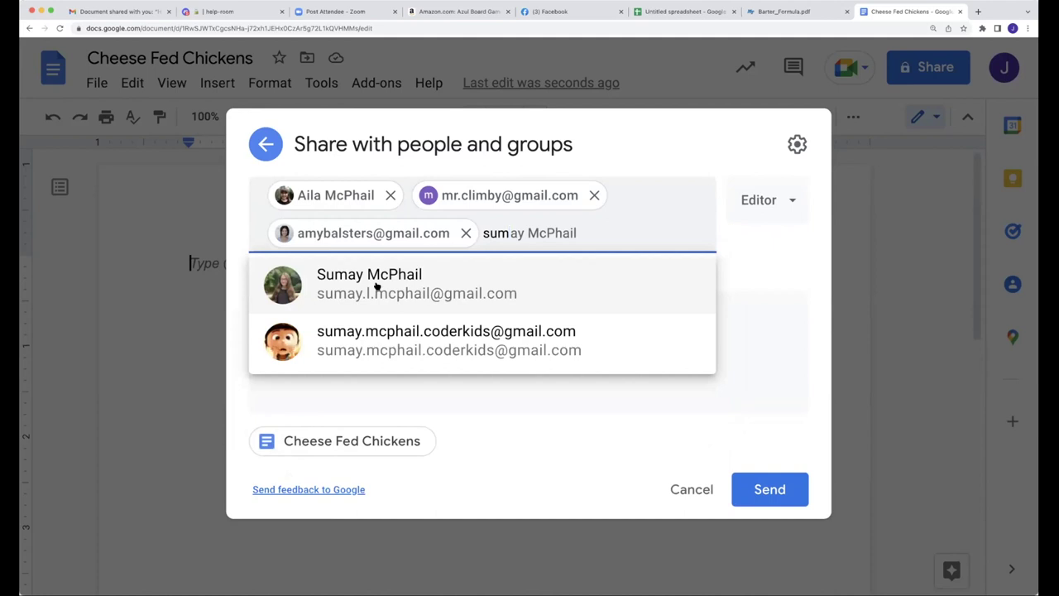
{"action": "left_click", "coordinate": [376, 285]}
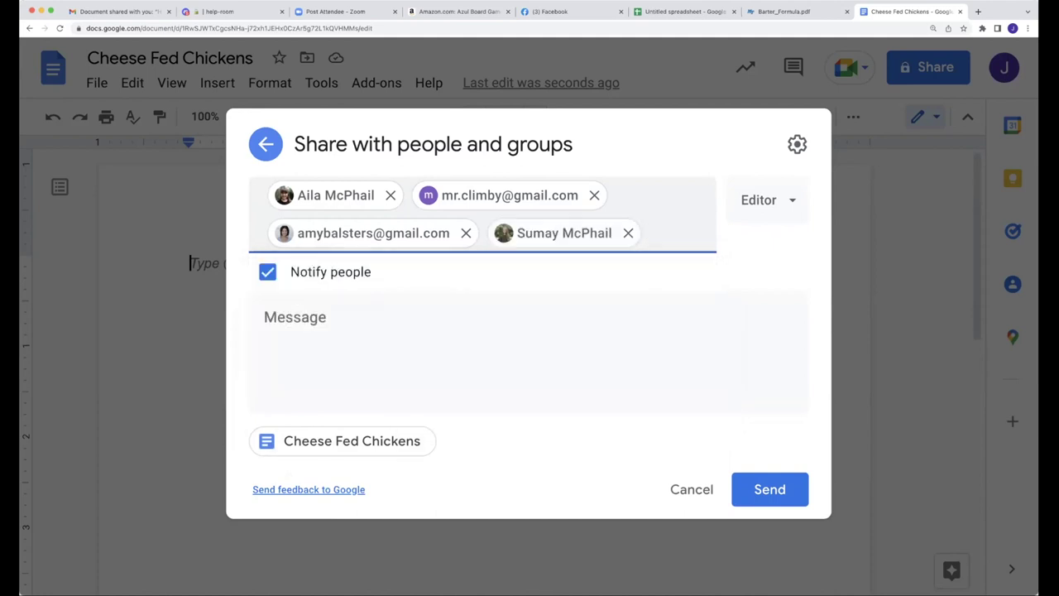
{"action": "type", "text": "mad"}
{"action": "key", "text": "BackSpace"}
{"action": "key", "text": "BackSpace"}
{"action": "key", "text": "BackSpace"}
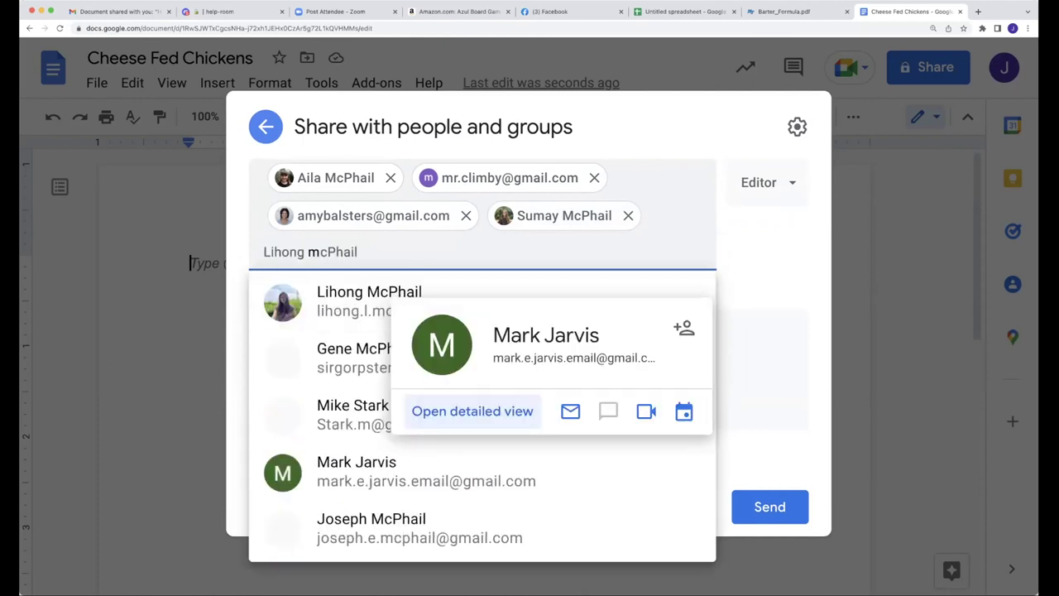
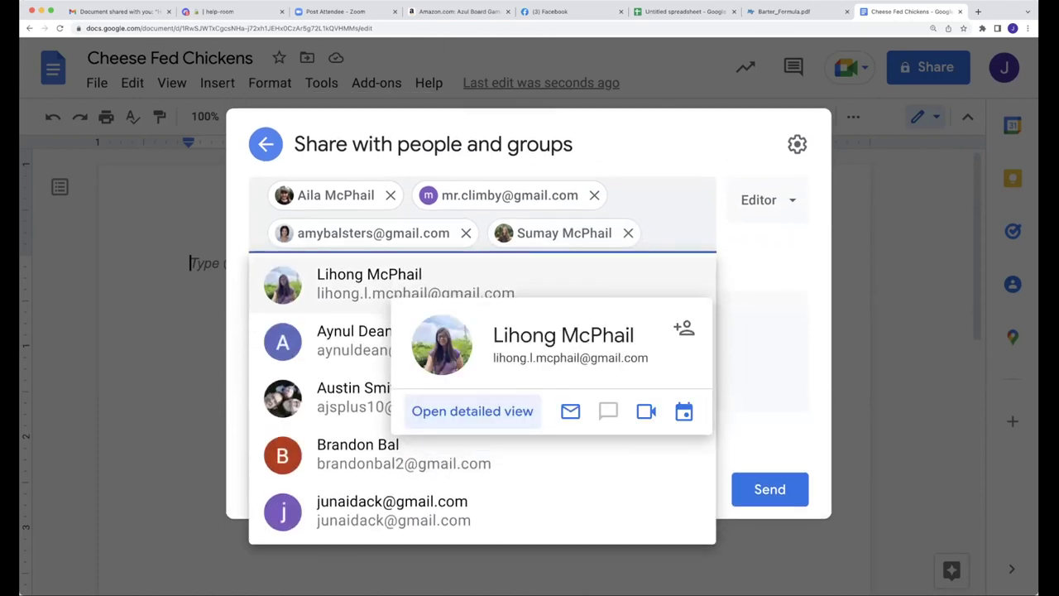
{"action": "type", "text": "abh"}
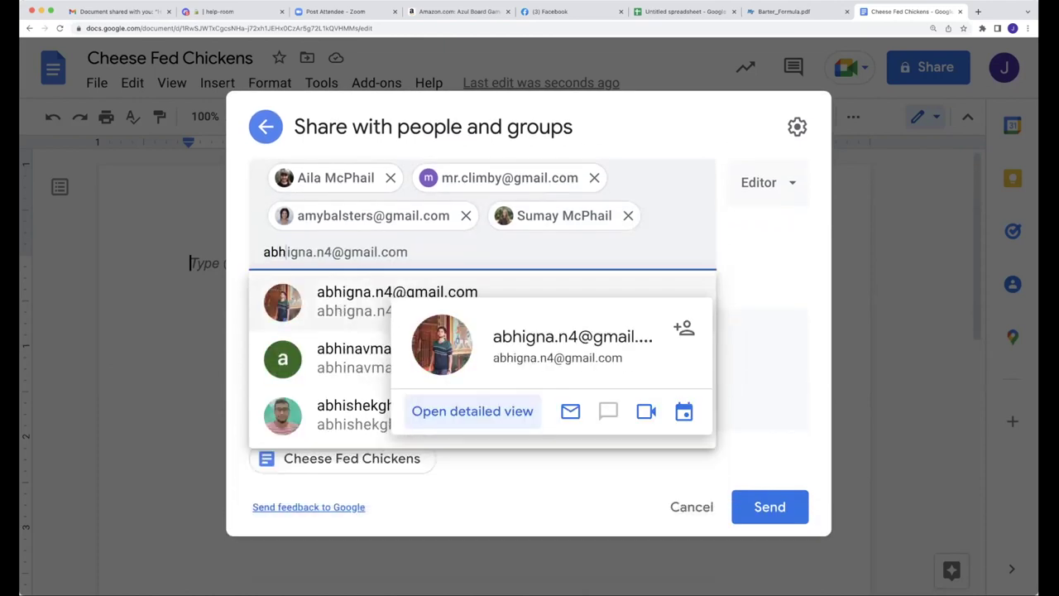
{"action": "left_click", "coordinate": [347, 360]}
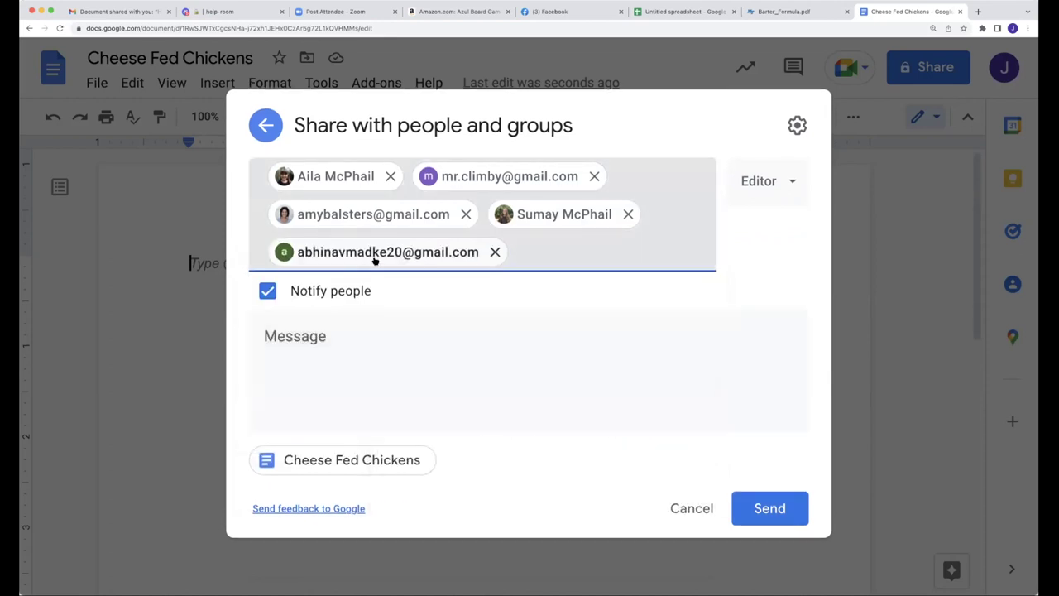
Send the editor invitations and confirm sharing outside the organisation
{"action": "mouse_move", "coordinate": [374, 260]}
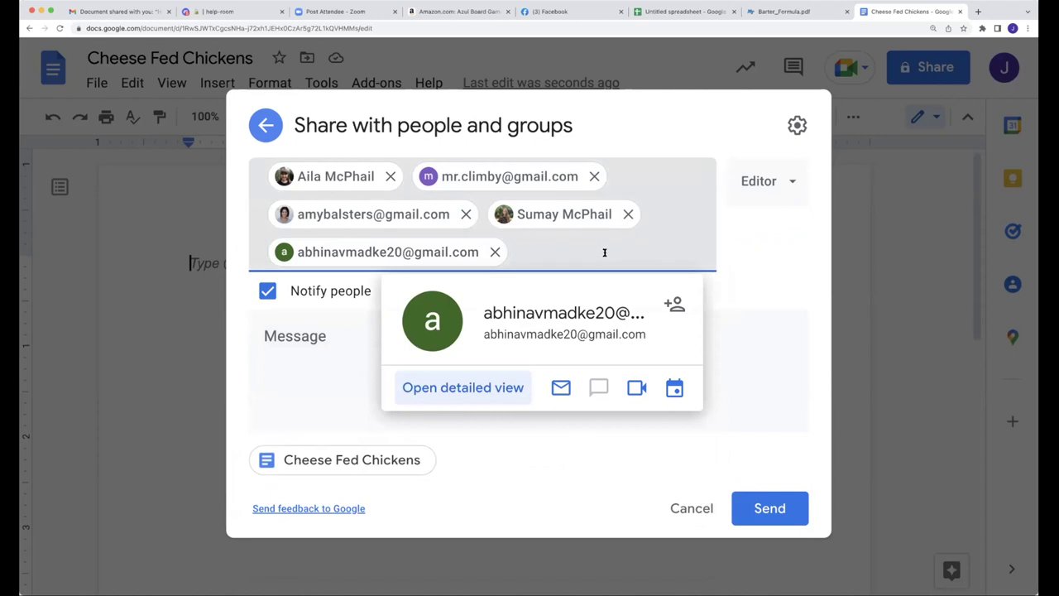
{"action": "left_click", "coordinate": [769, 508]}
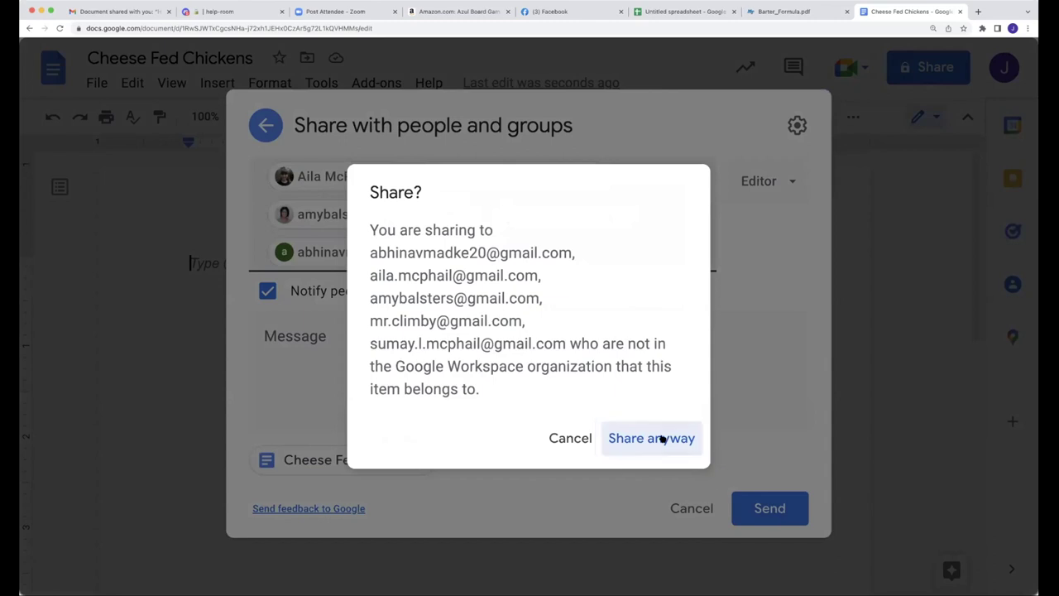
{"action": "left_click", "coordinate": [661, 437]}
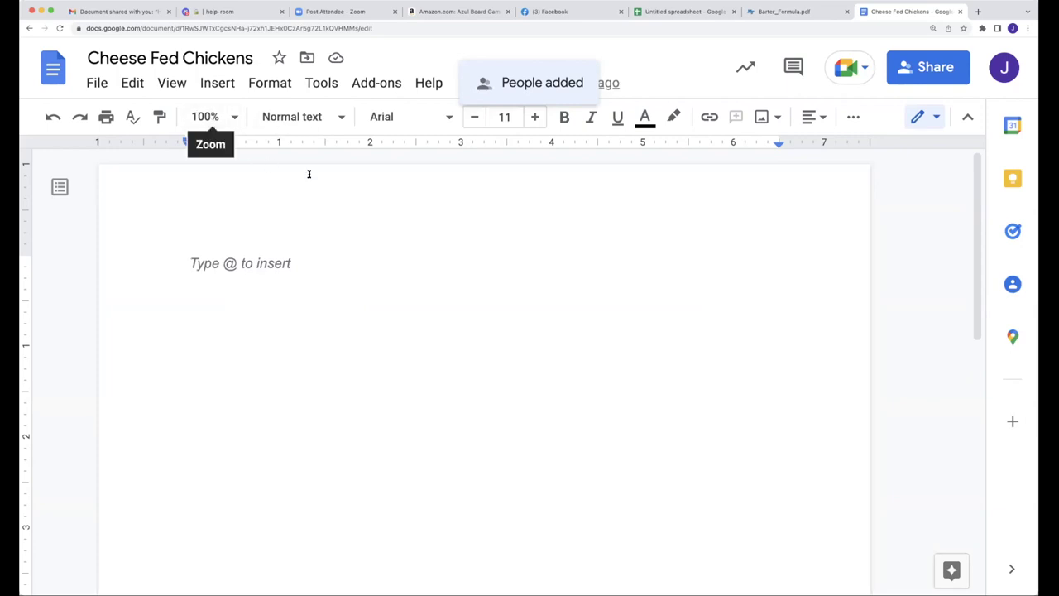
Style the first line as Title and type 'Cheese Fed Chickens'
{"action": "left_click", "coordinate": [134, 82]}
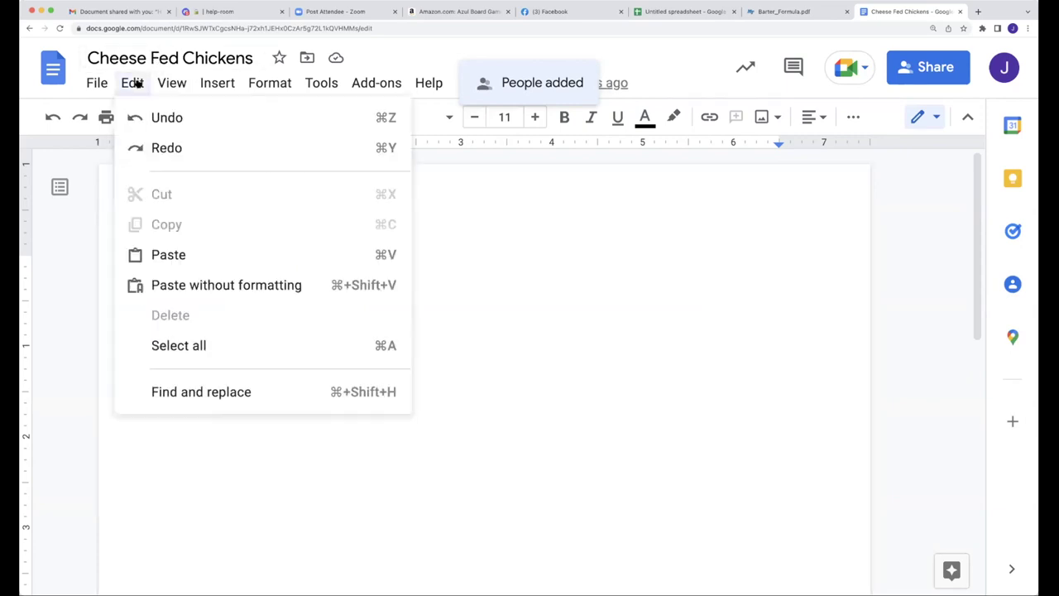
{"action": "left_click", "coordinate": [523, 240]}
{"action": "left_click", "coordinate": [331, 118]}
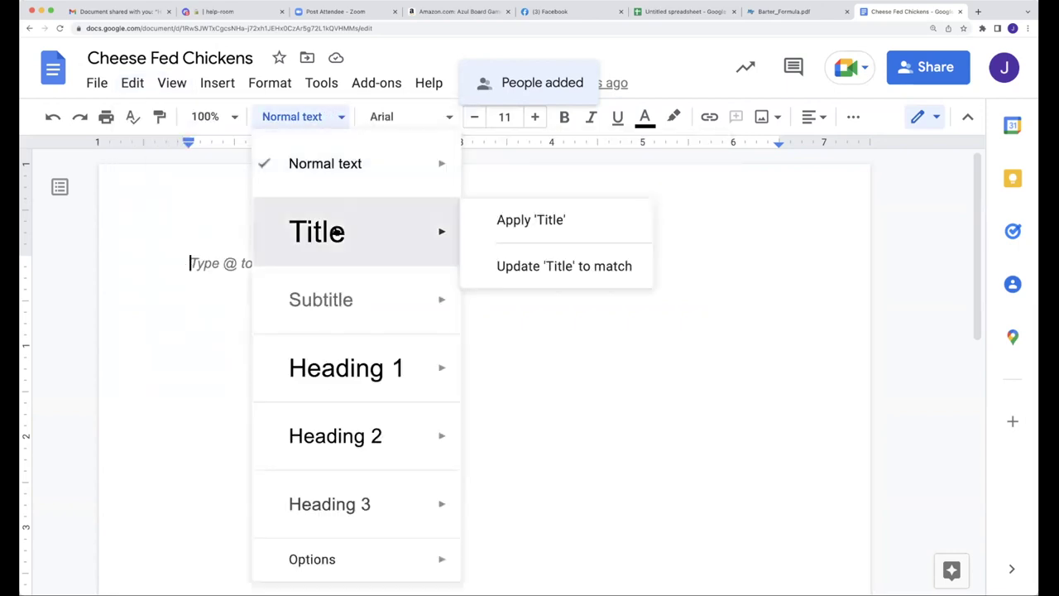
{"action": "left_click", "coordinate": [335, 229]}
{"action": "type", "text": "Cheese "}
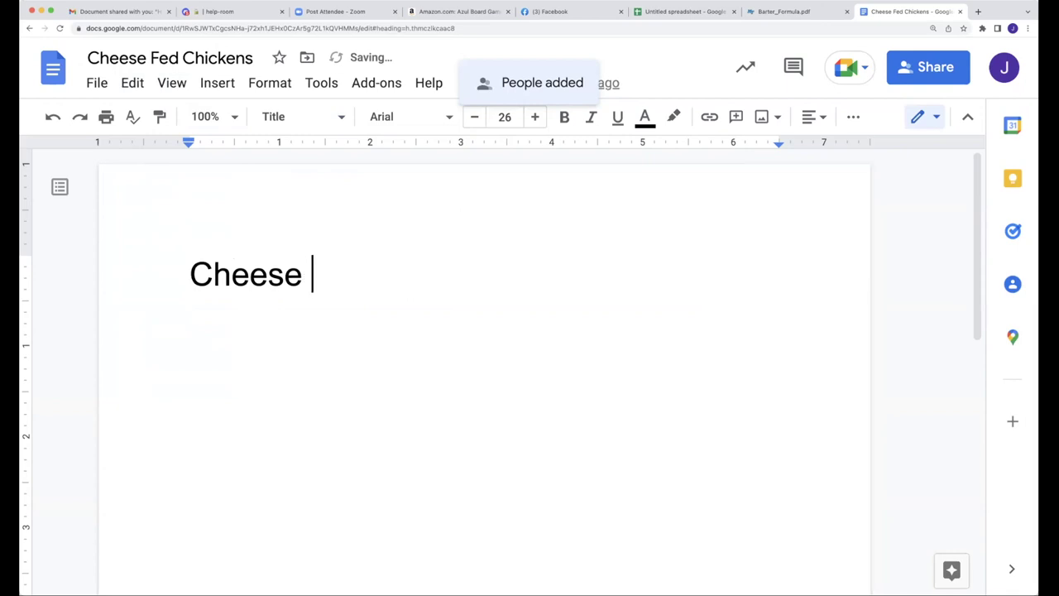
{"action": "type", "text": "Fed Chickens"}
{"action": "key", "text": "Return"}
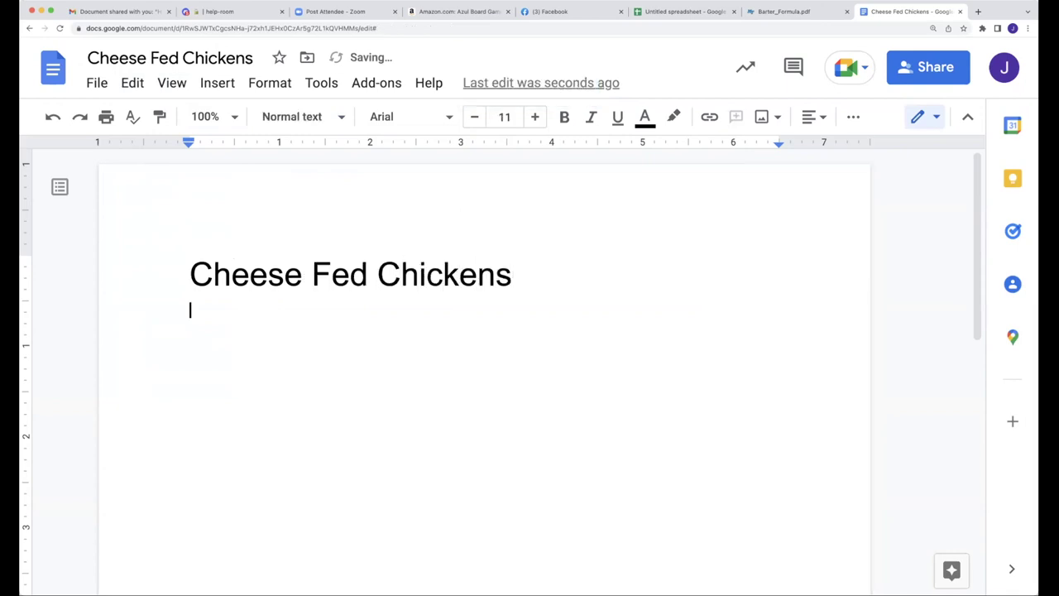
Add the subtitle 'Math problems with prices and exchange rates' beneath the title
{"action": "left_click", "coordinate": [302, 123]}
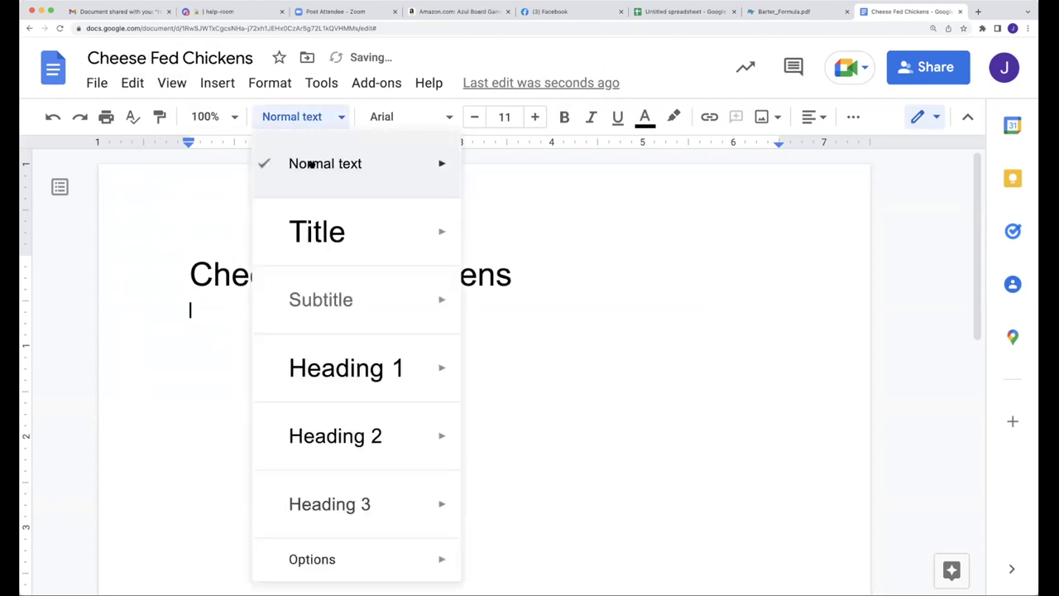
{"action": "left_click", "coordinate": [335, 304]}
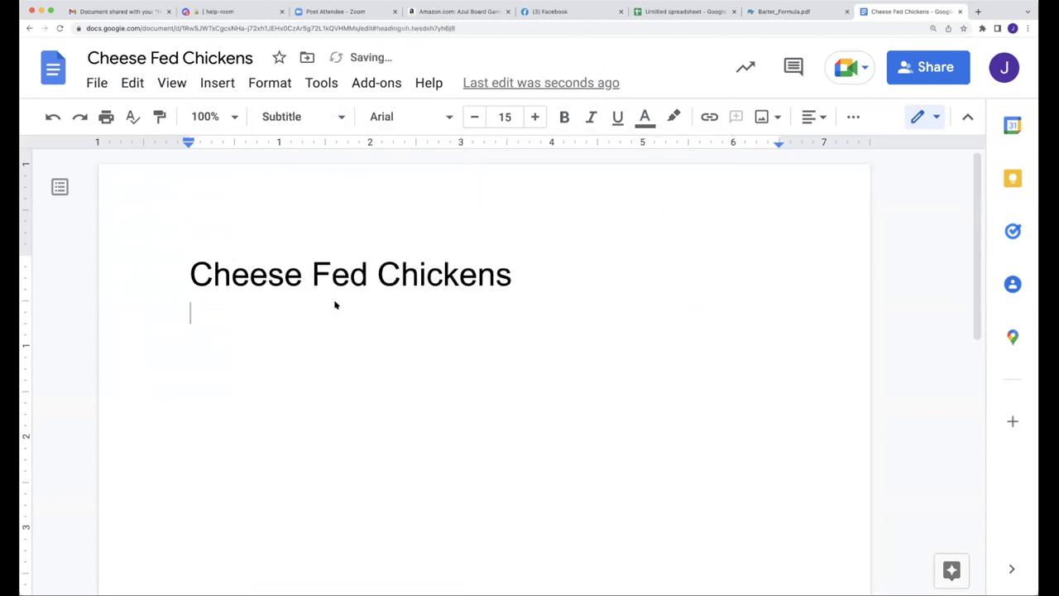
{"action": "type", "text": "Math pro"}
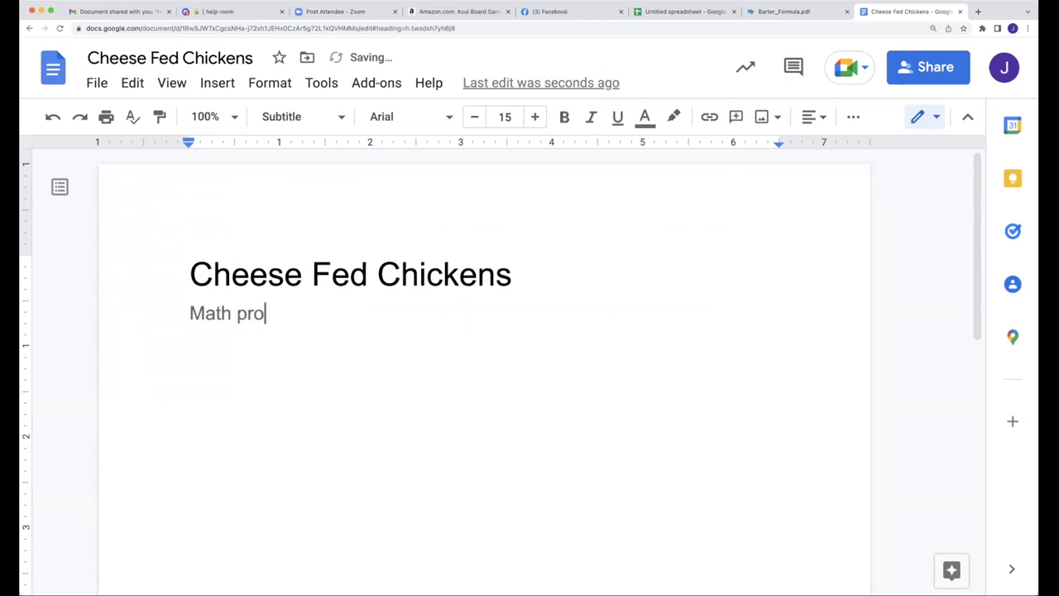
{"action": "type", "text": "blems with pr"}
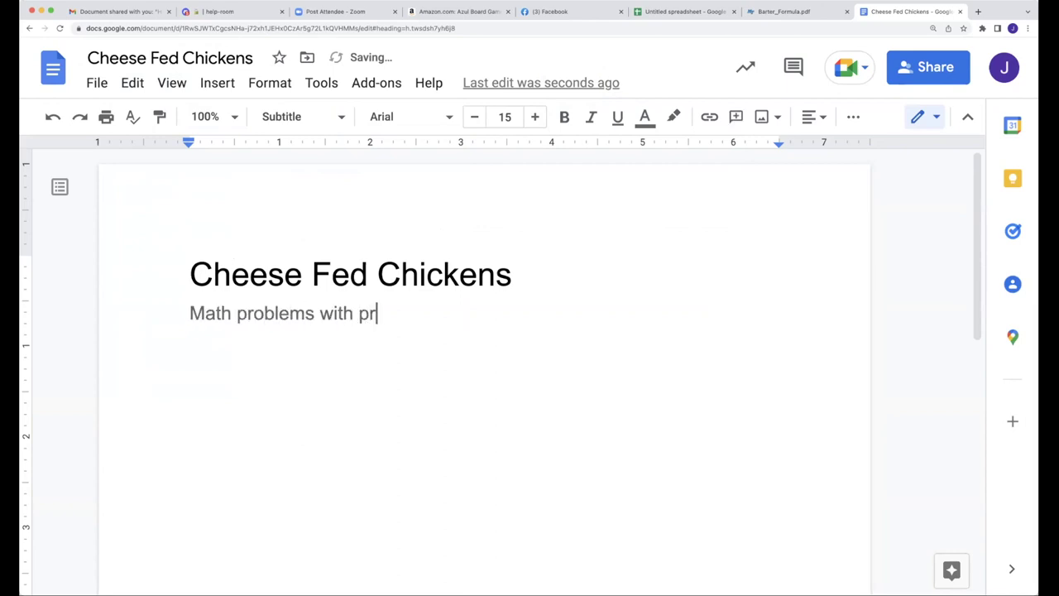
{"action": "type", "text": "ices and exchange rates"}
{"action": "key", "text": "Tab"}
{"action": "key", "text": "Return"}
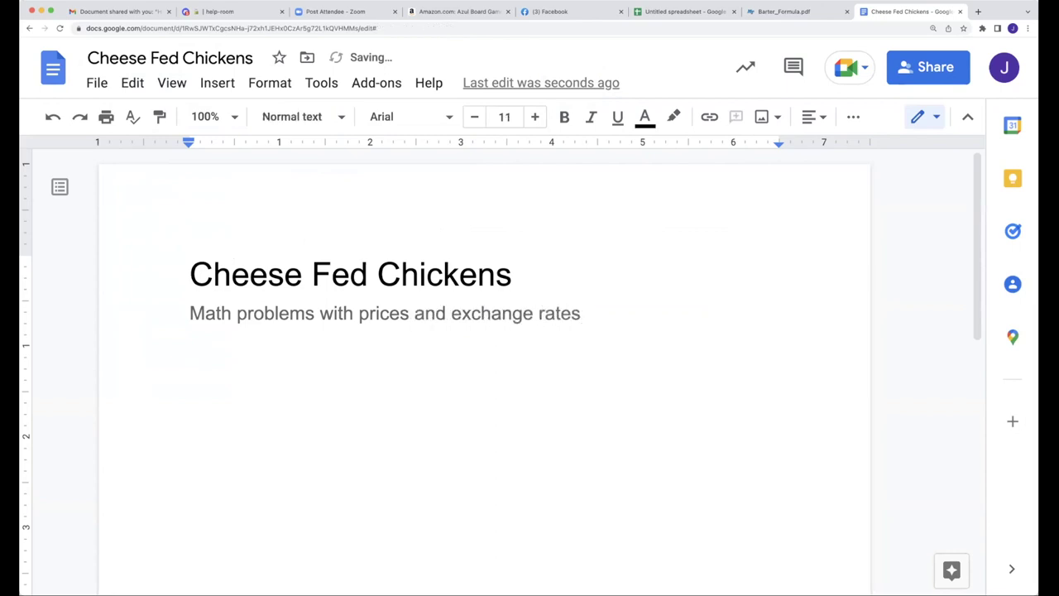
{"action": "scroll", "coordinate": [326, 307], "scroll_direction": "down", "scroll_amount": 1}
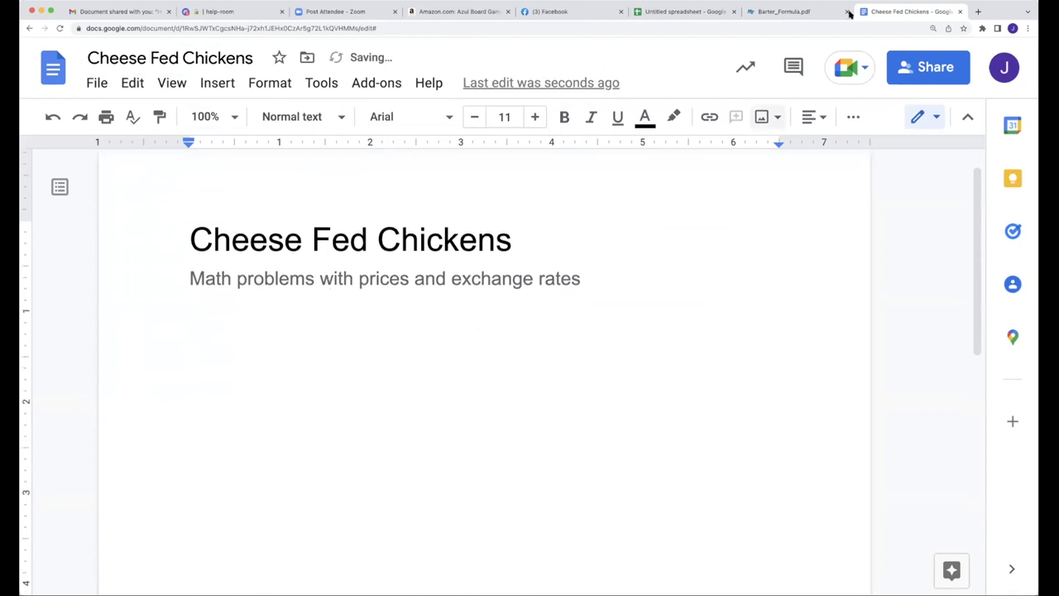
{"action": "left_click", "coordinate": [977, 12]}
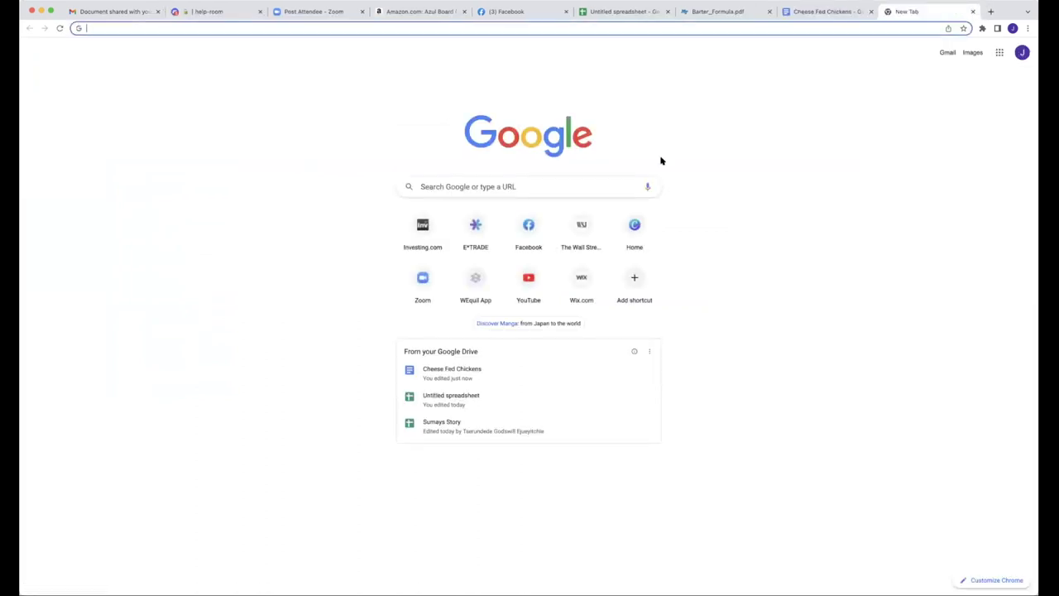
Search Google Images for chicken, then chicken cheese, and browse the results
{"action": "type", "text": "chicken"}
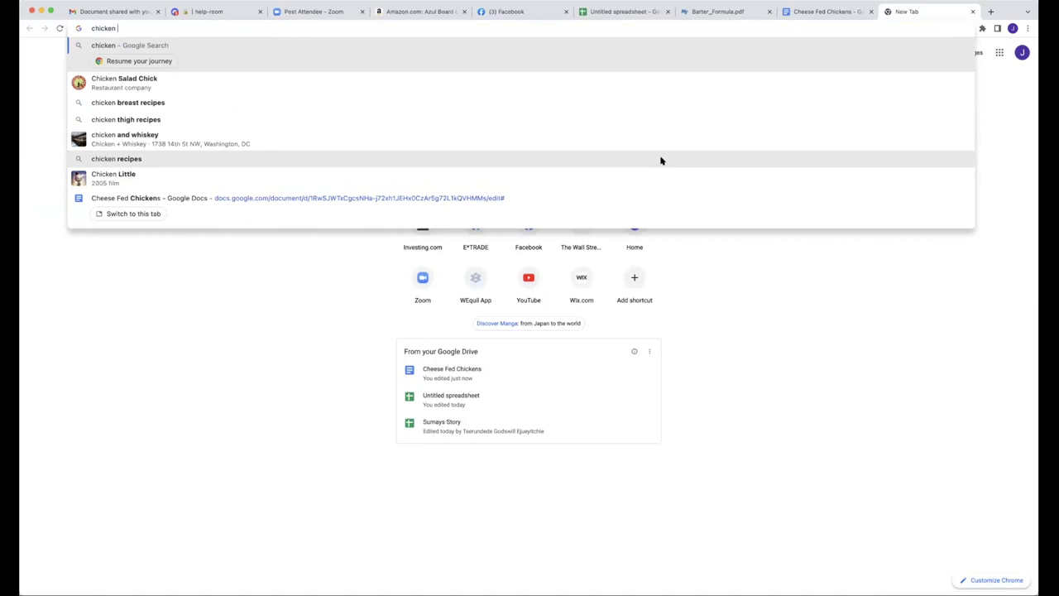
{"action": "key", "text": "Return"}
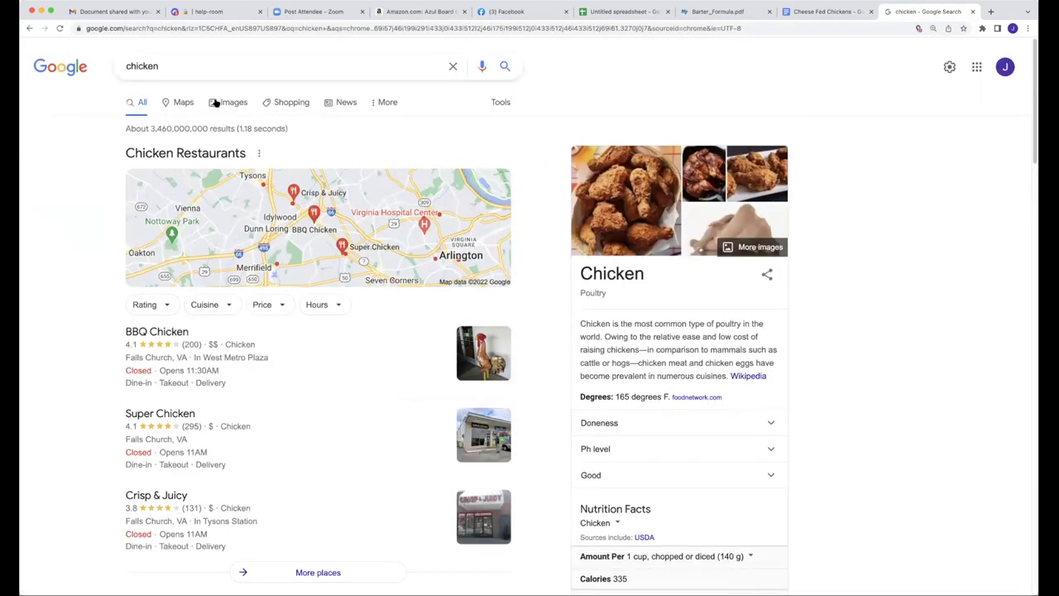
{"action": "left_click", "coordinate": [237, 102]}
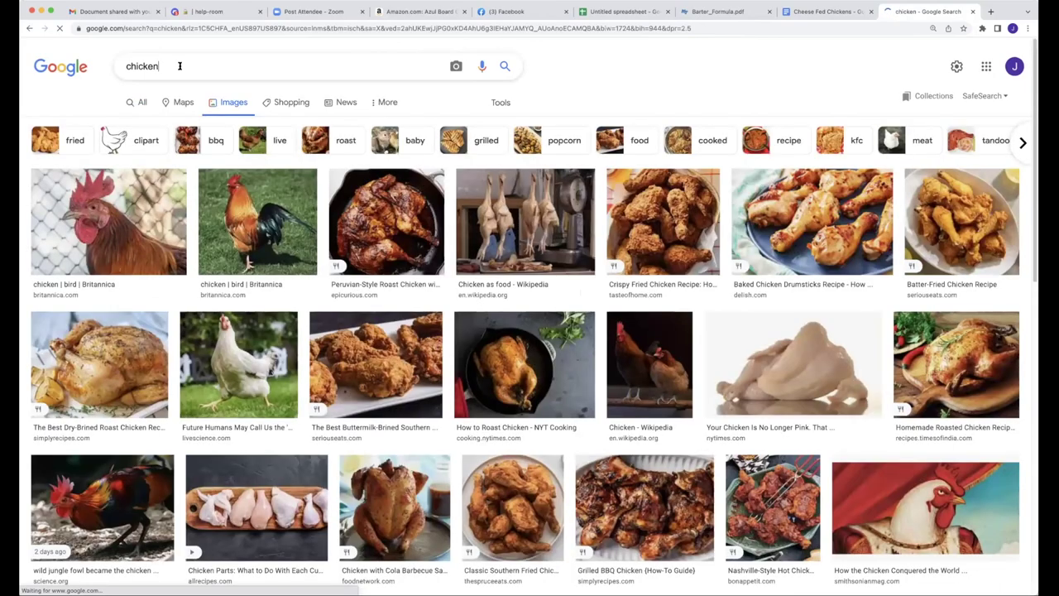
{"action": "left_click", "coordinate": [180, 65]}
{"action": "type", "text": "cheese"}
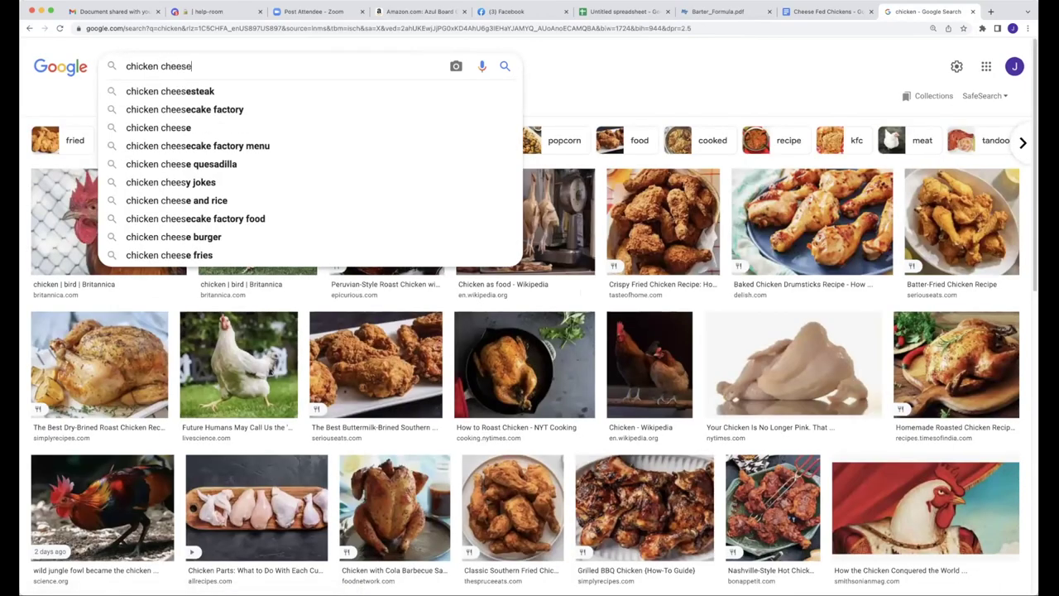
{"action": "key", "text": "Return"}
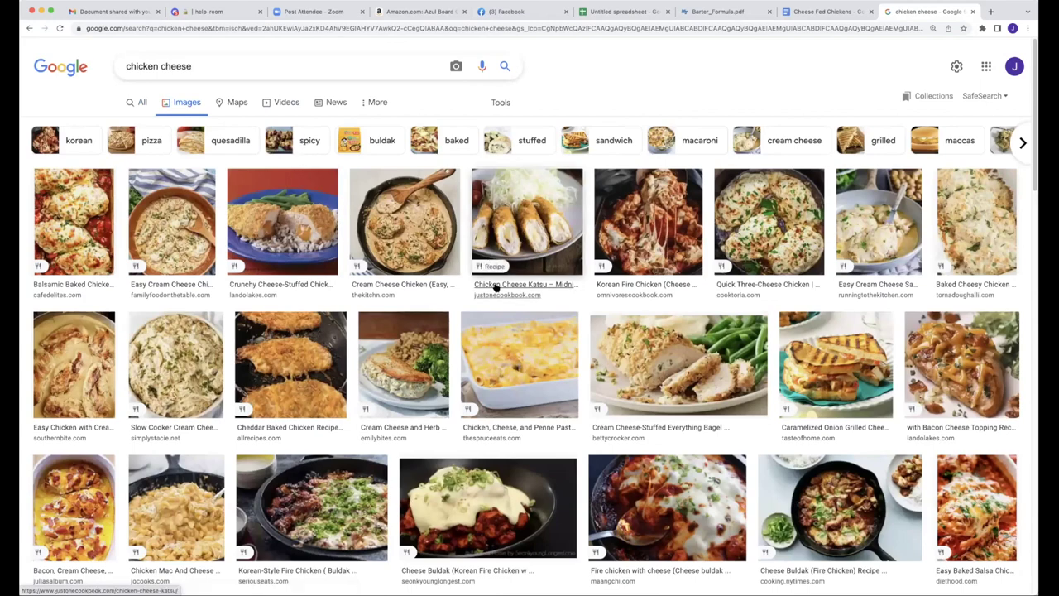
{"action": "scroll", "coordinate": [352, 336], "scroll_direction": "down", "scroll_amount": 3}
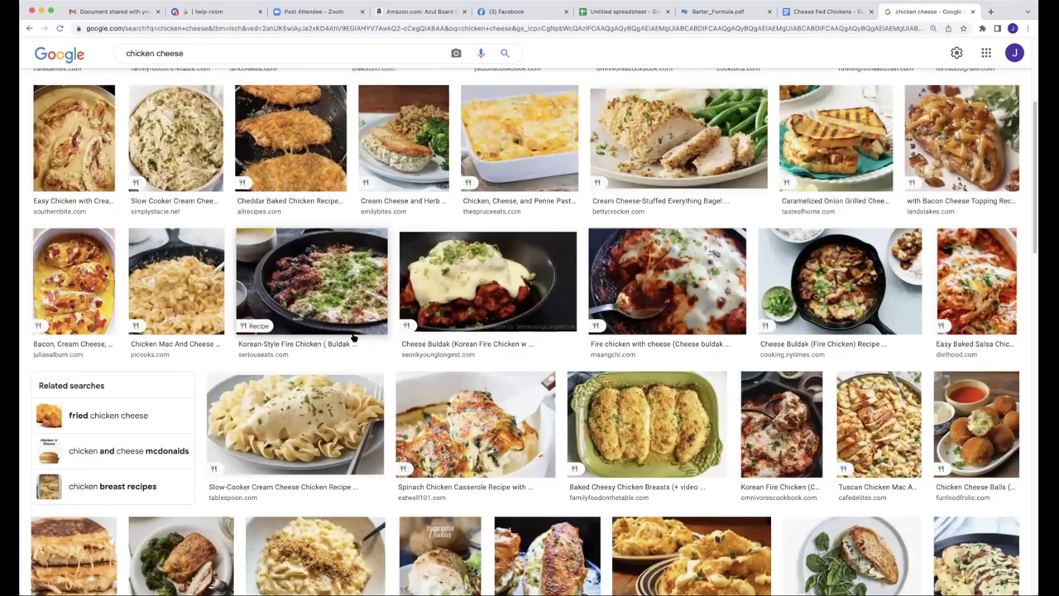
{"action": "scroll", "coordinate": [354, 337], "scroll_direction": "down", "scroll_amount": 6}
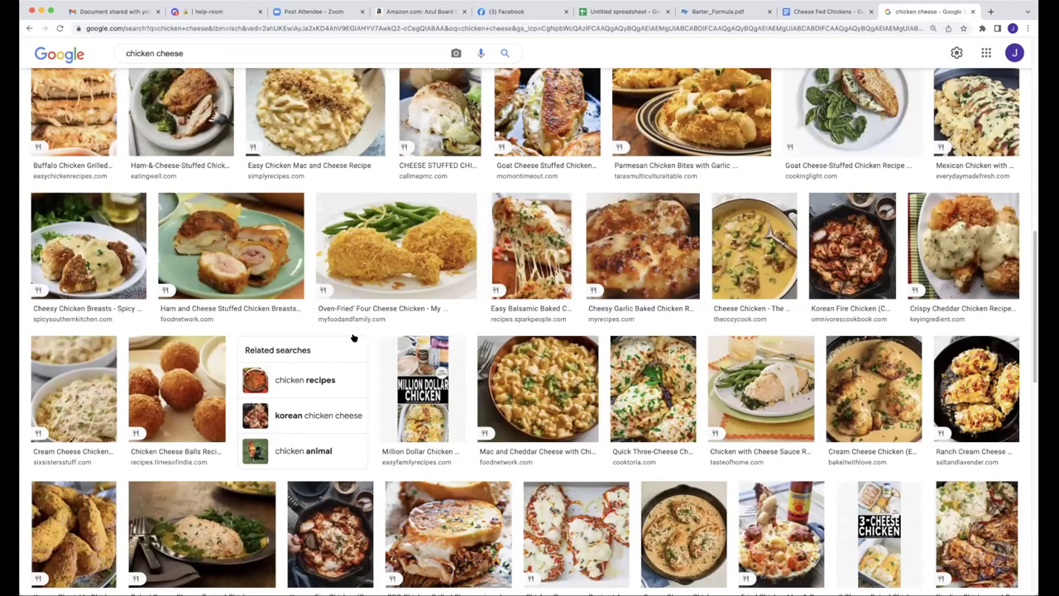
{"action": "scroll", "coordinate": [352, 337], "scroll_direction": "down", "scroll_amount": 5}
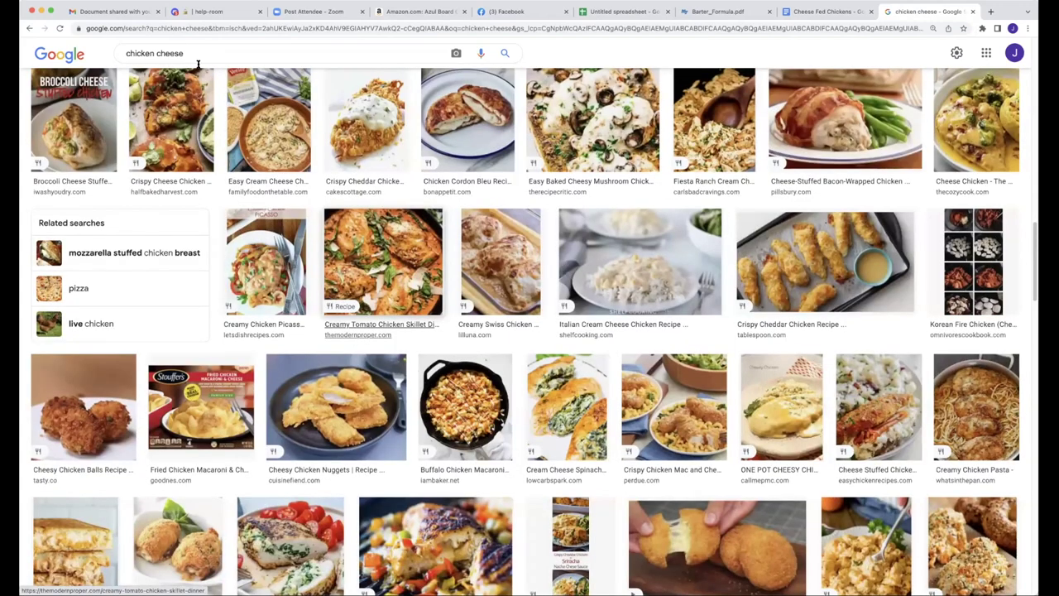
Change the image search to 'chickens' and copy the hen close-up photo
{"action": "left_click", "coordinate": [161, 59]}
{"action": "double_click", "coordinate": [160, 67]}
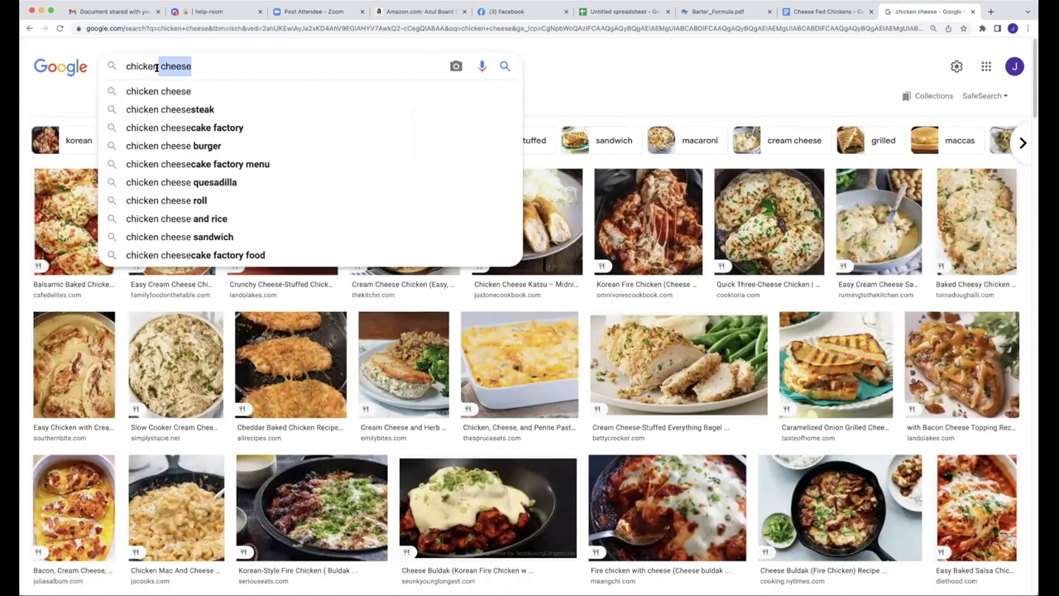
{"action": "key", "text": "BackSpace"}
{"action": "key", "text": "BackSpace"}
{"action": "type", "text": "s"}
{"action": "key", "text": "Return"}
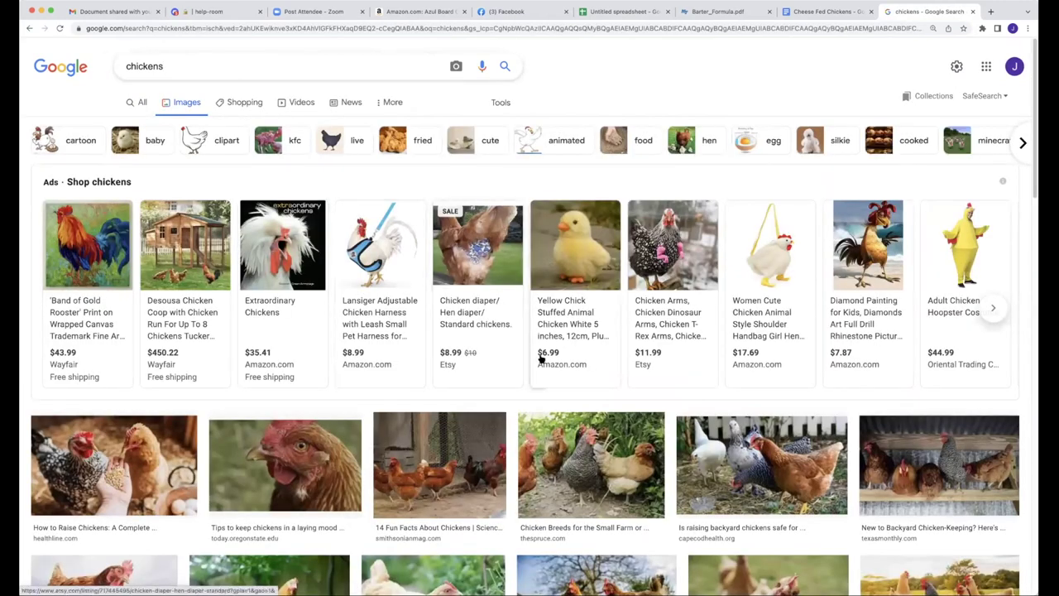
{"action": "left_click", "coordinate": [317, 471]}
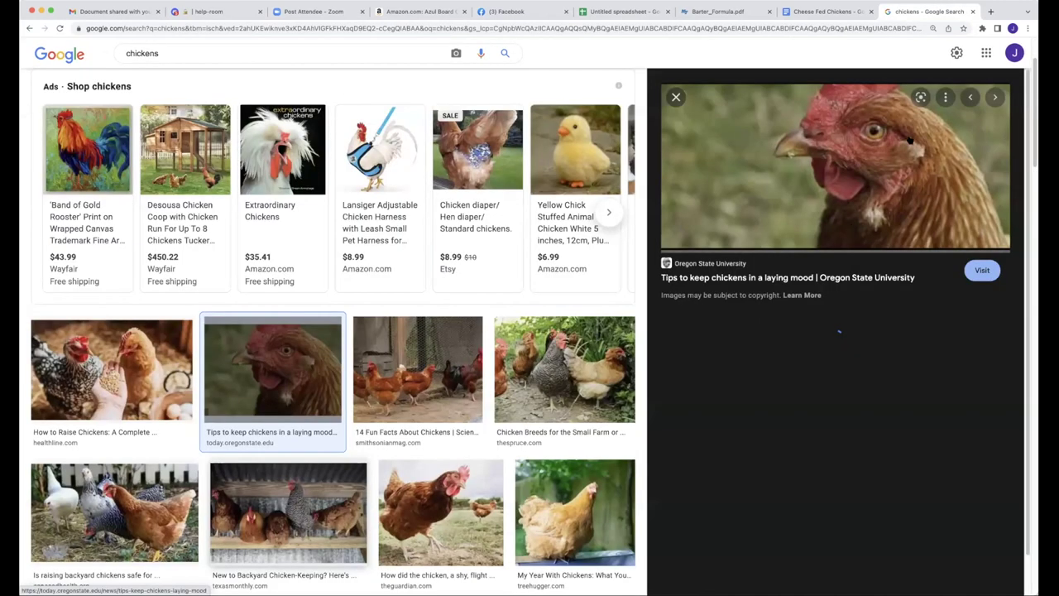
{"action": "right_click", "coordinate": [840, 174]}
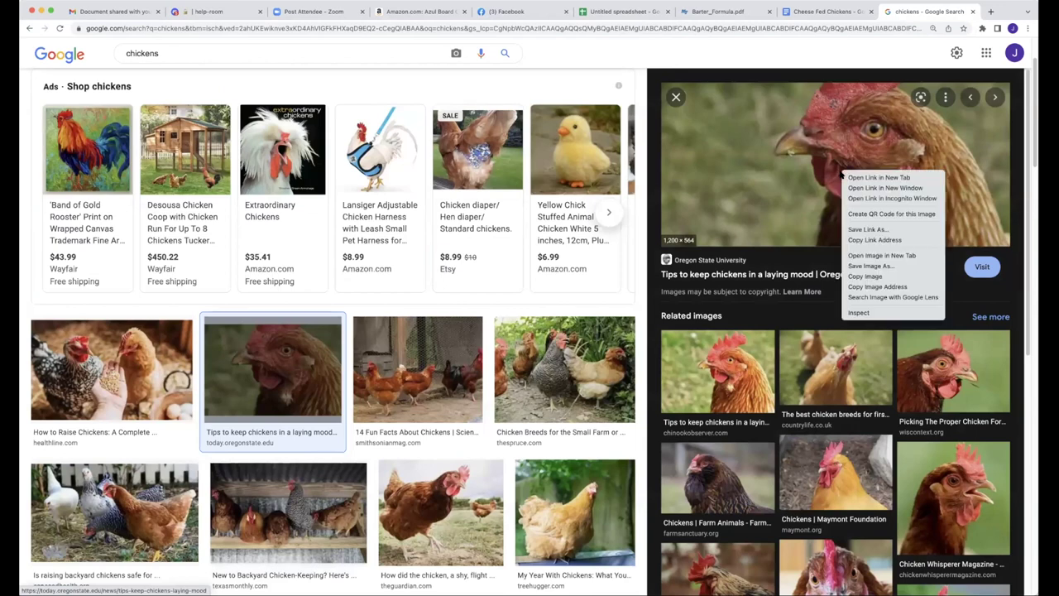
{"action": "left_click", "coordinate": [867, 276]}
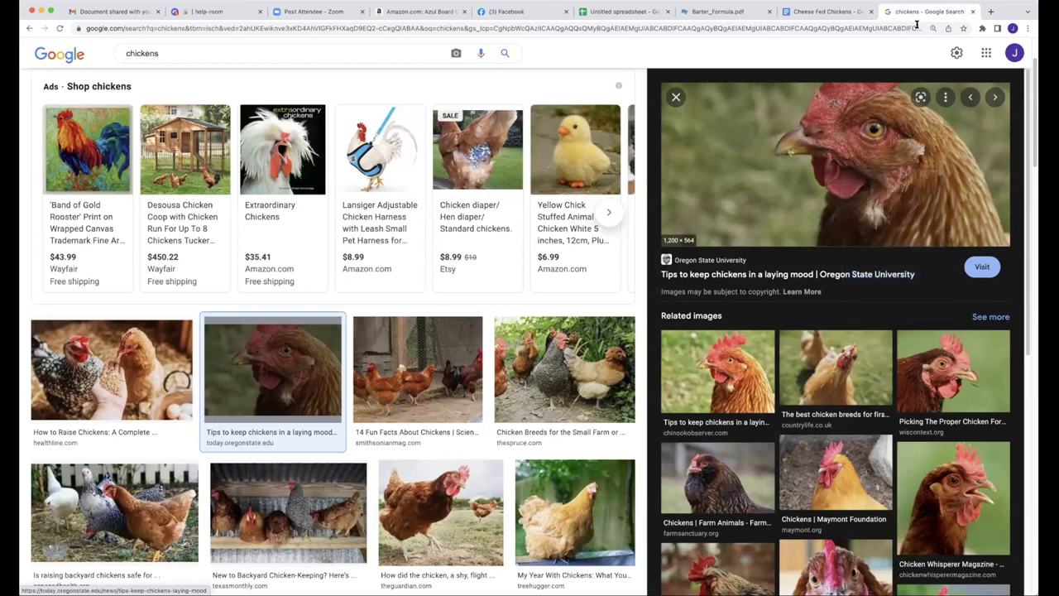
{"action": "left_click", "coordinate": [990, 13]}
Go to Canva, create a YouTube Thumbnail design and paste the hen photo onto it
{"action": "type", "text": "canva"}
{"action": "key", "text": "Return"}
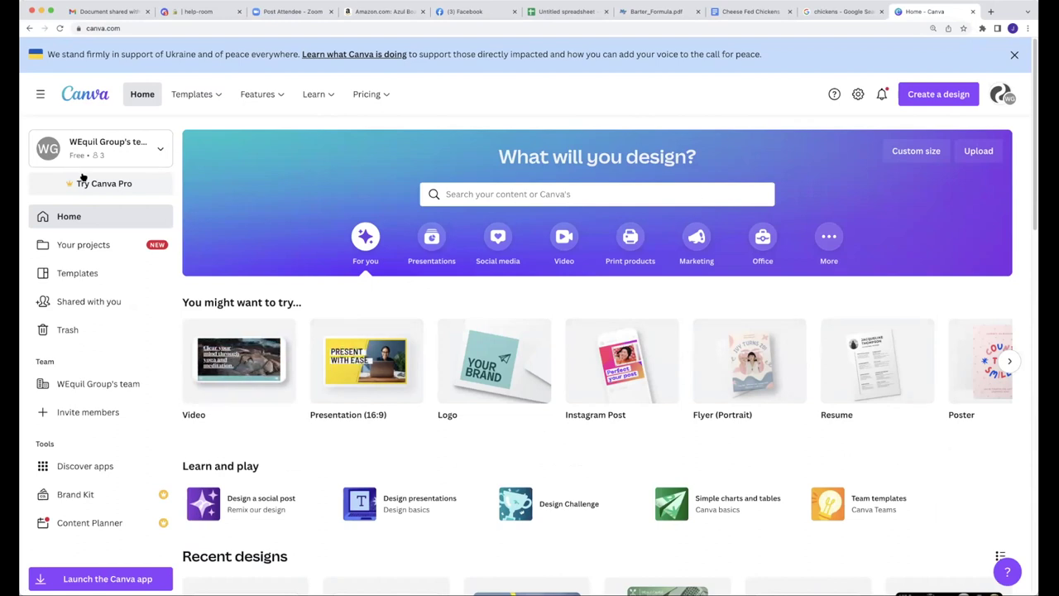
{"action": "left_click", "coordinate": [950, 96]}
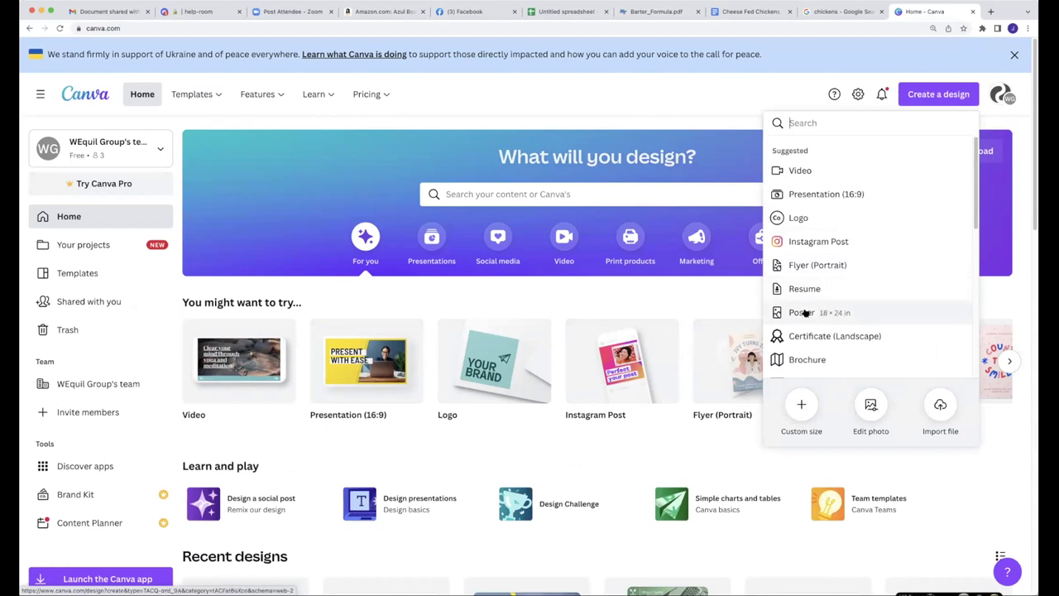
{"action": "type", "text": "youtube"}
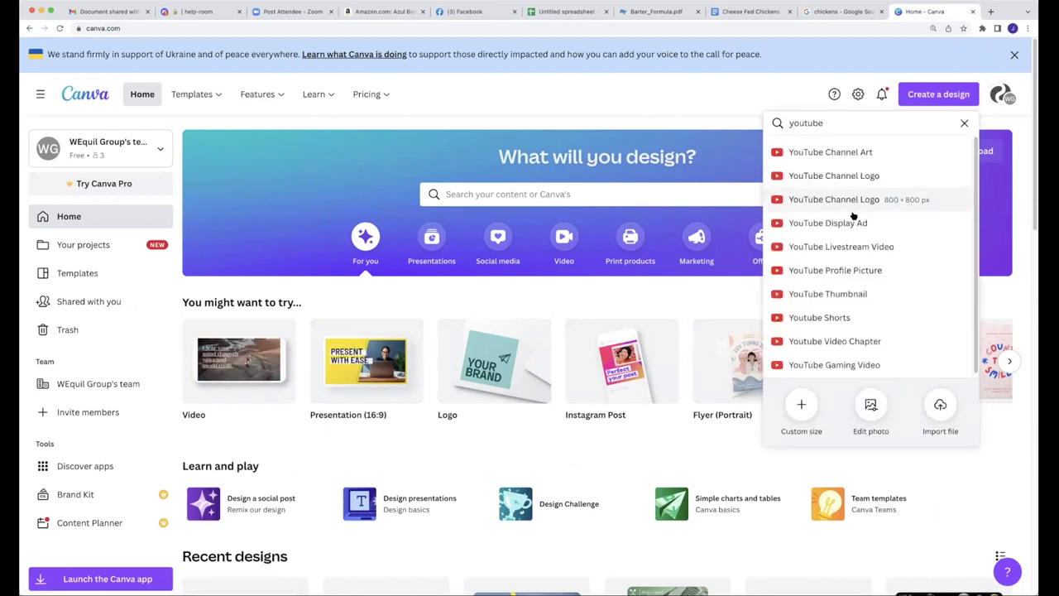
{"action": "left_click", "coordinate": [827, 294]}
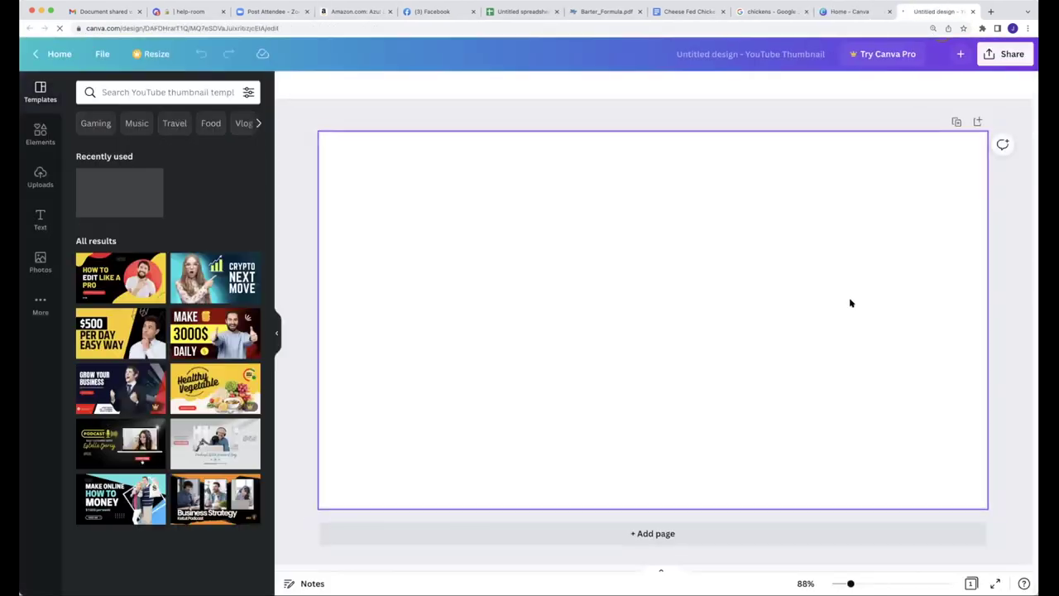
{"action": "key", "text": "ctrl+v"}
{"action": "left_click", "coordinate": [943, 290]}
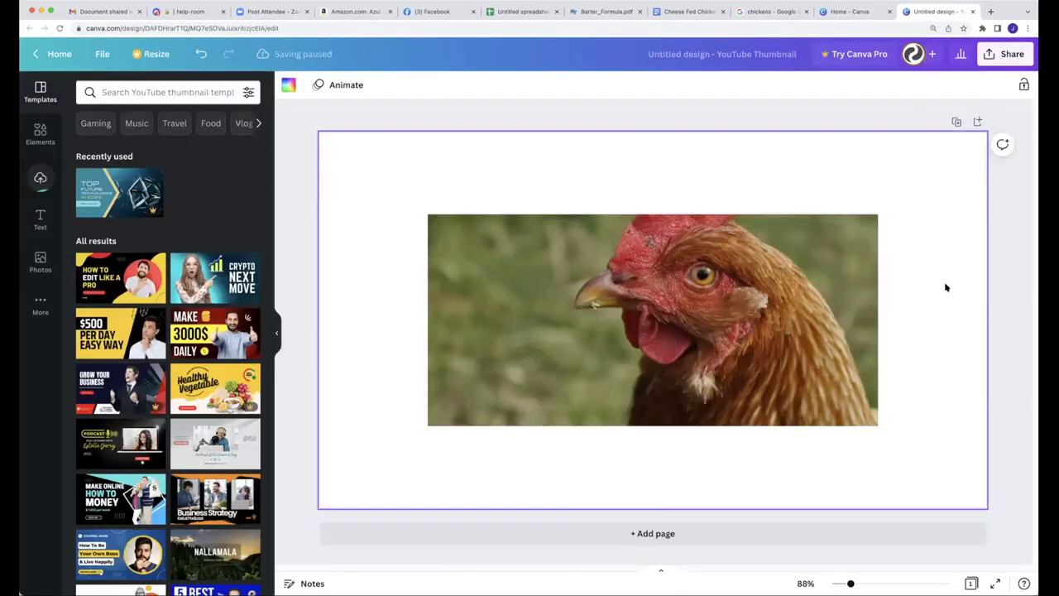
{"action": "left_click", "coordinate": [759, 12]}
Change the image search to 'cheese' and browse through the results
{"action": "left_click", "coordinate": [179, 53]}
{"action": "key", "text": "BackSpace"}
{"action": "key", "text": "BackSpace"}
{"action": "key", "text": "BackSpace"}
{"action": "key", "text": "BackSpace"}
{"action": "key", "text": "BackSpace"}
{"action": "key", "text": "BackSpace"}
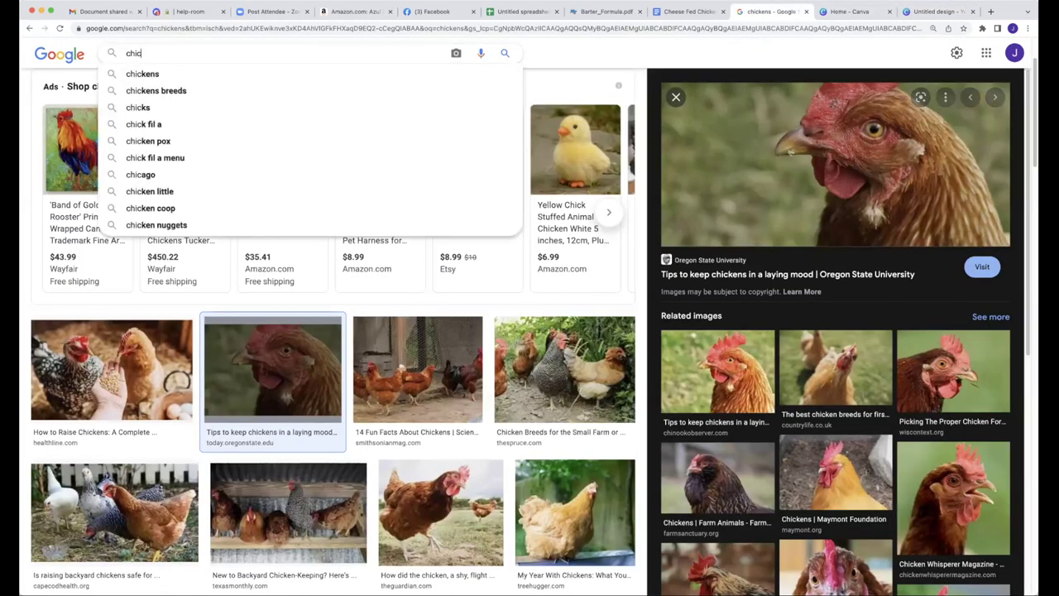
{"action": "type", "text": "eese"}
{"action": "key", "text": "Return"}
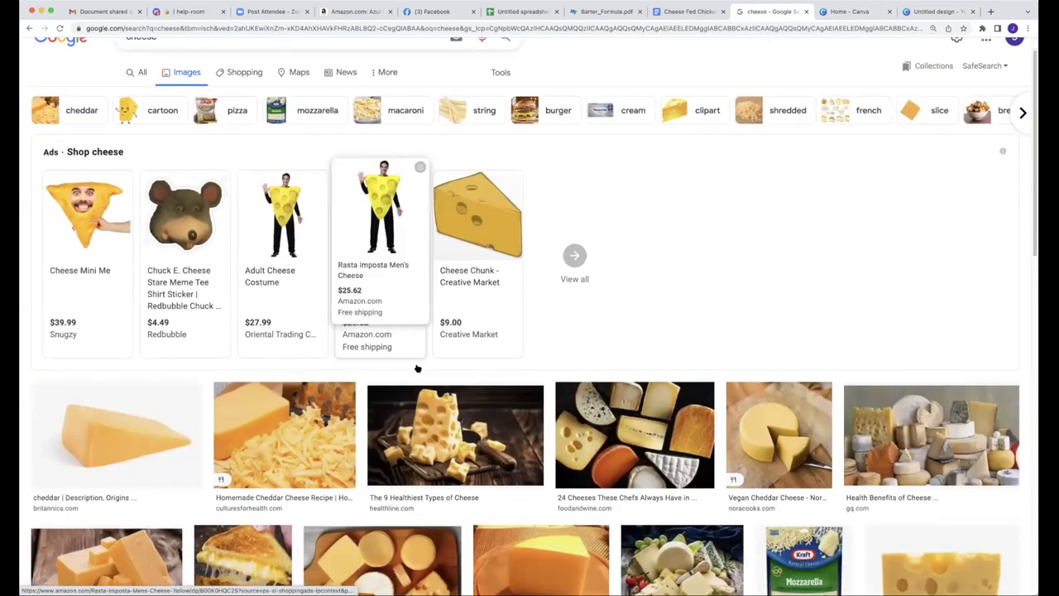
{"action": "scroll", "coordinate": [417, 368], "scroll_direction": "down", "scroll_amount": 5}
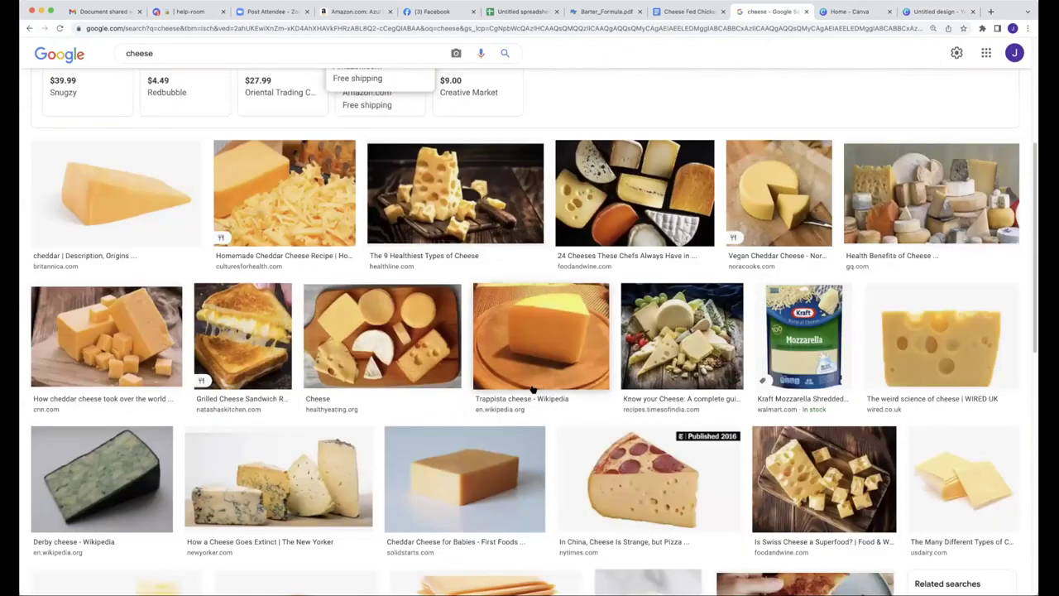
{"action": "scroll", "coordinate": [532, 389], "scroll_direction": "down", "scroll_amount": 4}
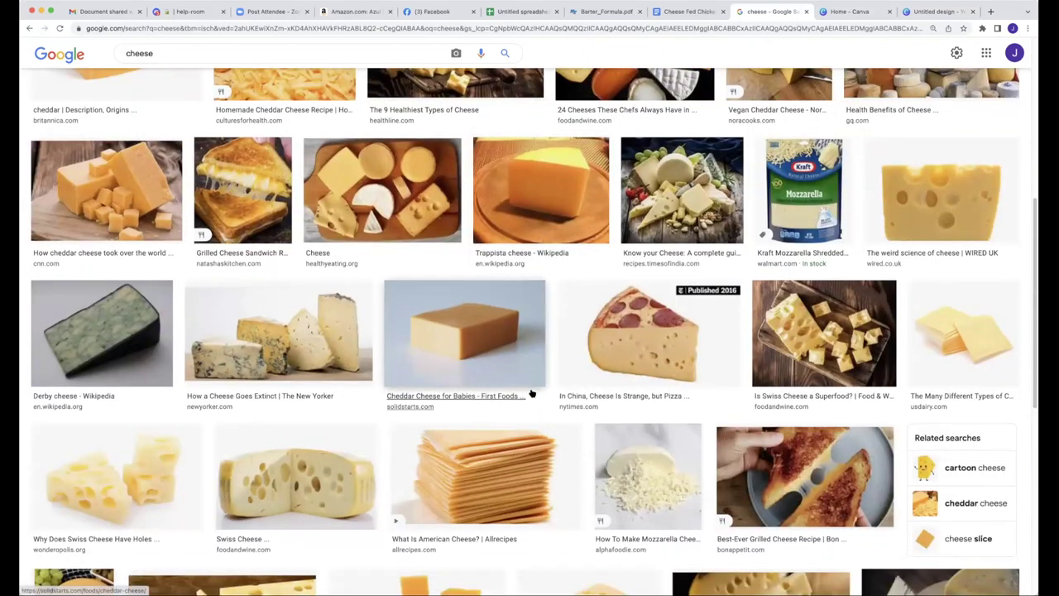
{"action": "scroll", "coordinate": [532, 394], "scroll_direction": "down", "scroll_amount": 2}
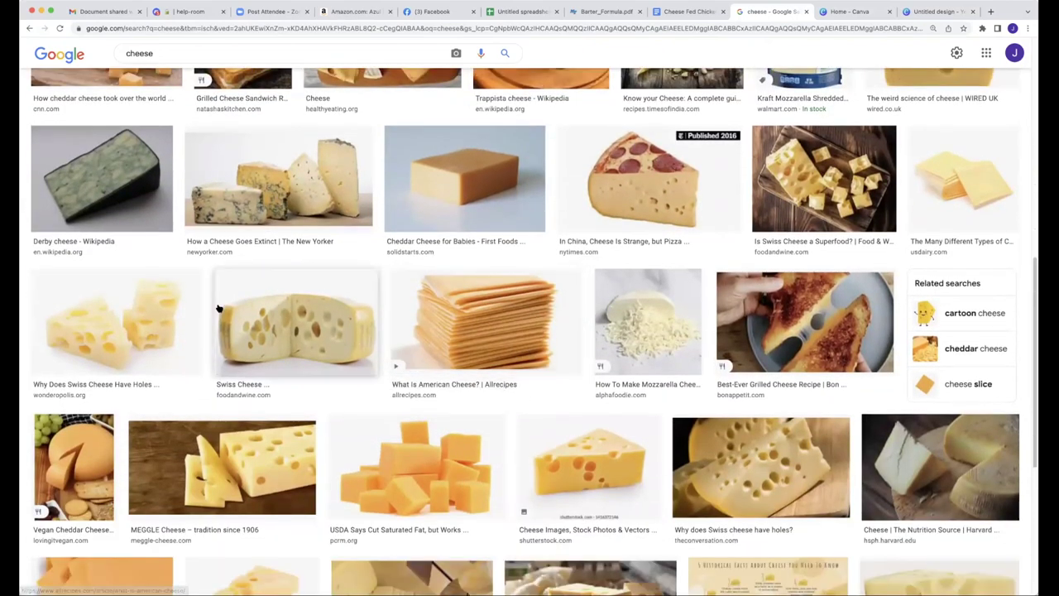
{"action": "scroll", "coordinate": [573, 357], "scroll_direction": "up", "scroll_amount": 5}
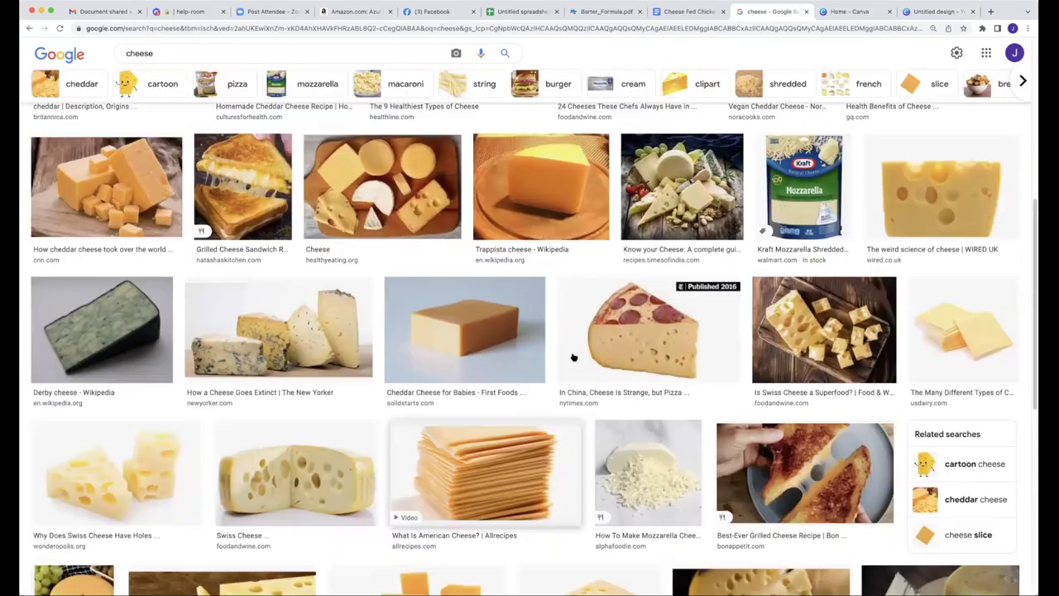
{"action": "scroll", "coordinate": [573, 357], "scroll_direction": "up", "scroll_amount": 1}
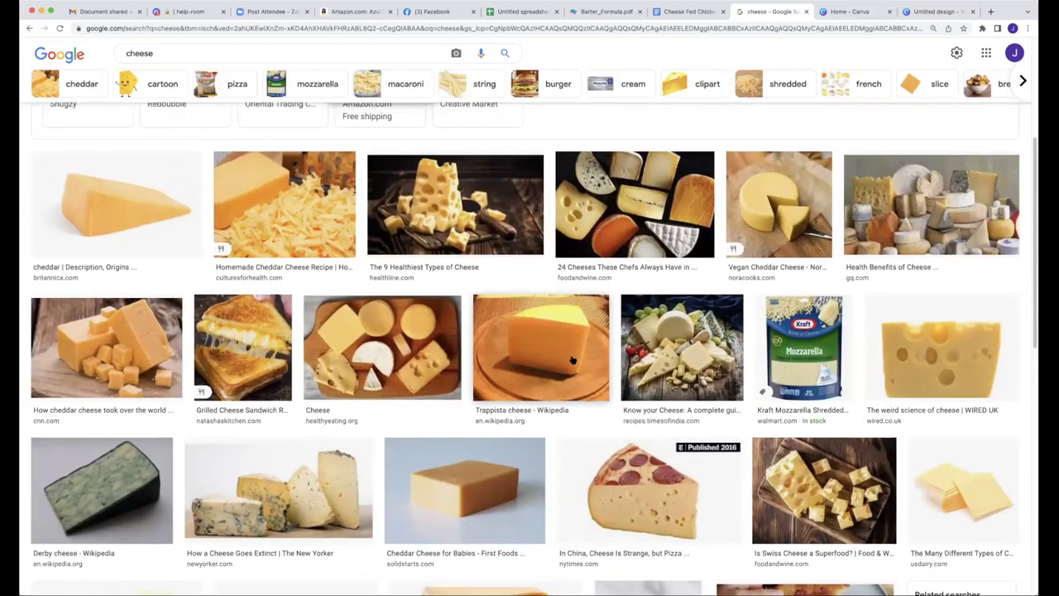
{"action": "scroll", "coordinate": [571, 360], "scroll_direction": "down", "scroll_amount": 8}
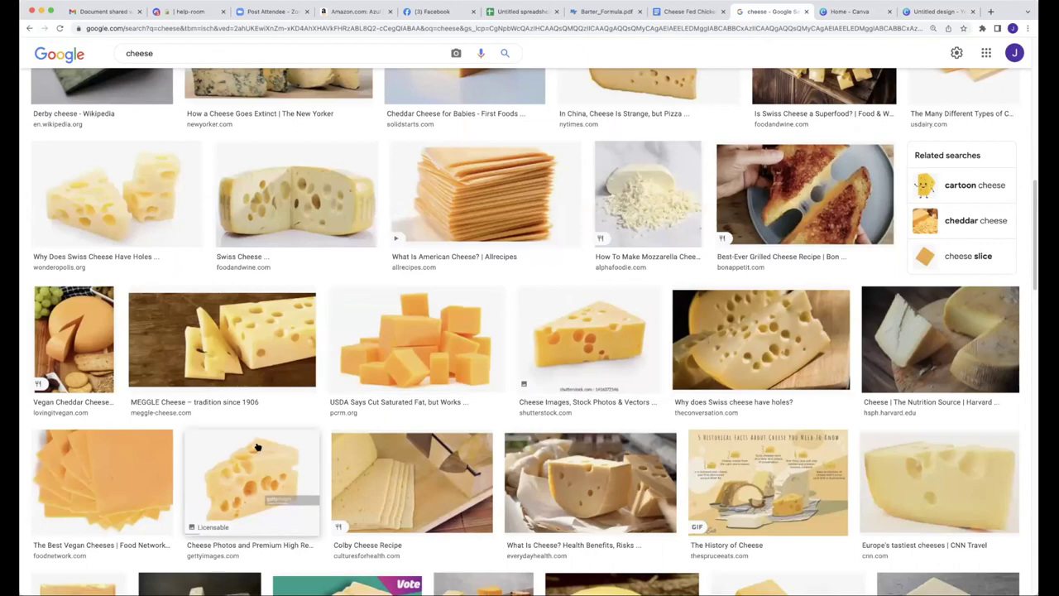
{"action": "scroll", "coordinate": [298, 465], "scroll_direction": "down", "scroll_amount": 3}
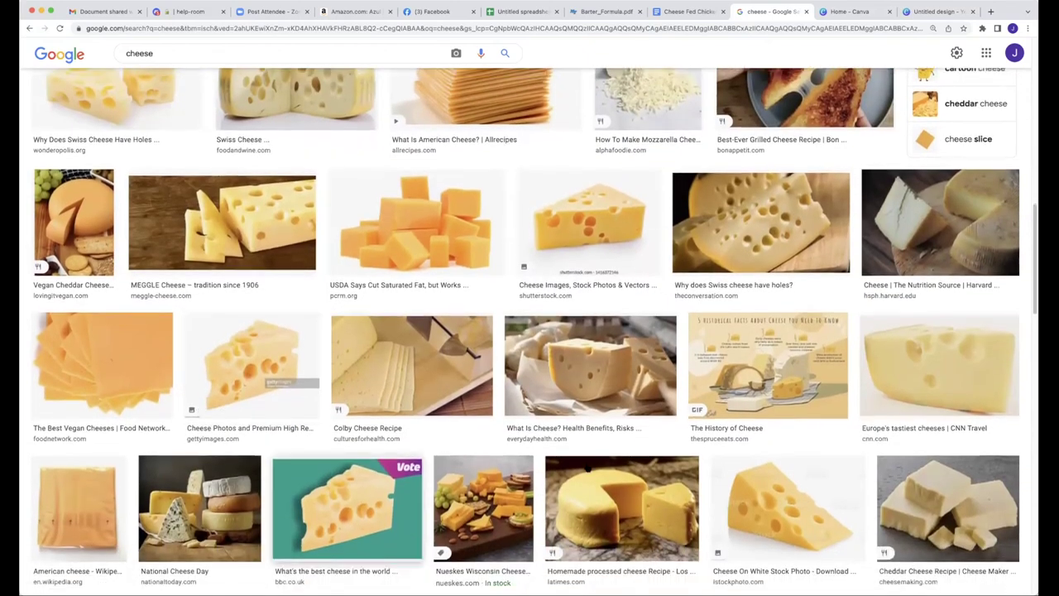
Copy the Swiss cheese photo from the Europe's tastiest cheeses result
{"action": "left_click", "coordinate": [938, 372]}
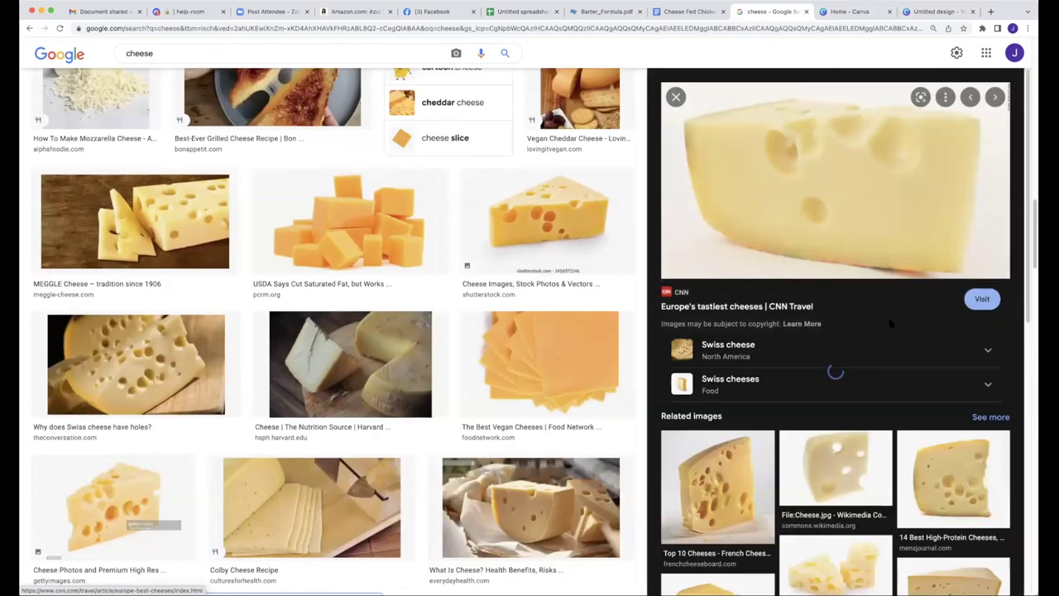
{"action": "right_click", "coordinate": [815, 198]}
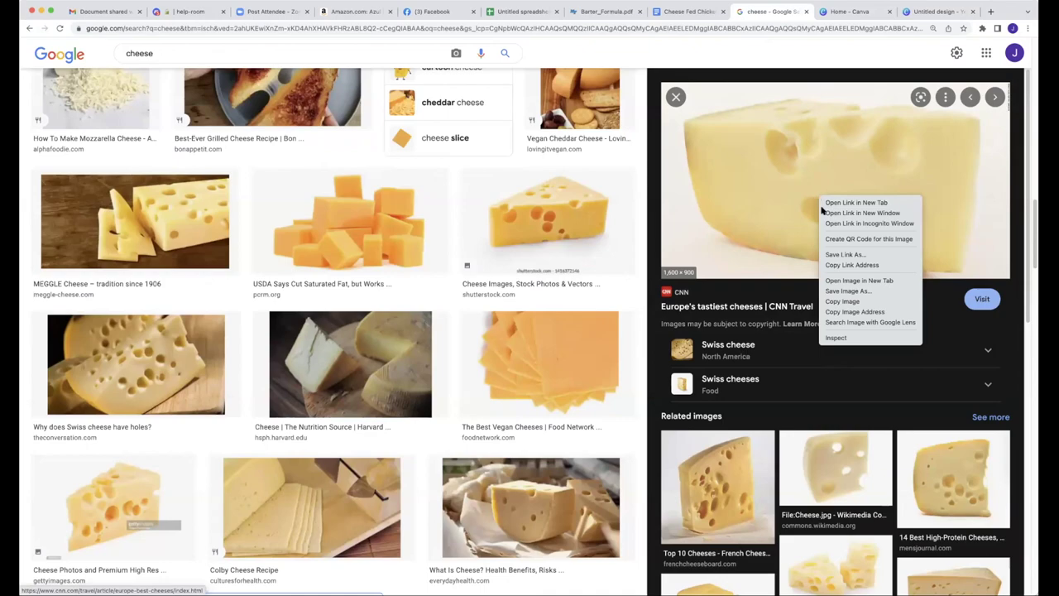
{"action": "left_click", "coordinate": [852, 303]}
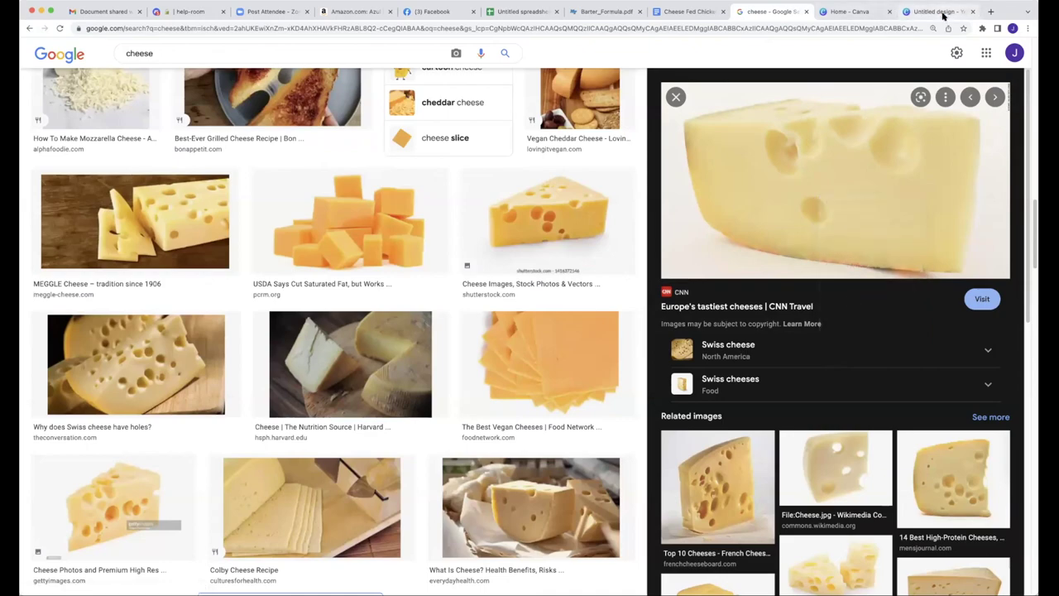
Paste the cheese photo into the thumbnail, shrink it, move it left and trim the hen photo
{"action": "left_click", "coordinate": [929, 12]}
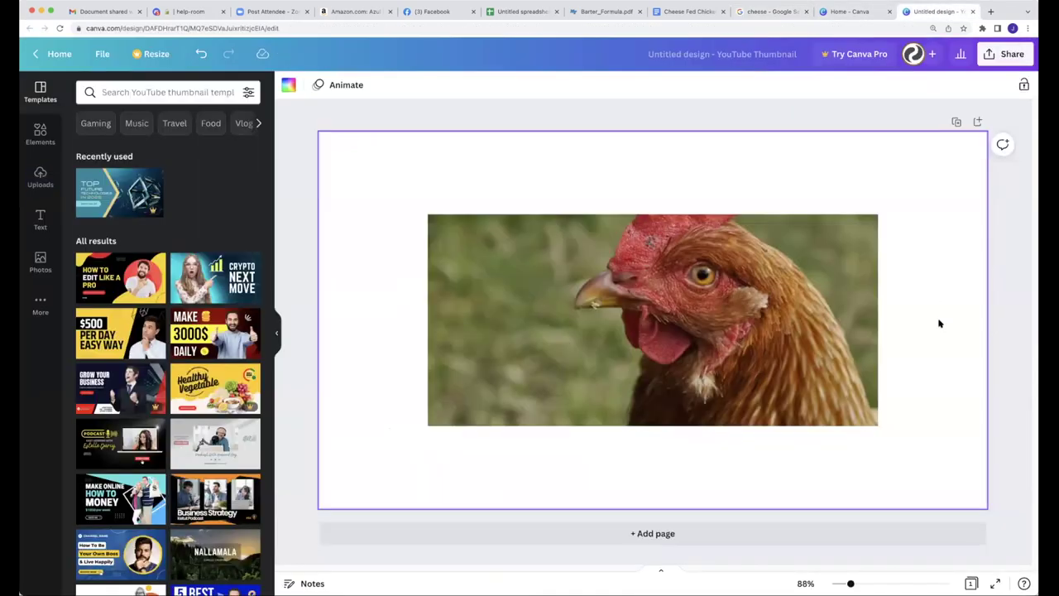
{"action": "key", "text": "ctrl+v"}
{"action": "left_click_drag", "start_coordinate": [852, 183], "coordinate": [724, 338]}
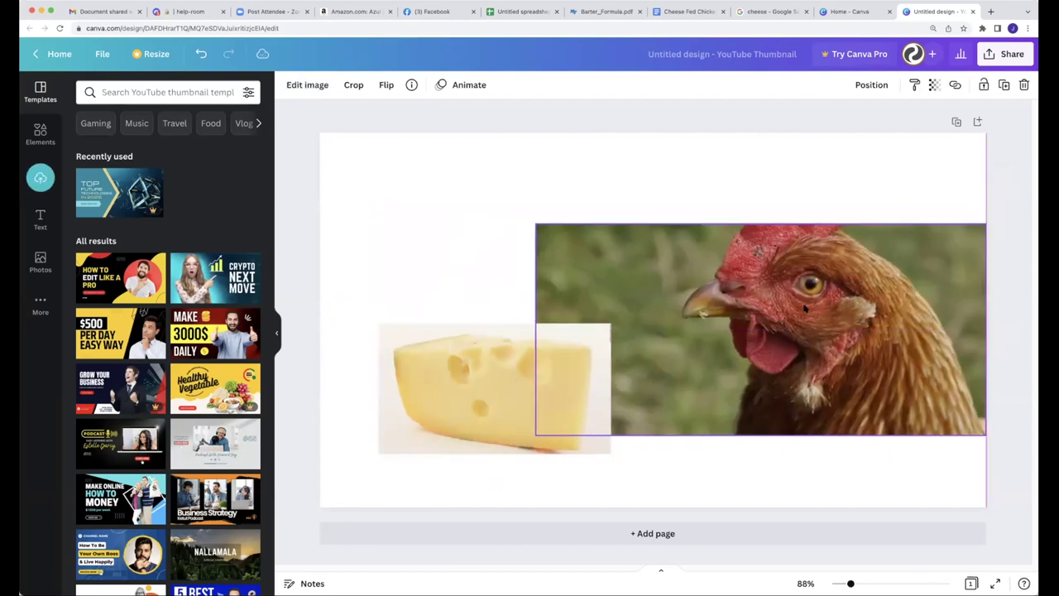
{"action": "left_click_drag", "start_coordinate": [499, 355], "coordinate": [468, 305]}
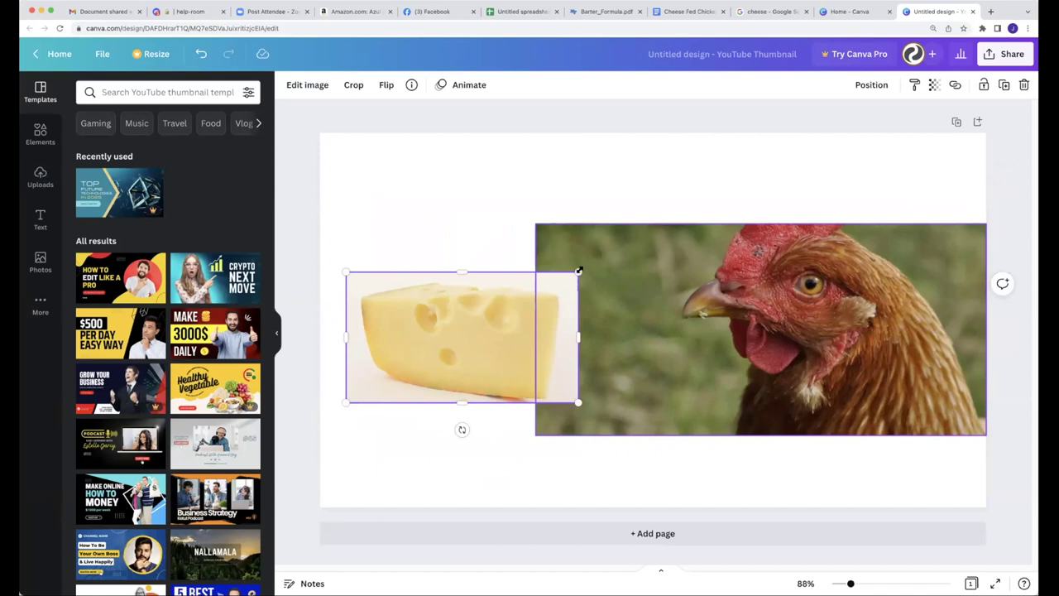
{"action": "left_click", "coordinate": [641, 335]}
{"action": "left_click_drag", "start_coordinate": [549, 326], "coordinate": [571, 336]}
{"action": "left_click", "coordinate": [520, 324]}
{"action": "left_click", "coordinate": [584, 447]}
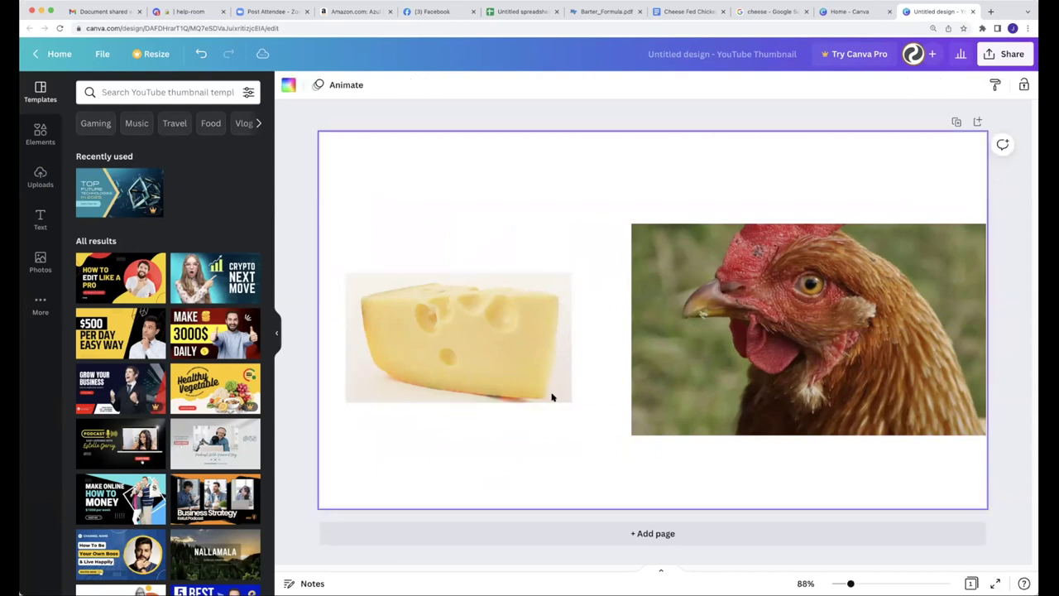
Resize the cheese and hen photos so they fill the width side by side at matching height
{"action": "left_click", "coordinate": [536, 326]}
{"action": "left_click_drag", "start_coordinate": [571, 272], "coordinate": [628, 235]}
{"action": "left_click_drag", "start_coordinate": [345, 403], "coordinate": [320, 418]}
{"action": "left_click", "coordinate": [676, 398]}
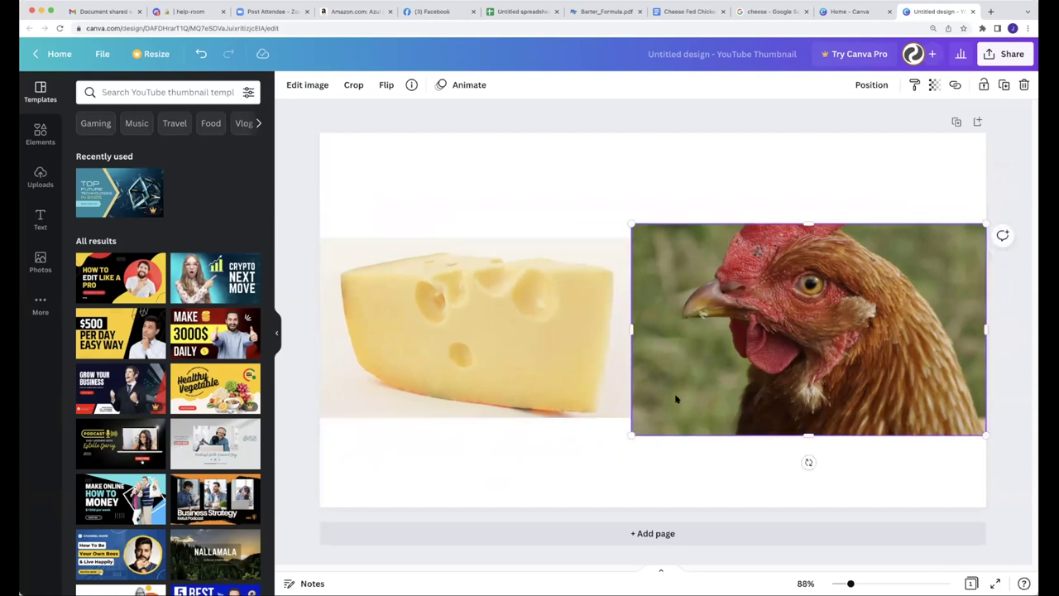
{"action": "left_click_drag", "start_coordinate": [631, 432], "coordinate": [653, 422]}
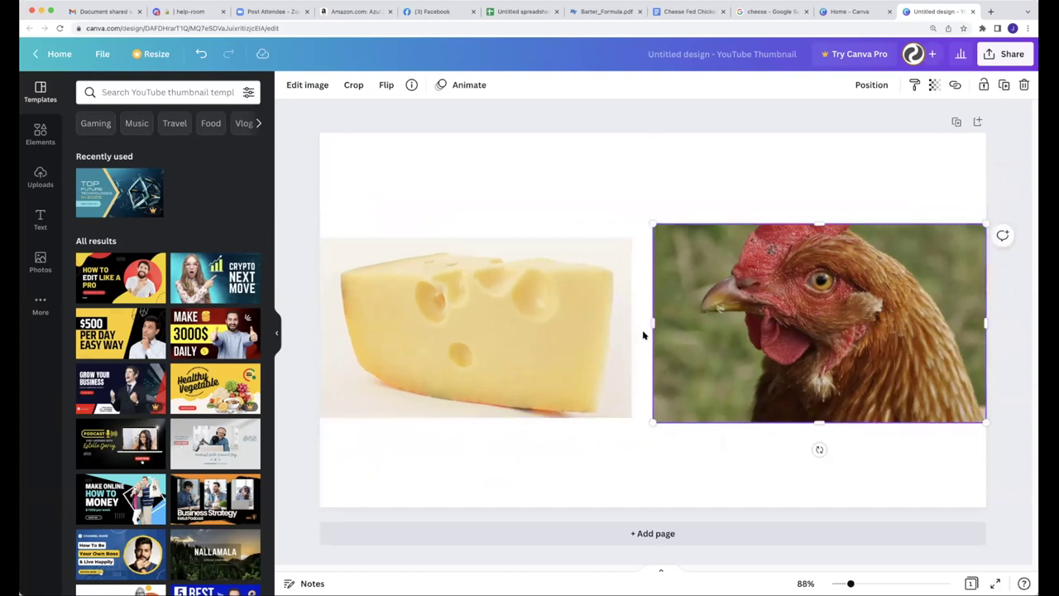
{"action": "left_click", "coordinate": [617, 269]}
{"action": "left_click_drag", "start_coordinate": [630, 237], "coordinate": [653, 225]}
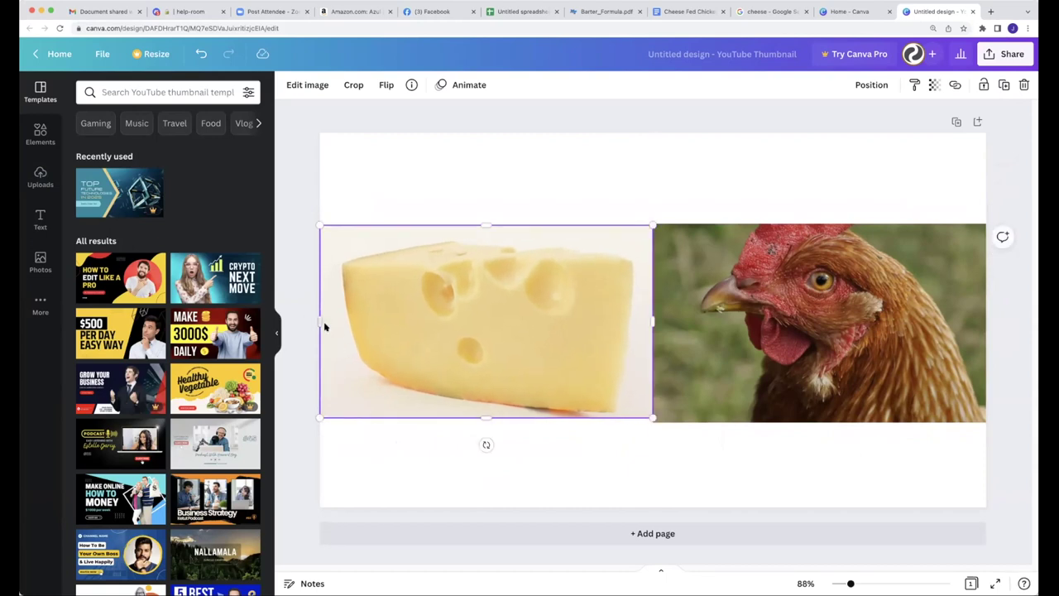
{"action": "left_click_drag", "start_coordinate": [321, 416], "coordinate": [320, 419]}
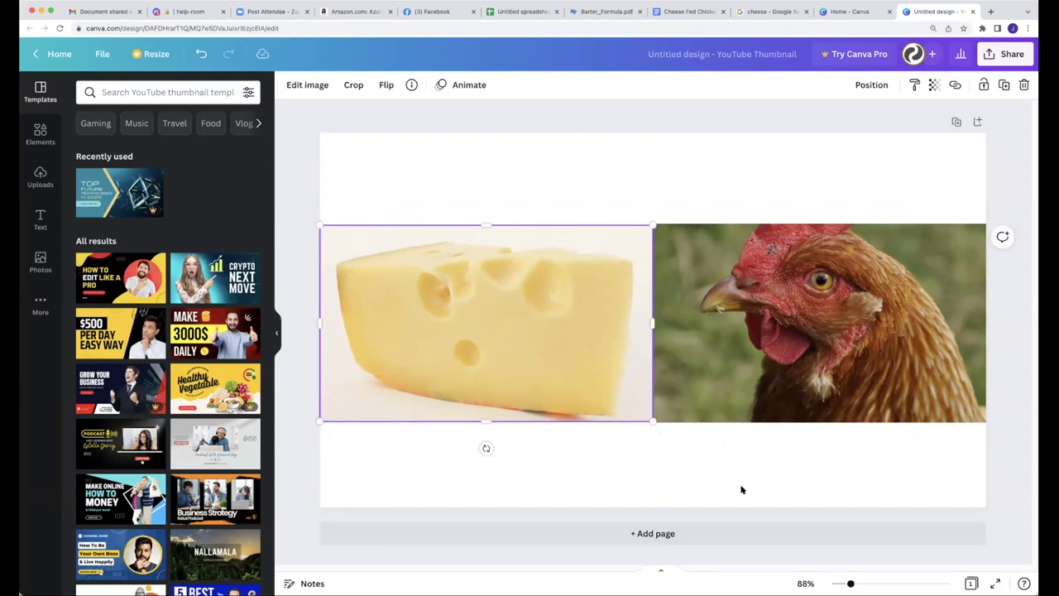
{"action": "left_click", "coordinate": [745, 486]}
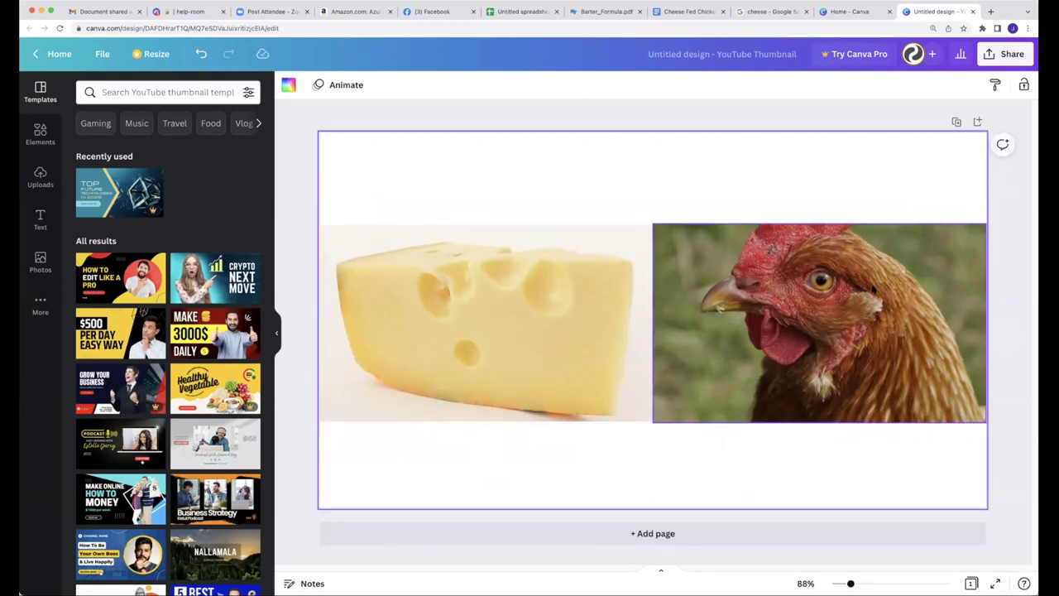
Add a heading reading 'Cheese Fed Chicken Economy' and centre it above the photos
{"action": "left_click", "coordinate": [40, 219]}
{"action": "left_click", "coordinate": [181, 149]}
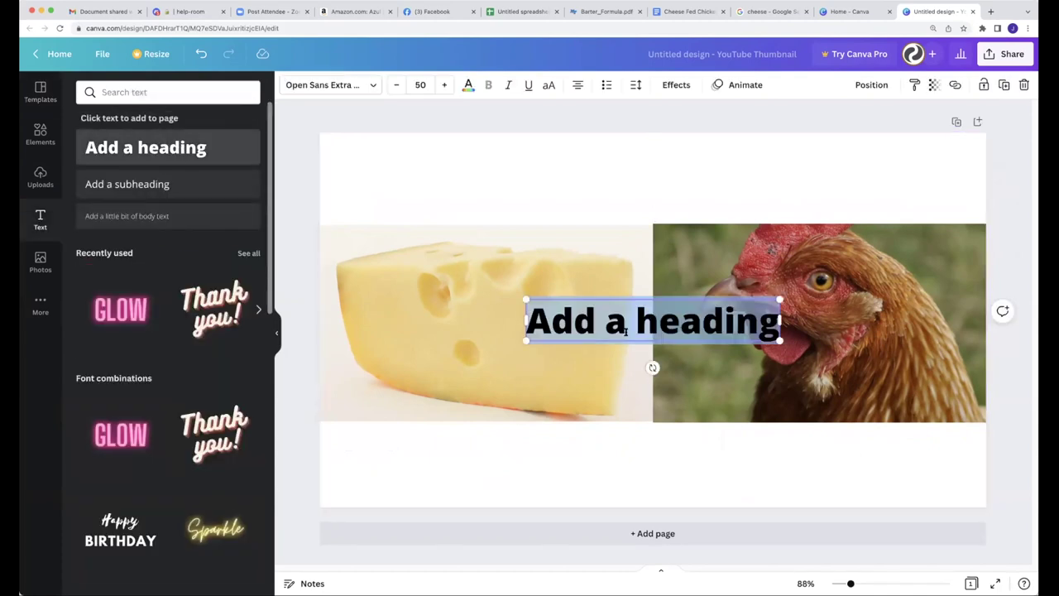
{"action": "left_click", "coordinate": [724, 470]}
{"action": "left_click_drag", "start_coordinate": [654, 319], "coordinate": [658, 183]}
{"action": "double_click", "coordinate": [617, 189]}
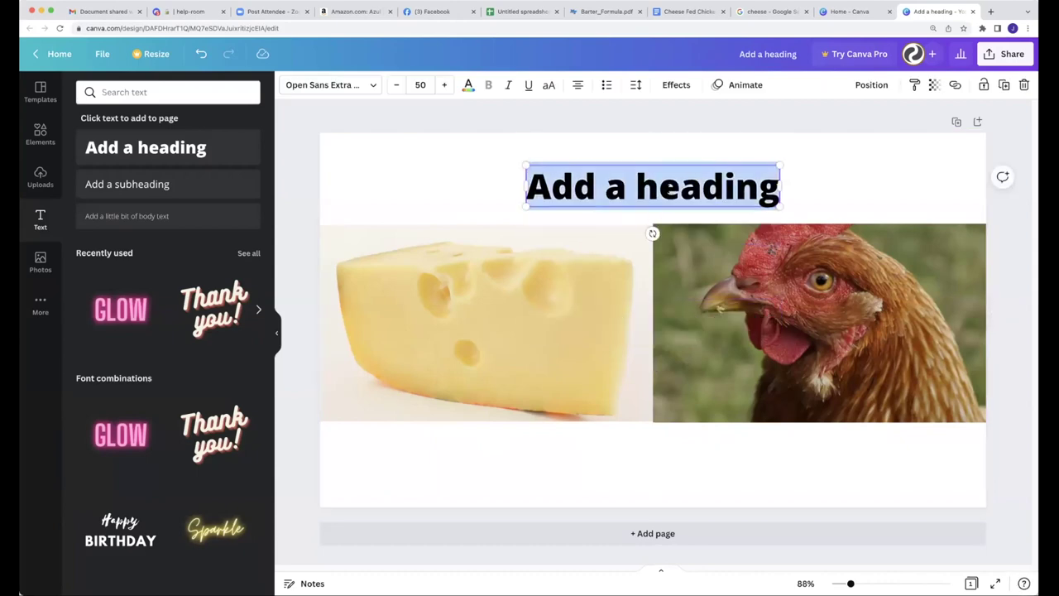
{"action": "type", "text": "Cheese"}
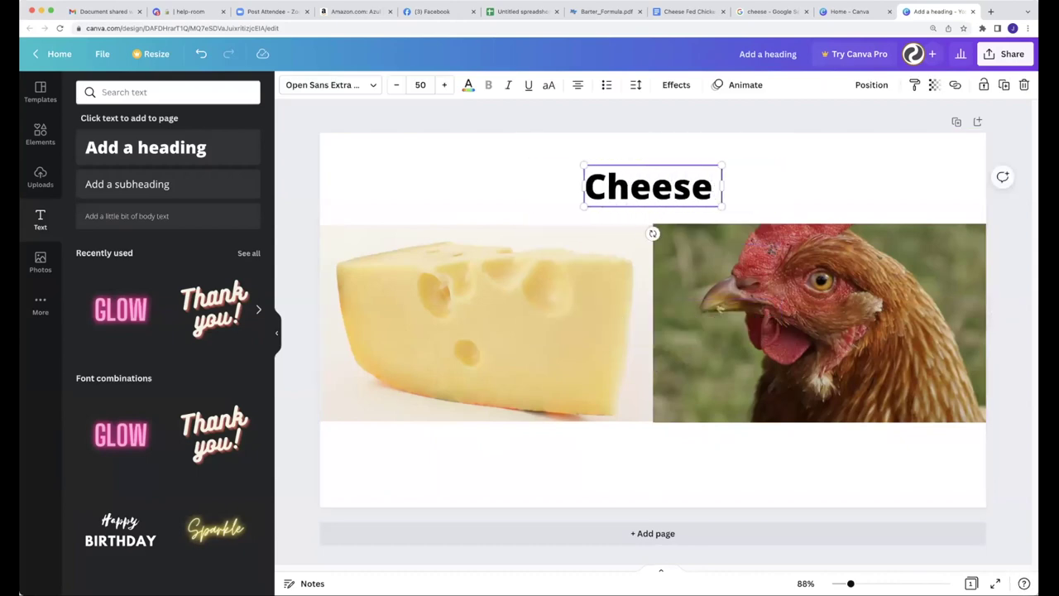
{"action": "type", "text": " Fed Chicken"}
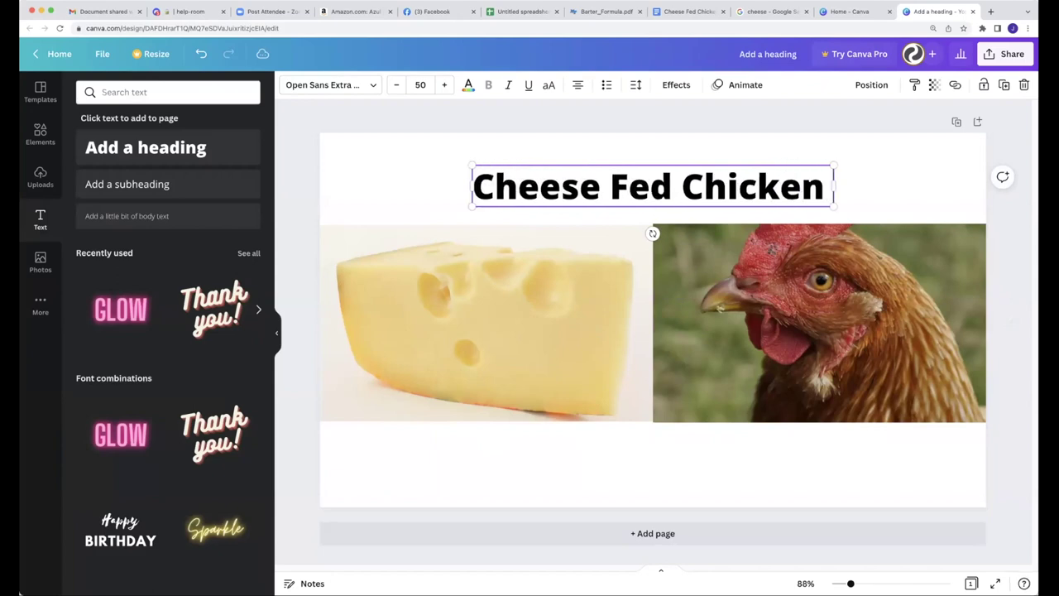
{"action": "type", "text": " Economy"}
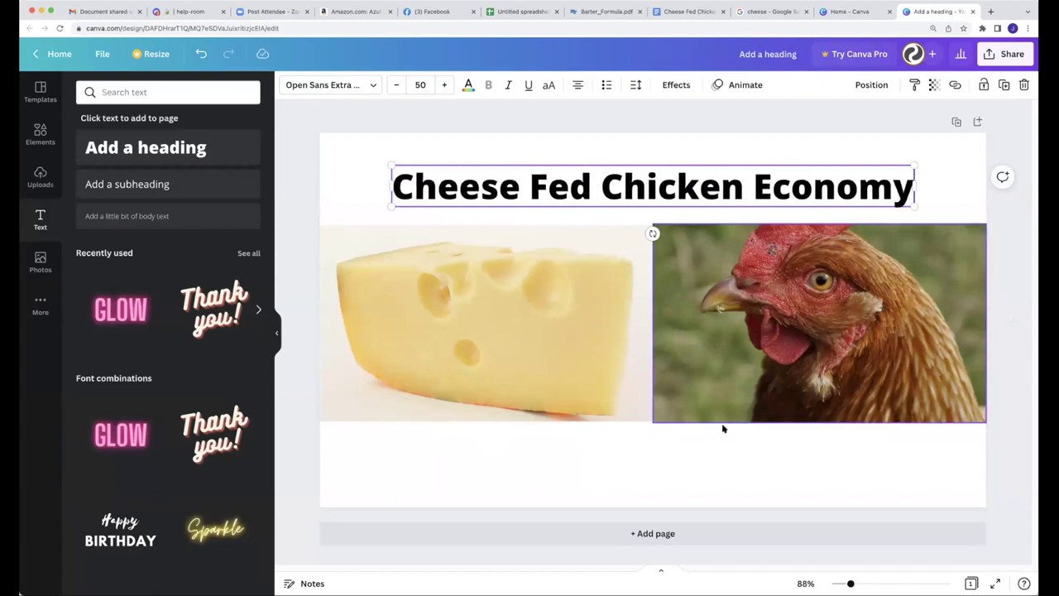
{"action": "left_click", "coordinate": [729, 470]}
{"action": "left_click", "coordinate": [649, 192]}
{"action": "left_click_drag", "start_coordinate": [649, 192], "coordinate": [648, 196]}
{"action": "left_click", "coordinate": [770, 462]}
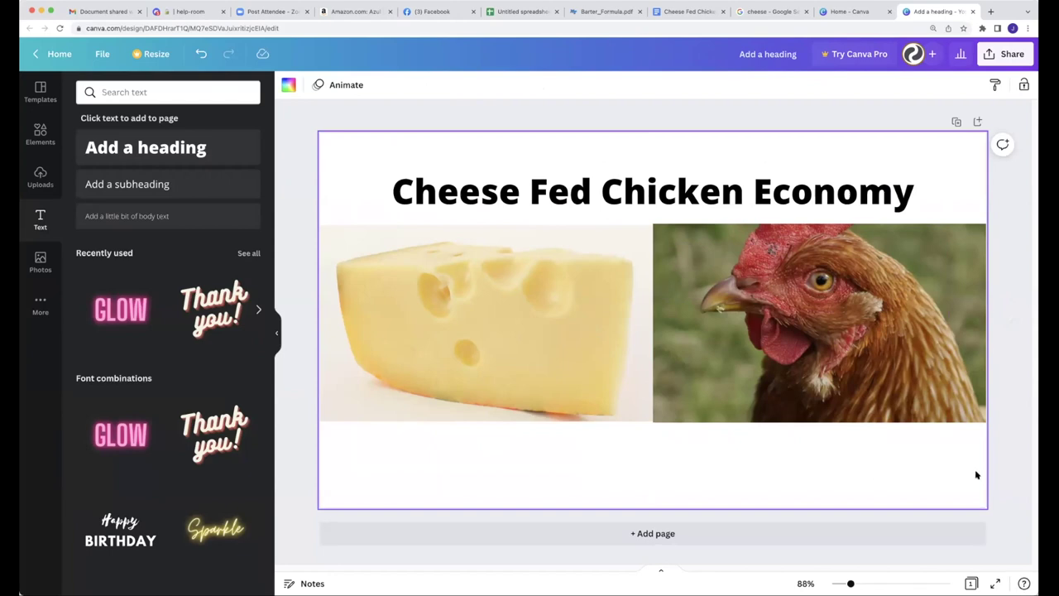
Add a subheading below the photos, raise its font size to 36 and select its placeholder text
{"action": "left_click", "coordinate": [160, 185]}
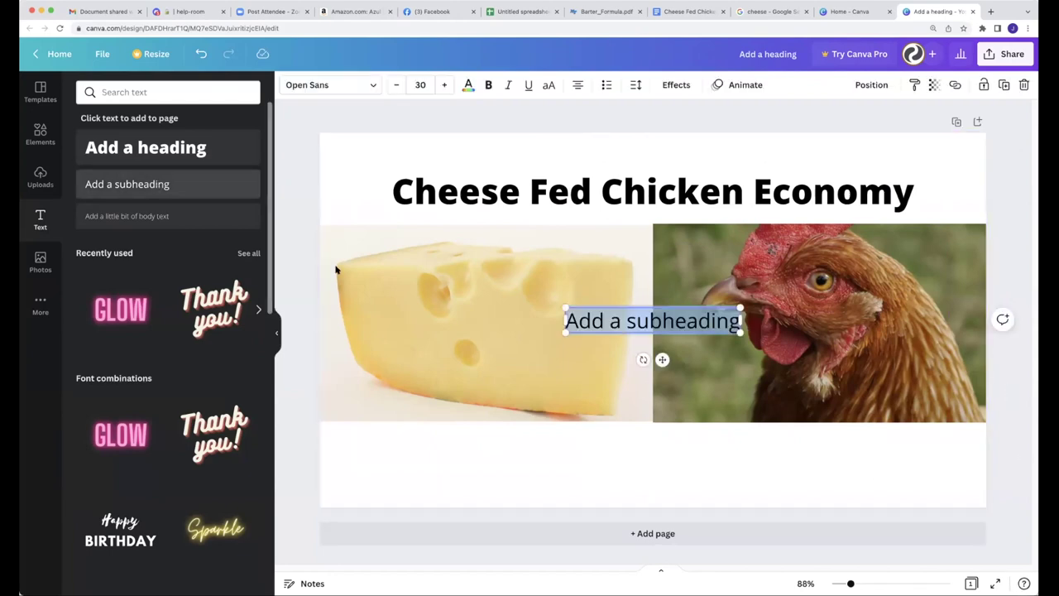
{"action": "left_click", "coordinate": [708, 464]}
{"action": "left_click_drag", "start_coordinate": [650, 321], "coordinate": [655, 447]}
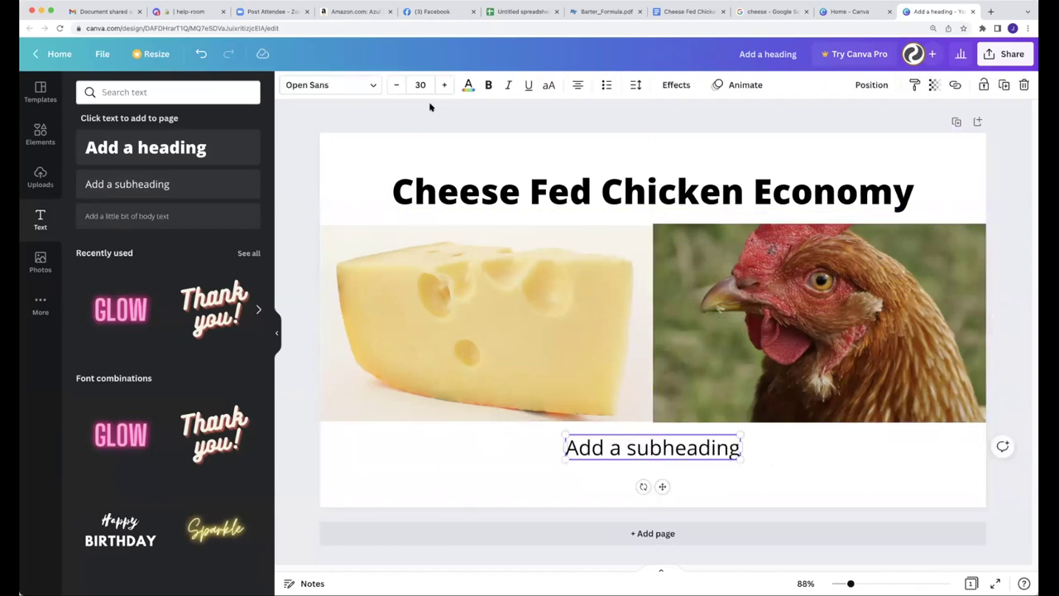
{"action": "left_click", "coordinate": [444, 84]}
{"action": "left_click", "coordinate": [444, 84]}
{"action": "left_click", "coordinate": [444, 84]}
{"action": "left_click", "coordinate": [444, 85]}
{"action": "left_click", "coordinate": [444, 85]}
{"action": "left_click", "coordinate": [444, 84]}
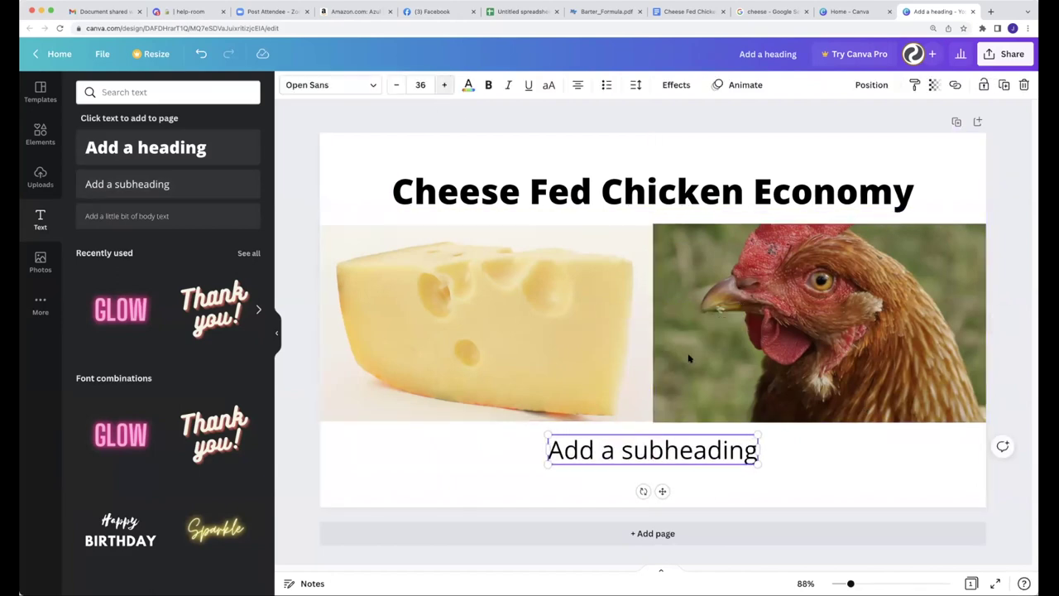
{"action": "double_click", "coordinate": [657, 451]}
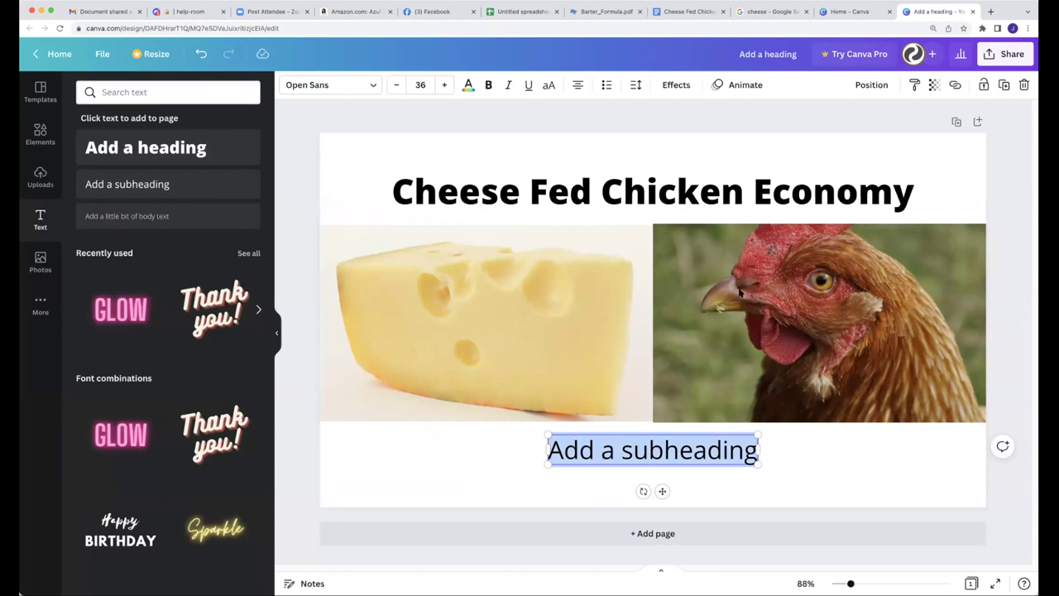
{"action": "left_click", "coordinate": [678, 12]}
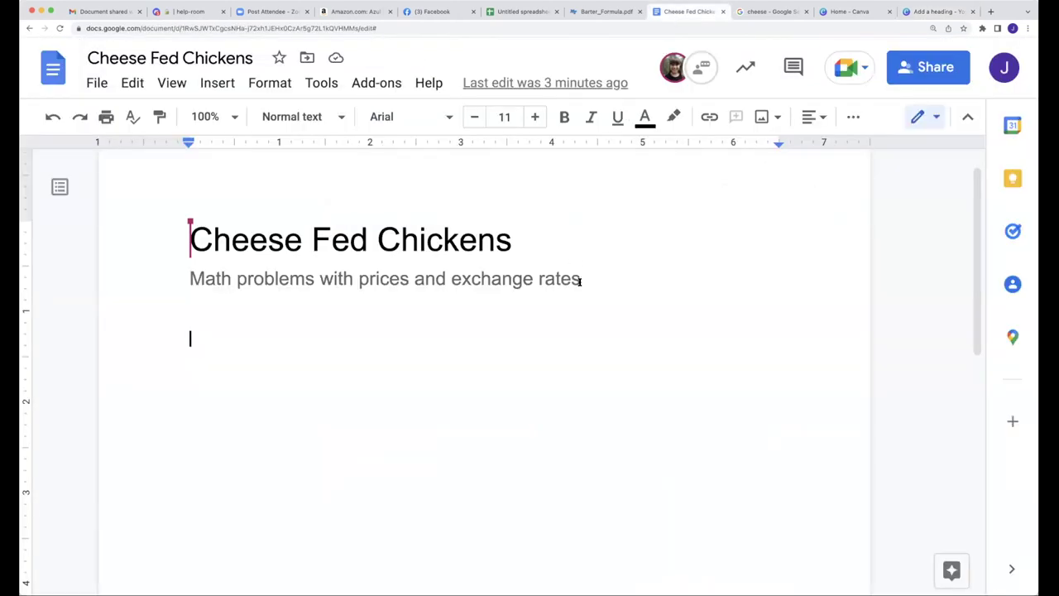
{"action": "left_click", "coordinate": [937, 11]}
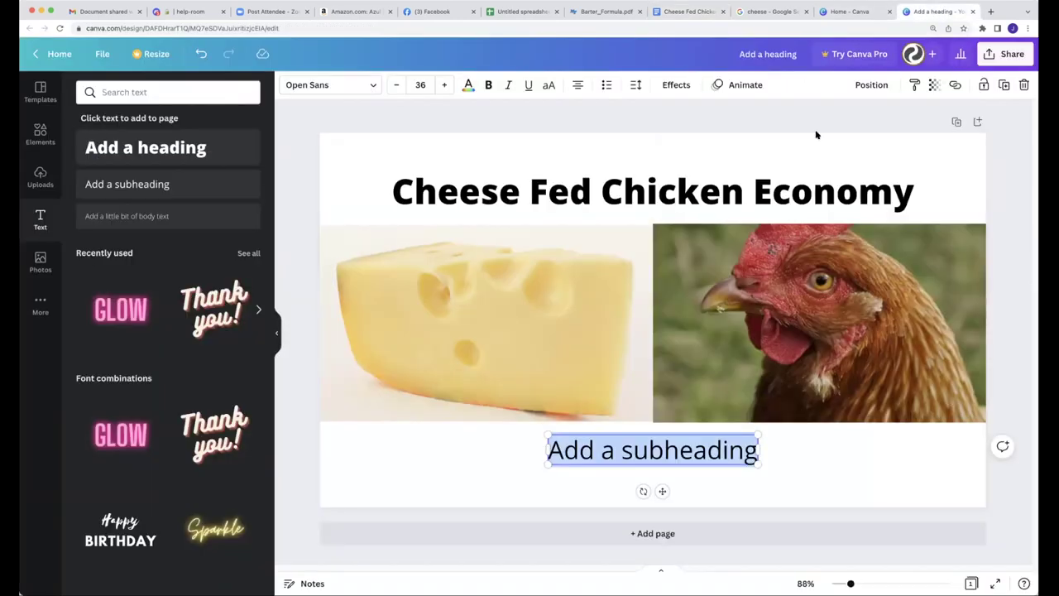